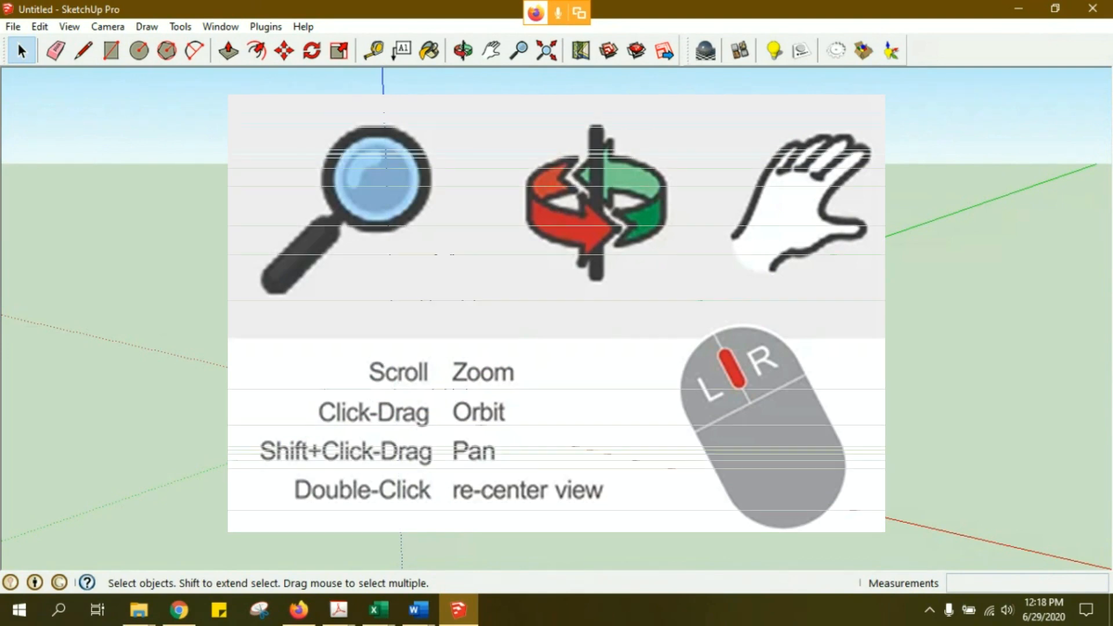
# - Zoom in and out around the human figure near the origin to examine it at different distances
pyautogui.scroll(-3, 574, 270)
pyautogui.scroll(-5, 574, 270)
pyautogui.scroll(5, 573, 270)
pyautogui.scroll(-5, 573, 270)
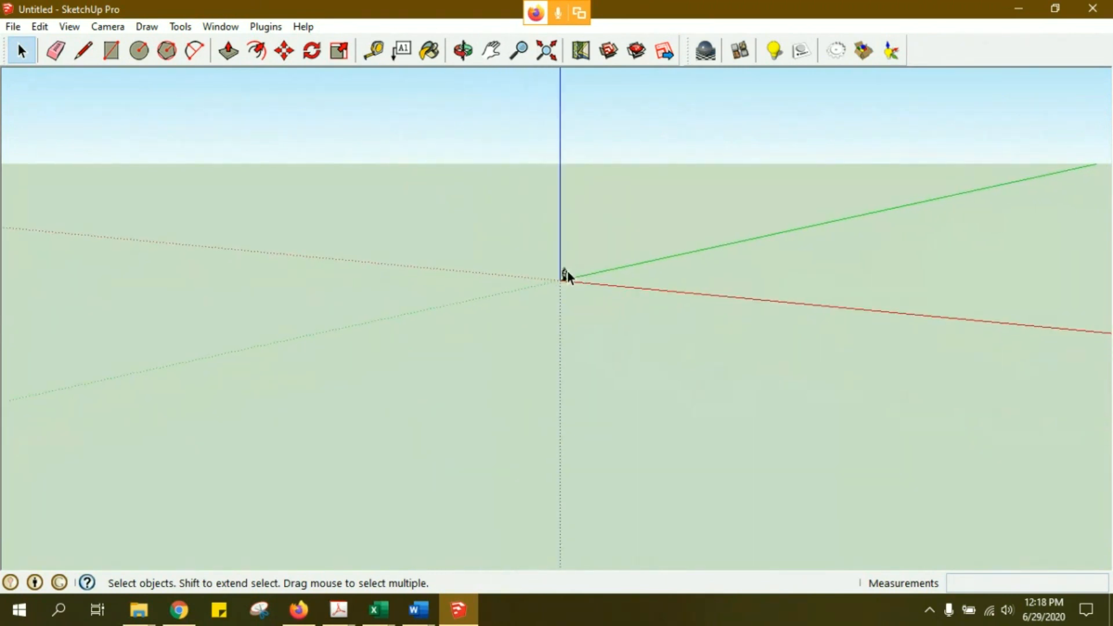
pyautogui.scroll(6, 565, 276)
pyautogui.scroll(-4, 565, 277)
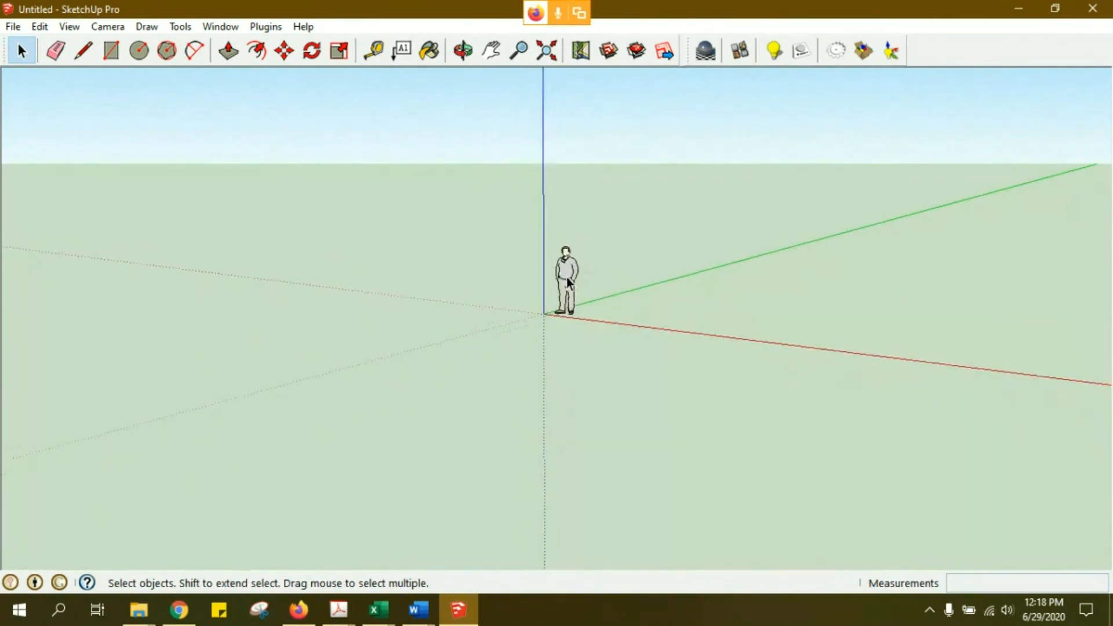
pyautogui.scroll(-3, 657, 234)
pyautogui.scroll(2, 659, 235)
pyautogui.scroll(-2, 661, 234)
pyautogui.scroll(3, 661, 235)
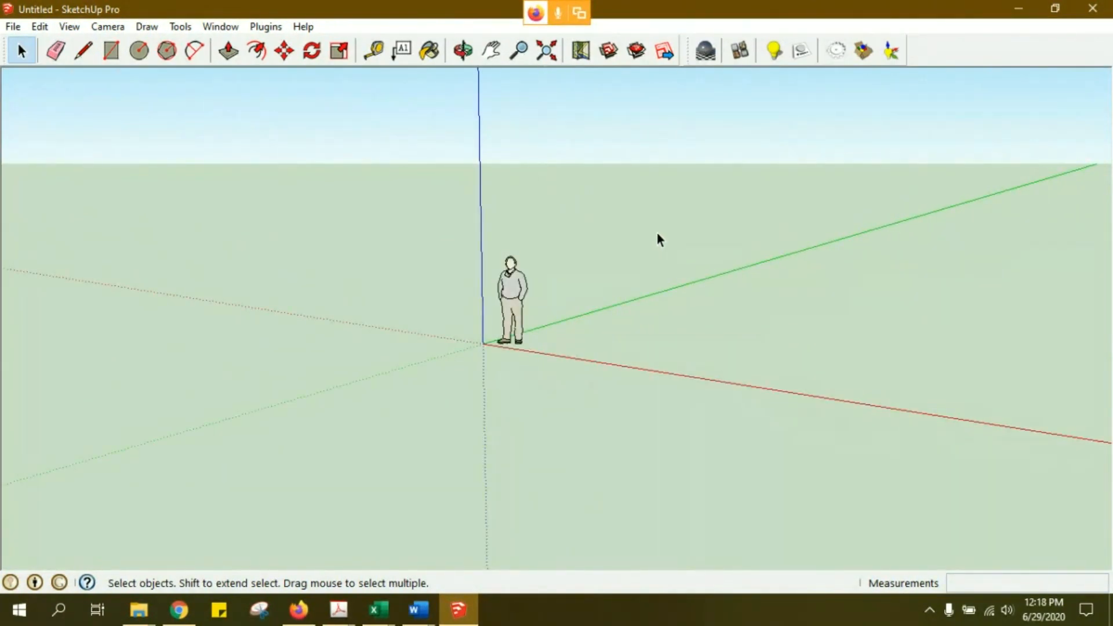
# - Delete the default human figure standing at the origin
pyautogui.moveTo(657, 238); pyautogui.dragTo(658, 234, button='middle')
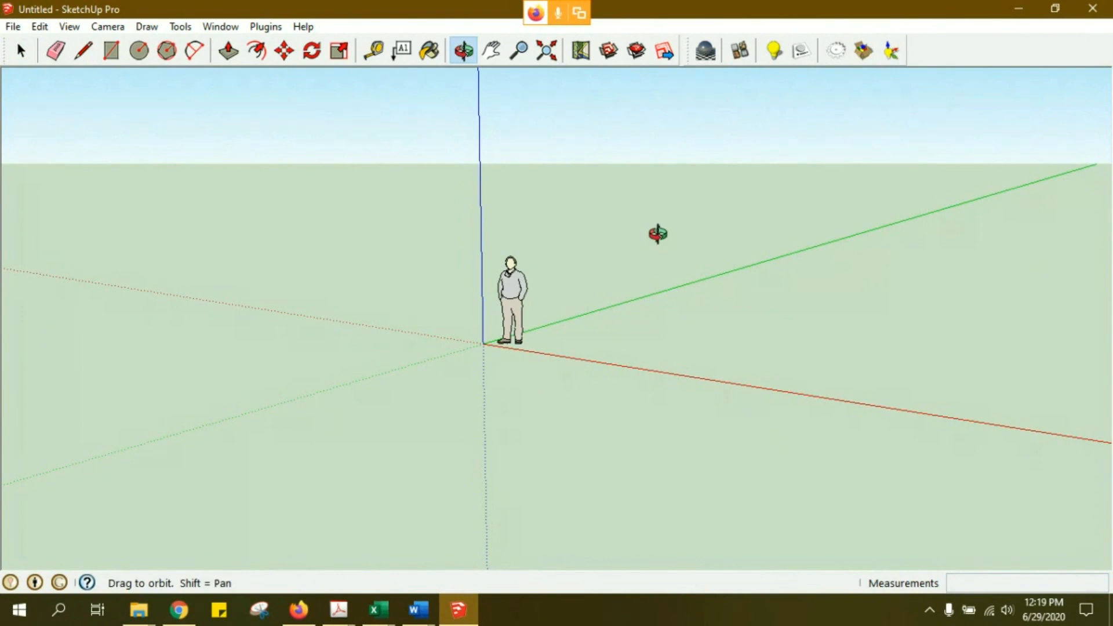
pyautogui.moveTo(657, 234); pyautogui.dragTo(676, 417, button='middle')
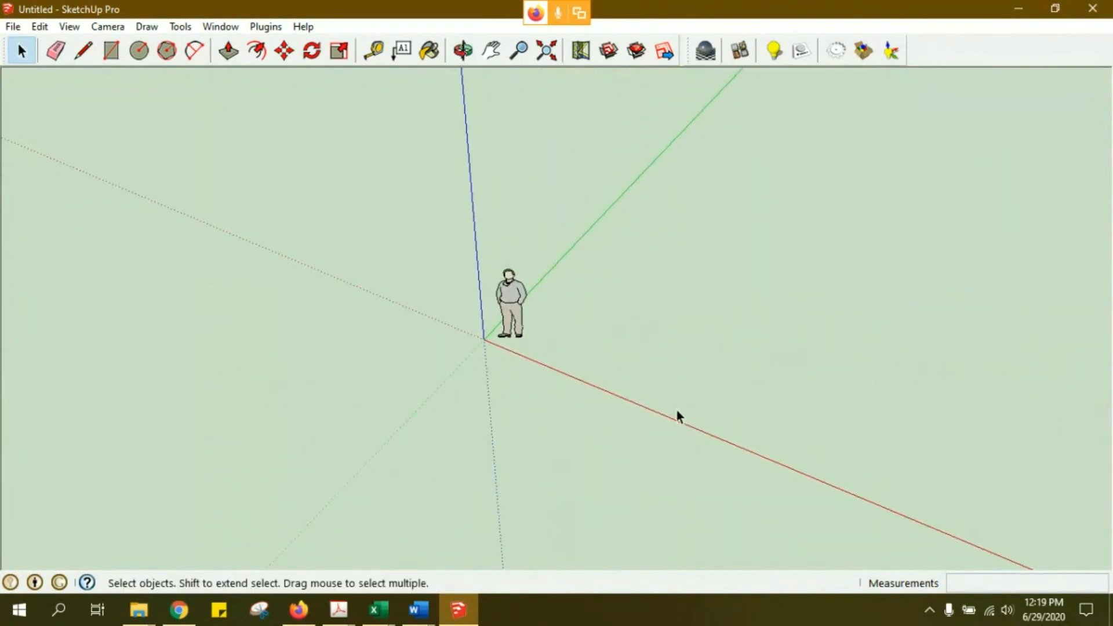
pyautogui.click(515, 306)
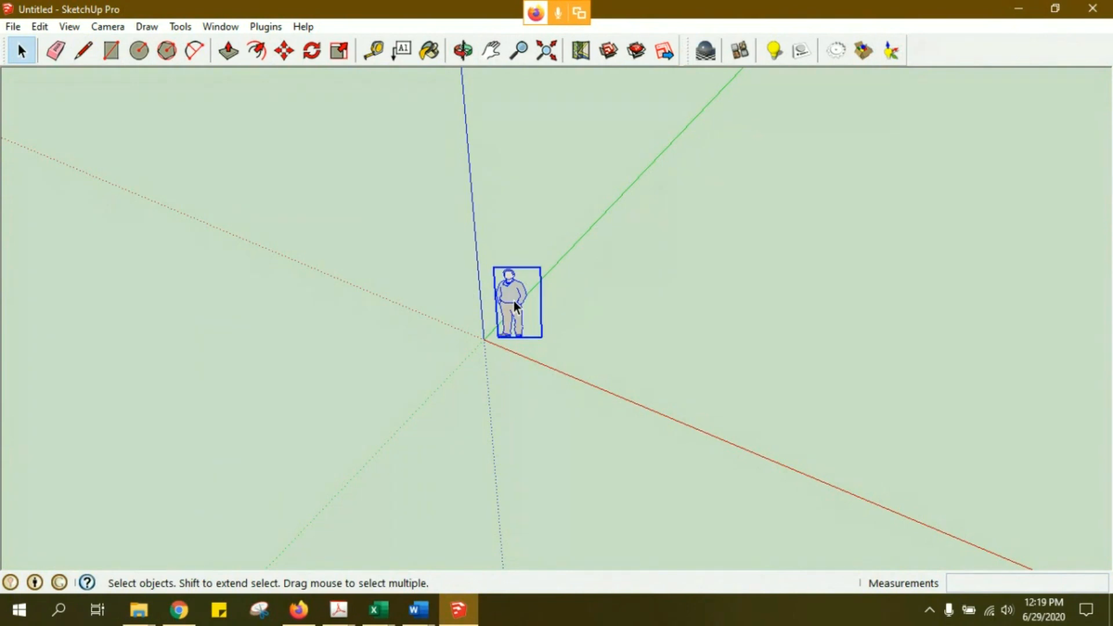
pyautogui.press('Delete')
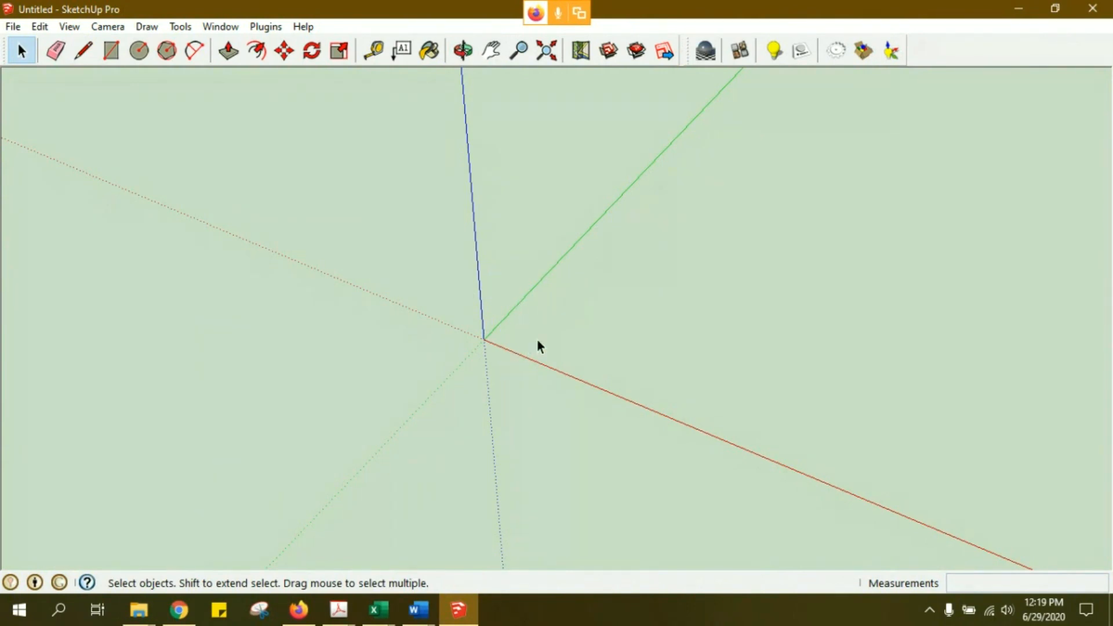
pyautogui.click(14, 27)
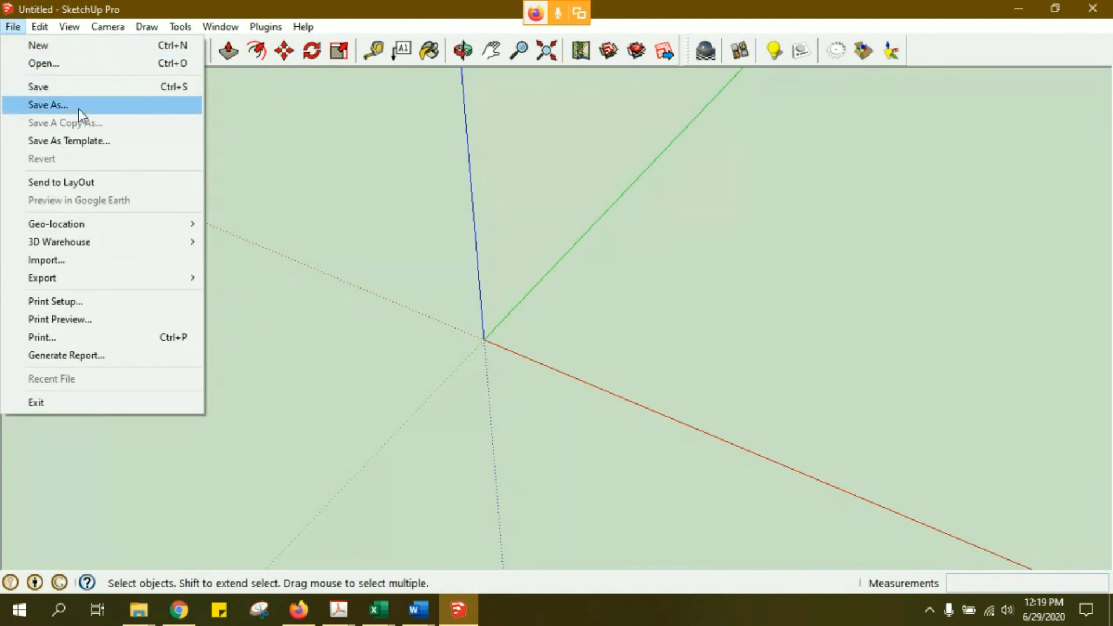
pyautogui.moveTo(92, 243)
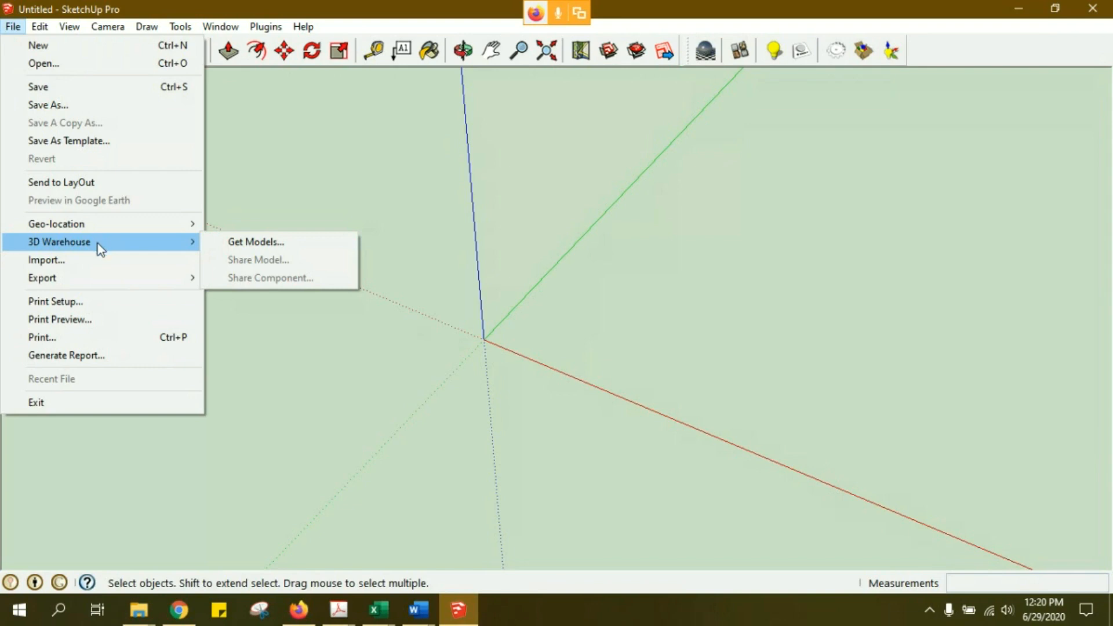
pyautogui.moveTo(118, 276)
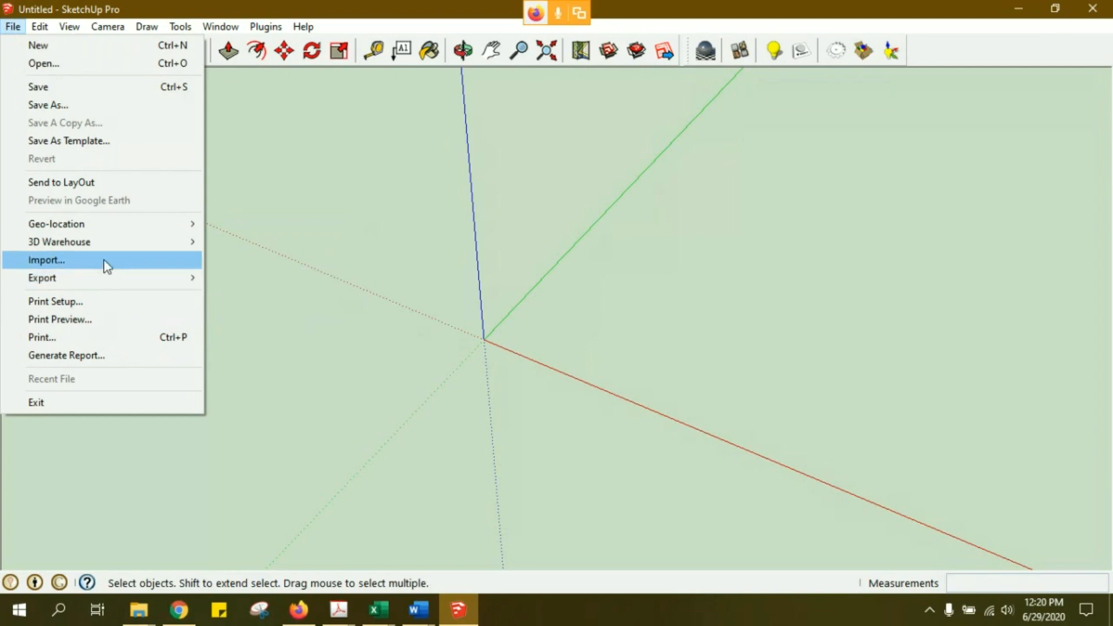
# - Open the toolbar settings and enable the Layers toolbar
pyautogui.moveTo(38, 29)
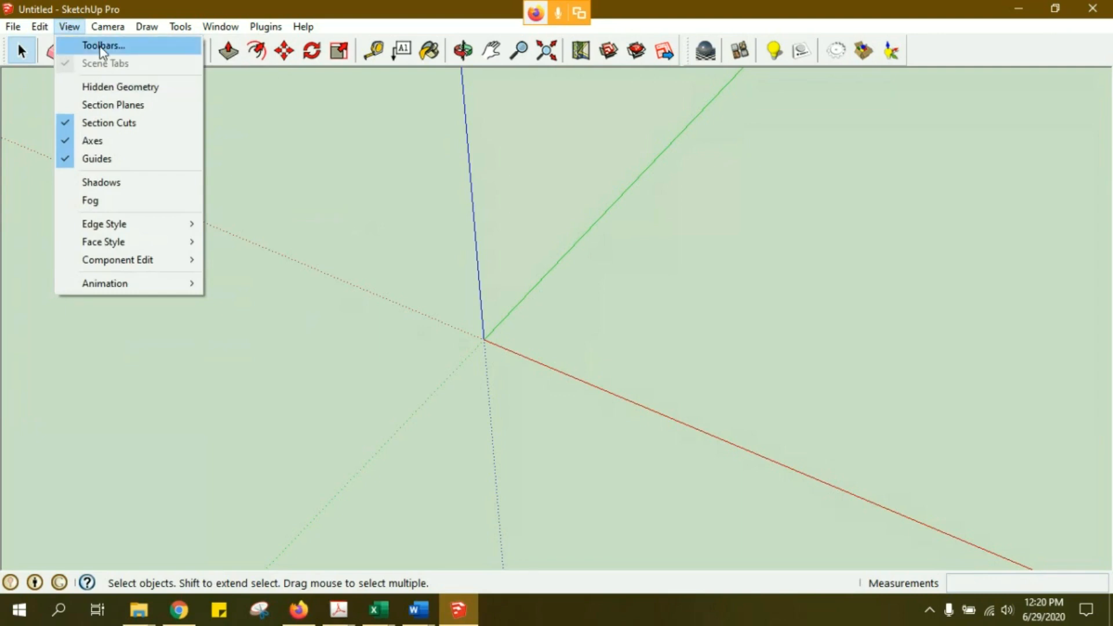
pyautogui.click(136, 48)
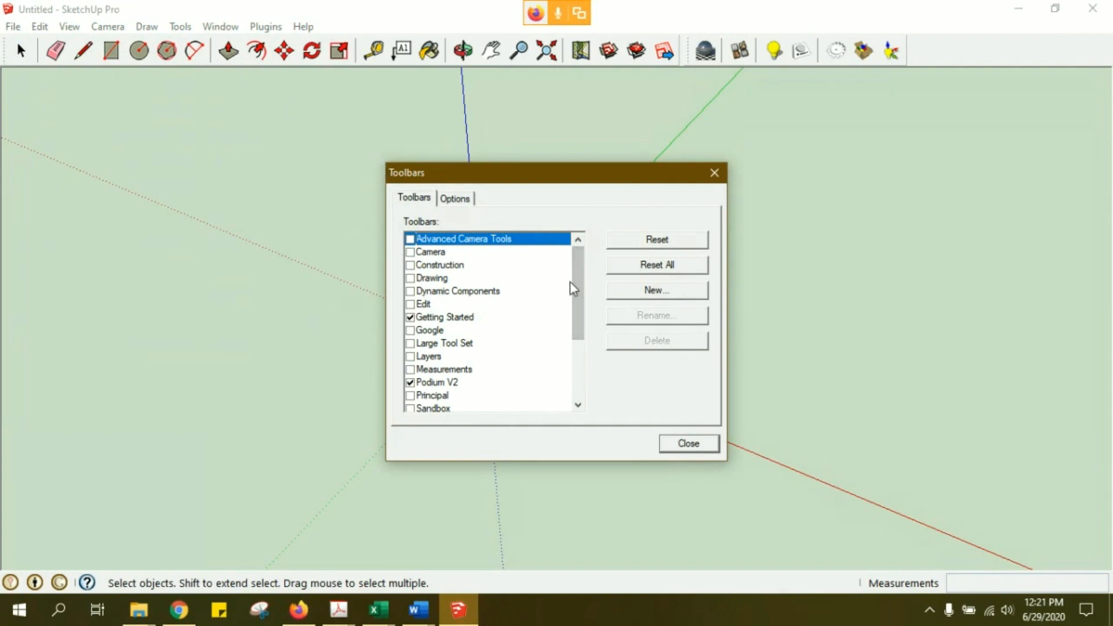
pyautogui.click(410, 304)
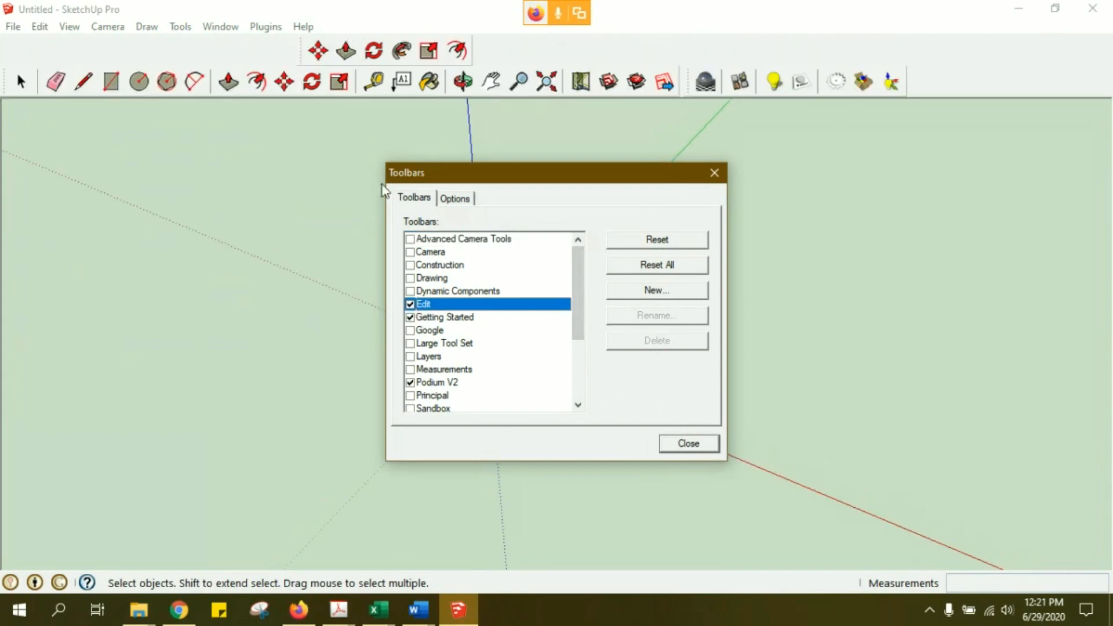
pyautogui.click(411, 304)
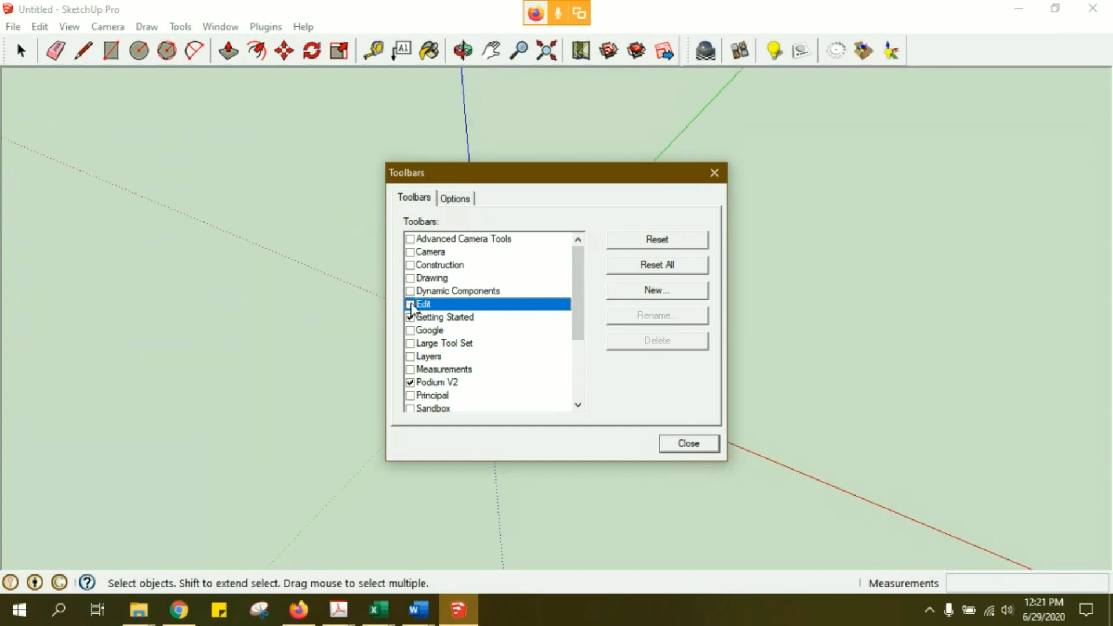
pyautogui.click(411, 356)
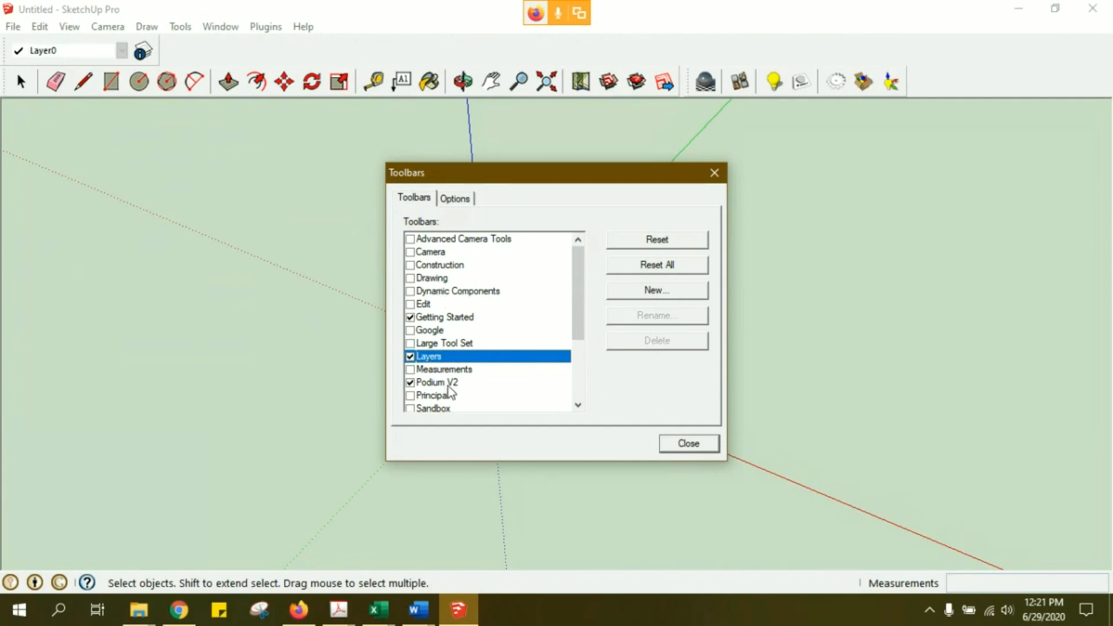
# - Enable the Camera toolbar and dock it directly beside the Layers toolbar
pyautogui.scroll(-2, 450, 393)
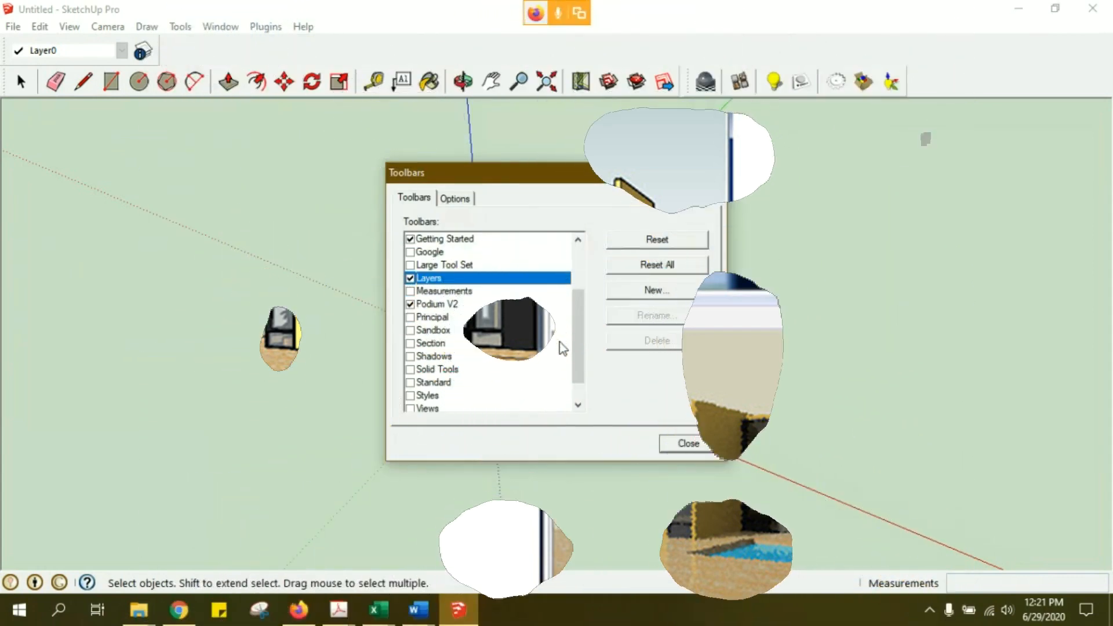
pyautogui.moveTo(583, 334); pyautogui.dragTo(586, 288)
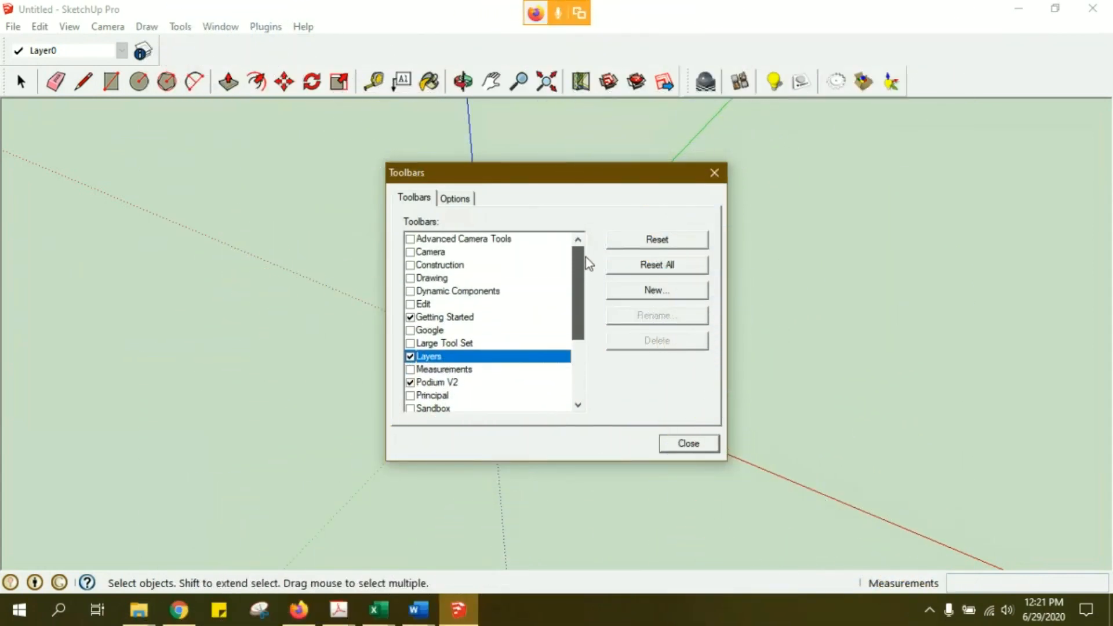
pyautogui.click(409, 253)
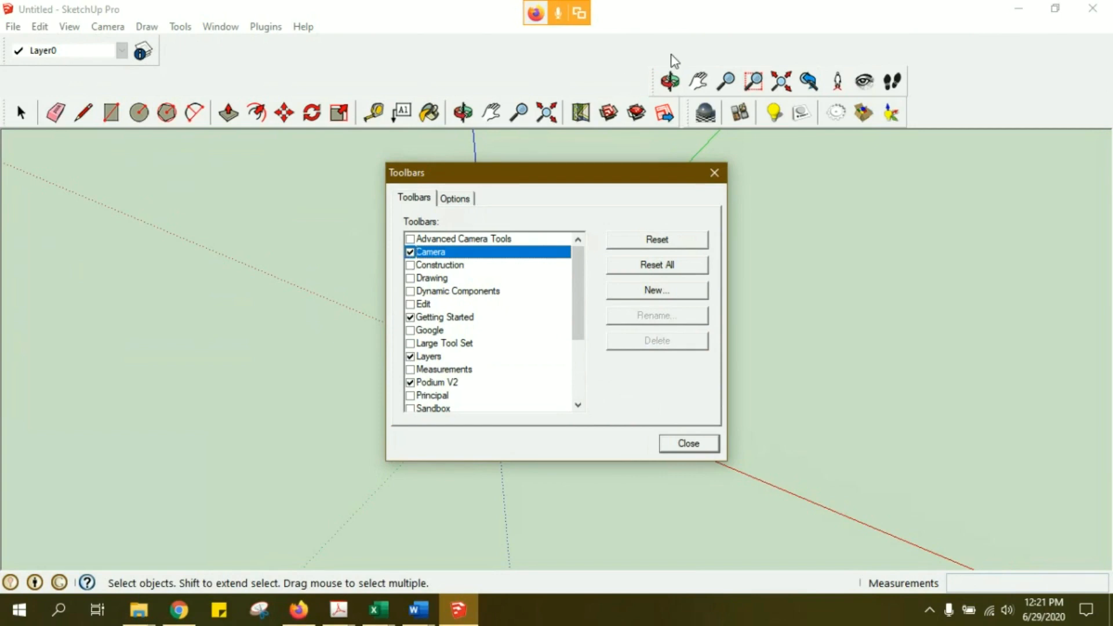
pyautogui.click(691, 80)
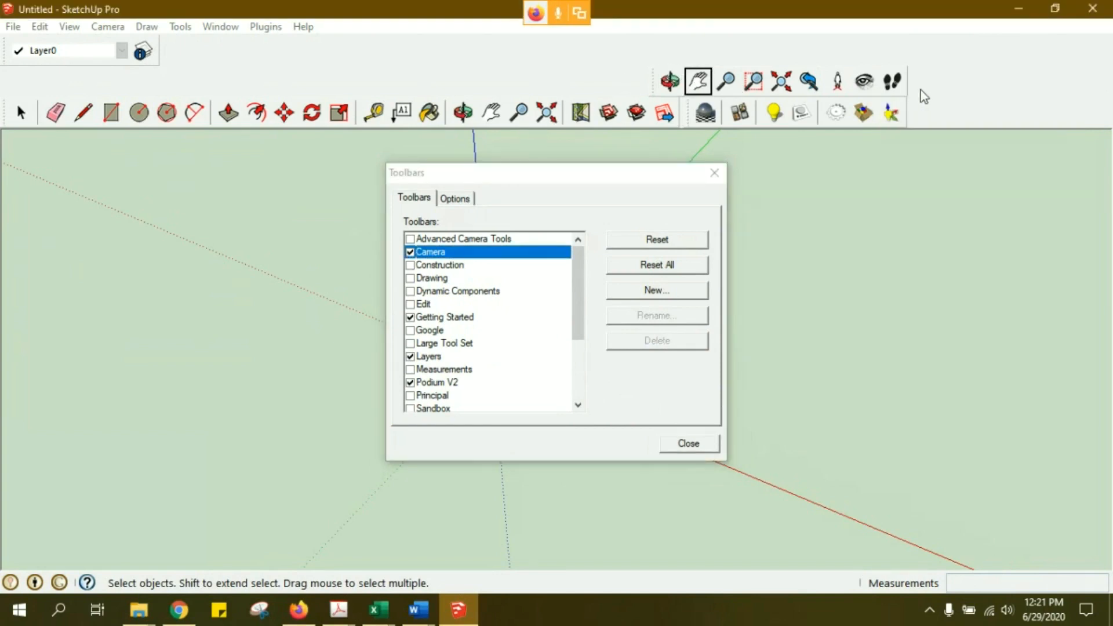
pyautogui.click(894, 84)
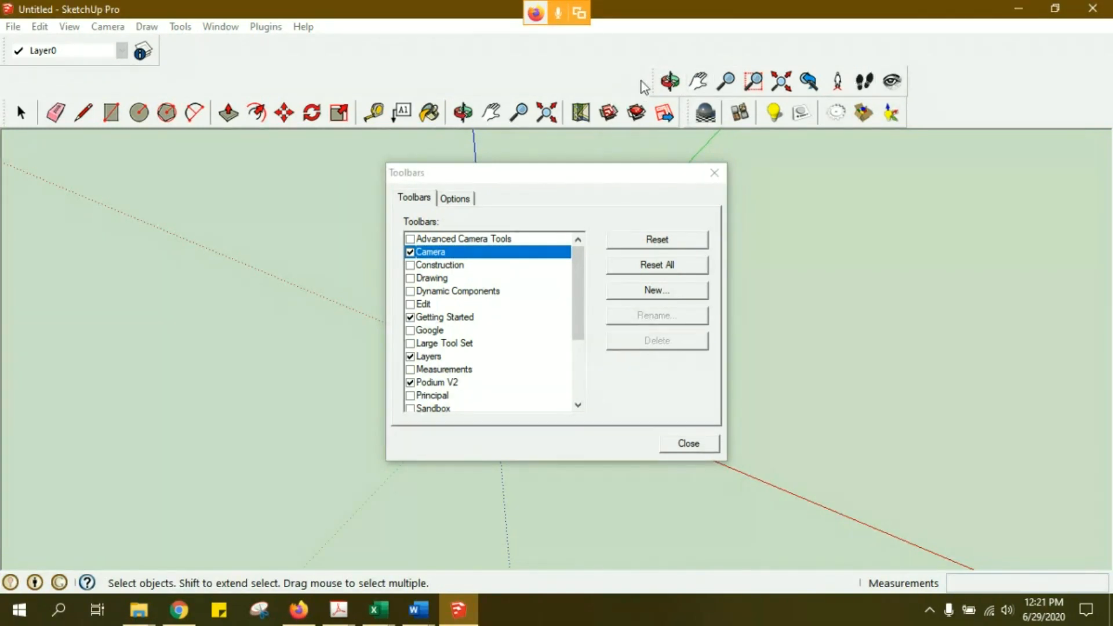
pyautogui.moveTo(652, 81); pyautogui.dragTo(170, 44)
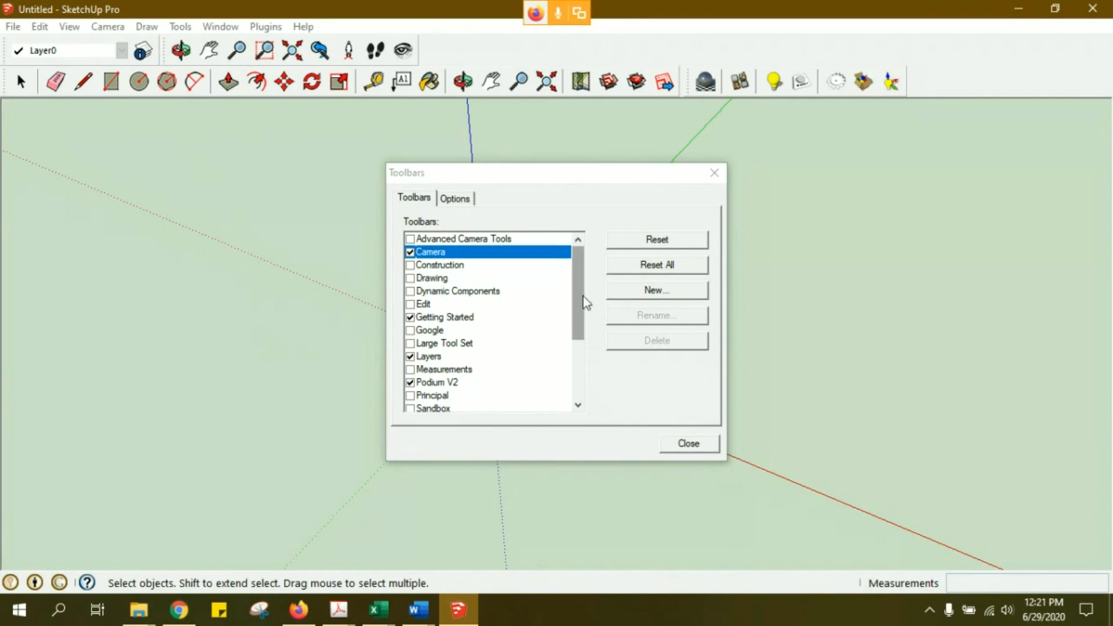
pyautogui.click(426, 304)
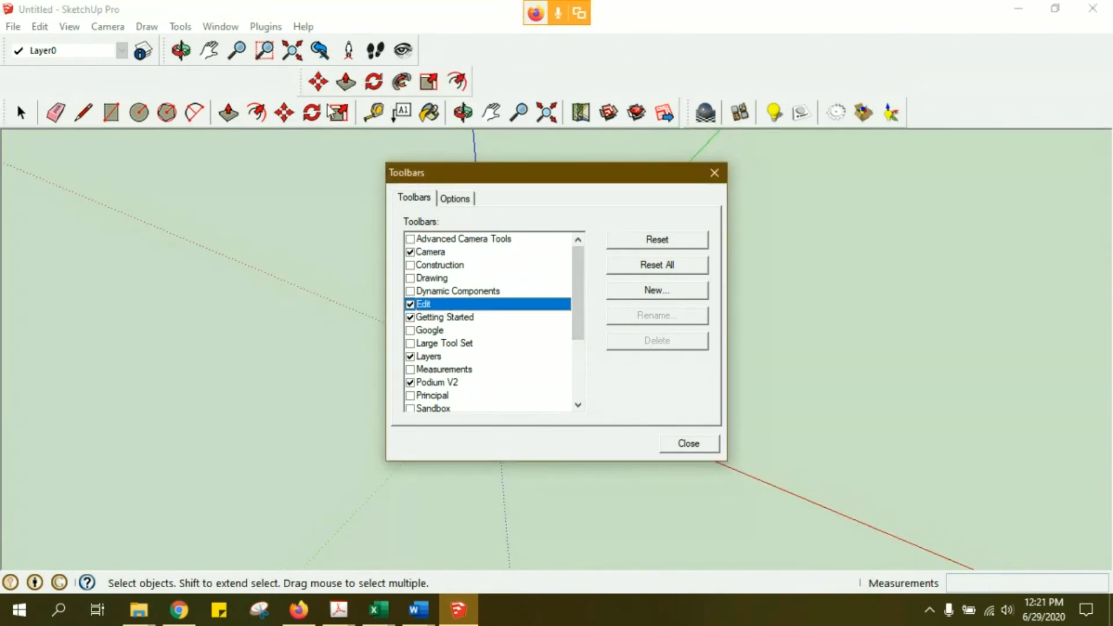
pyautogui.moveTo(303, 81)
pyautogui.mouseDown()
pyautogui.moveTo(436, 82)
pyautogui.moveTo(425, 29)
pyautogui.moveTo(420, 51)
pyautogui.mouseUp()
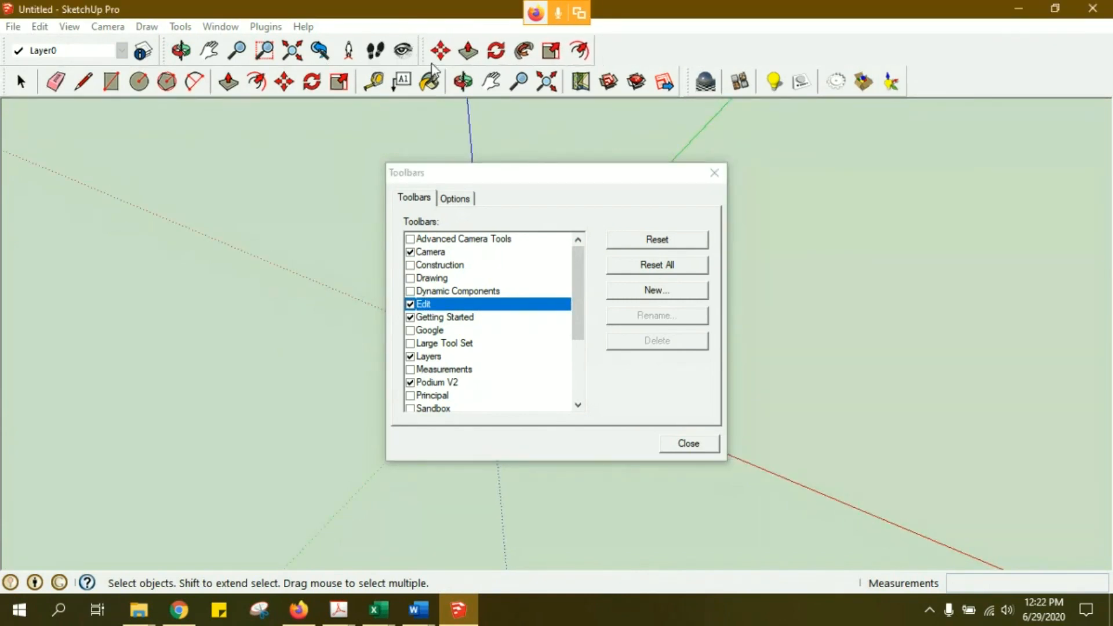
pyautogui.click(410, 303)
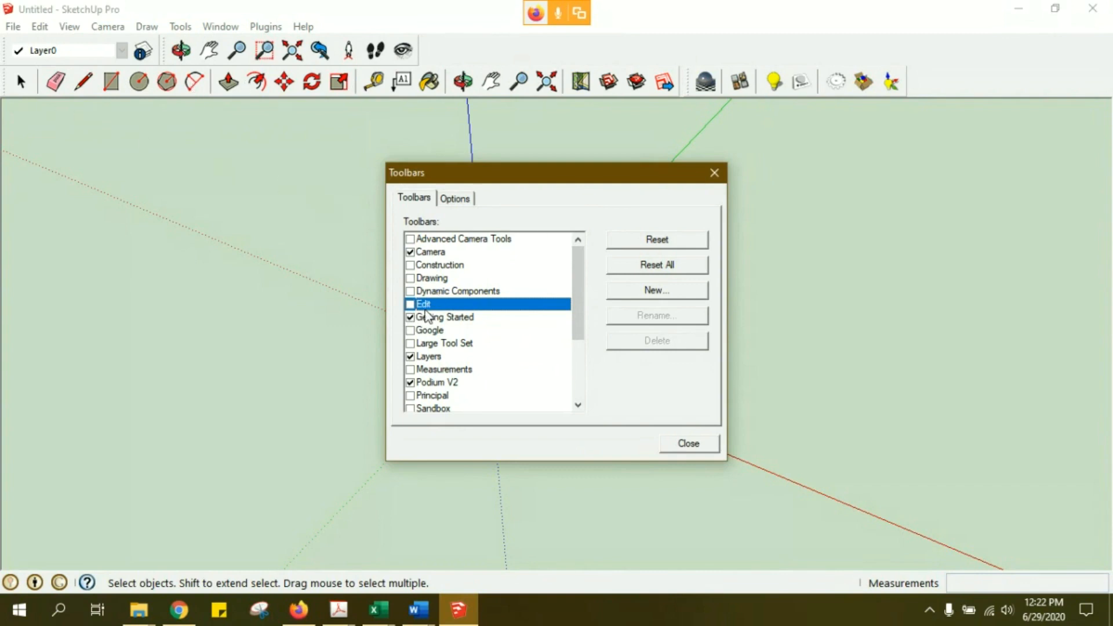
pyautogui.click(410, 317)
pyautogui.click(411, 317)
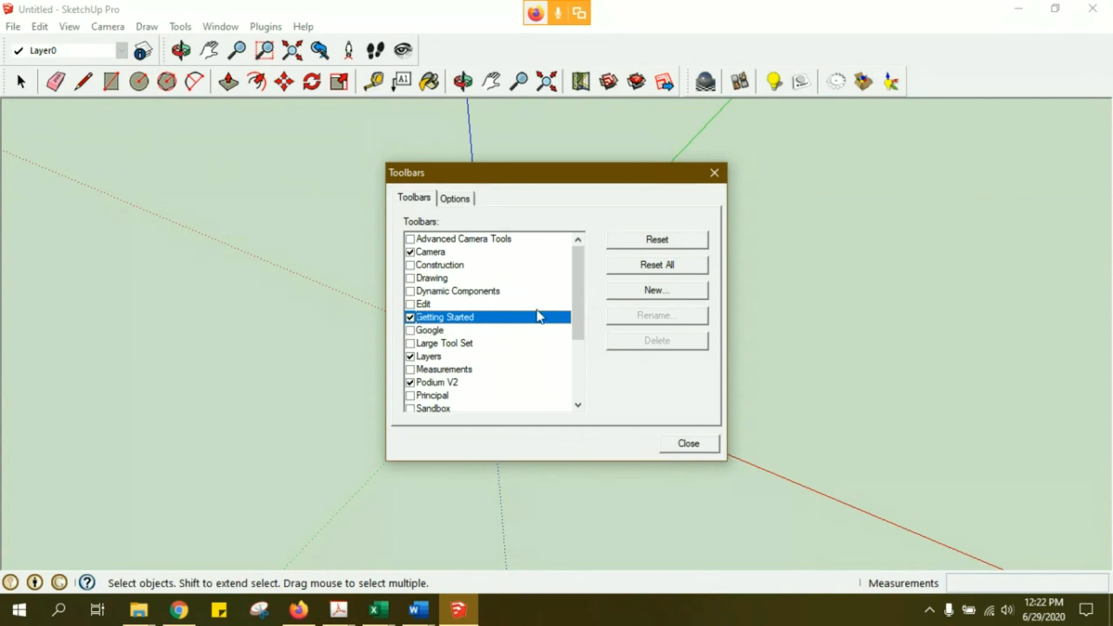
# - Enable the Styles toolbar and close the toolbar settings
pyautogui.moveTo(576, 263); pyautogui.dragTo(574, 328)
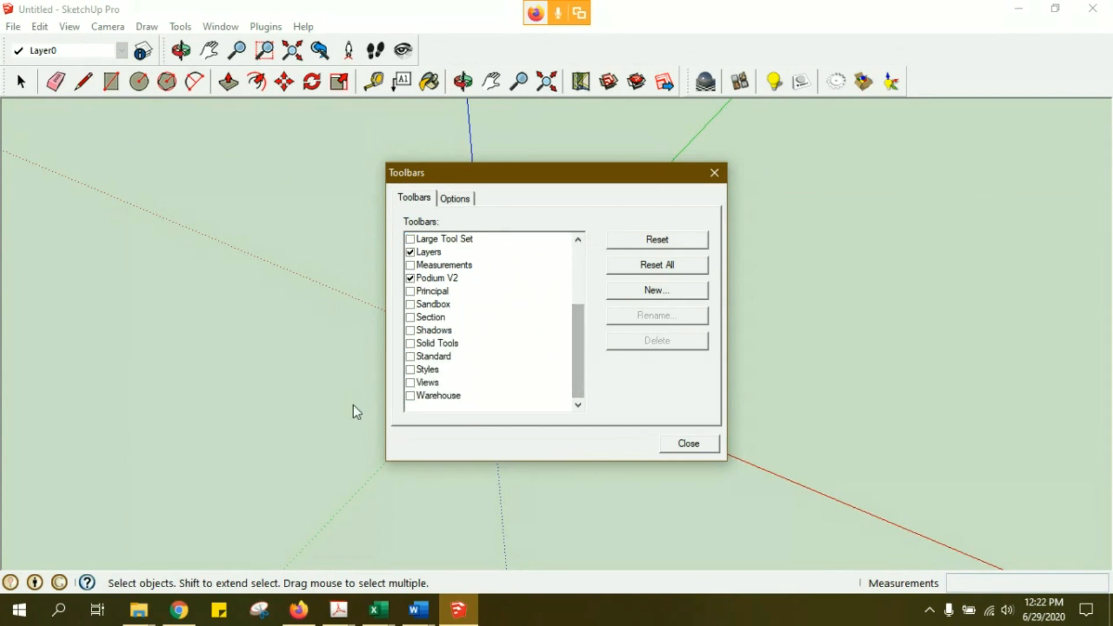
pyautogui.click(411, 370)
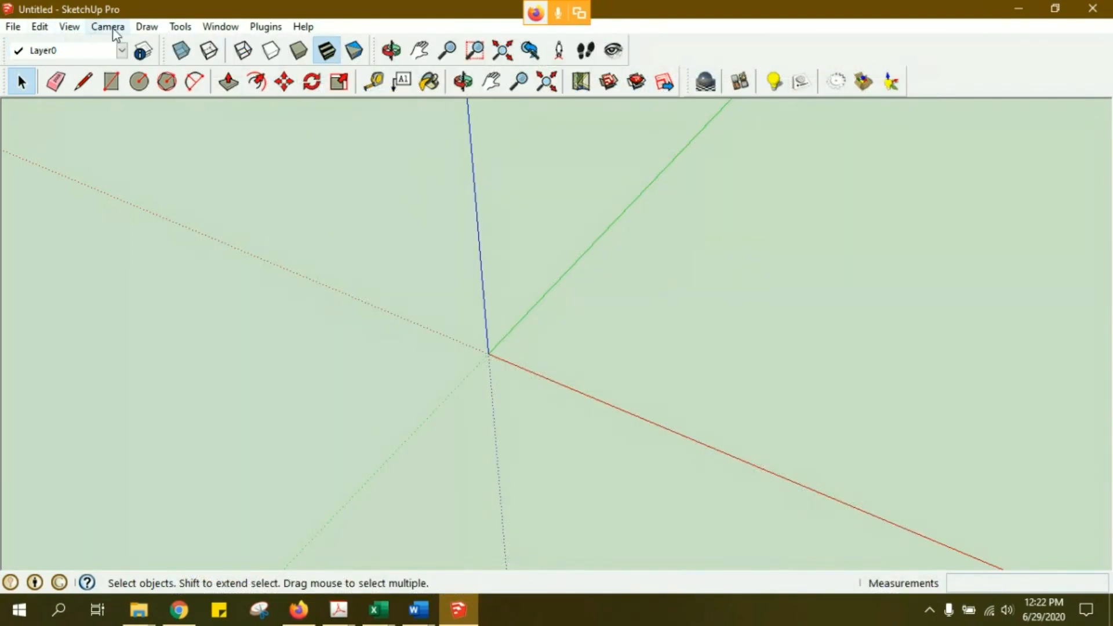
pyautogui.click(70, 27)
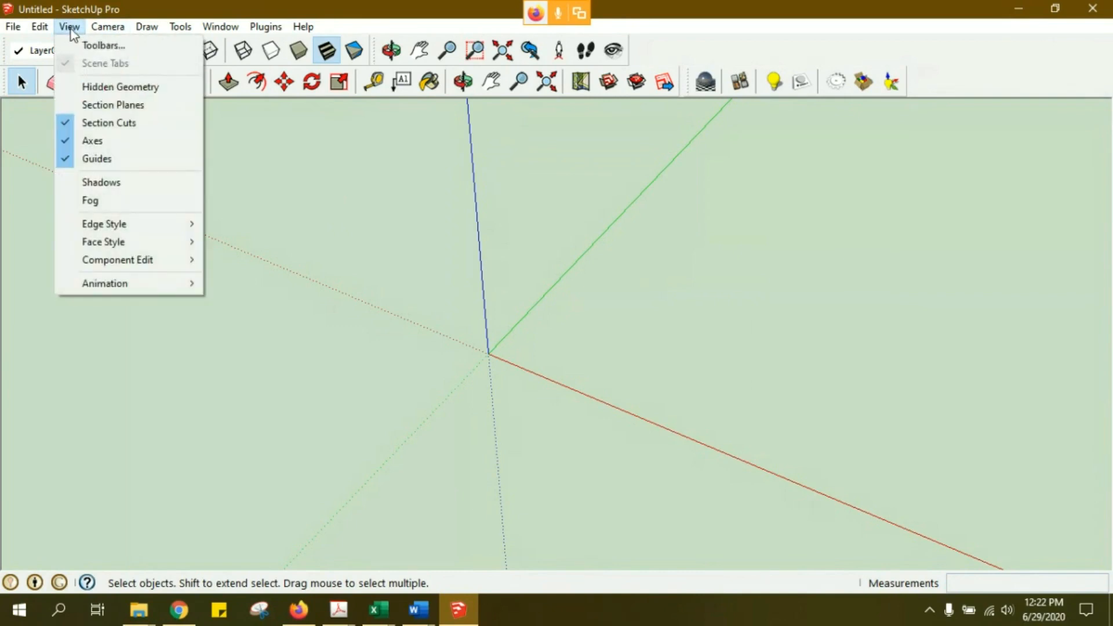
pyautogui.moveTo(91, 32)
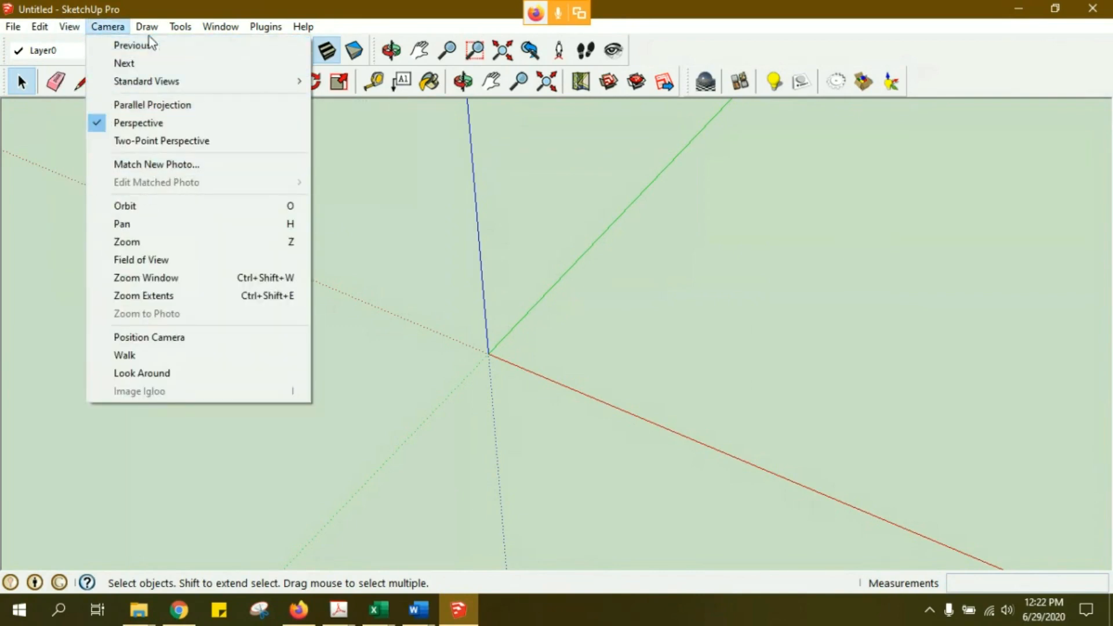
pyautogui.moveTo(148, 29)
pyautogui.moveTo(182, 32)
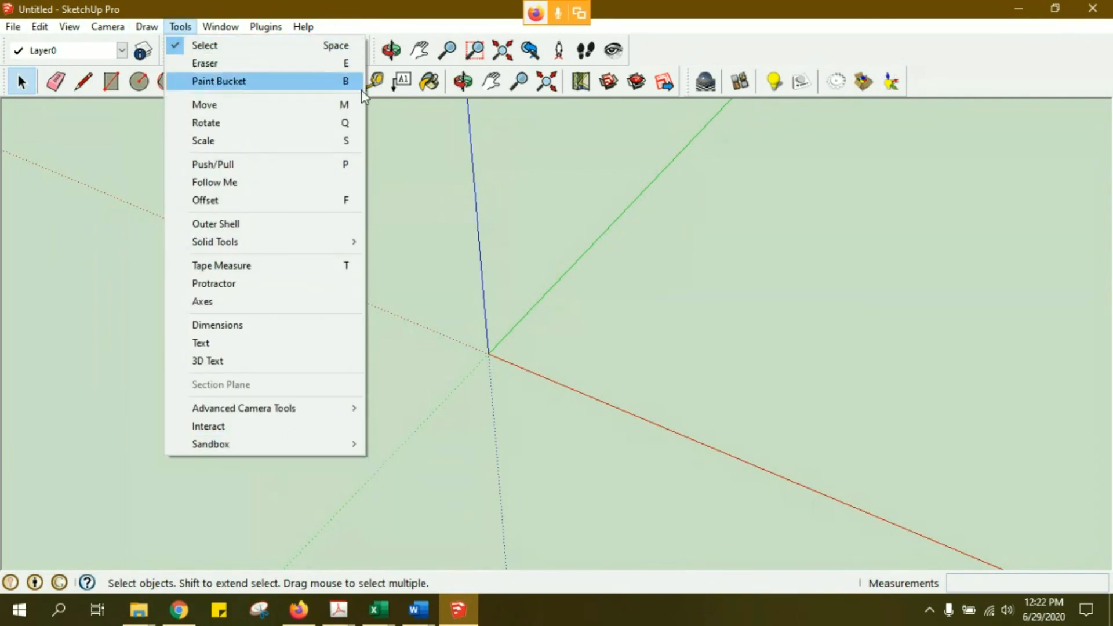
pyautogui.moveTo(208, 20)
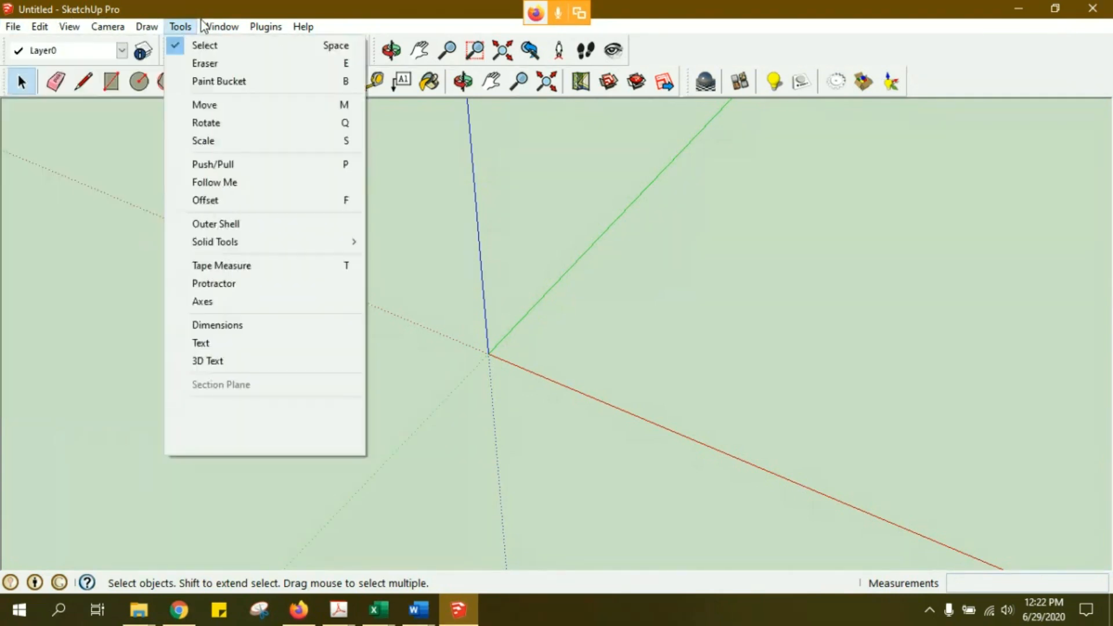
pyautogui.moveTo(265, 29)
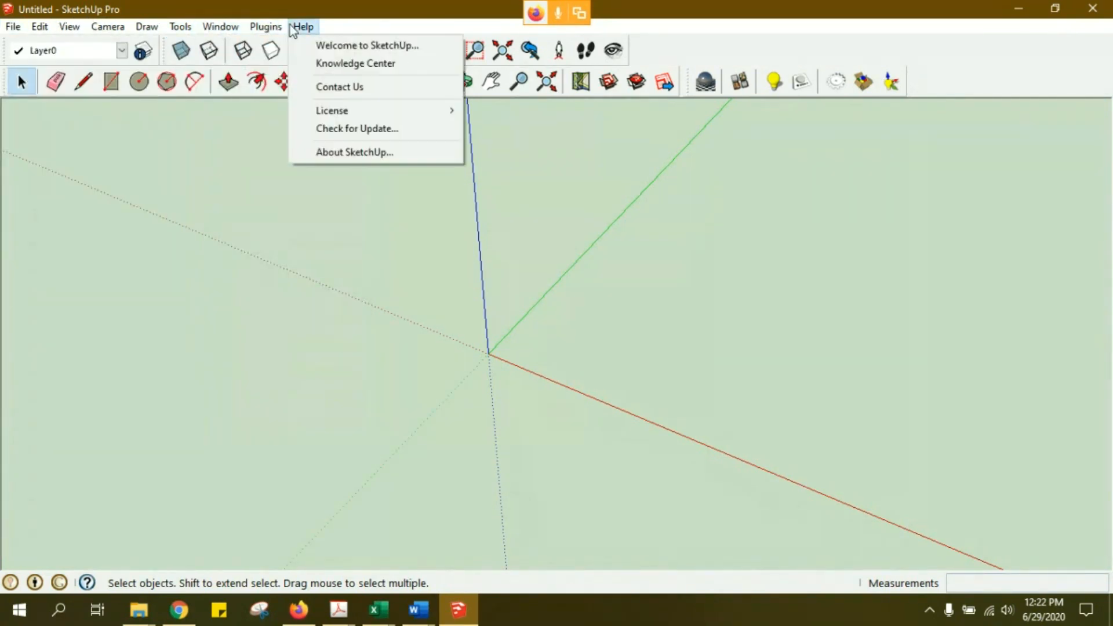
pyautogui.click(291, 7)
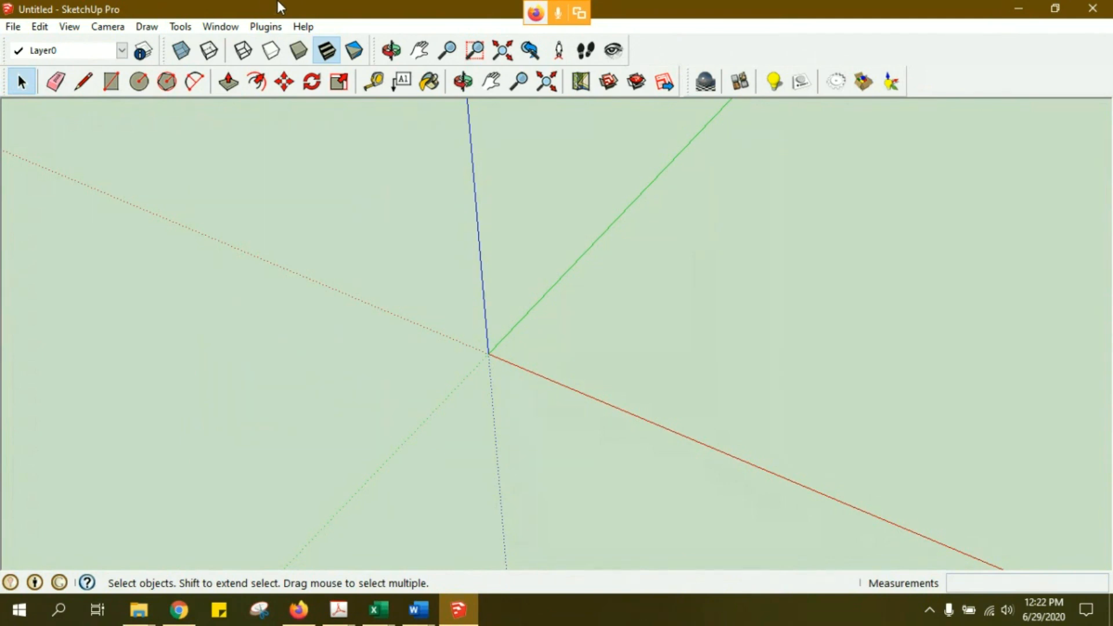
pyautogui.press('o')
pyautogui.moveTo(404, 348); pyautogui.dragTo(421, 341)
pyautogui.press('space')
pyautogui.moveTo(506, 218)
pyautogui.mouseDown(button='middle')
pyautogui.moveTo(497, 232)
pyautogui.moveTo(515, 216)
pyautogui.mouseUp(button='middle')
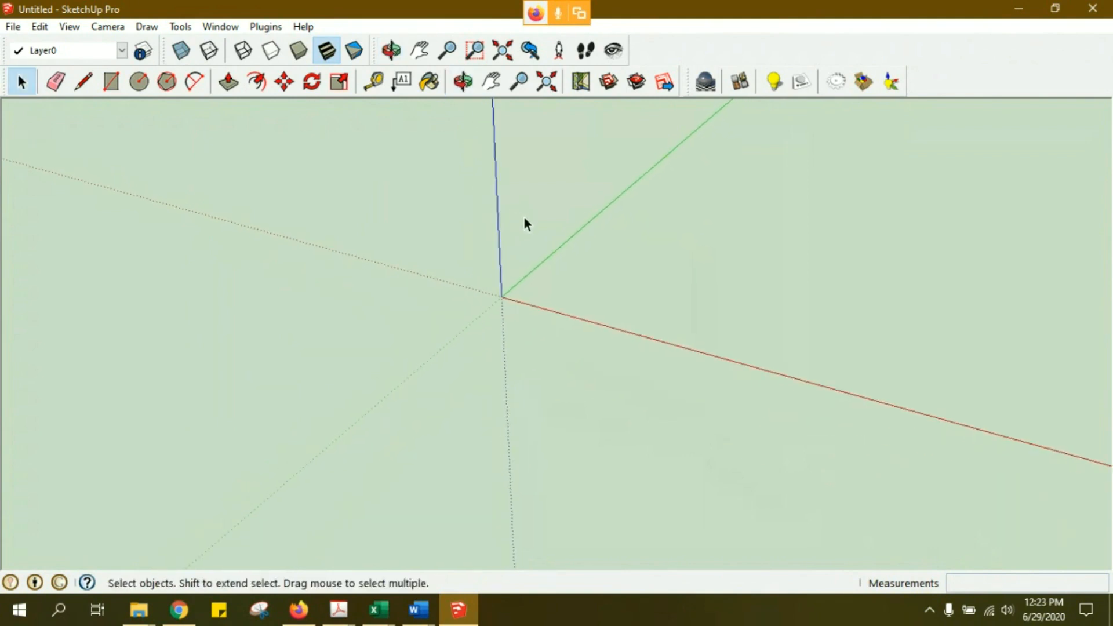
pyautogui.moveTo(551, 249); pyautogui.dragTo(548, 255, button='middle')
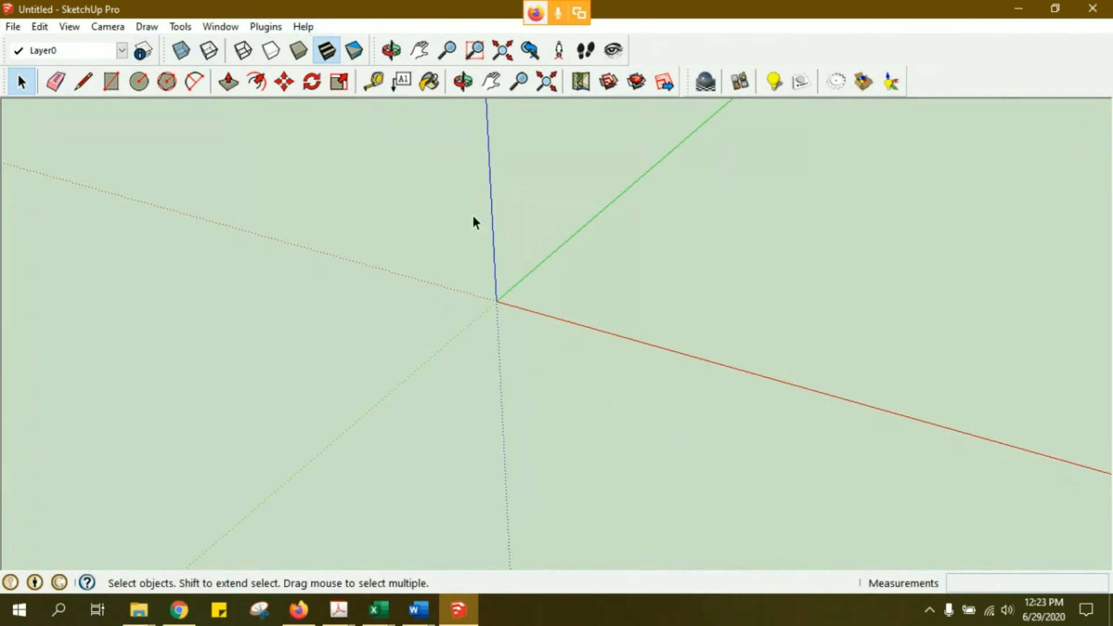
pyautogui.moveTo(17, 58); pyautogui.dragTo(67, 65)
pyautogui.moveTo(7, 36); pyautogui.dragTo(4, 37)
# - In the toolbar settings, enable the Large Tool Set, disable Getting Started and close the settings
pyautogui.click(68, 31)
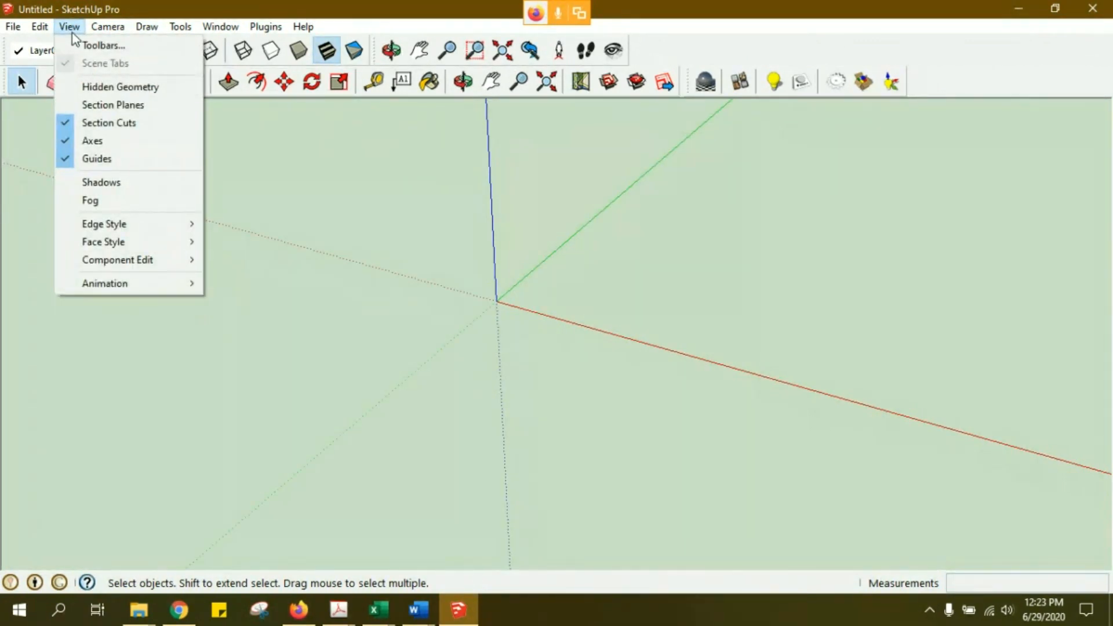
pyautogui.click(96, 45)
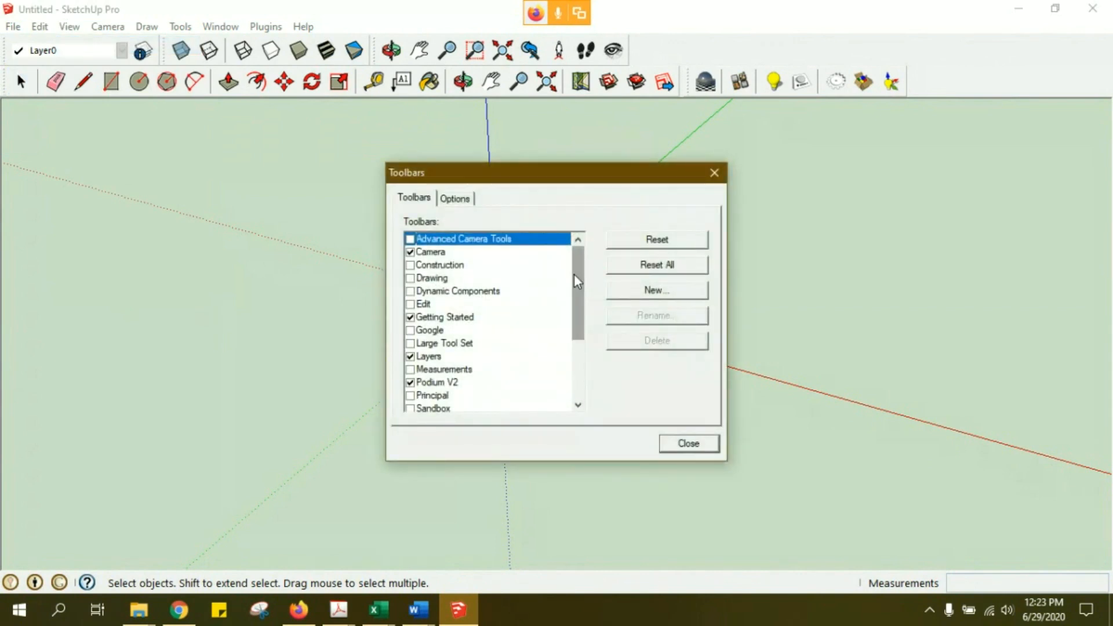
pyautogui.moveTo(573, 274); pyautogui.dragTo(574, 290)
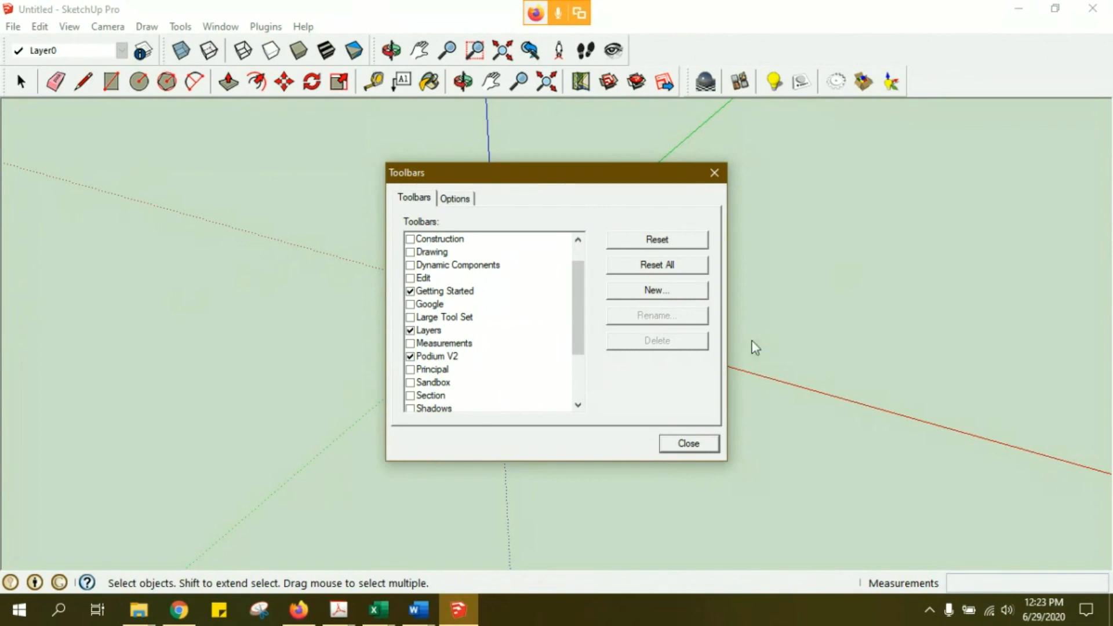
pyautogui.click(426, 318)
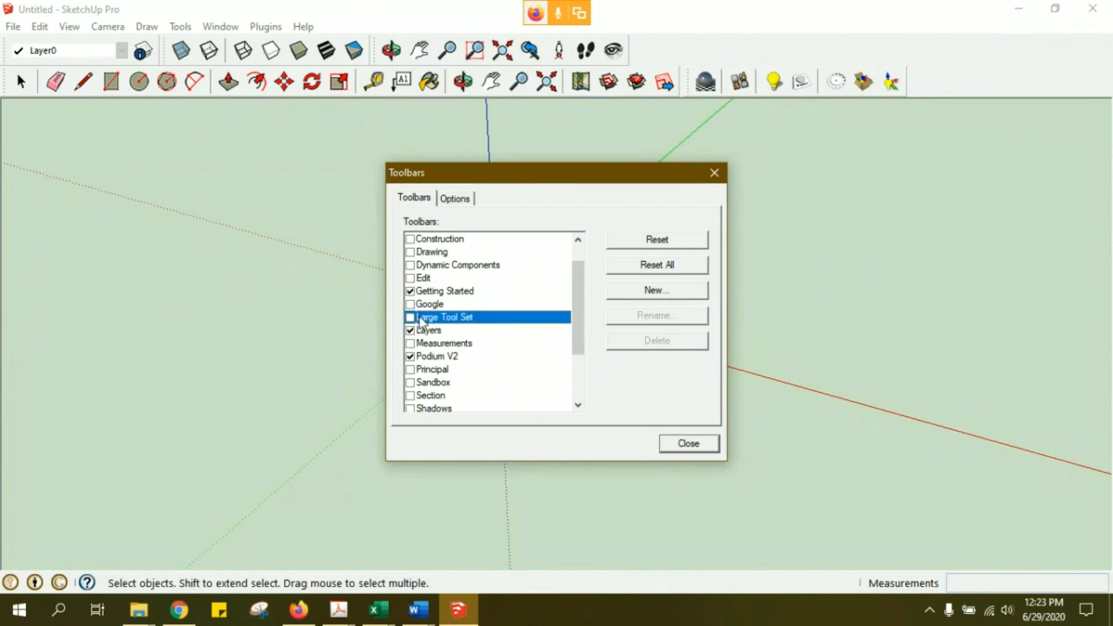
pyautogui.click(410, 317)
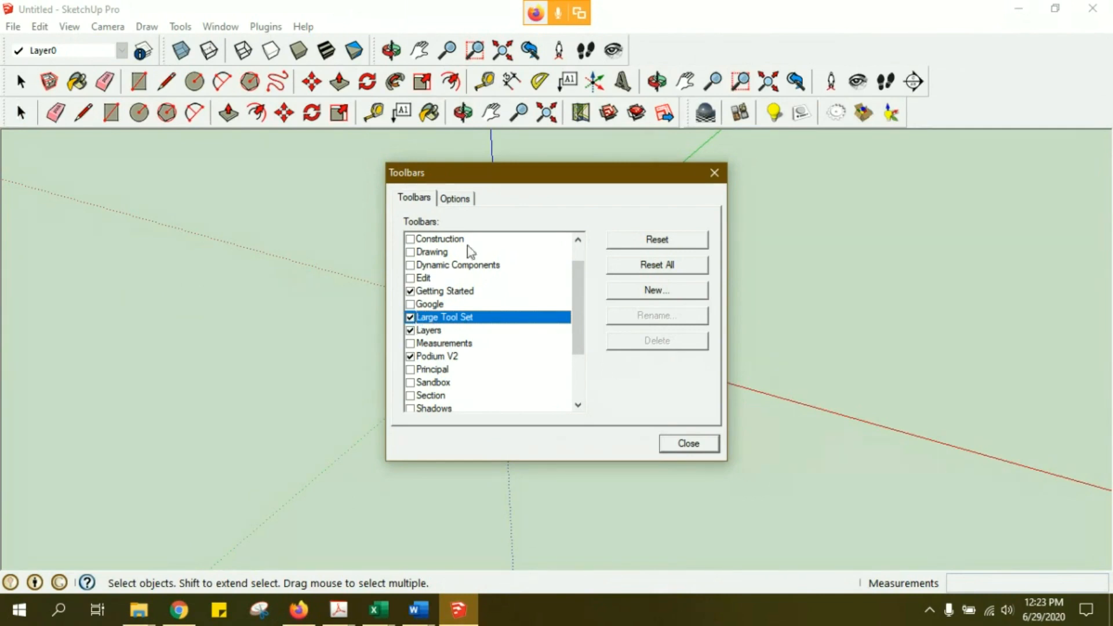
pyautogui.click(411, 291)
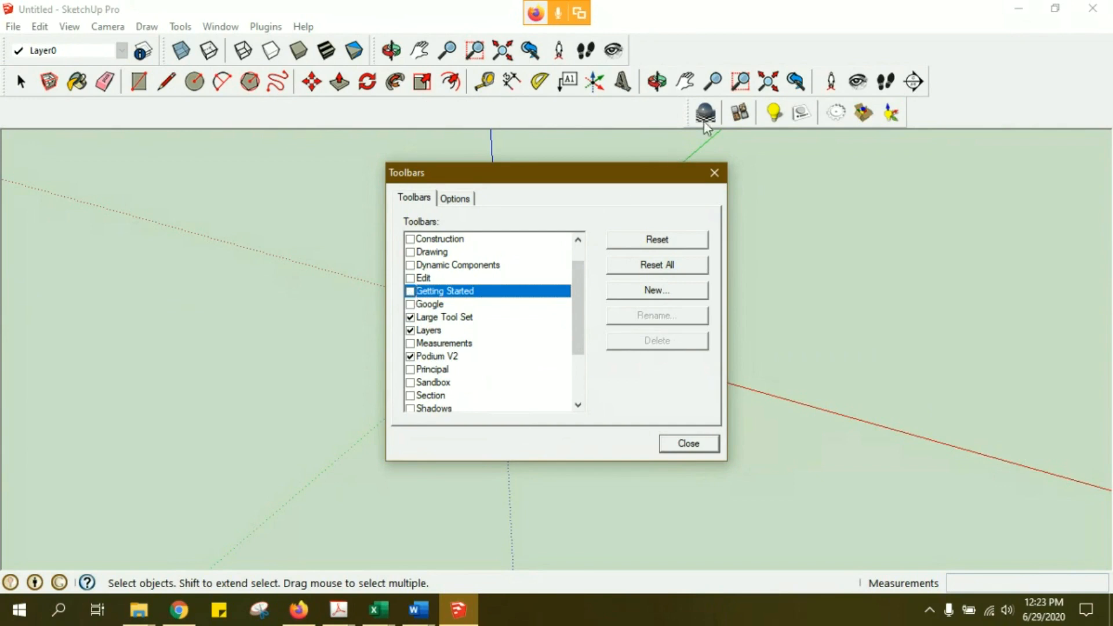
pyautogui.click(688, 443)
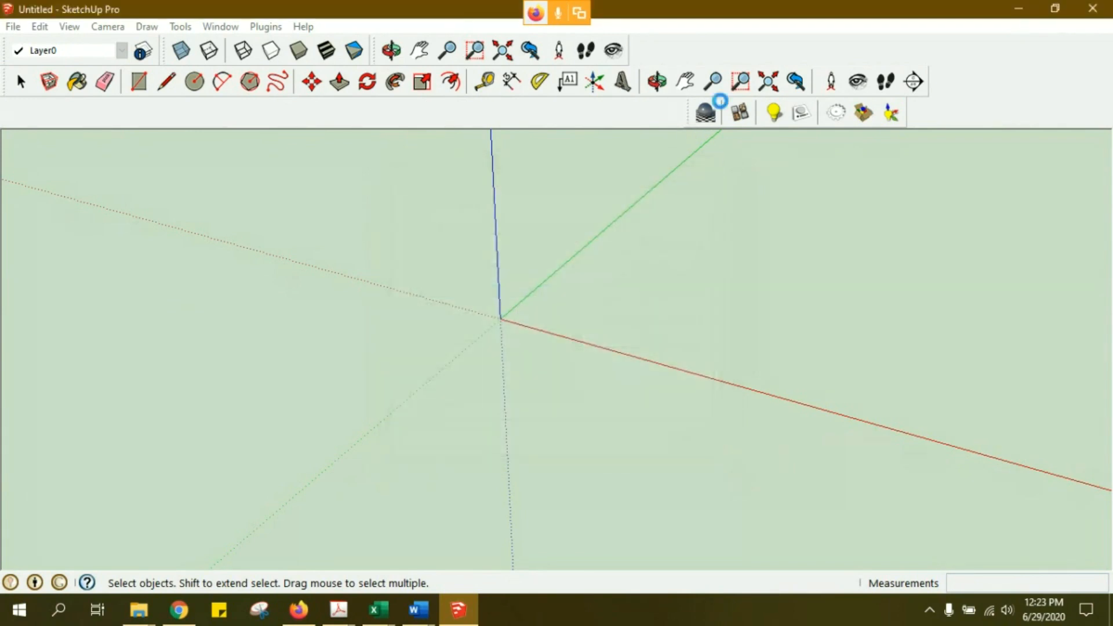
# - Dock the Podium V2 toolbar beside the Camera toolbar and the Large Tool Set vertically along the drawing area's edge
pyautogui.moveTo(686, 113); pyautogui.dragTo(647, 51)
pyautogui.moveTo(5, 81); pyautogui.dragTo(3, 169)
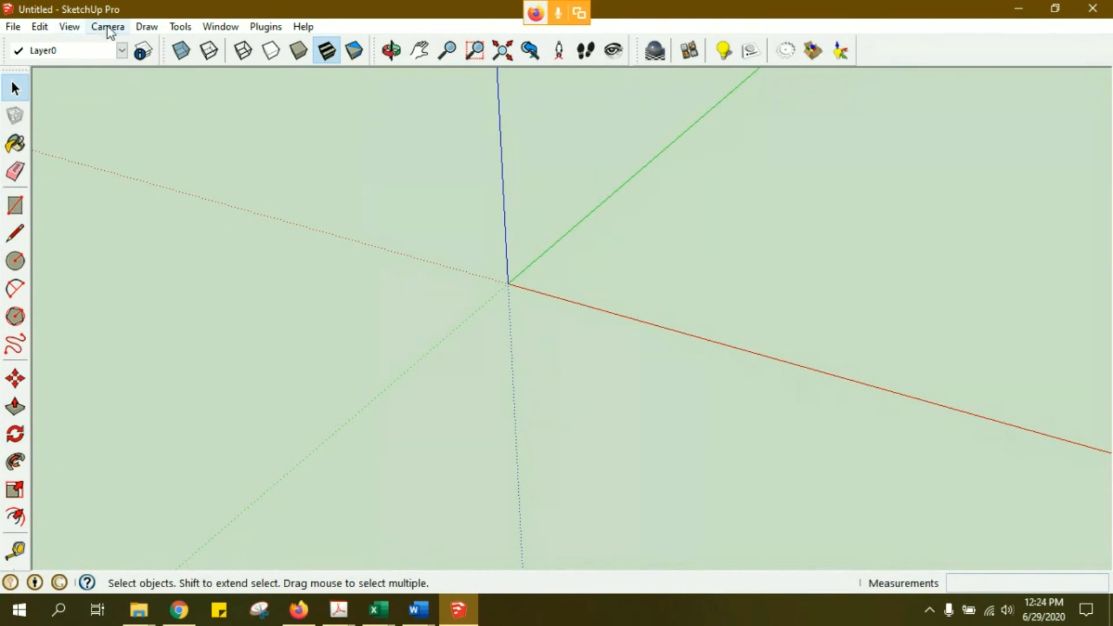
# - Reopen the toolbar settings and enable the Section, Views and Edit toolbars
pyautogui.click(70, 27)
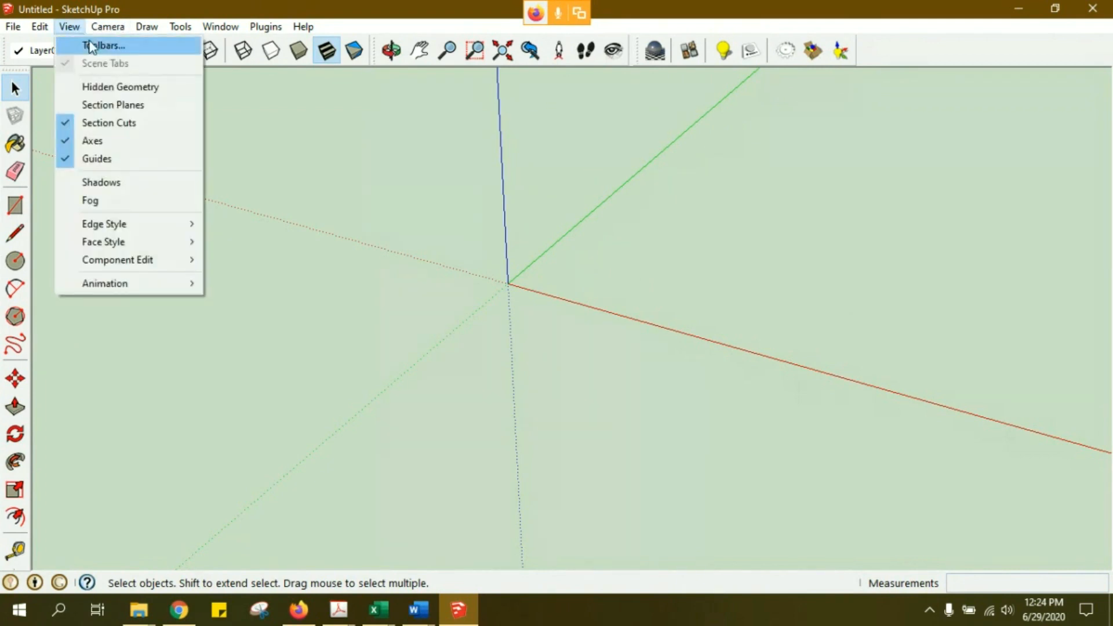
pyautogui.click(92, 45)
pyautogui.scroll(-1, 551, 298)
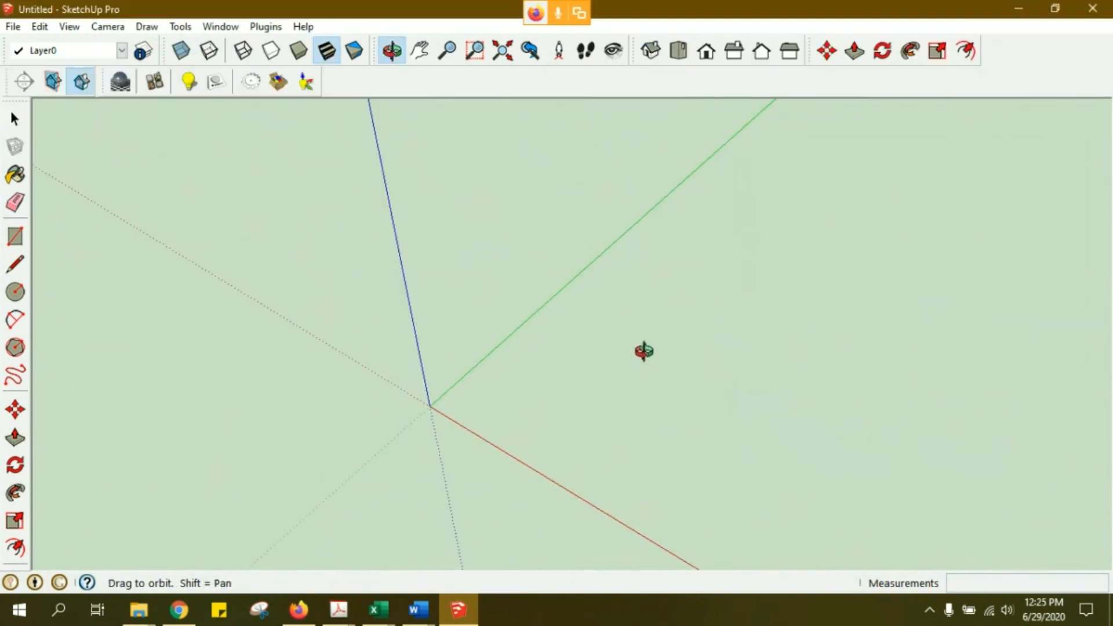
# - Draw a single steep line with the Line tool, starting between the red and green axes, and end it without a further segment
pyautogui.moveTo(641, 350); pyautogui.dragTo(595, 357, button='middle')
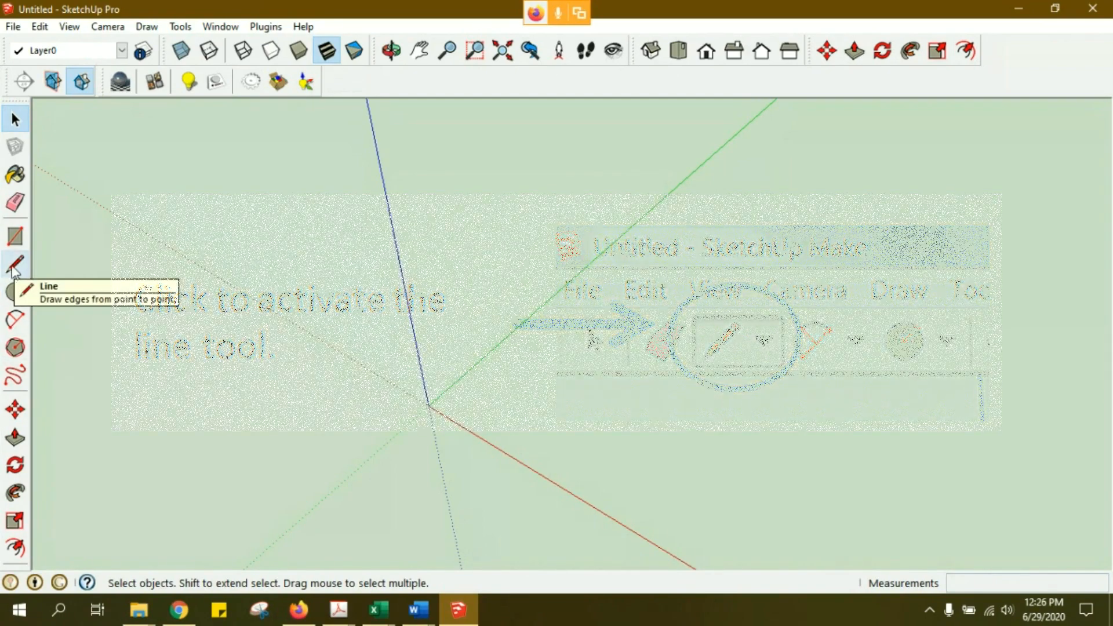
pyautogui.click(15, 265)
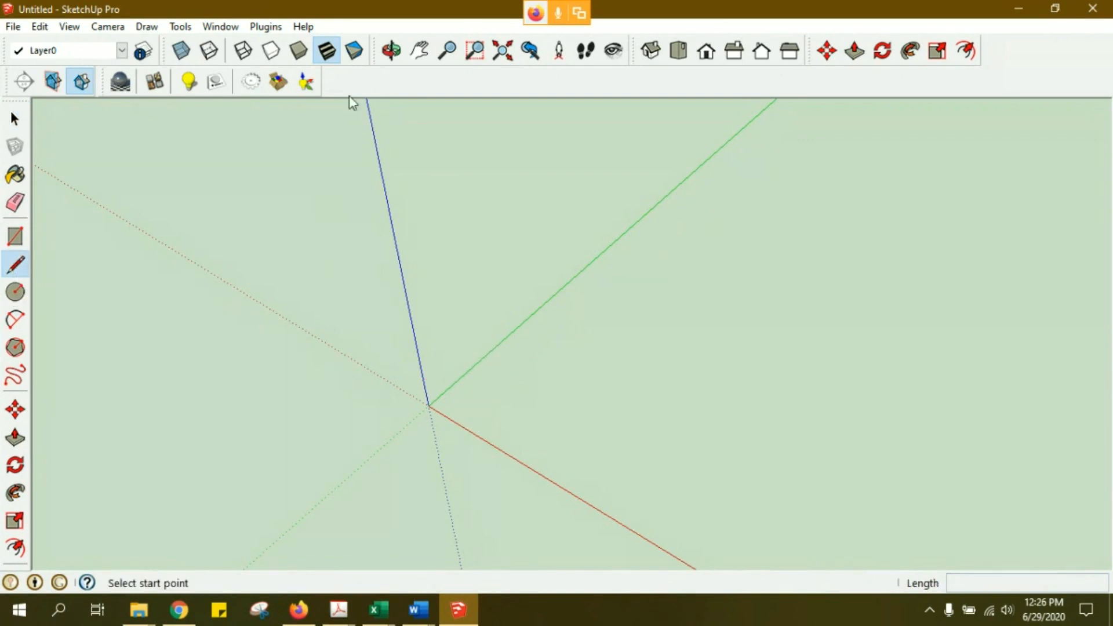
pyautogui.moveTo(410, 377); pyautogui.dragTo(400, 326, button='middle')
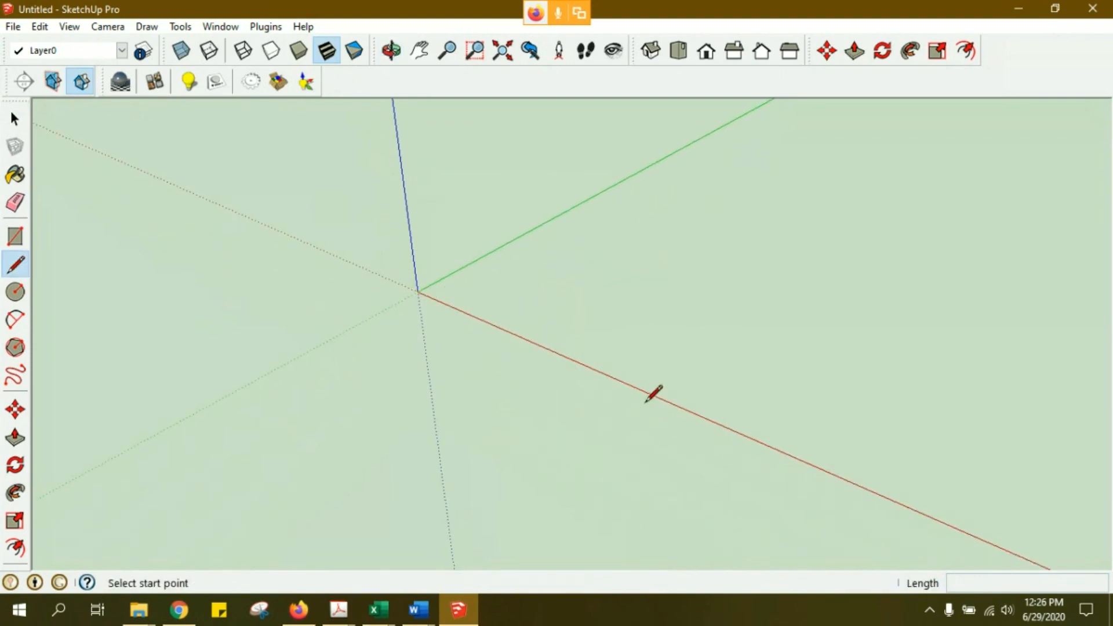
pyautogui.click(573, 302)
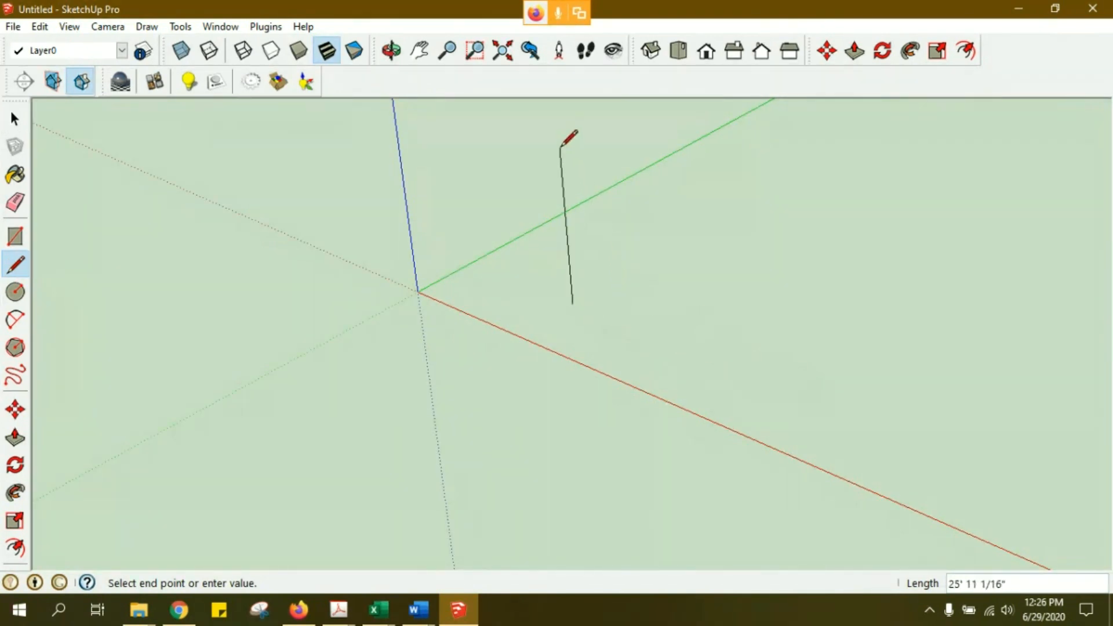
pyautogui.press('o')
pyautogui.moveTo(575, 126); pyautogui.dragTo(534, 124)
pyautogui.moveTo(535, 124); pyautogui.dragTo(540, 173, button='middle')
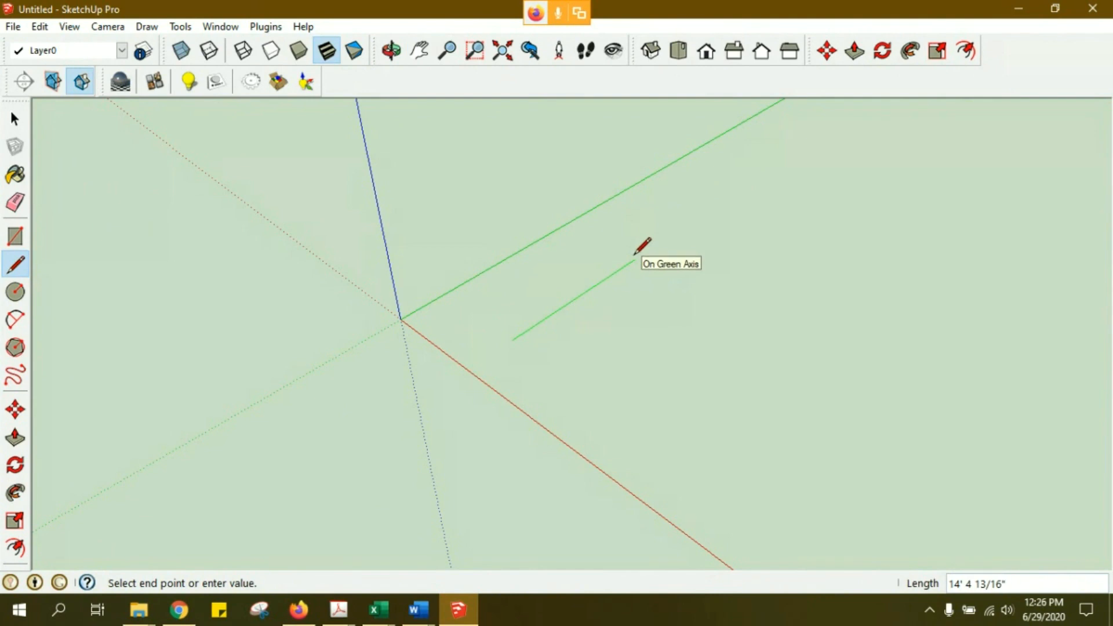
pyautogui.click(500, 183)
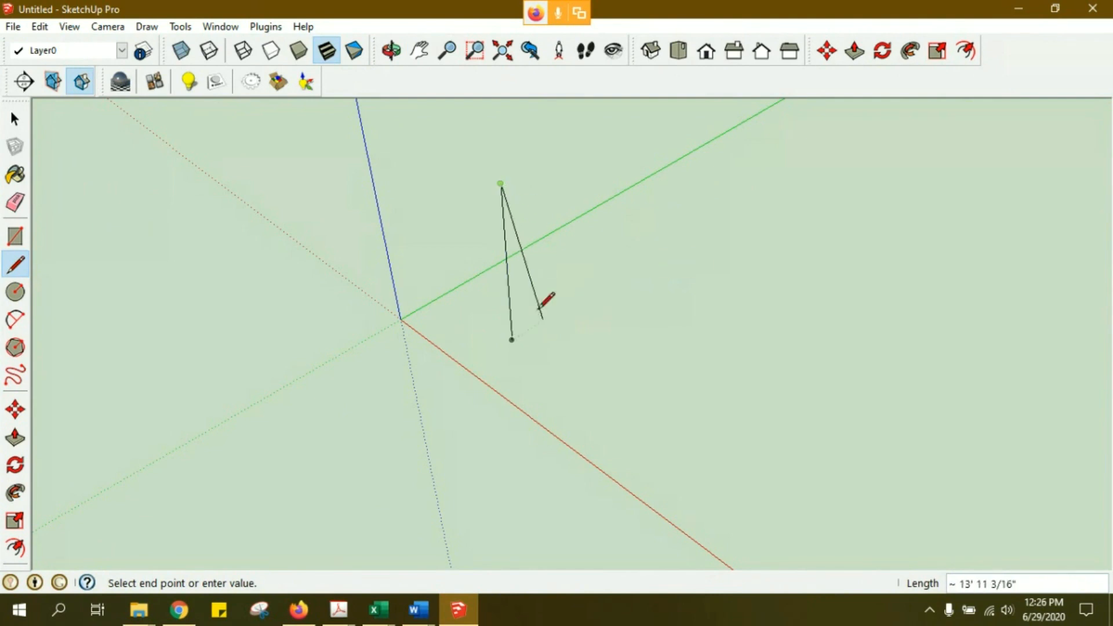
pyautogui.press('Escape')
# - Draw an open zigzag of four connected line segments beside the steep line, with the last segment about 15' 10" long
pyautogui.moveTo(537, 264)
pyautogui.mouseDown(button='middle')
pyautogui.moveTo(556, 281)
pyautogui.moveTo(576, 184)
pyautogui.moveTo(661, 293)
pyautogui.moveTo(592, 323)
pyautogui.moveTo(462, 294)
pyautogui.moveTo(258, 191)
pyautogui.moveTo(539, 394)
pyautogui.moveTo(569, 398)
pyautogui.mouseUp(button='middle')
pyautogui.click(574, 324)
pyautogui.click(756, 242)
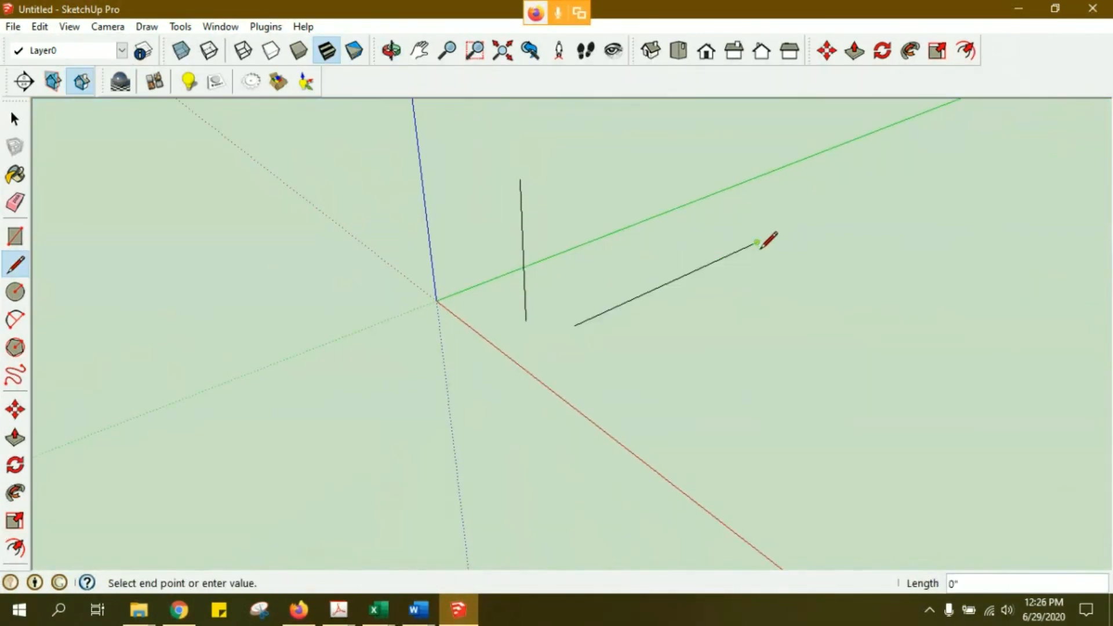
pyautogui.click(819, 268)
pyautogui.click(904, 225)
pyautogui.click(920, 315)
pyautogui.press('Escape')
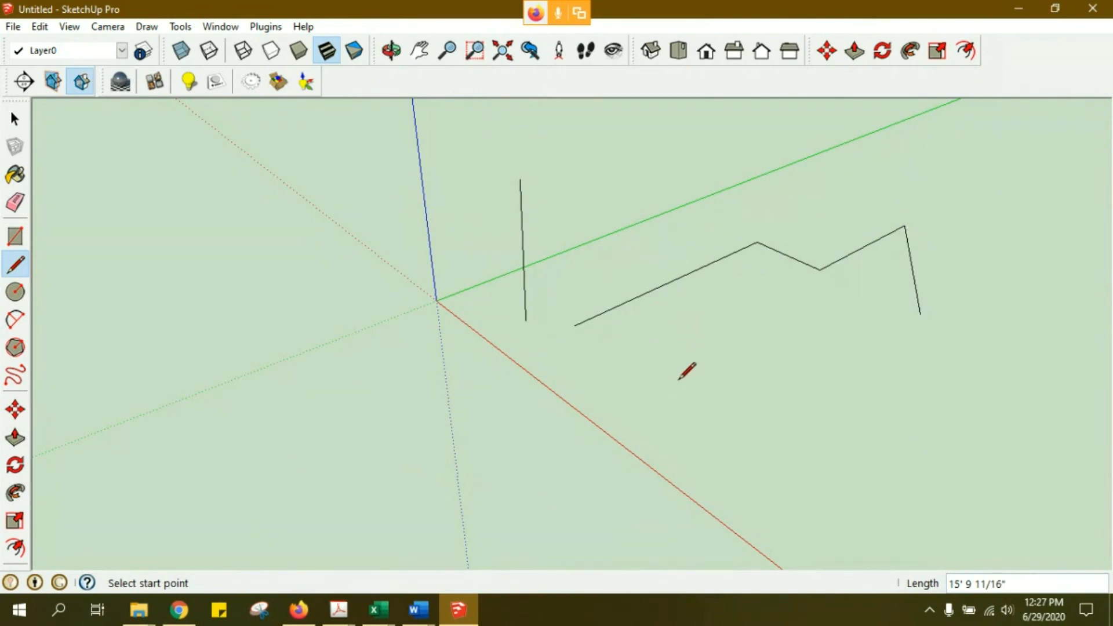
# - Close the zigzag into a face with a line about 31' 6" long between its two open endpoints
pyautogui.click(574, 324)
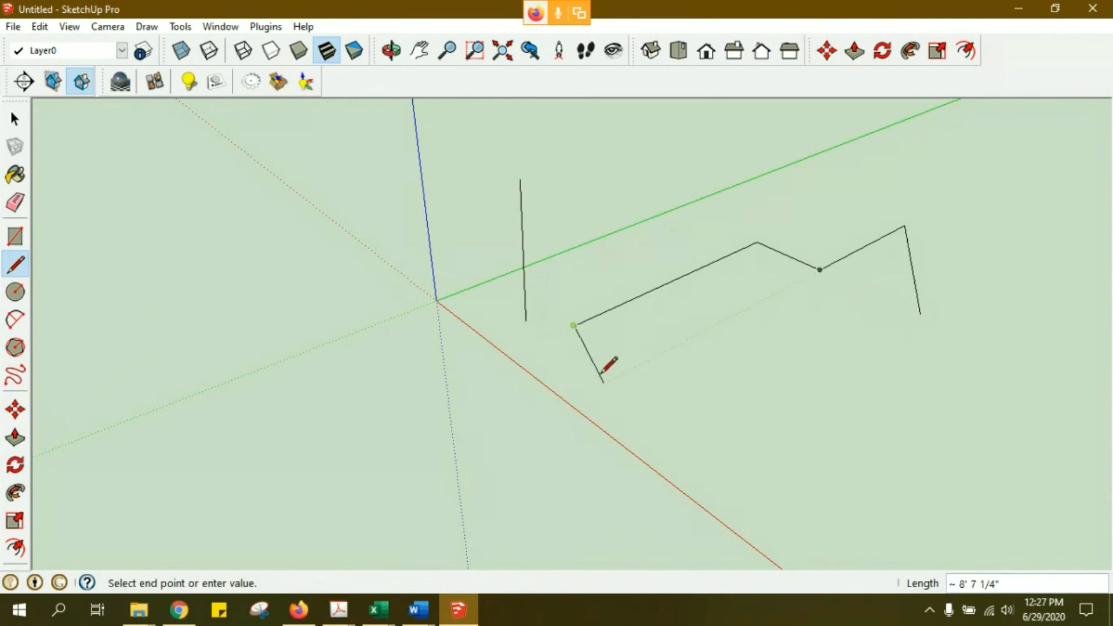
pyautogui.click(920, 314)
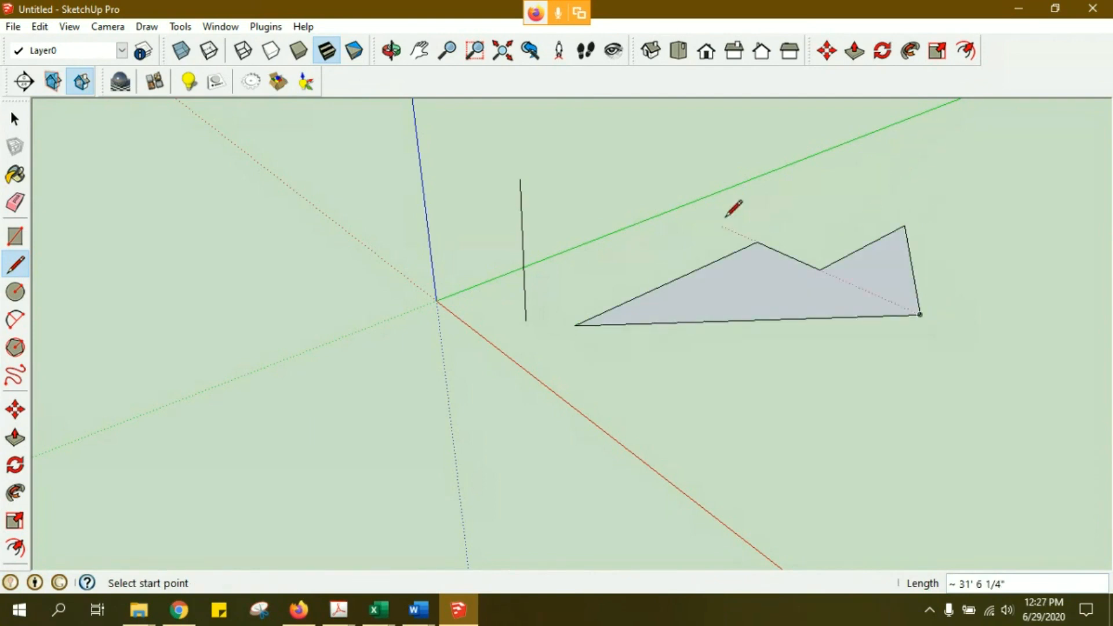
pyautogui.press('space')
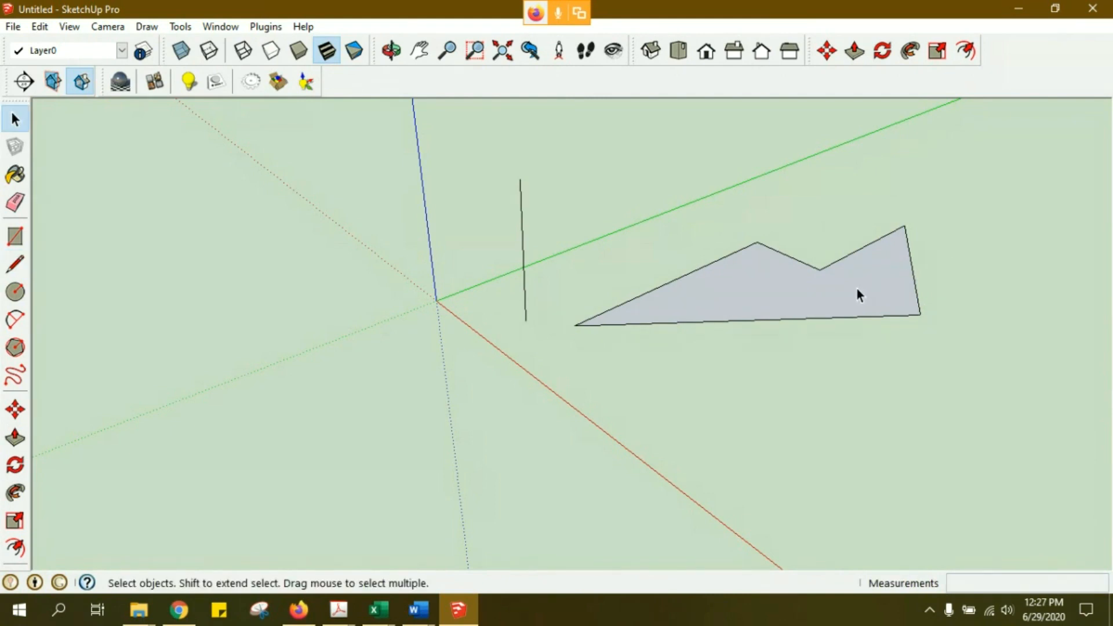
# - Select the face of the closed zigzag and clear the selection by picking empty space, doing this twice
pyautogui.click(848, 295)
pyautogui.moveTo(848, 294); pyautogui.dragTo(703, 369, button='middle')
pyautogui.scroll(2, 669, 321)
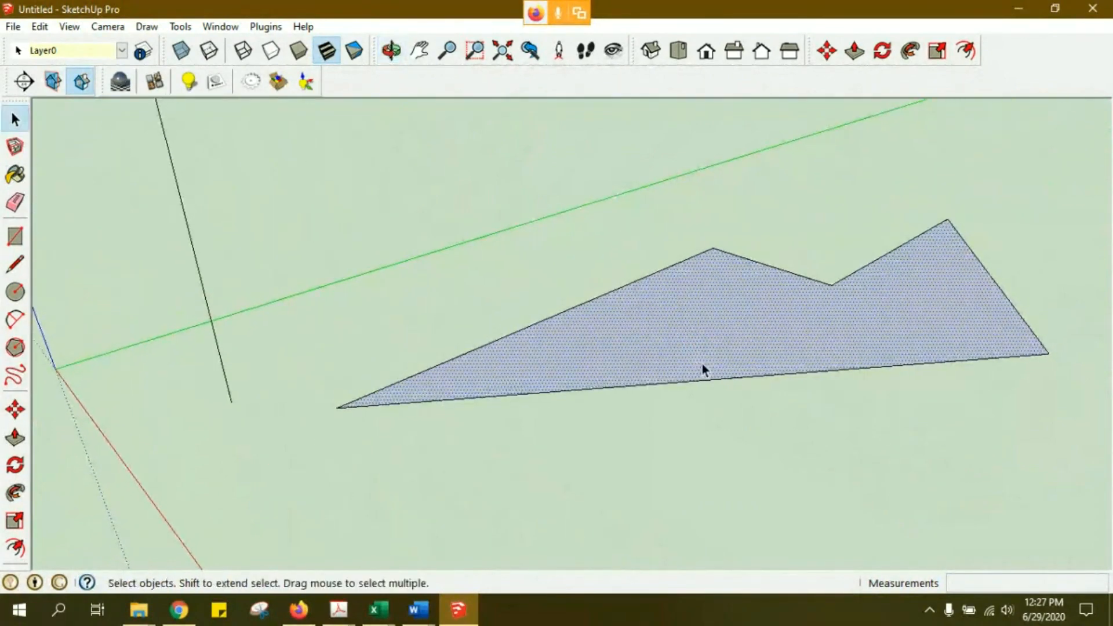
pyautogui.click(733, 439)
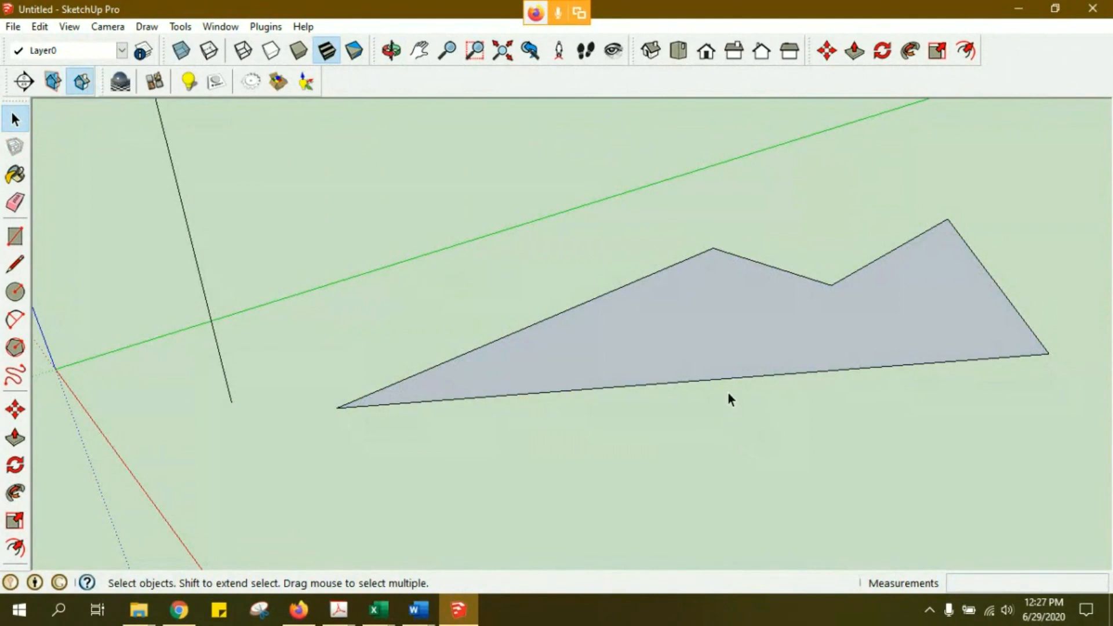
pyautogui.click(714, 342)
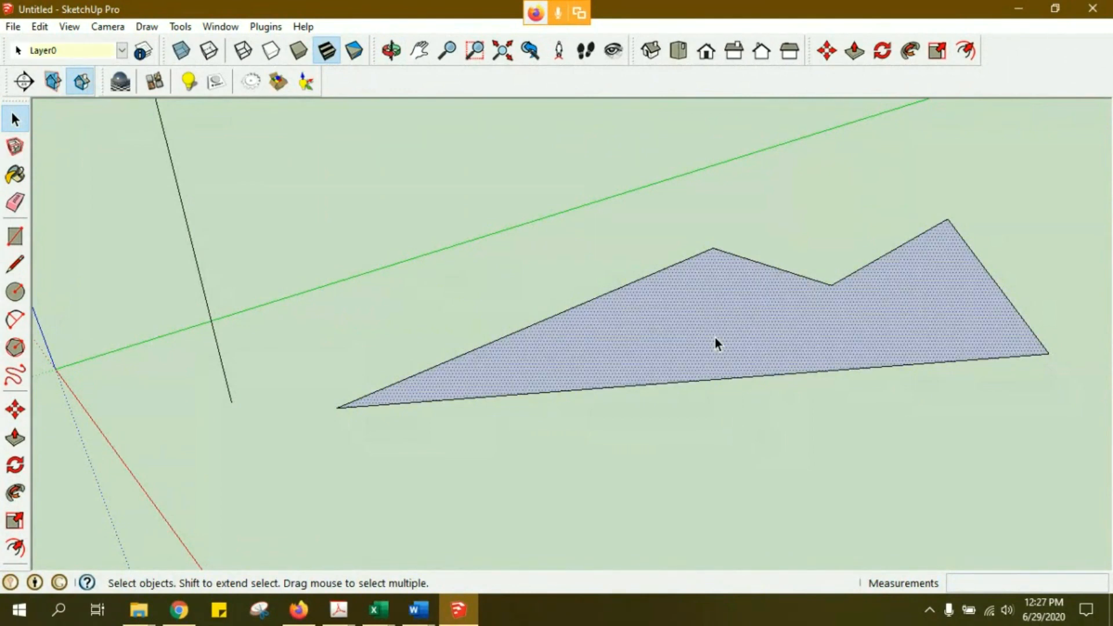
pyautogui.scroll(2, 715, 338)
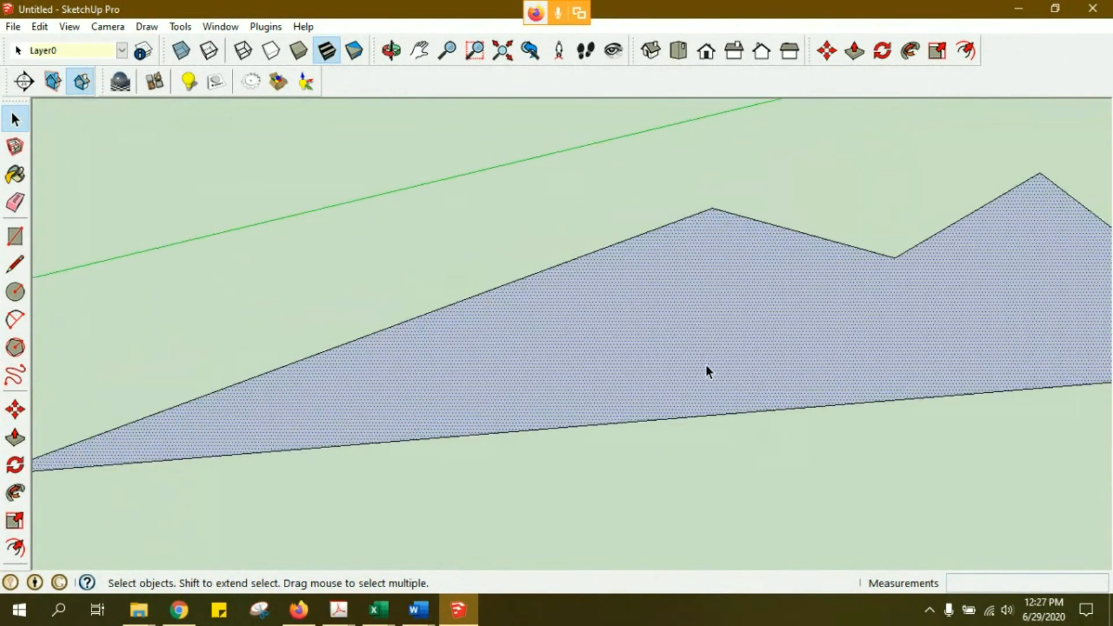
pyautogui.click(732, 450)
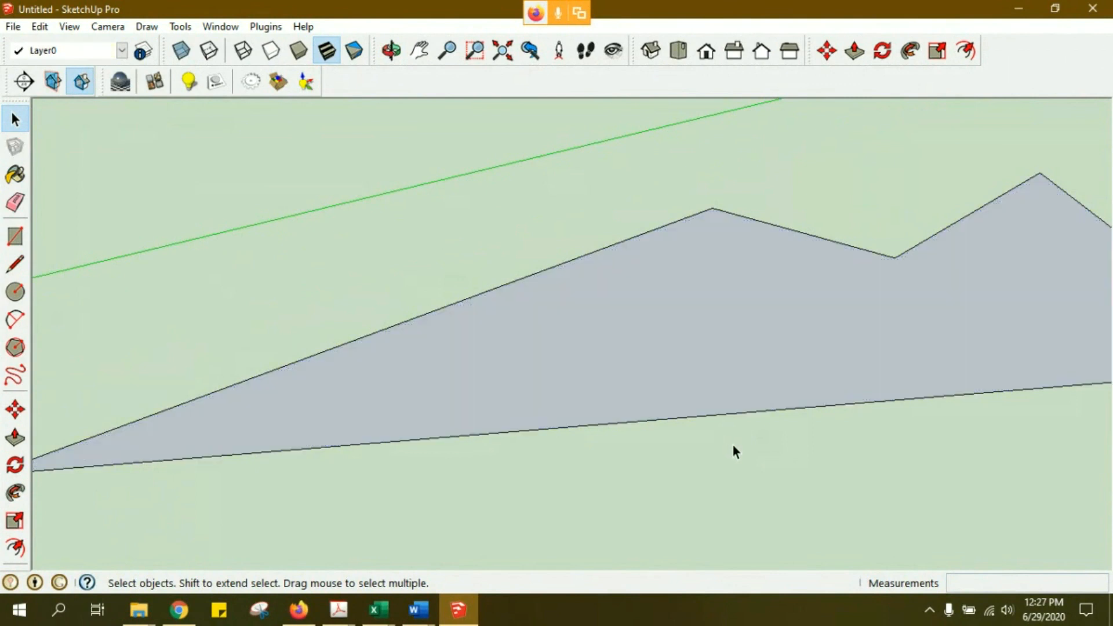
pyautogui.scroll(-1, 734, 451)
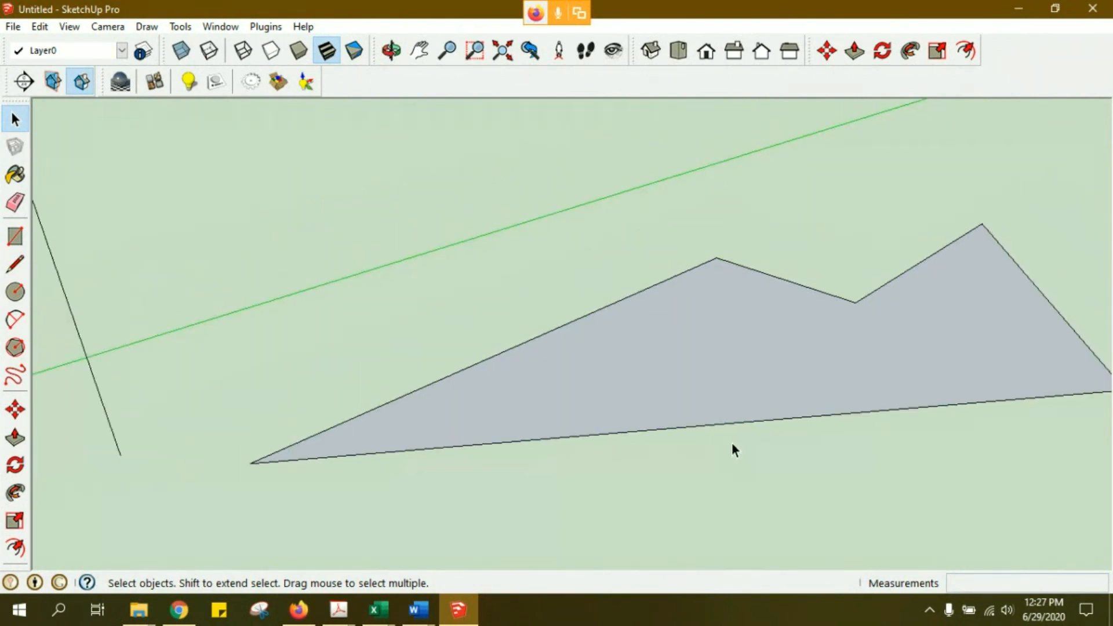
# - Select the face's long closing edge and add the three adjoining zigzag edges to the selection
pyautogui.click(685, 430)
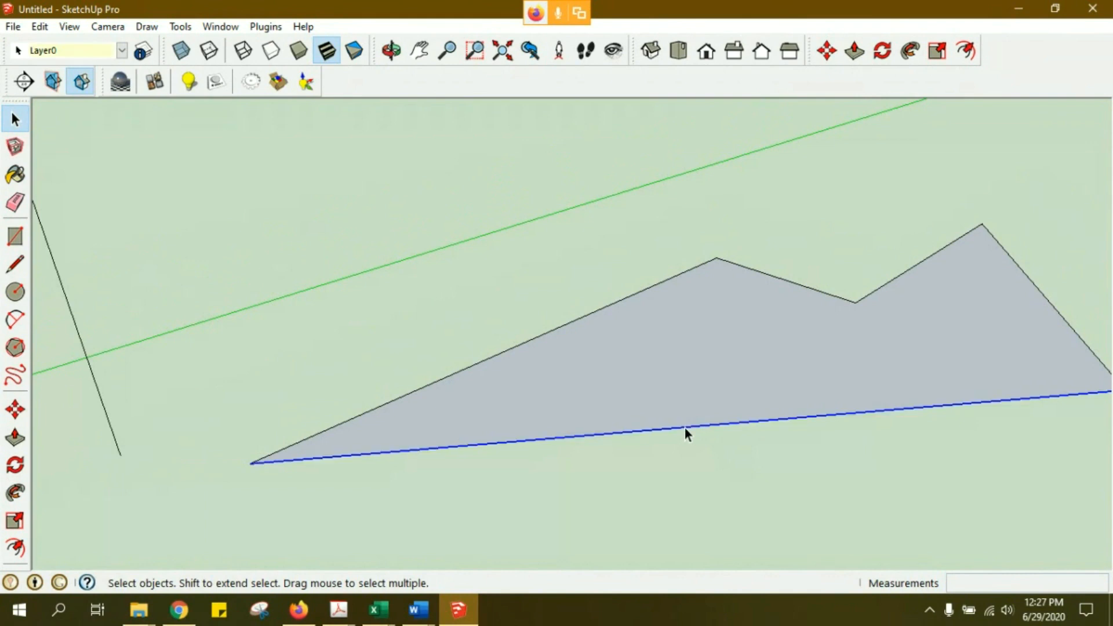
pyautogui.keyDown('ctrl'); pyautogui.click(619, 302); pyautogui.keyUp('ctrl')
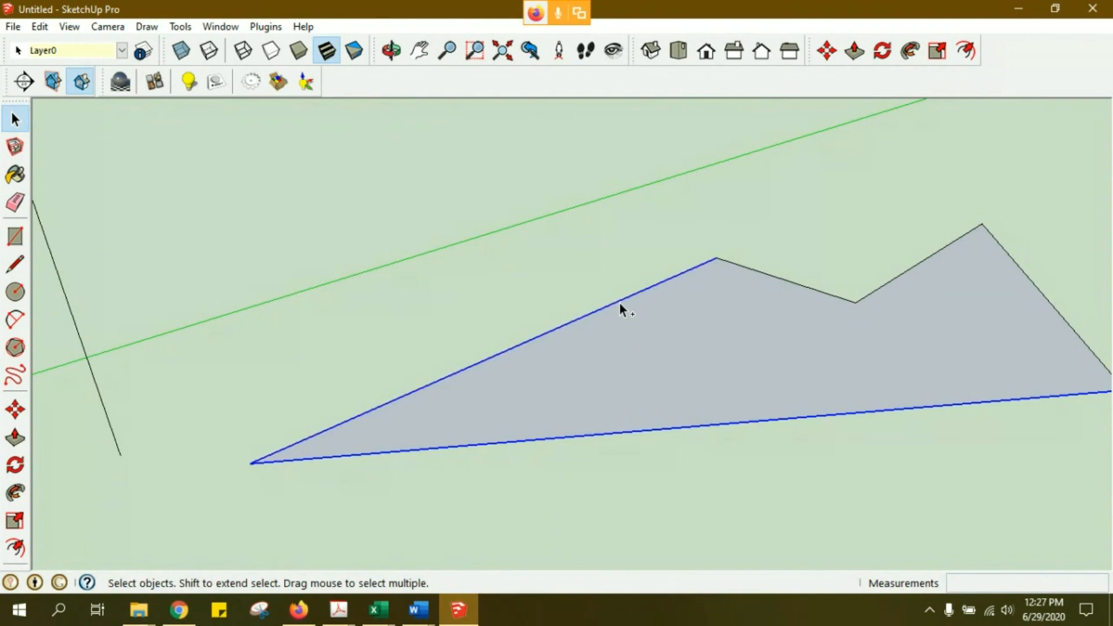
pyautogui.keyDown('ctrl'); pyautogui.click(764, 276); pyautogui.keyUp('ctrl')
pyautogui.keyDown('ctrl'); pyautogui.click(916, 265); pyautogui.keyUp('ctrl')
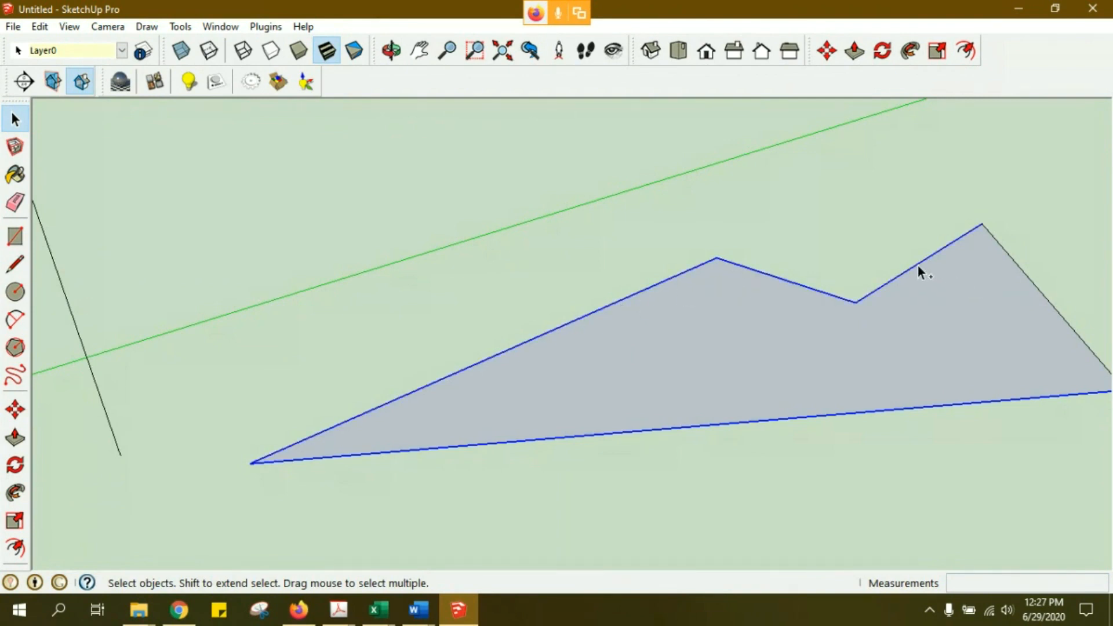
# - Toggle the long sloping edge and the long closing edge out of and into the multiple selection, and clear the whole selection
pyautogui.keyDown('shift'); pyautogui.click(533, 339); pyautogui.keyUp('shift')
pyautogui.keyDown('shift'); pyautogui.click(534, 339); pyautogui.keyUp('shift')
pyautogui.keyDown('shift'); pyautogui.click(533, 339); pyautogui.keyUp('shift')
pyautogui.keyDown('shift'); pyautogui.click(535, 436); pyautogui.keyUp('shift')
pyautogui.keyDown('shift'); pyautogui.click(536, 436); pyautogui.keyUp('shift')
pyautogui.keyDown('shift'); pyautogui.click(532, 440); pyautogui.keyUp('shift')
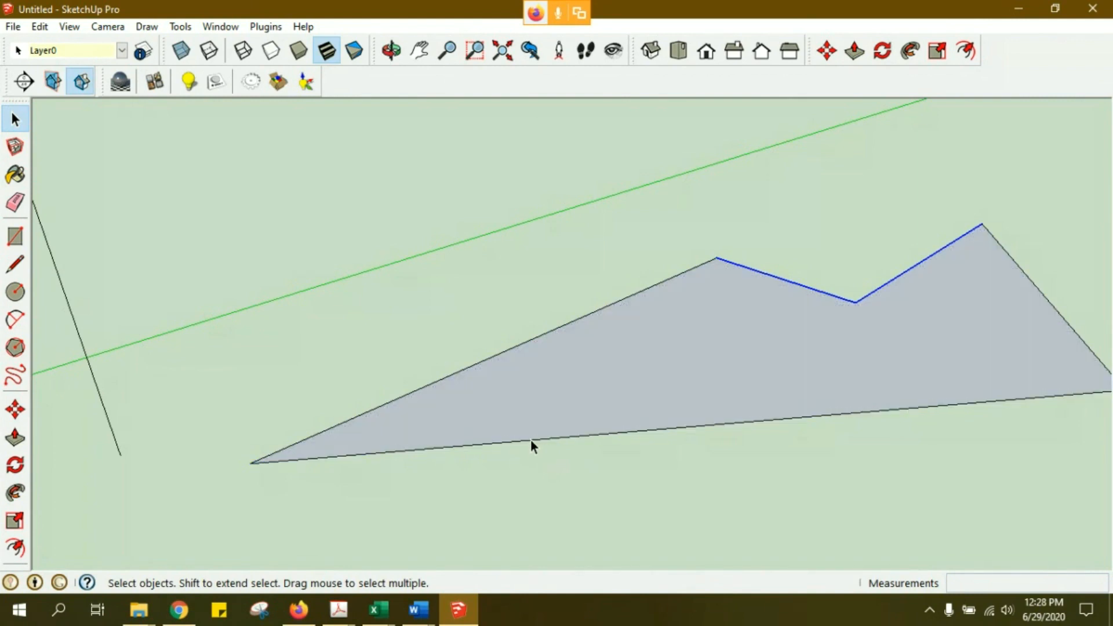
pyautogui.keyDown('shift'); pyautogui.click(536, 439); pyautogui.keyUp('shift')
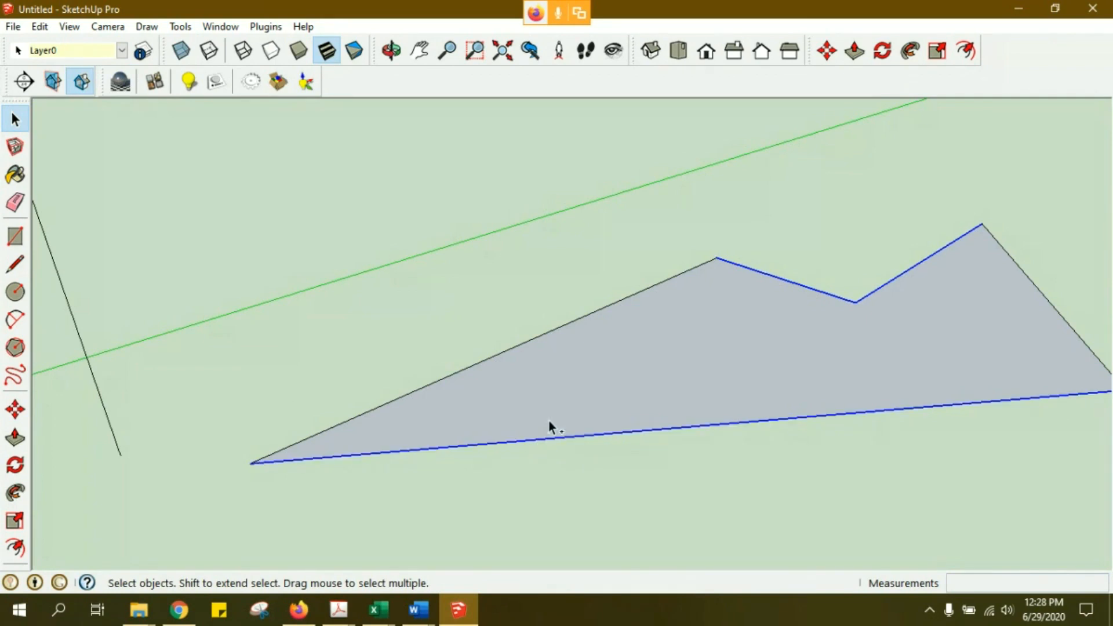
pyautogui.click(558, 487)
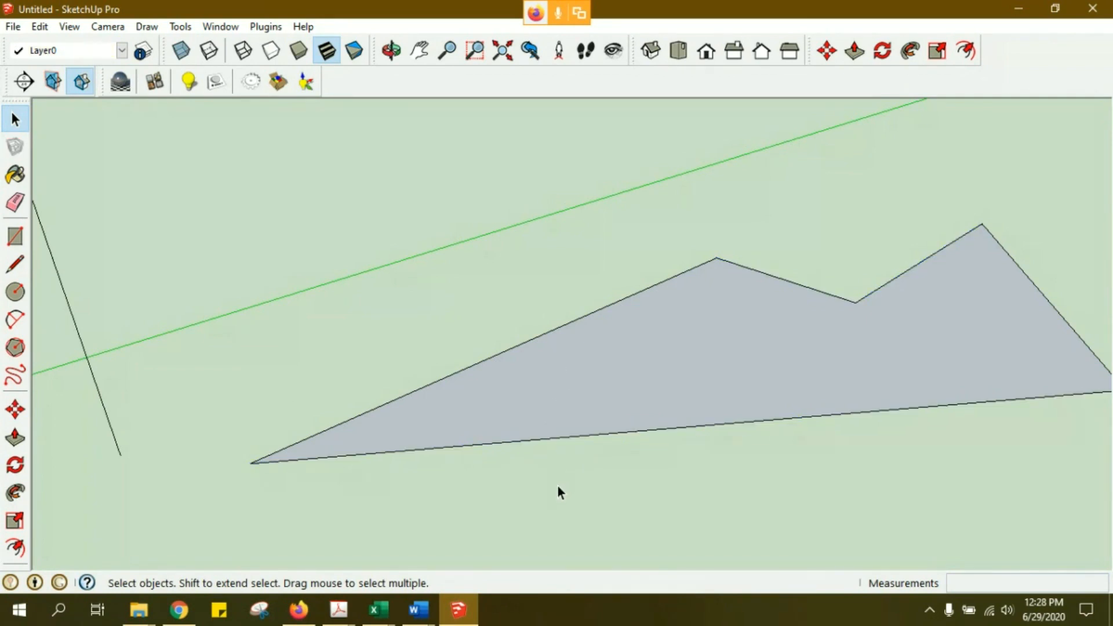
# - Delete the long closing edge of the zigzag face
pyautogui.click(558, 438)
pyautogui.scroll(-2, 557, 438)
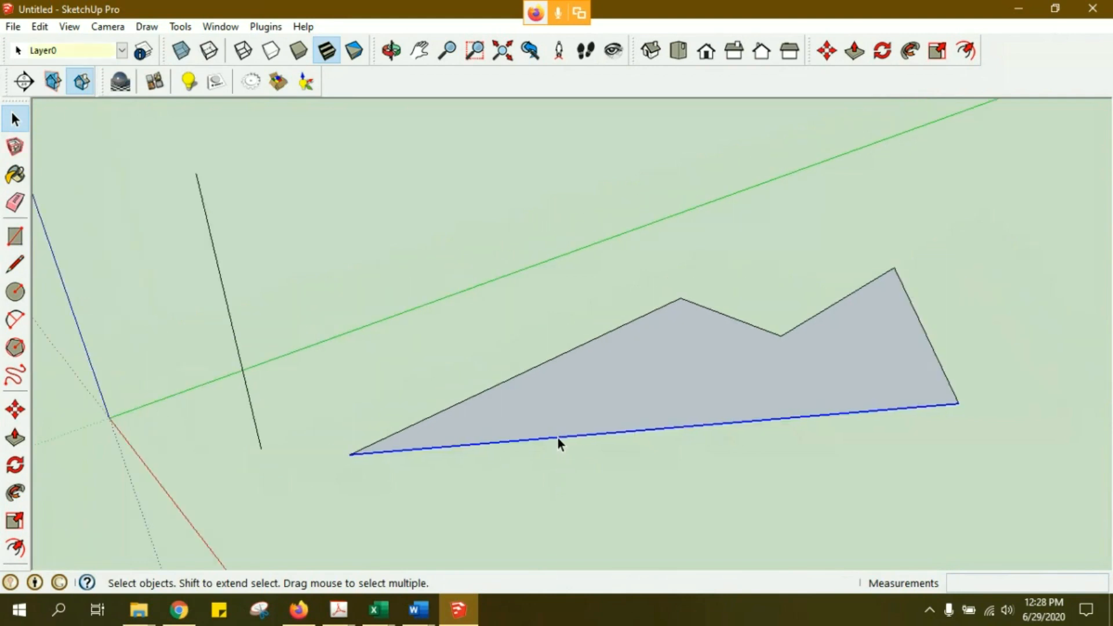
pyautogui.press('Delete')
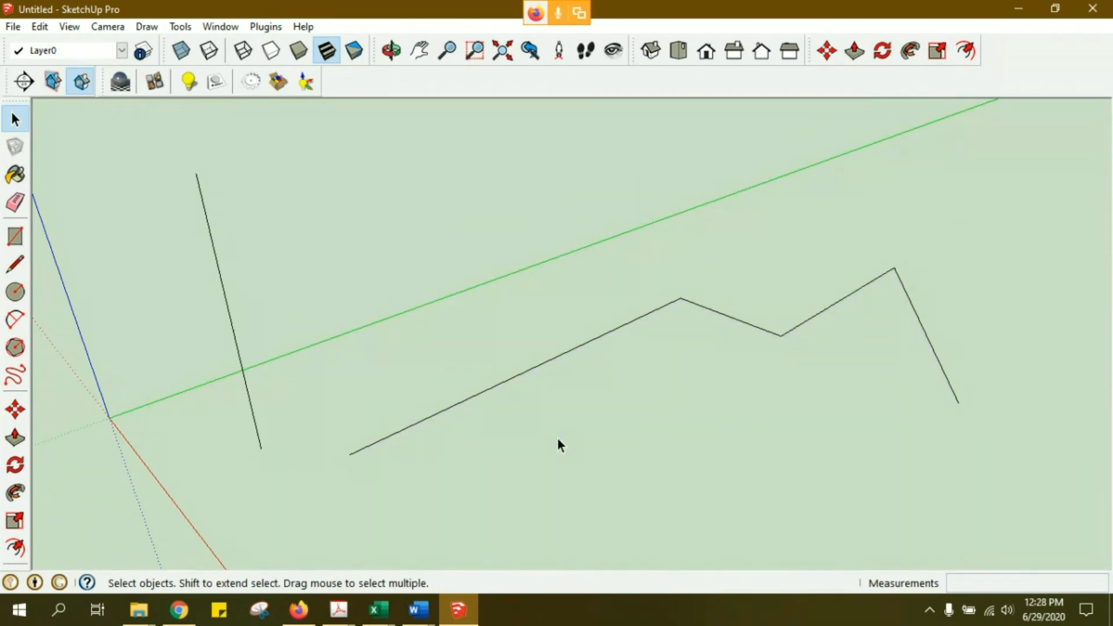
# - Select the four connected edges of the zigzag one after another, each on its own
pyautogui.click(553, 358)
pyautogui.click(724, 314)
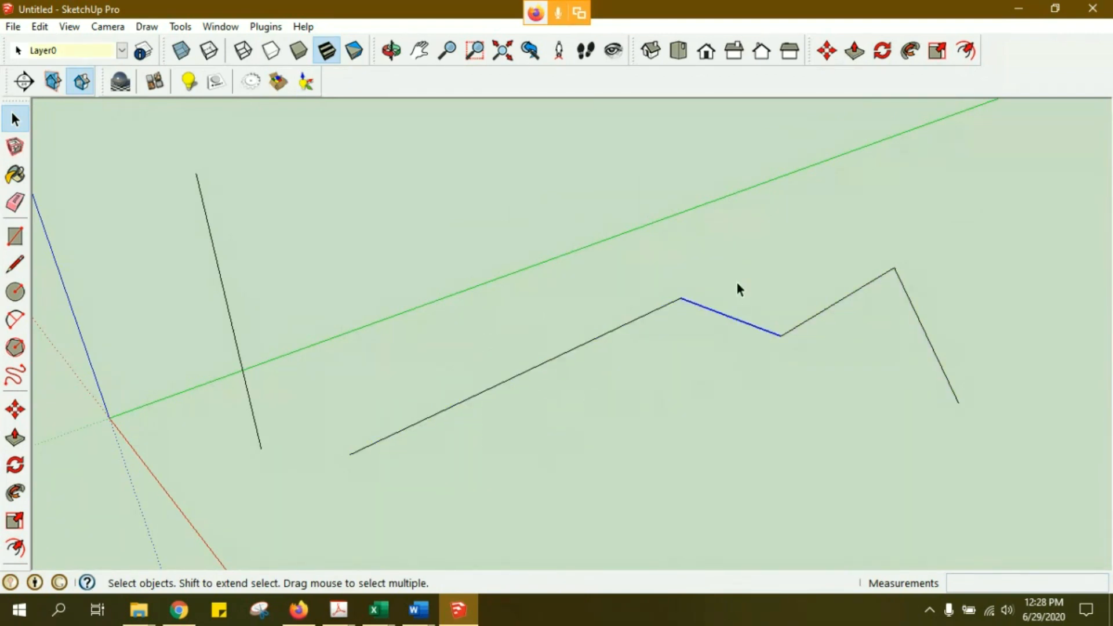
pyautogui.click(838, 301)
pyautogui.click(928, 341)
# - Try small selection windows around the zigzag and select only its rising third edge
pyautogui.moveTo(480, 258); pyautogui.dragTo(529, 266)
pyautogui.moveTo(705, 410); pyautogui.dragTo(608, 304)
pyautogui.moveTo(751, 368); pyautogui.dragTo(735, 288)
pyautogui.click(823, 309)
# - Draw a large rectangle on the ground in the empty area in front of the zigzag
pyautogui.moveTo(706, 456); pyautogui.dragTo(703, 410, button='middle')
pyautogui.scroll(-4, 700, 419)
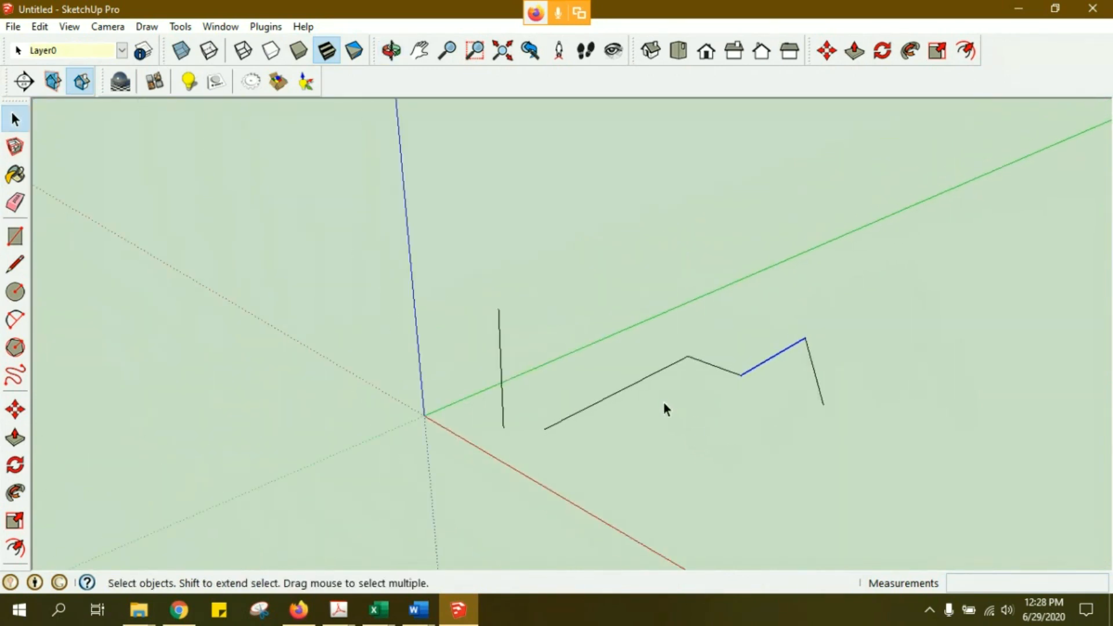
pyautogui.click(16, 237)
pyautogui.click(704, 516)
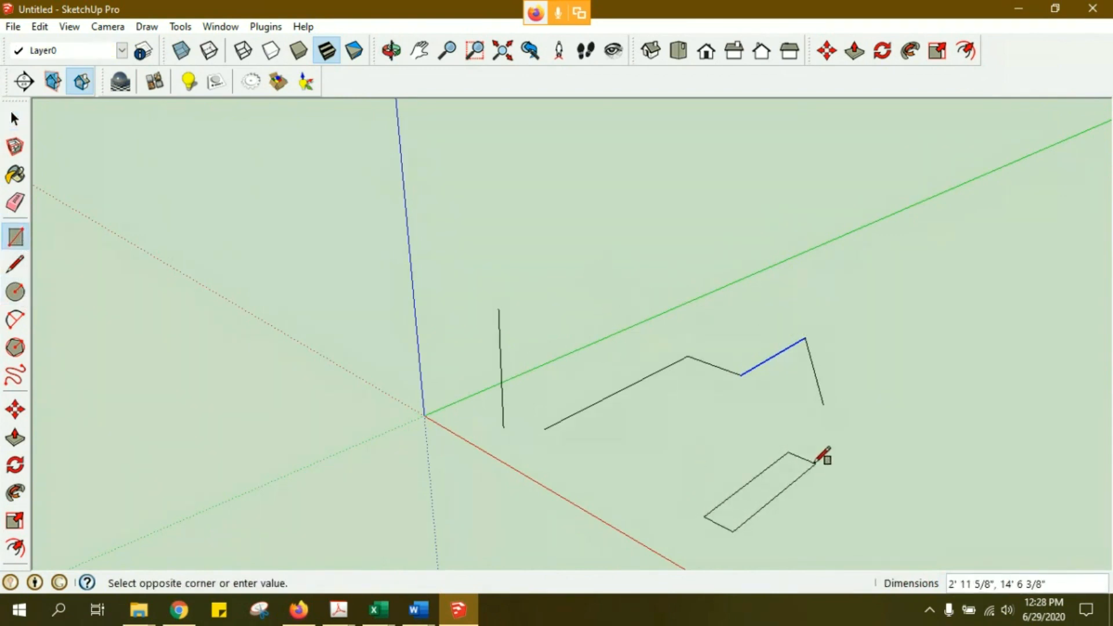
pyautogui.click(925, 447)
# - Draw a second rectangle about 22' 7 1/2" by 18' 1" beyond the zigzag's far end and clear the selection
pyautogui.moveTo(931, 437); pyautogui.dragTo(814, 514, button='middle')
pyautogui.click(923, 296)
pyautogui.click(1010, 385)
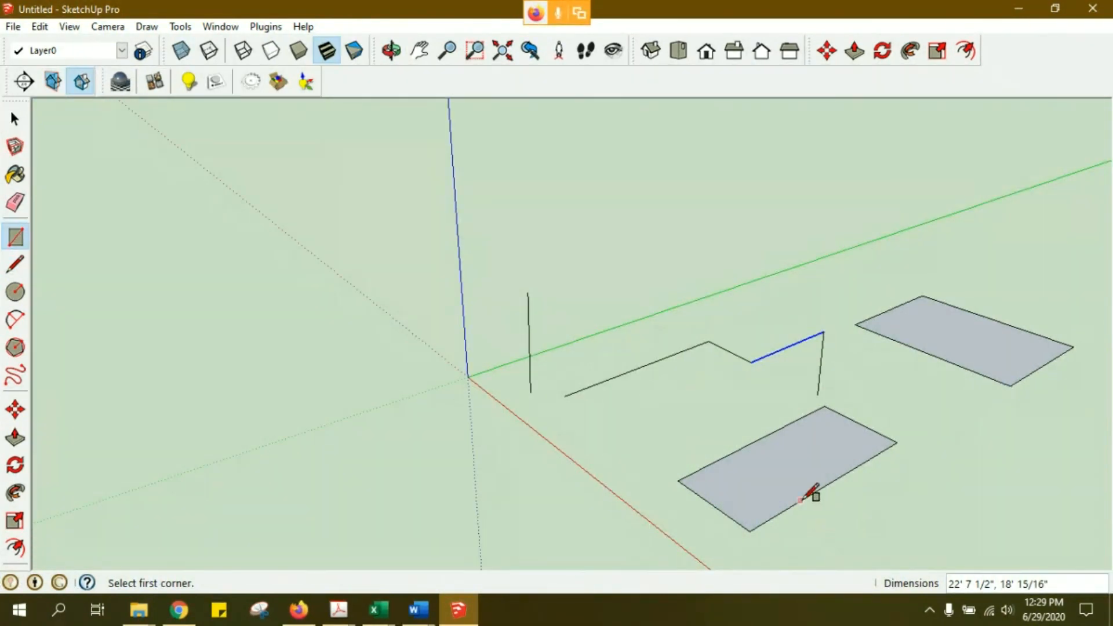
pyautogui.press('space')
pyautogui.moveTo(801, 502); pyautogui.dragTo(732, 467, button='middle')
pyautogui.scroll(3, 794, 483)
pyautogui.click(464, 400)
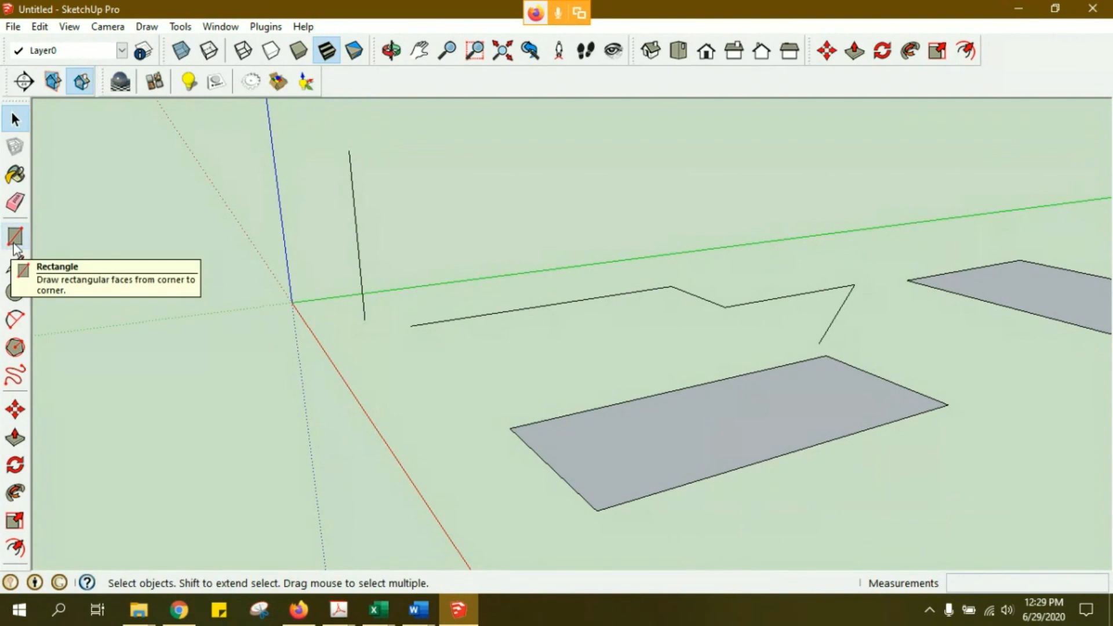
# - Draw a circle with a radius of about 2' 11 3/4" between the red axis and the first rectangle
pyautogui.click(15, 292)
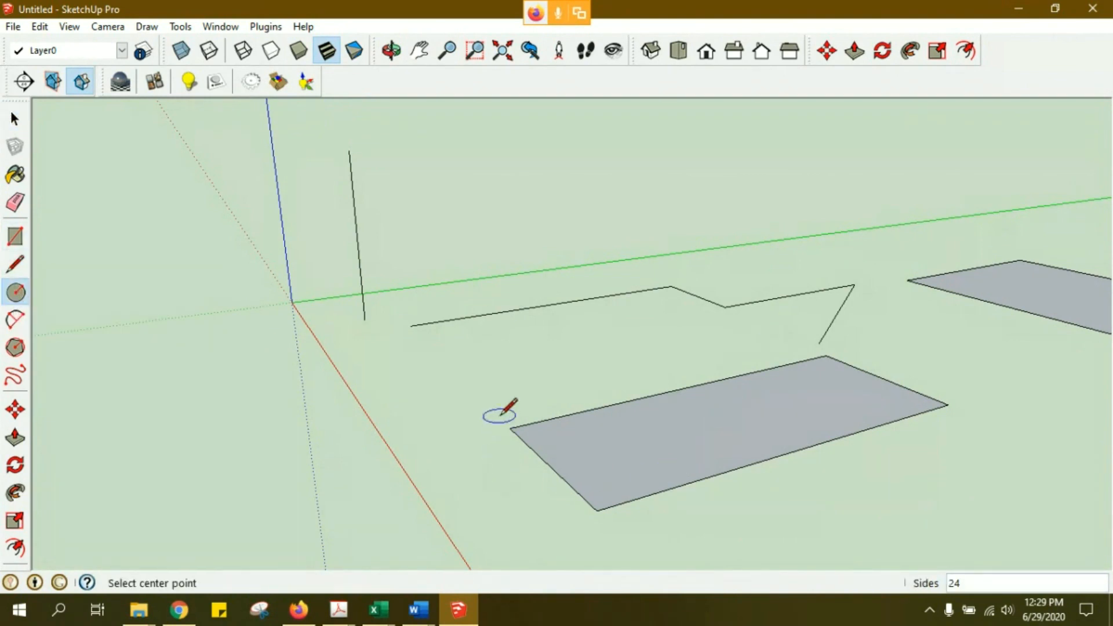
pyautogui.click(451, 392)
pyautogui.click(406, 387)
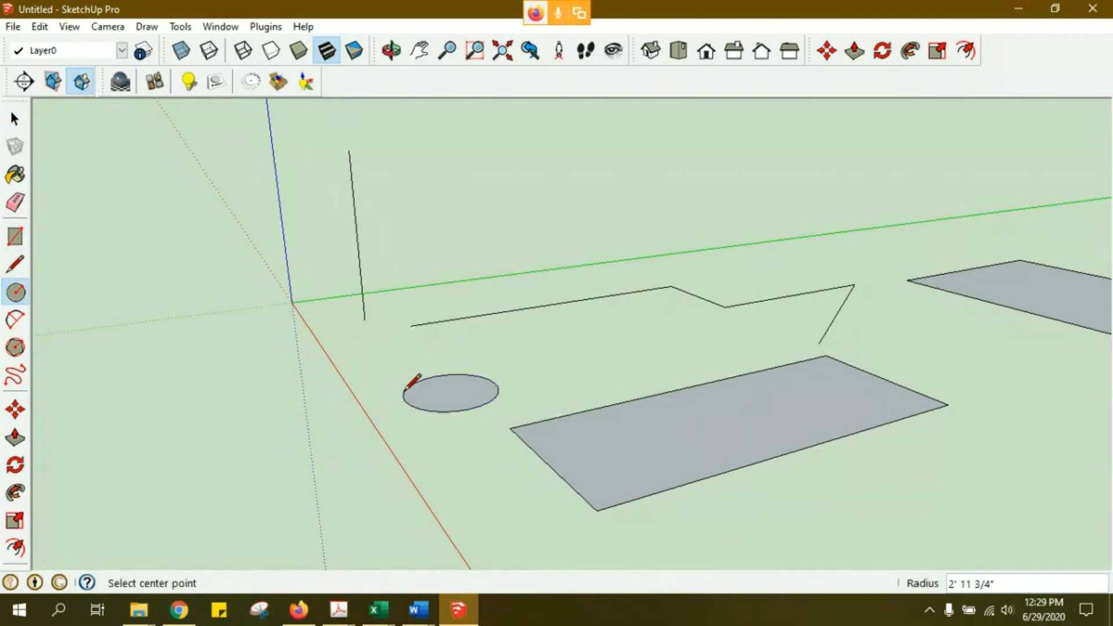
# - Draw a second circle with a 5' radius between the first circle and the zigzag's descending edge
pyautogui.click(574, 365)
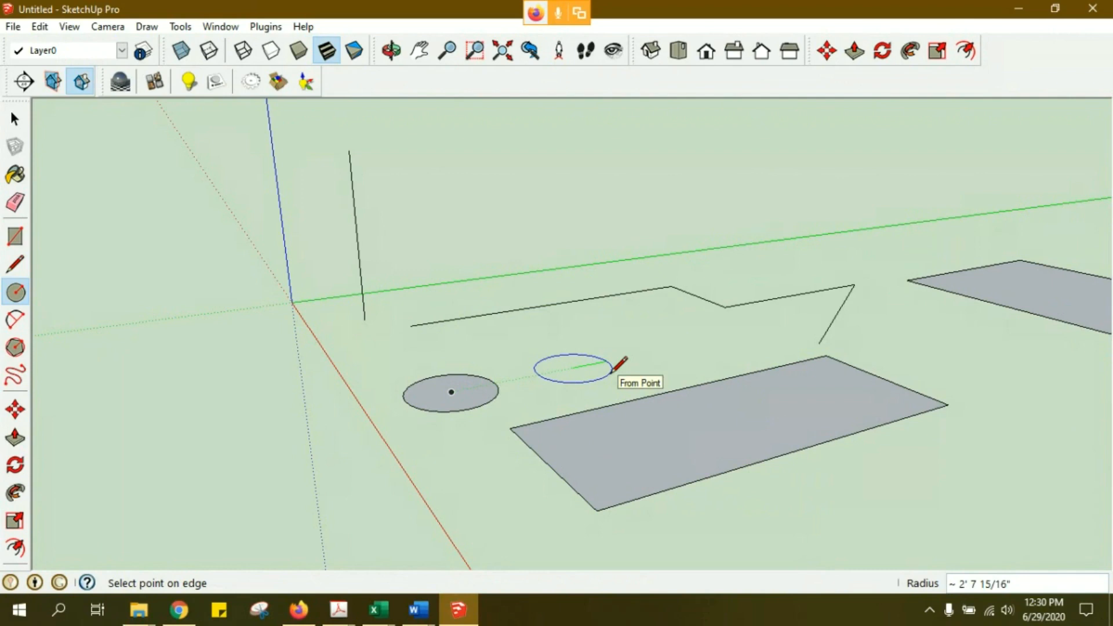
pyautogui.write('5')
pyautogui.press('Return')
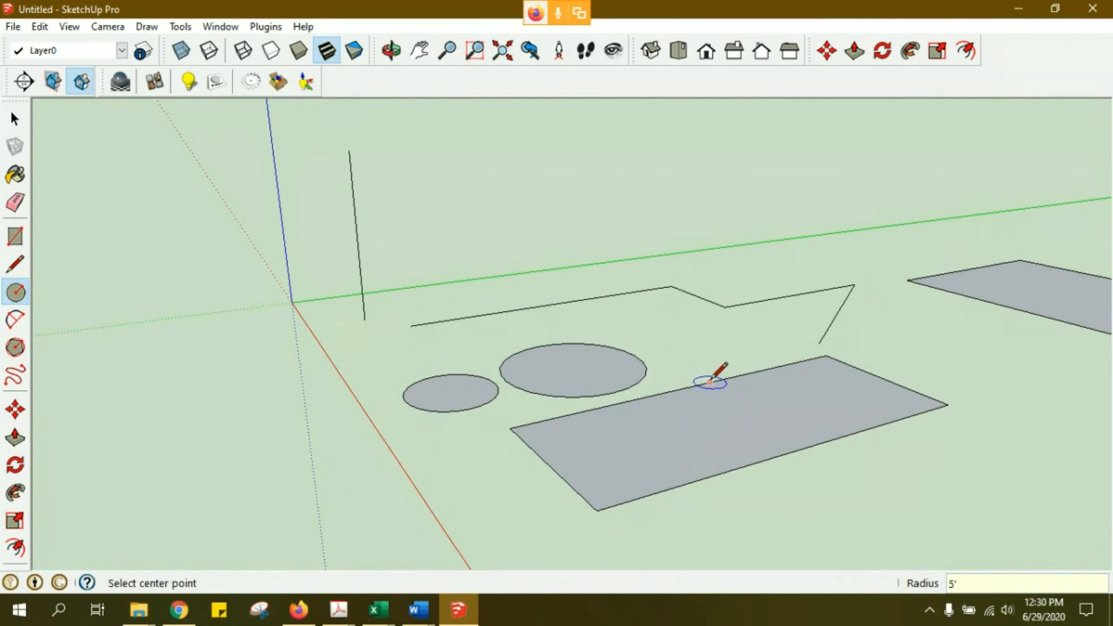
# - Draw a small rectangle with entered dimensions on the ground in front of the first rectangle
pyautogui.click(15, 236)
pyautogui.click(909, 541)
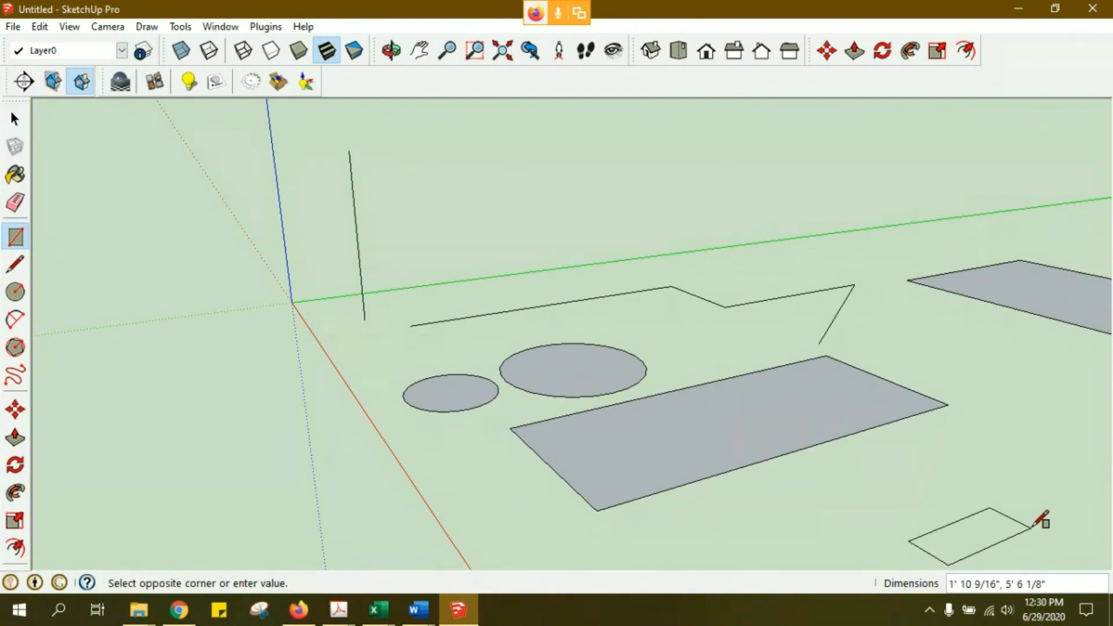
pyautogui.write('5')
pyautogui.press('Return')
# - View all the shapes from a distance at a low angle near the horizon and pan them toward the middle
pyautogui.scroll(-1, 1034, 525)
pyautogui.moveTo(1048, 515); pyautogui.dragTo(1078, 478, button='middle')
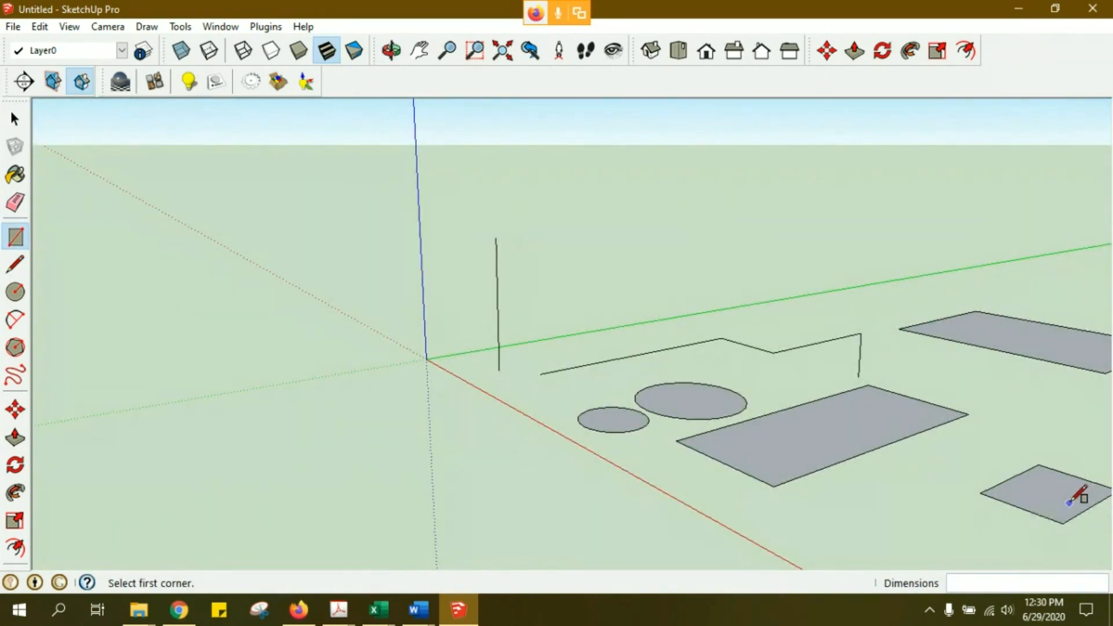
pyautogui.scroll(-3, 1071, 502)
pyautogui.moveTo(1071, 501); pyautogui.dragTo(1032, 479, button='middle')
pyautogui.scroll(-1, 1030, 484)
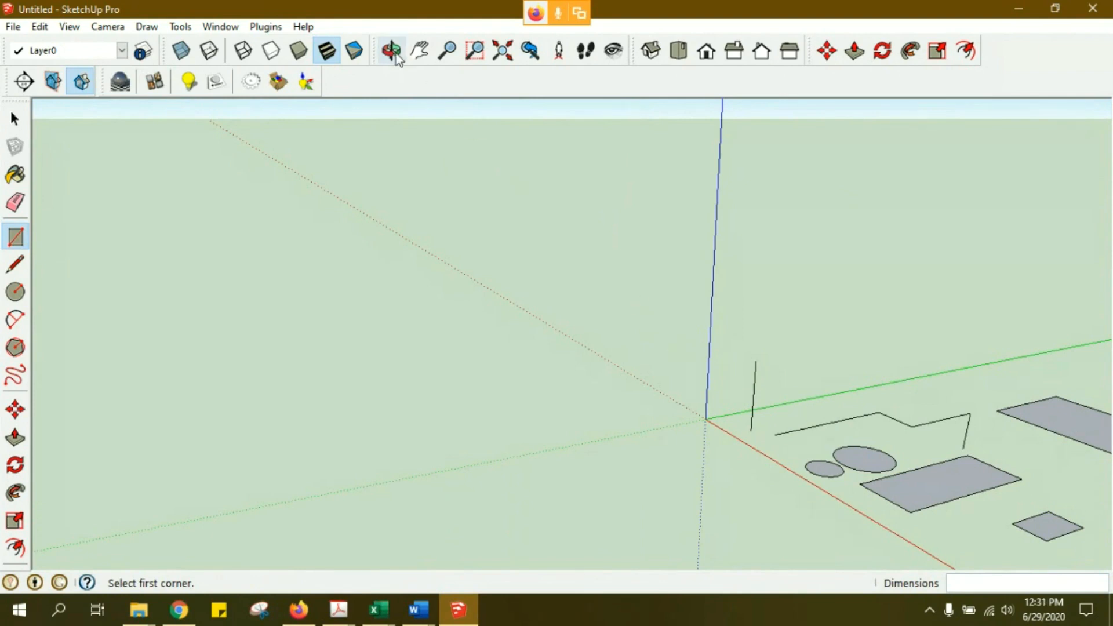
pyautogui.moveTo(1023, 514); pyautogui.dragTo(1060, 482, button='middle')
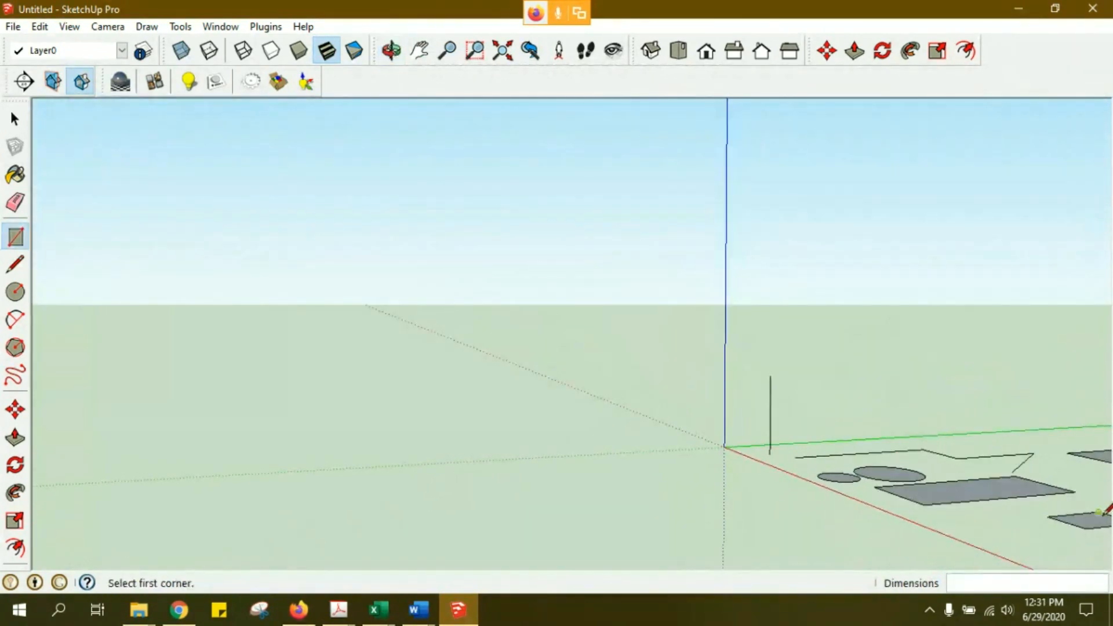
pyautogui.click(420, 53)
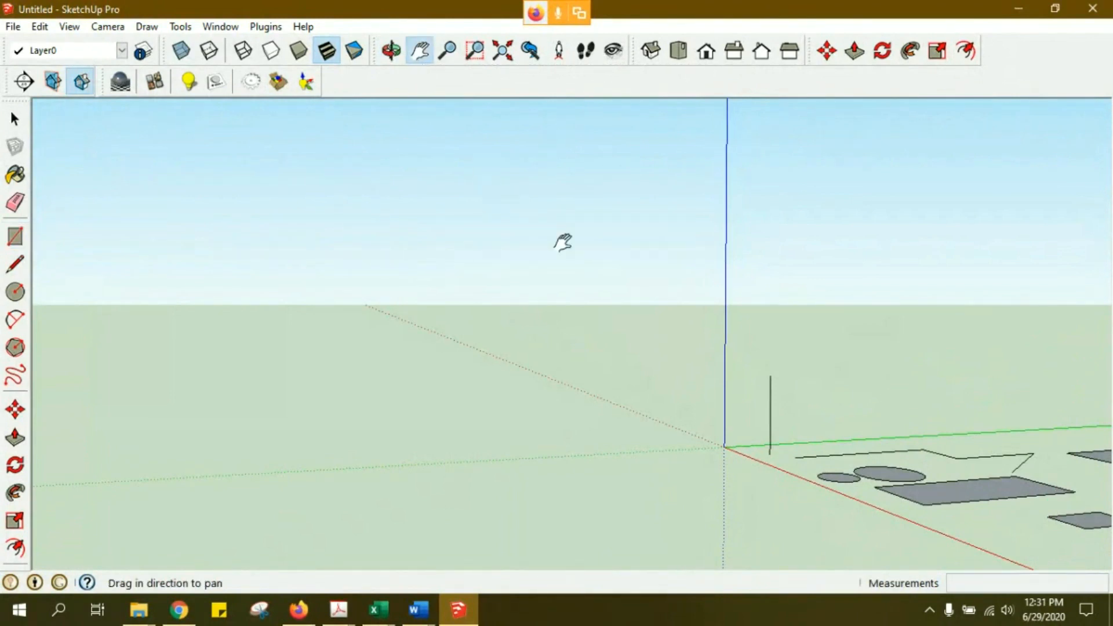
pyautogui.moveTo(1018, 504); pyautogui.dragTo(663, 432)
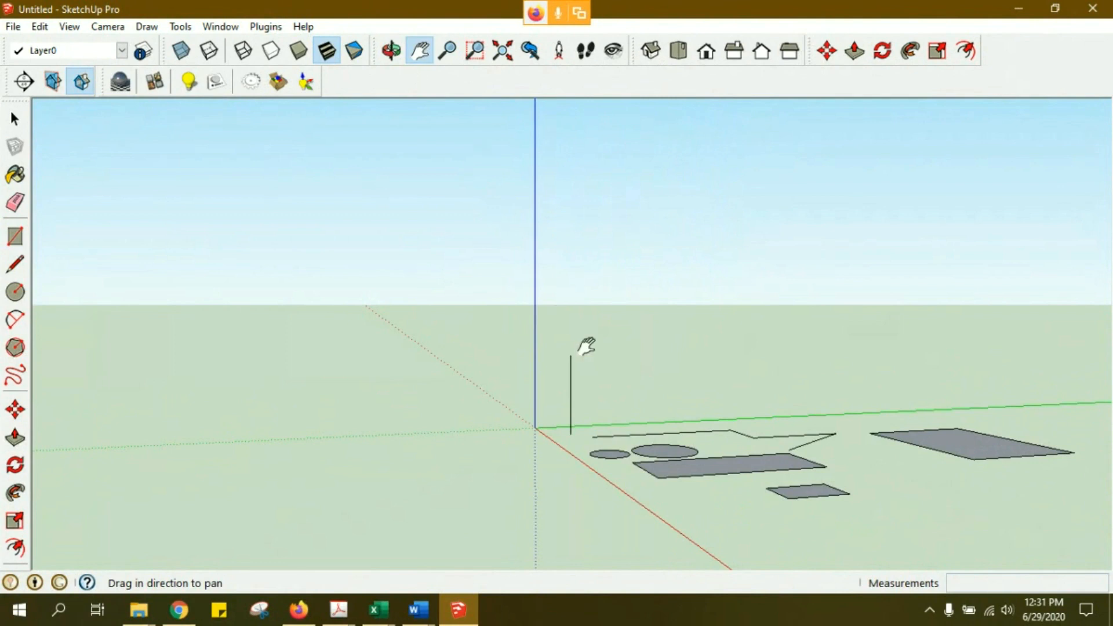
# - View the shapes from higher above and practise temporary orbiting and panning without leaving the active tool
pyautogui.press('r')
pyautogui.moveTo(740, 455); pyautogui.dragTo(764, 482, button='middle')
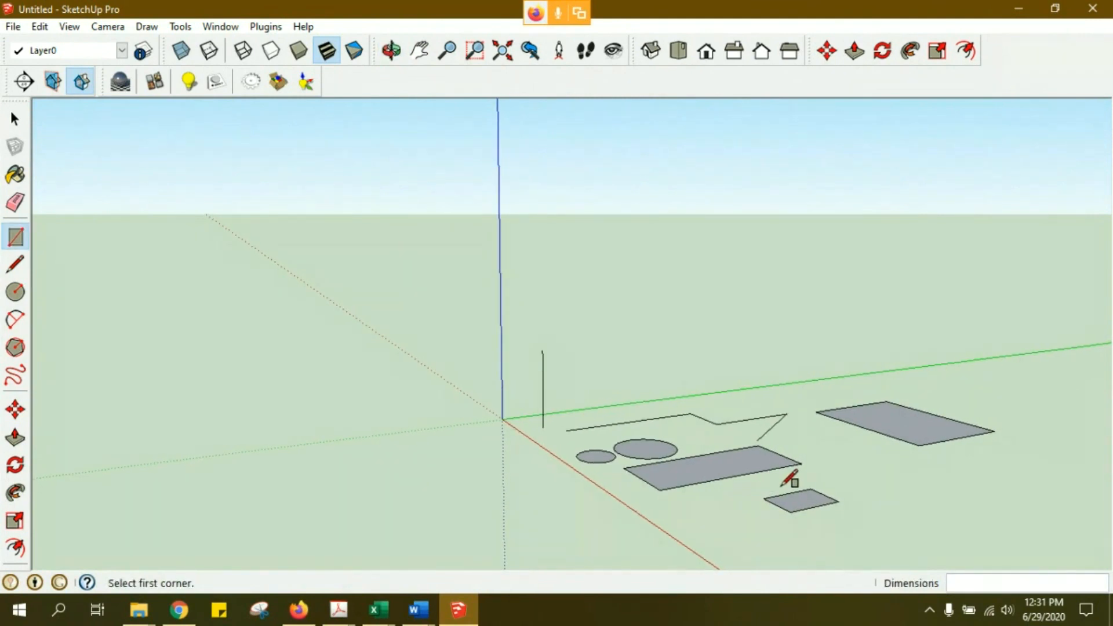
pyautogui.moveTo(789, 466); pyautogui.dragTo(795, 496, button='middle')
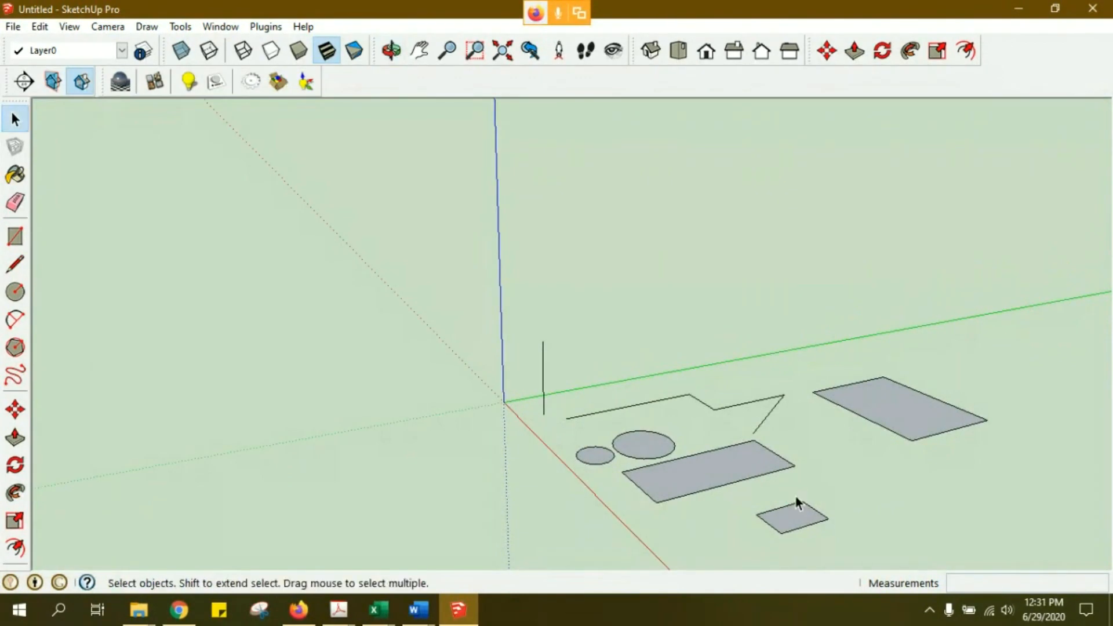
pyautogui.keyDown('shift'); pyautogui.moveTo(821, 446); pyautogui.dragTo(816, 435, button='middle'); pyautogui.keyUp('shift')
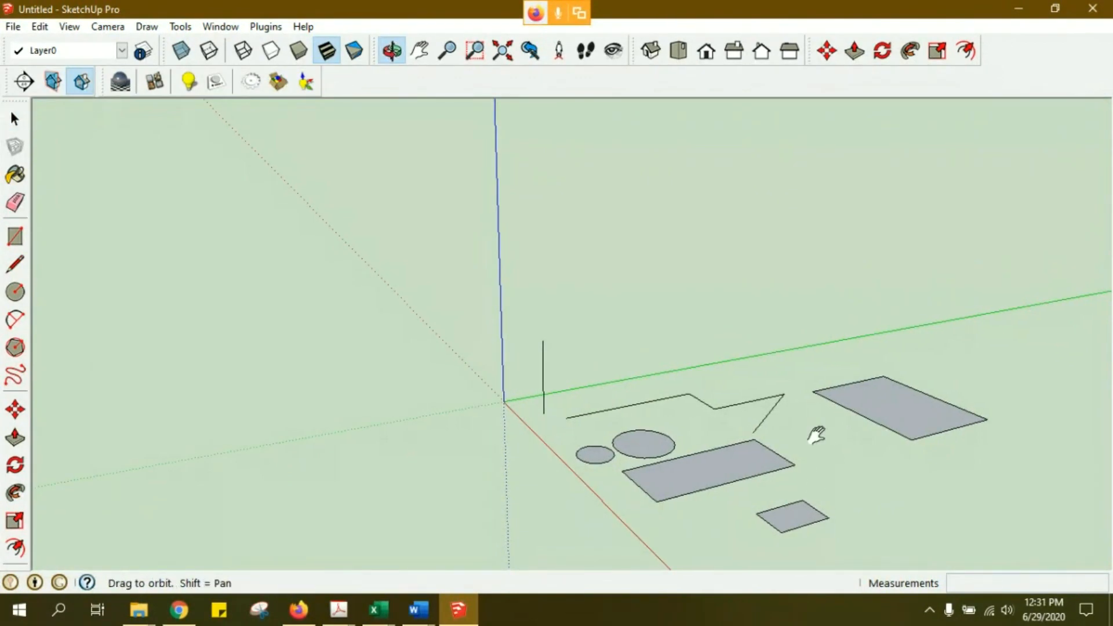
pyautogui.keyDown('shift'); pyautogui.moveTo(816, 435); pyautogui.dragTo(648, 373, button='middle'); pyautogui.keyUp('shift')
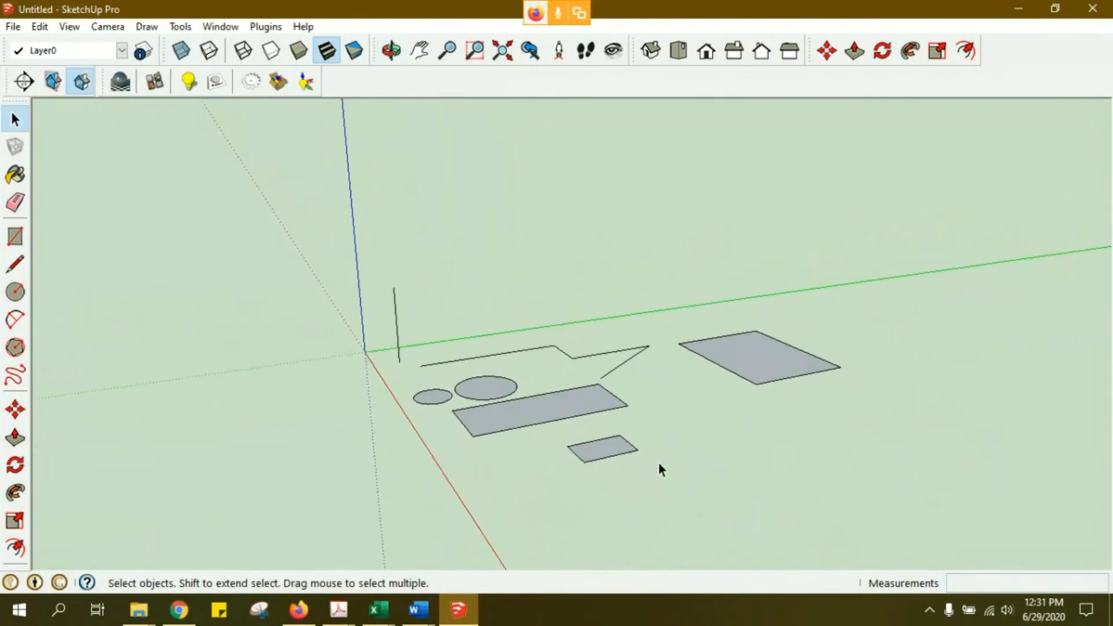
pyautogui.scroll(2, 658, 464)
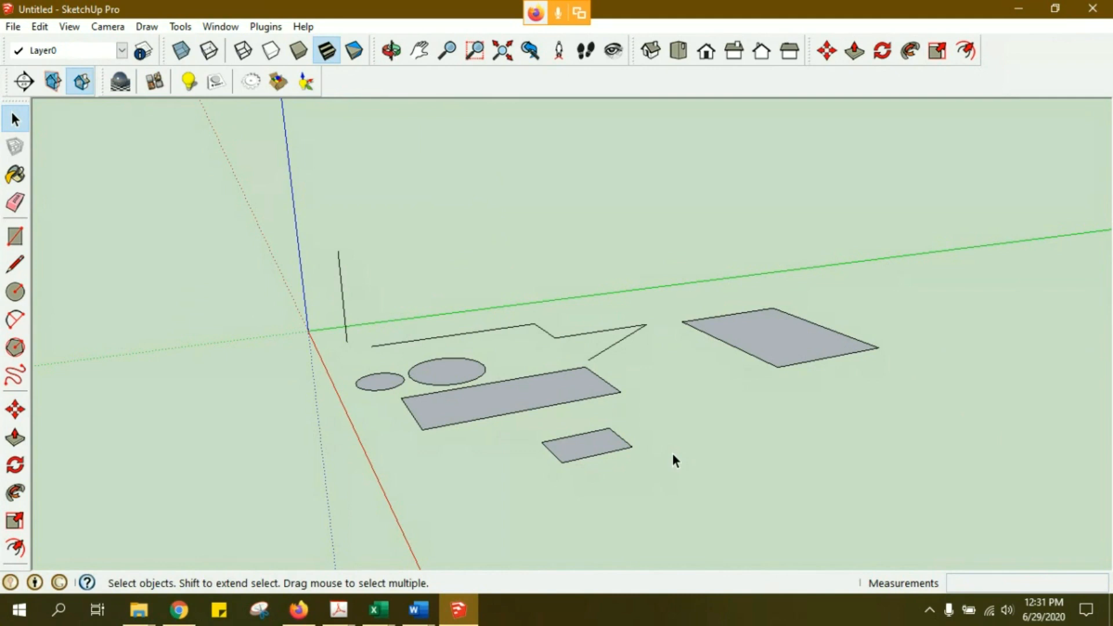
# - Orbit to a steeper view of the shapes and practise switching between the Orbit and Select tools
pyautogui.press('o')
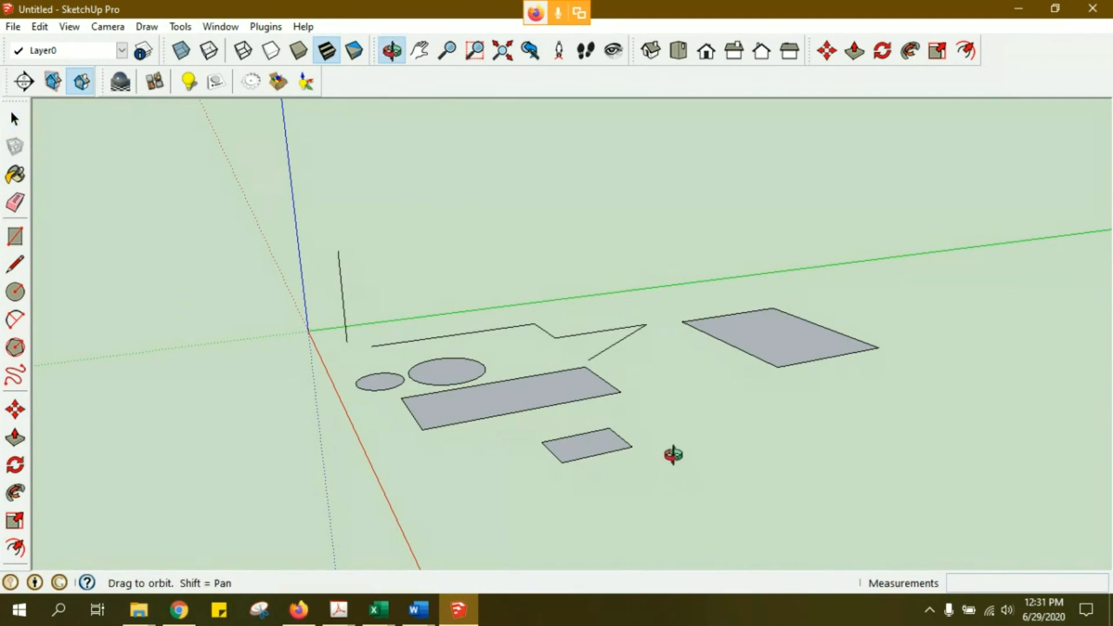
pyautogui.moveTo(736, 460); pyautogui.dragTo(686, 523)
pyautogui.press('space')
pyautogui.press('o')
pyautogui.press('space')
pyautogui.press('o')
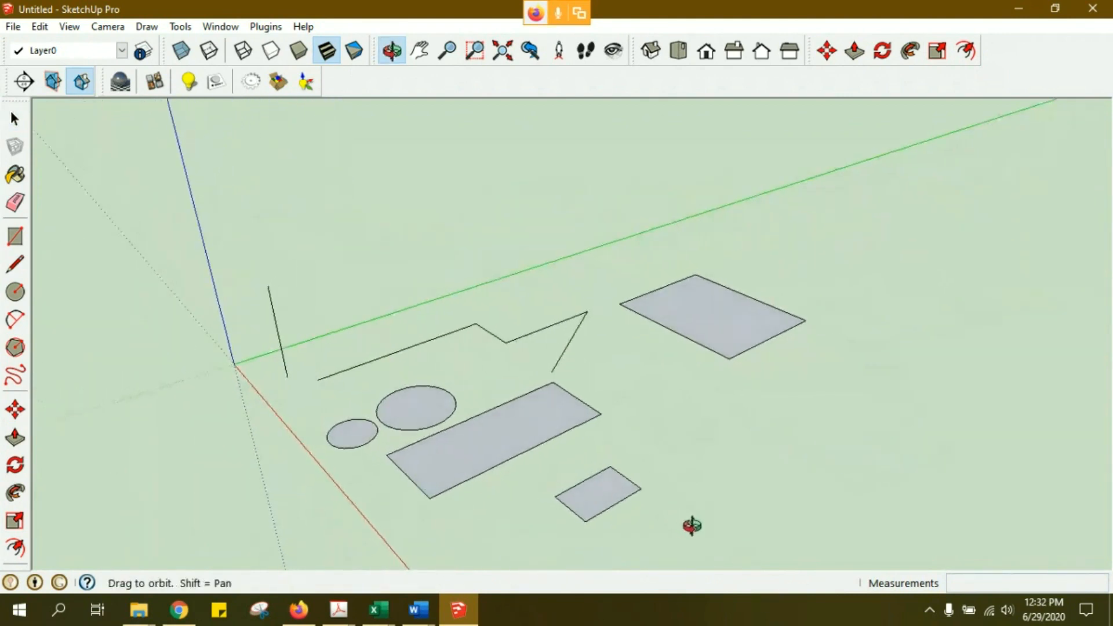
# - View the circles and rectangles closer up from slightly different angles, returning to the Select tool after each orbit
pyautogui.press('space')
pyautogui.scroll(3, 616, 529)
pyautogui.press('o')
pyautogui.moveTo(603, 526); pyautogui.dragTo(562, 502)
pyautogui.press('space')
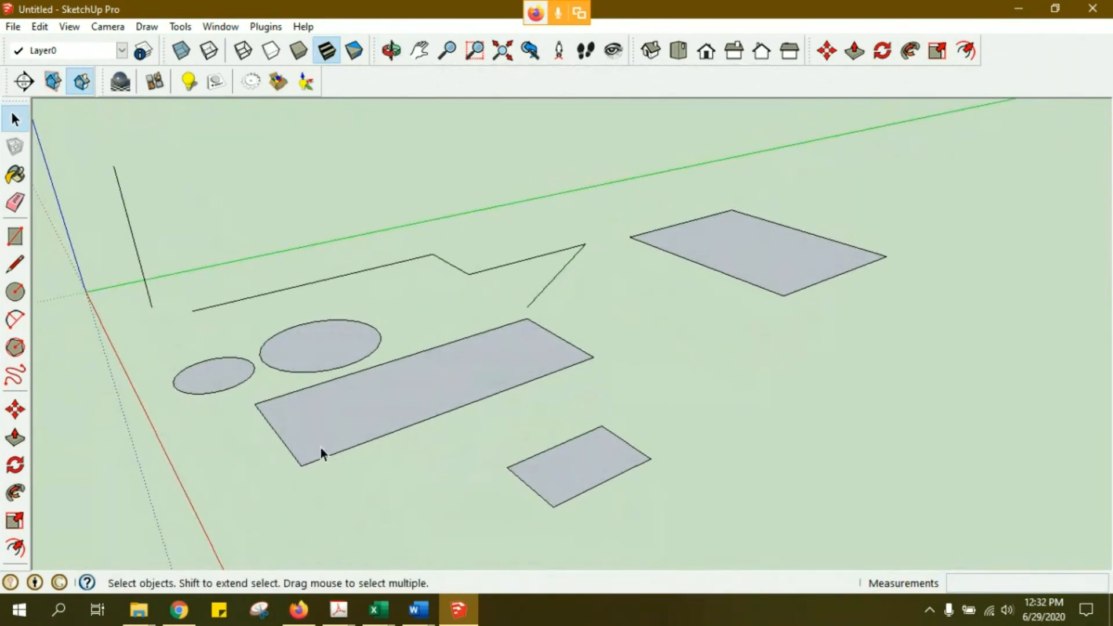
pyautogui.press('o')
pyautogui.moveTo(380, 504); pyautogui.dragTo(404, 505)
pyautogui.press('space')
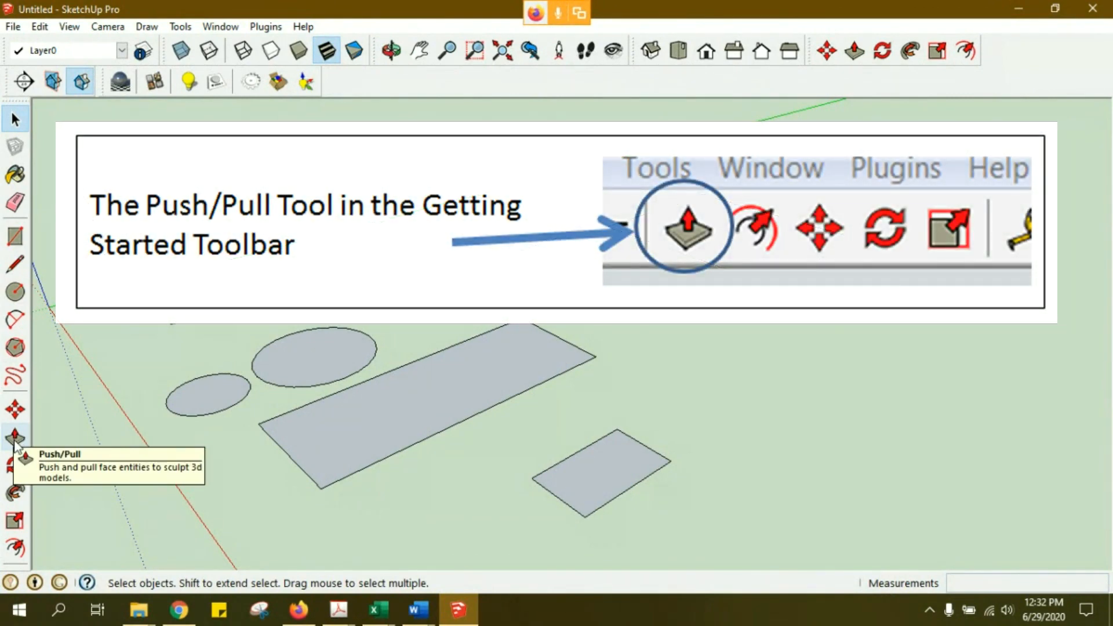
# - Push/Pull the small rectangle's face upward by 20' to form a tall box
pyautogui.click(15, 441)
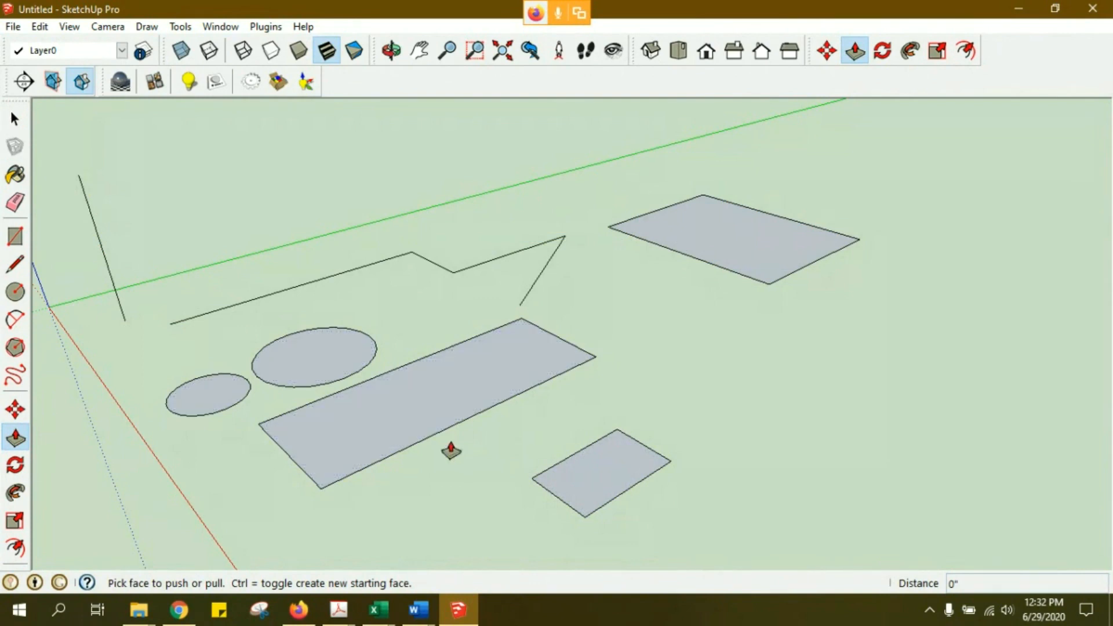
pyautogui.click(576, 484)
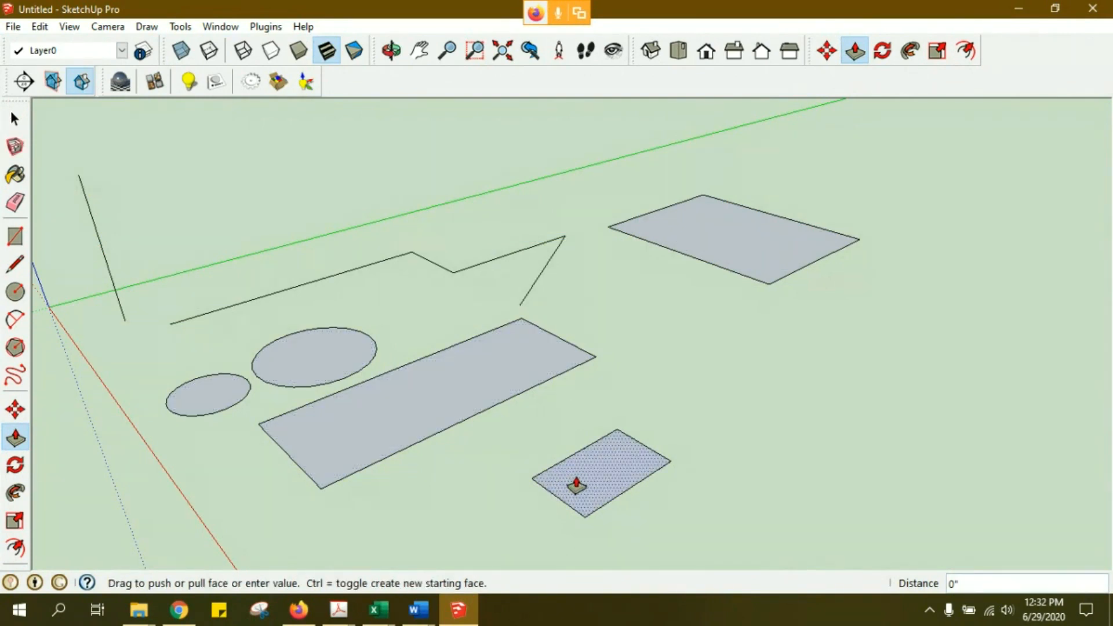
pyautogui.moveTo(576, 443); pyautogui.dragTo(557, 350, button='middle')
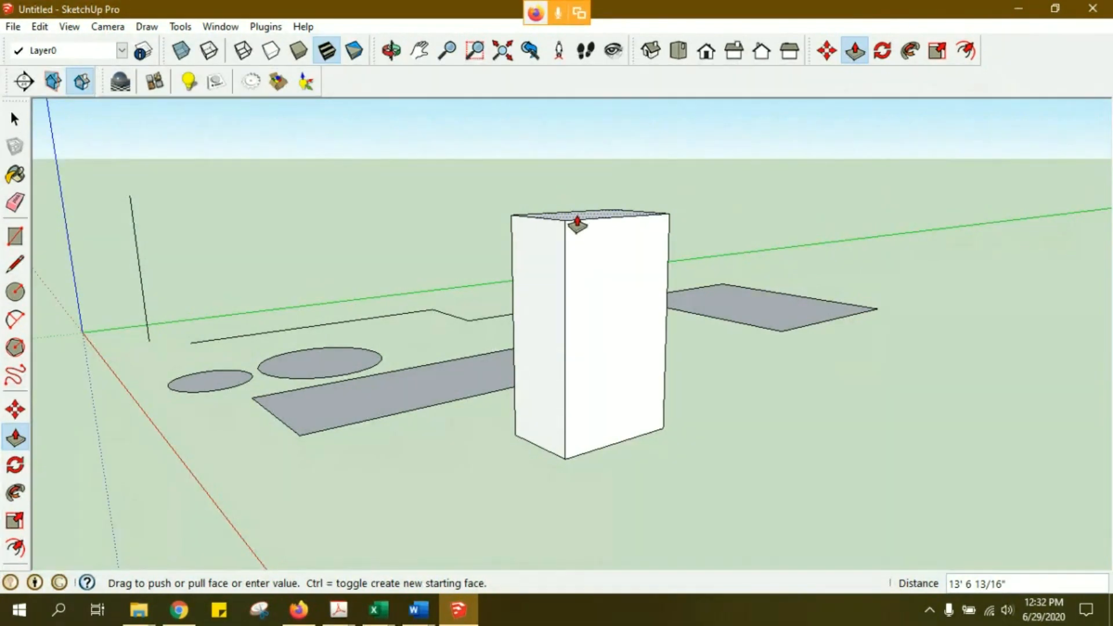
pyautogui.write("20'")
pyautogui.press('Return')
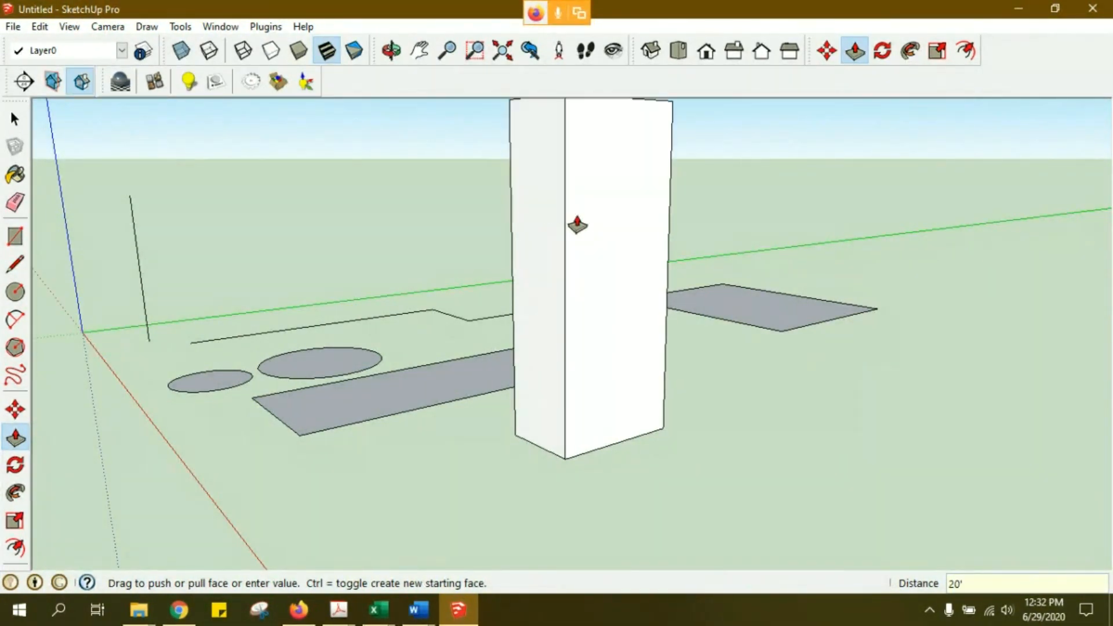
pyautogui.scroll(-2, 586, 238)
pyautogui.moveTo(598, 229); pyautogui.dragTo(566, 355, button='middle')
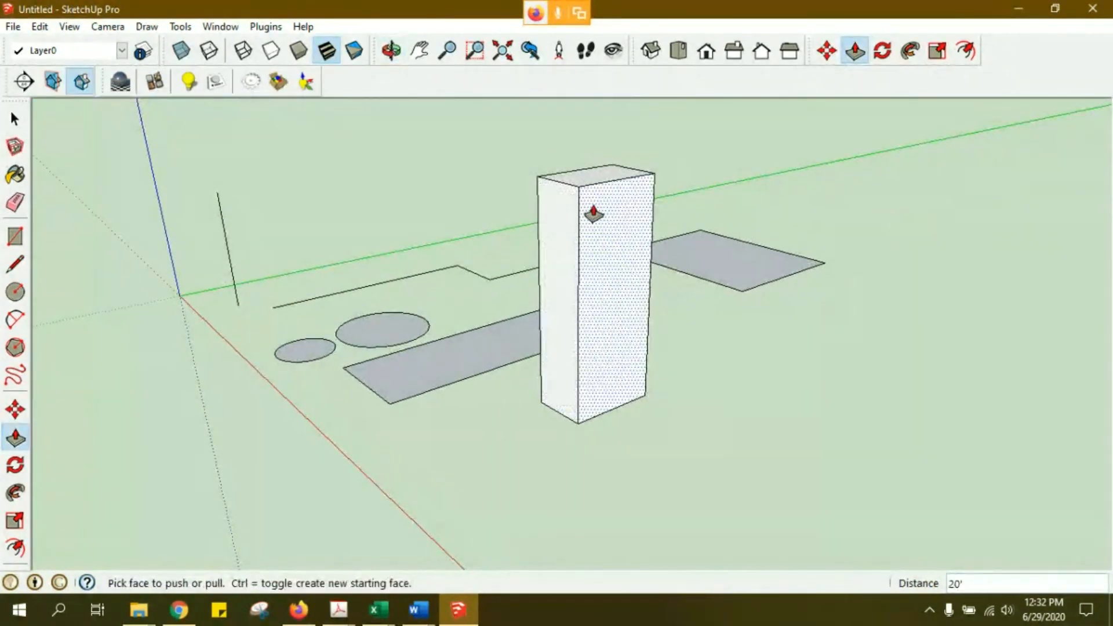
pyautogui.click(597, 265)
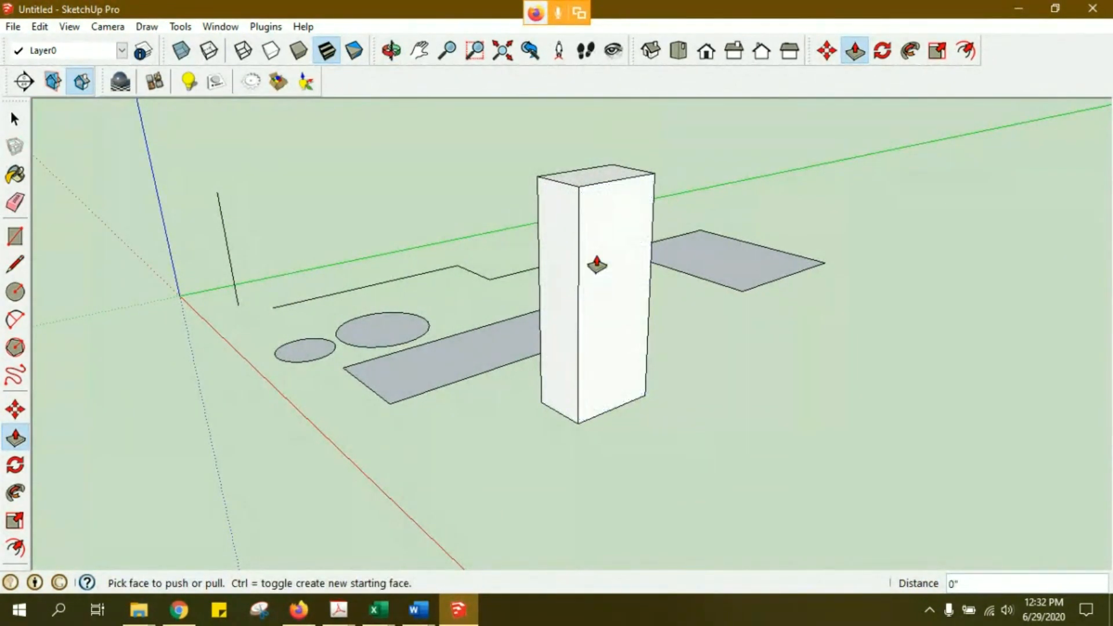
pyautogui.press('space')
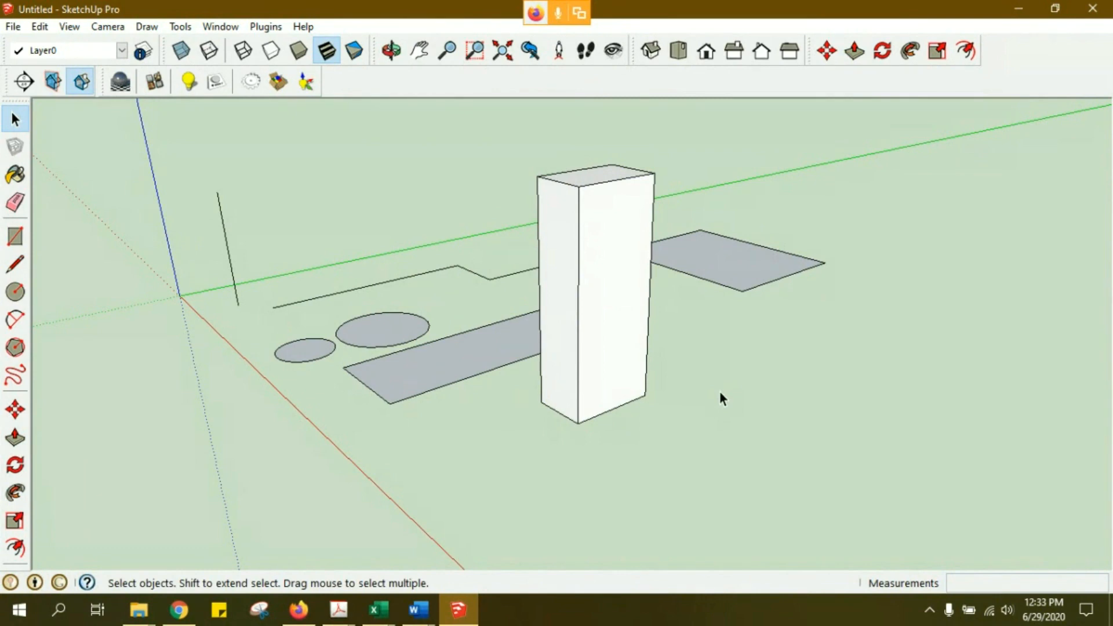
# - Select the box's broad side face, a vertical edge and a top edge one after another
pyautogui.moveTo(728, 393); pyautogui.dragTo(597, 330, button='middle')
pyautogui.scroll(4, 526, 195)
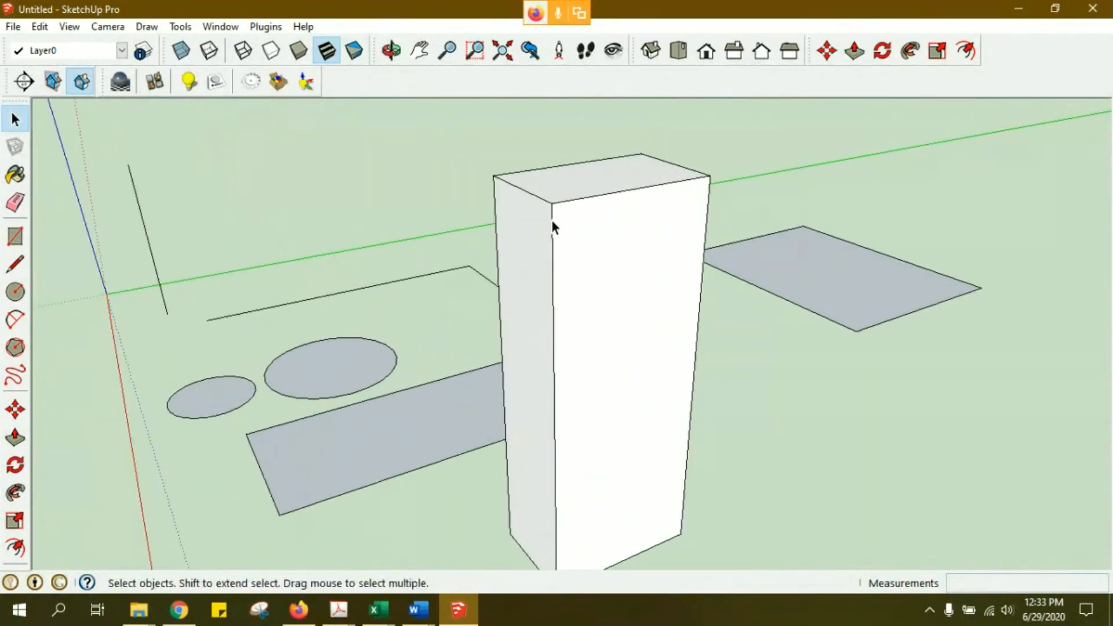
pyautogui.moveTo(564, 346); pyautogui.dragTo(717, 400, button='middle')
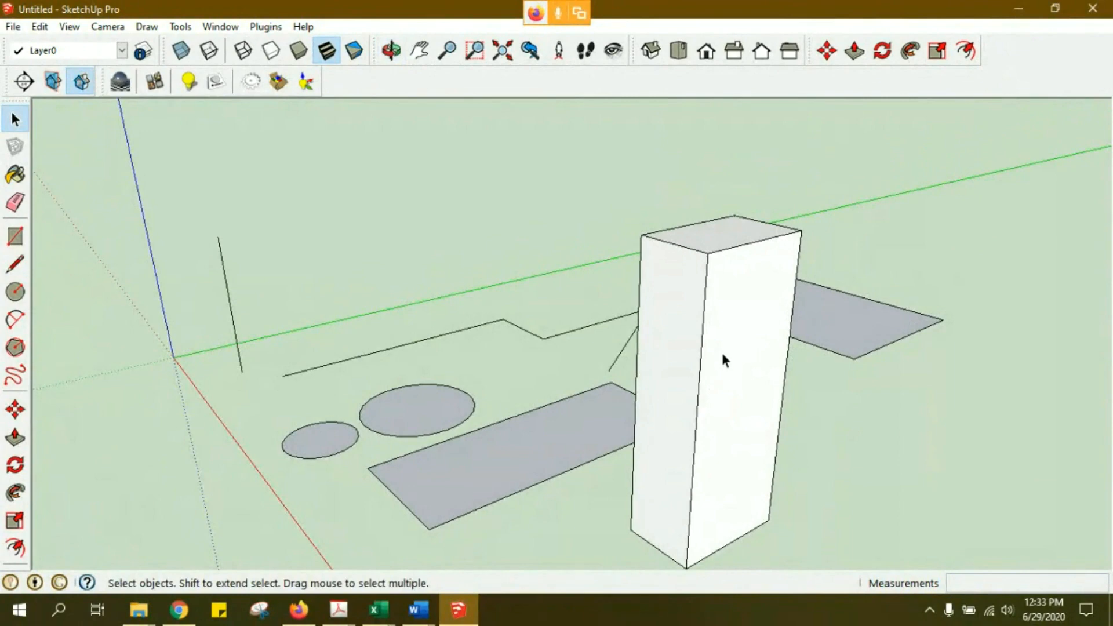
pyautogui.click(723, 360)
pyautogui.moveTo(665, 369); pyautogui.dragTo(753, 337, button='middle')
pyautogui.scroll(2, 791, 321)
pyautogui.click(800, 309)
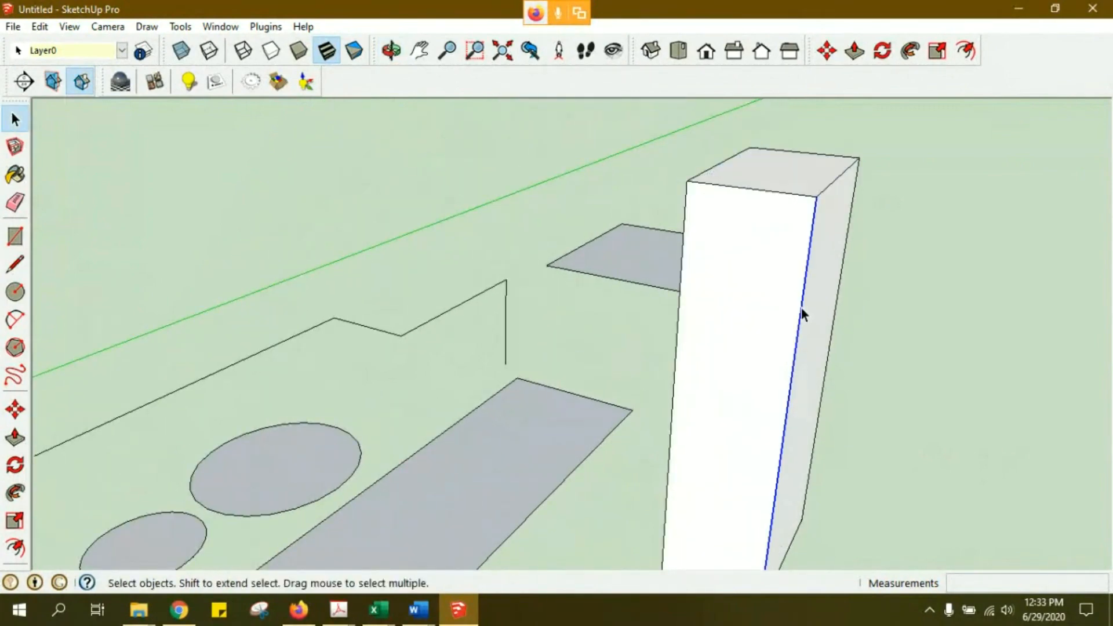
pyautogui.click(759, 193)
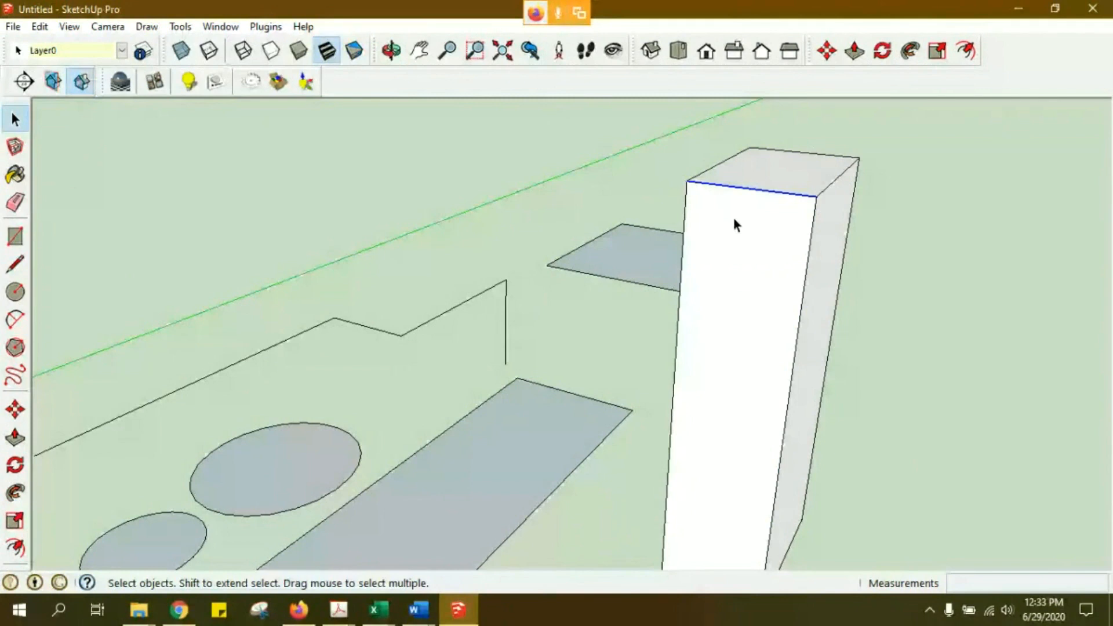
# - Select the tall box's broad front face
pyautogui.click(733, 303)
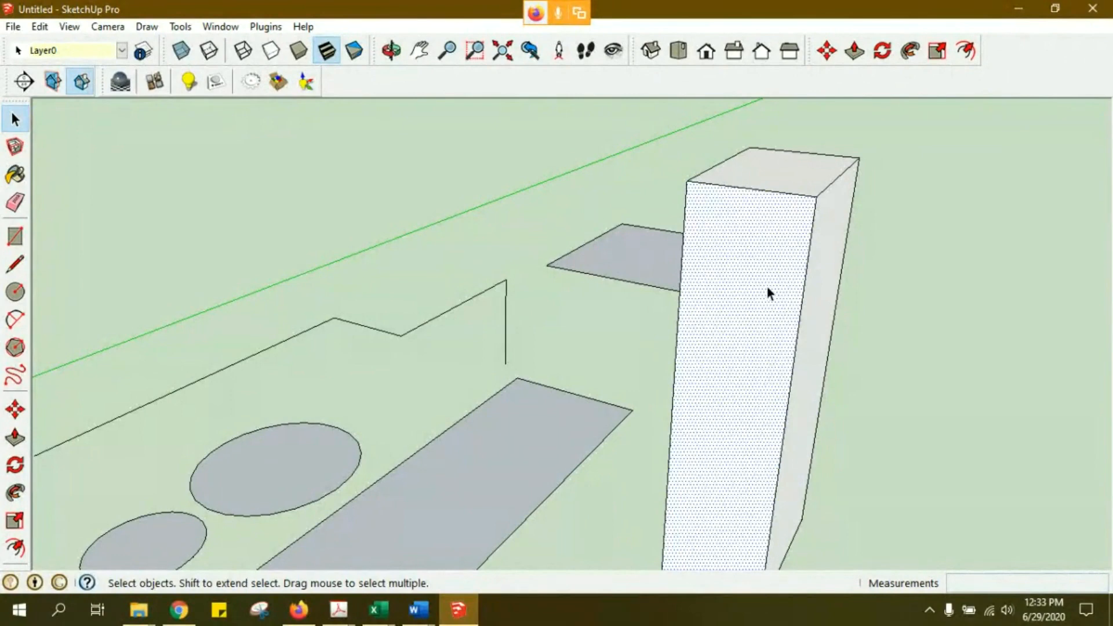
pyautogui.scroll(-2, 766, 287)
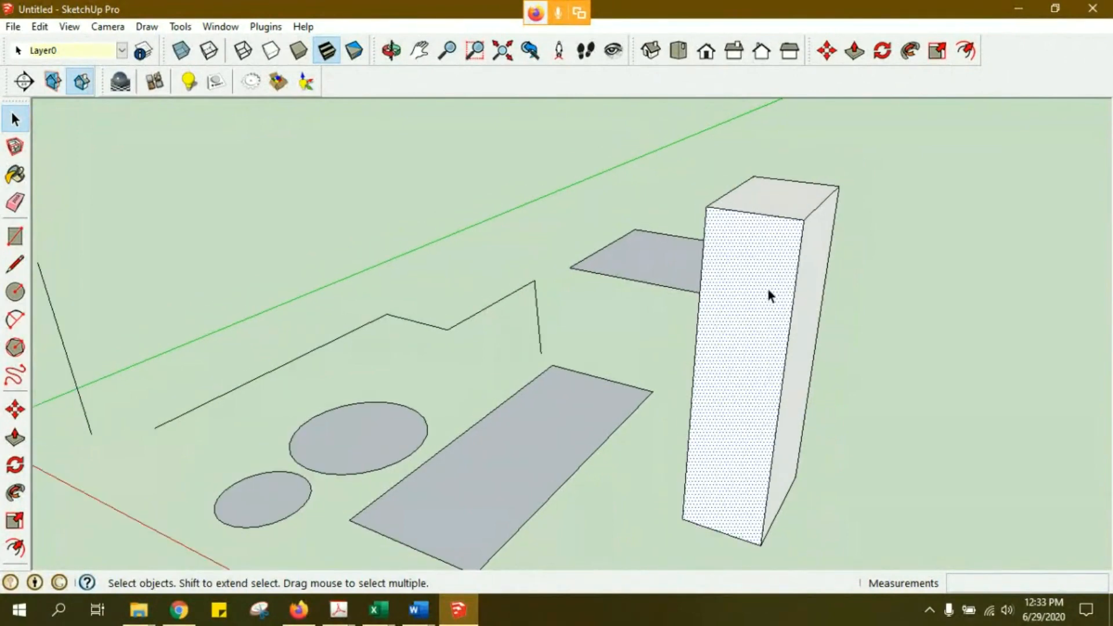
pyautogui.moveTo(728, 410); pyautogui.dragTo(696, 397, button='middle')
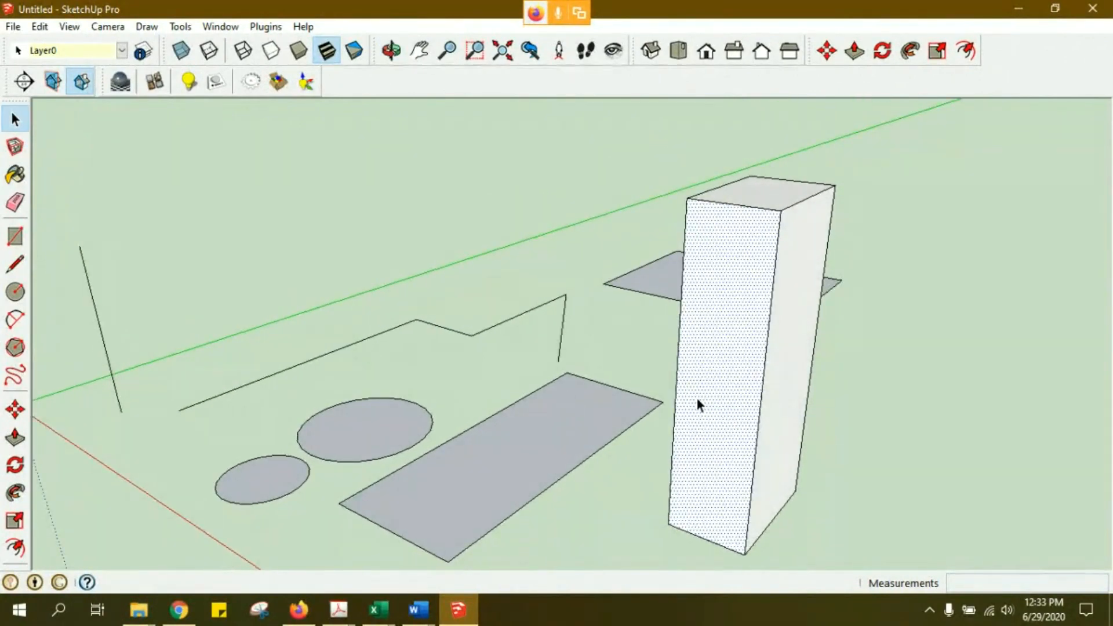
# - Delete the near long edge of the large flat rectangle beside the circles
pyautogui.click(516, 472)
pyautogui.moveTo(516, 471); pyautogui.dragTo(523, 542, button='middle')
pyautogui.click(522, 535)
pyautogui.click(518, 497)
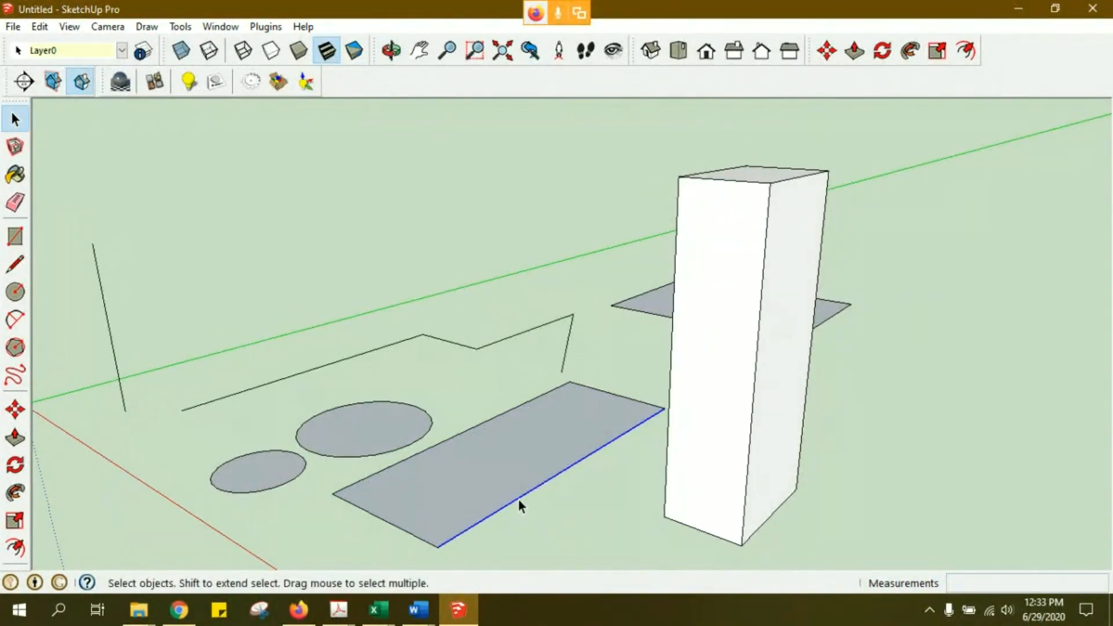
pyautogui.press('Delete')
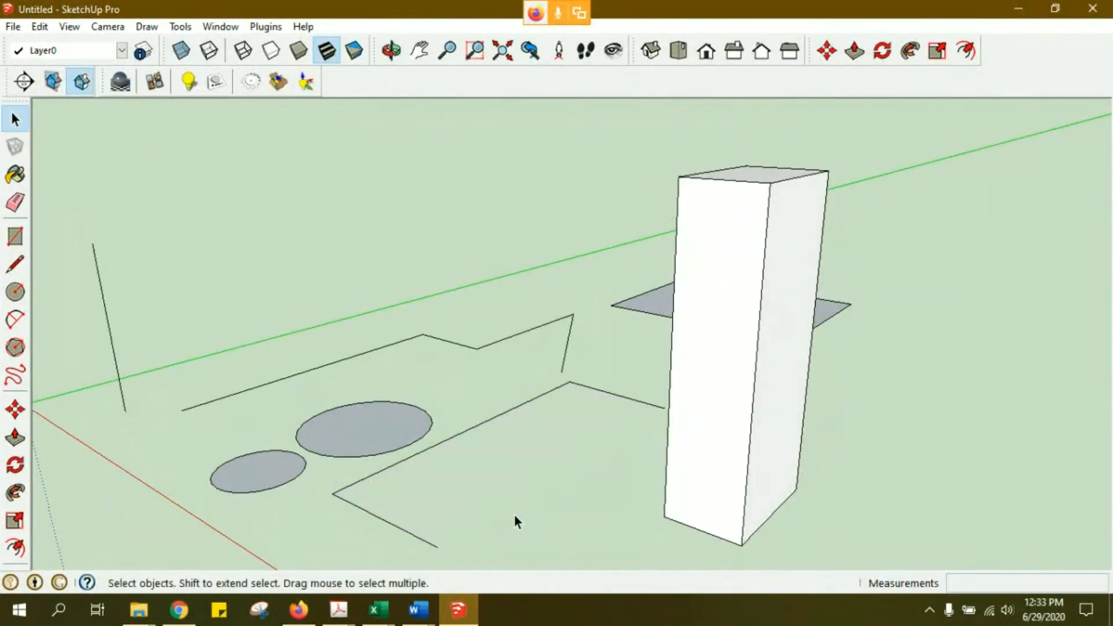
# - Delete the tall box's broad front face and select the vertical edge between the opening and the adjacent side
pyautogui.moveTo(519, 513); pyautogui.dragTo(574, 515, button='middle')
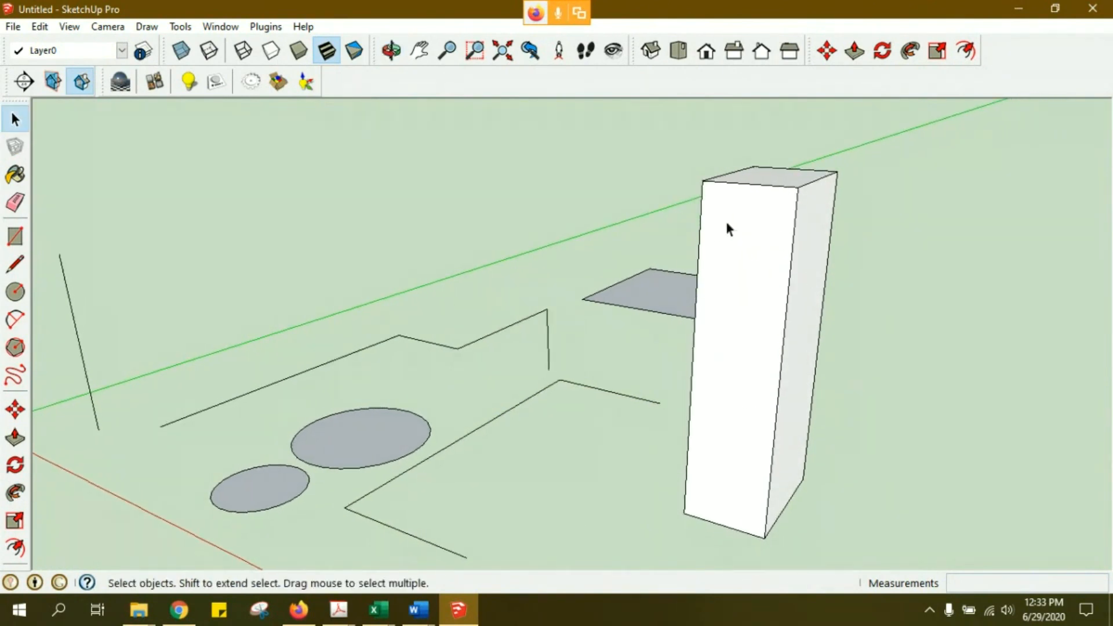
pyautogui.click(755, 310)
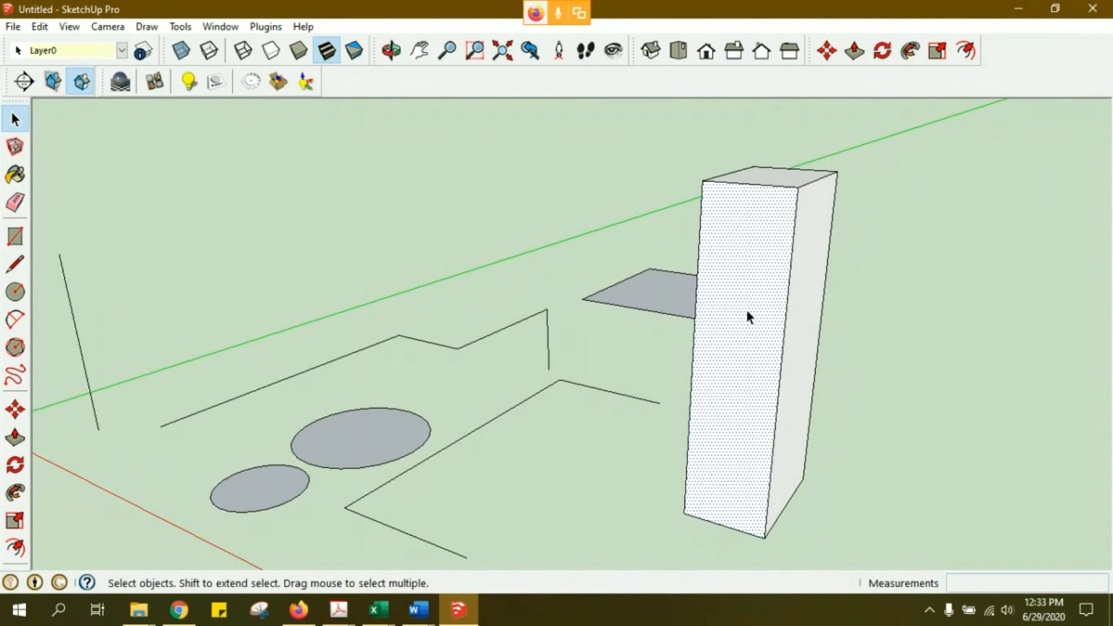
pyautogui.press('Delete')
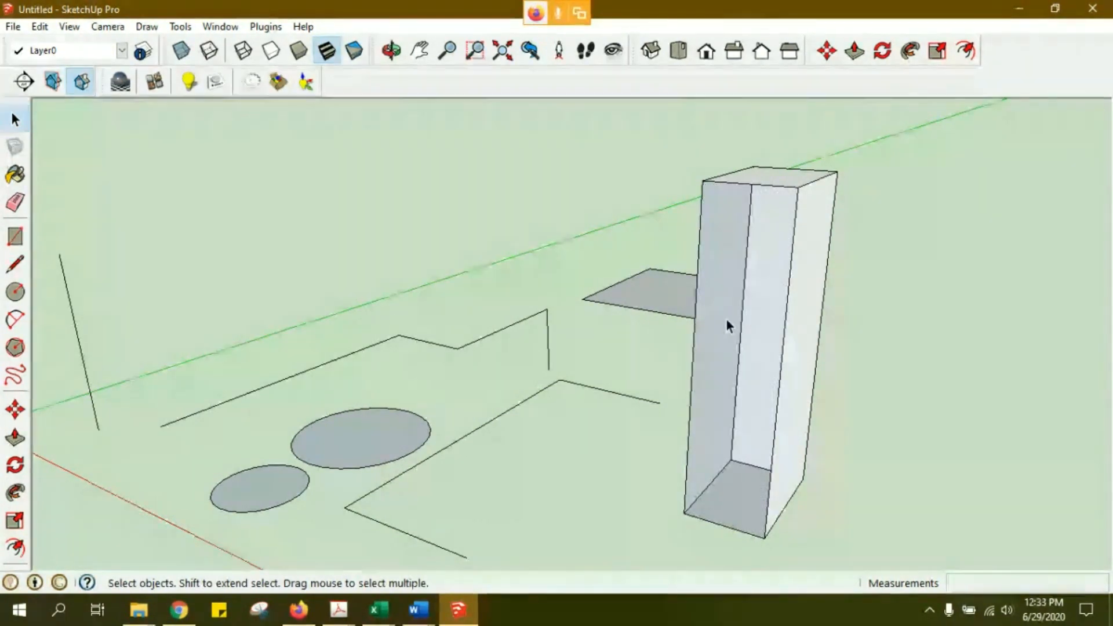
pyautogui.moveTo(609, 359)
pyautogui.mouseDown(button='middle')
pyautogui.moveTo(636, 377)
pyautogui.moveTo(827, 390)
pyautogui.moveTo(954, 174)
pyautogui.moveTo(814, 114)
pyautogui.moveTo(449, 206)
pyautogui.moveTo(390, 402)
pyautogui.moveTo(454, 415)
pyautogui.moveTo(477, 204)
pyautogui.moveTo(516, 69)
pyautogui.moveTo(584, 316)
pyautogui.moveTo(753, 377)
pyautogui.moveTo(815, 342)
pyautogui.moveTo(964, 343)
pyautogui.moveTo(688, 288)
pyautogui.moveTo(723, 318)
pyautogui.moveTo(765, 313)
pyautogui.moveTo(777, 350)
pyautogui.mouseUp(button='middle')
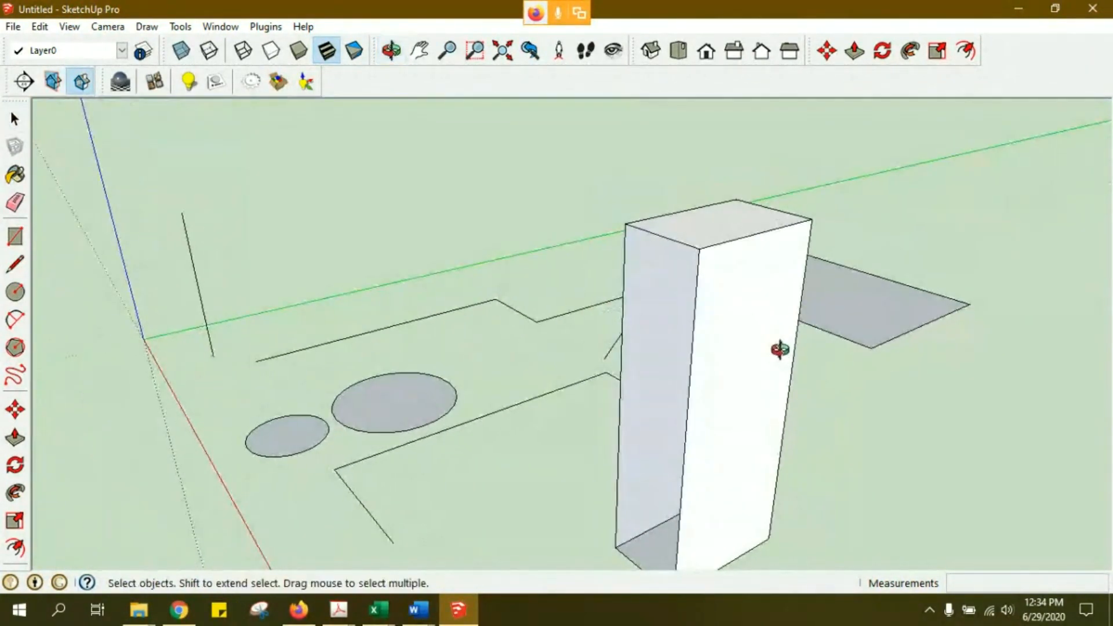
pyautogui.click(691, 349)
pyautogui.moveTo(697, 353); pyautogui.dragTo(702, 331, button='middle')
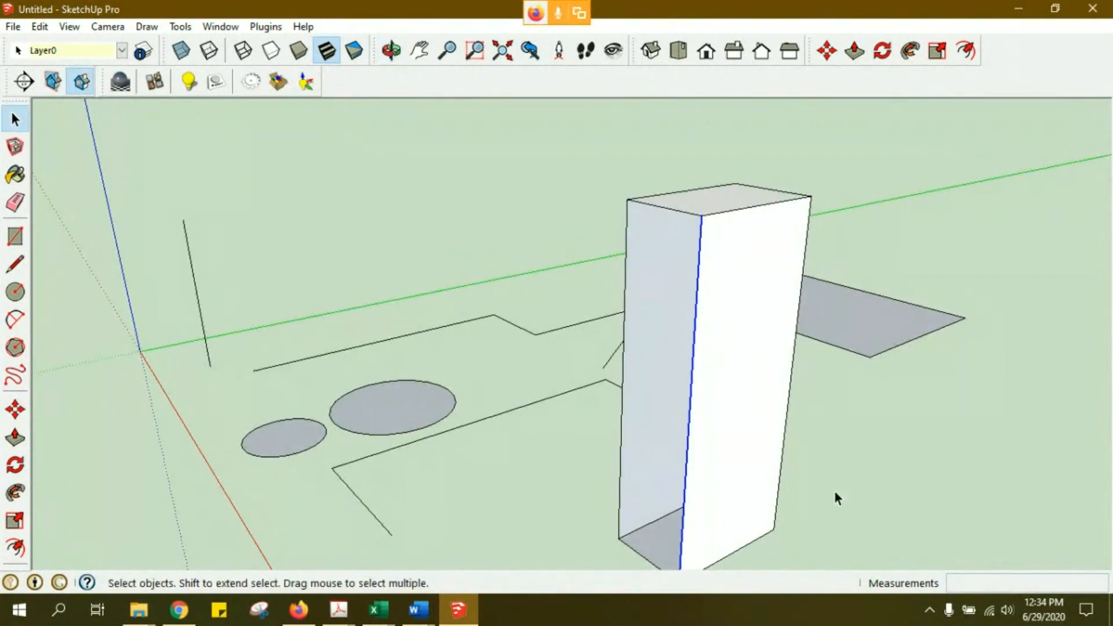
# - Push/Pull the larger circle upward by about 20' into a cylinder and raise its top face about 4' 8 9/16" more
pyautogui.moveTo(740, 347)
pyautogui.mouseDown(button='middle')
pyautogui.moveTo(695, 416)
pyautogui.moveTo(725, 300)
pyautogui.moveTo(867, 293)
pyautogui.moveTo(966, 392)
pyautogui.moveTo(984, 517)
pyautogui.moveTo(628, 486)
pyautogui.moveTo(471, 368)
pyautogui.moveTo(676, 426)
pyautogui.moveTo(424, 458)
pyautogui.moveTo(514, 456)
pyautogui.moveTo(510, 412)
pyautogui.mouseUp(button='middle')
pyautogui.click(15, 438)
pyautogui.moveTo(545, 416); pyautogui.dragTo(546, 223)
pyautogui.moveTo(660, 405); pyautogui.dragTo(614, 380, button='middle')
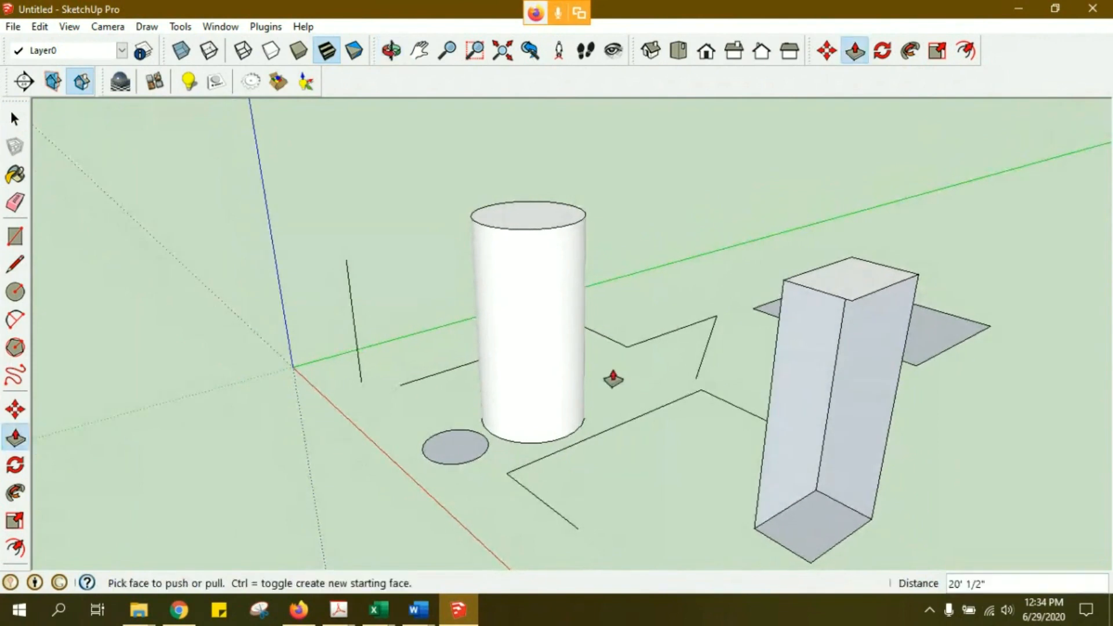
pyautogui.moveTo(529, 218); pyautogui.dragTo(543, 168)
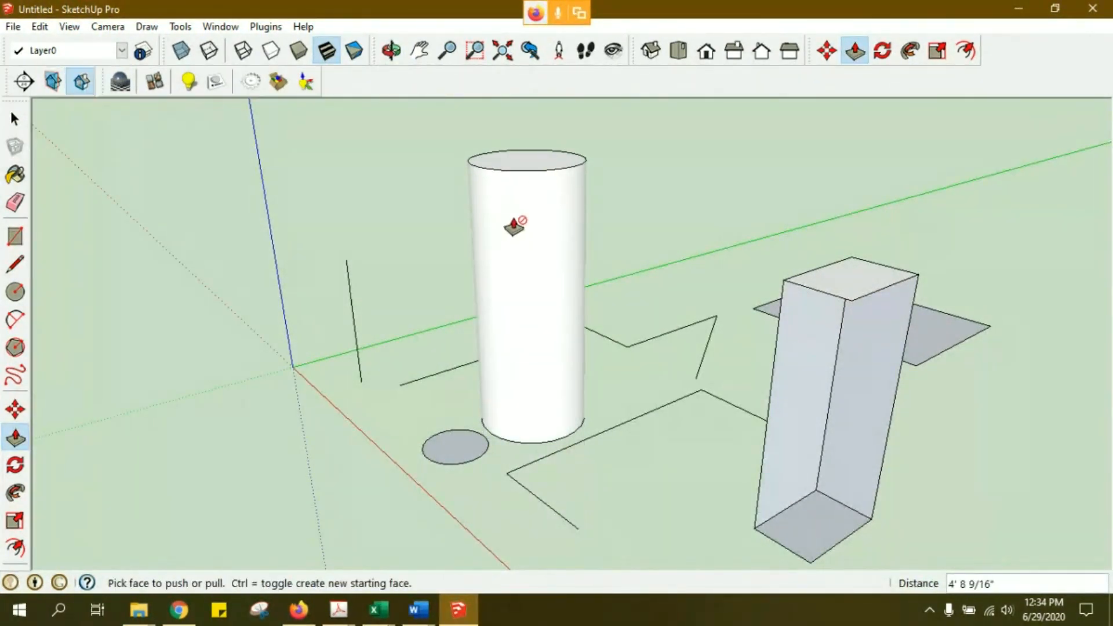
pyautogui.press('space')
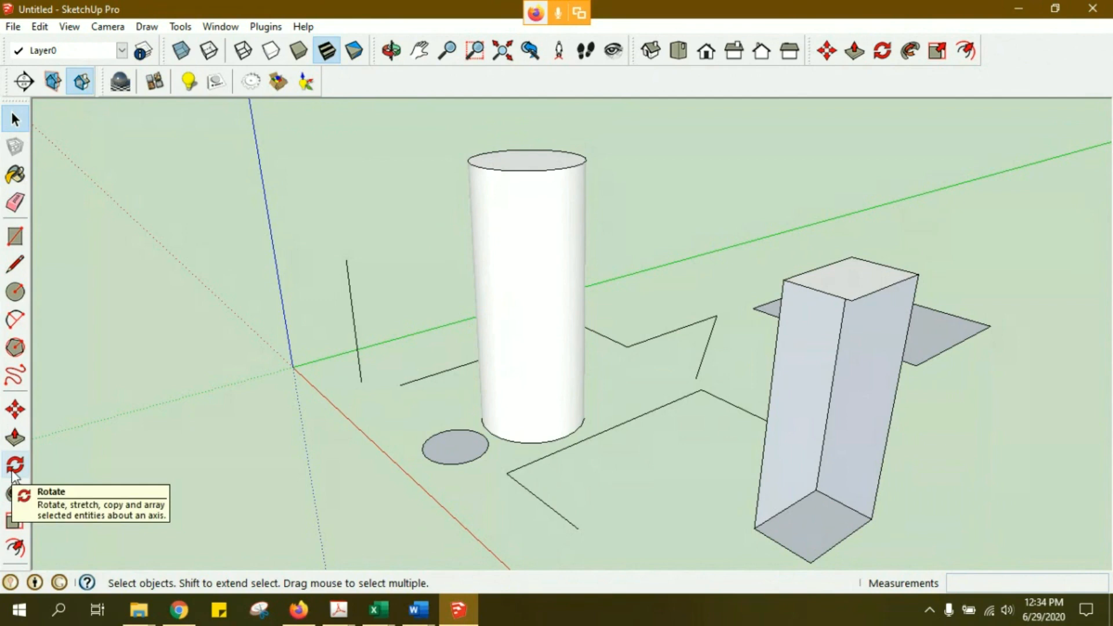
# - Push/Pull the remaining flat rectangle behind the open box upward to form a low, wide box
pyautogui.scroll(-5, 523, 409)
pyautogui.moveTo(831, 381); pyautogui.dragTo(794, 407, button='middle')
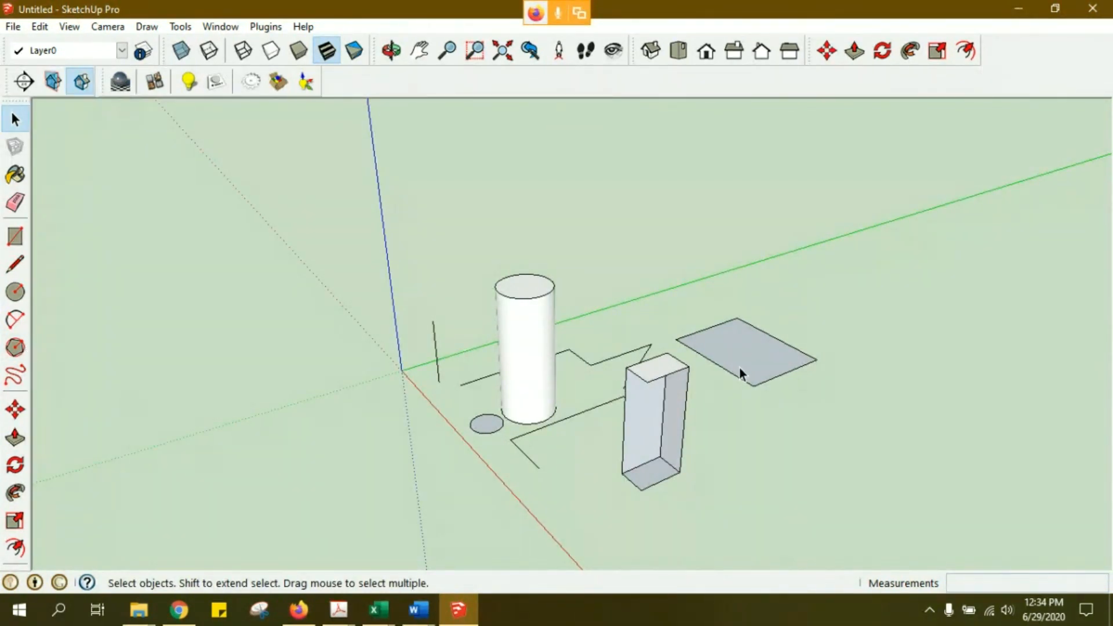
pyautogui.moveTo(722, 401); pyautogui.dragTo(746, 363, button='middle')
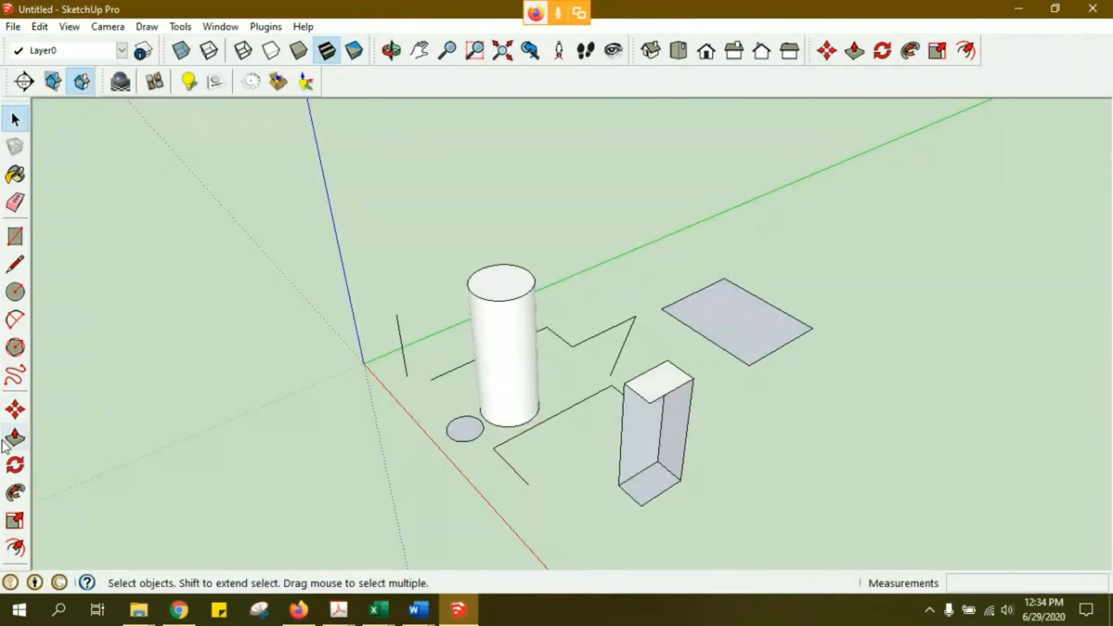
pyautogui.click(15, 437)
pyautogui.moveTo(765, 333); pyautogui.dragTo(762, 303)
pyautogui.press('space')
# - Select the whole low box with all its faces and edges
pyautogui.moveTo(767, 372); pyautogui.dragTo(728, 305, button='middle')
pyautogui.moveTo(653, 248); pyautogui.dragTo(658, 298, button='middle')
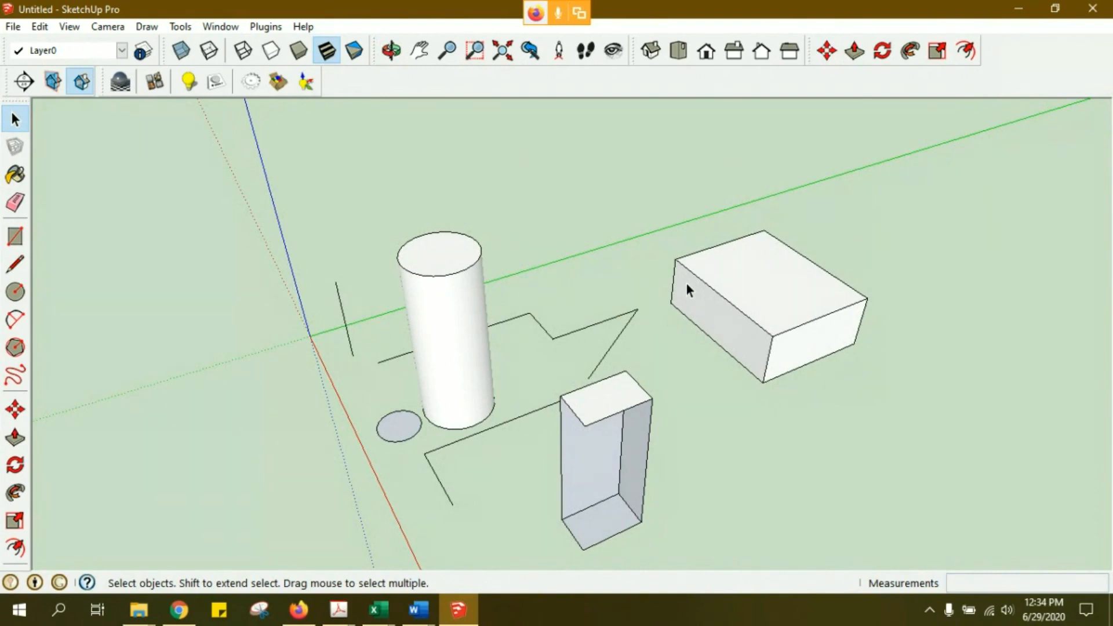
pyautogui.moveTo(693, 256); pyautogui.dragTo(655, 224, button='middle')
pyautogui.moveTo(832, 335); pyautogui.dragTo(938, 413)
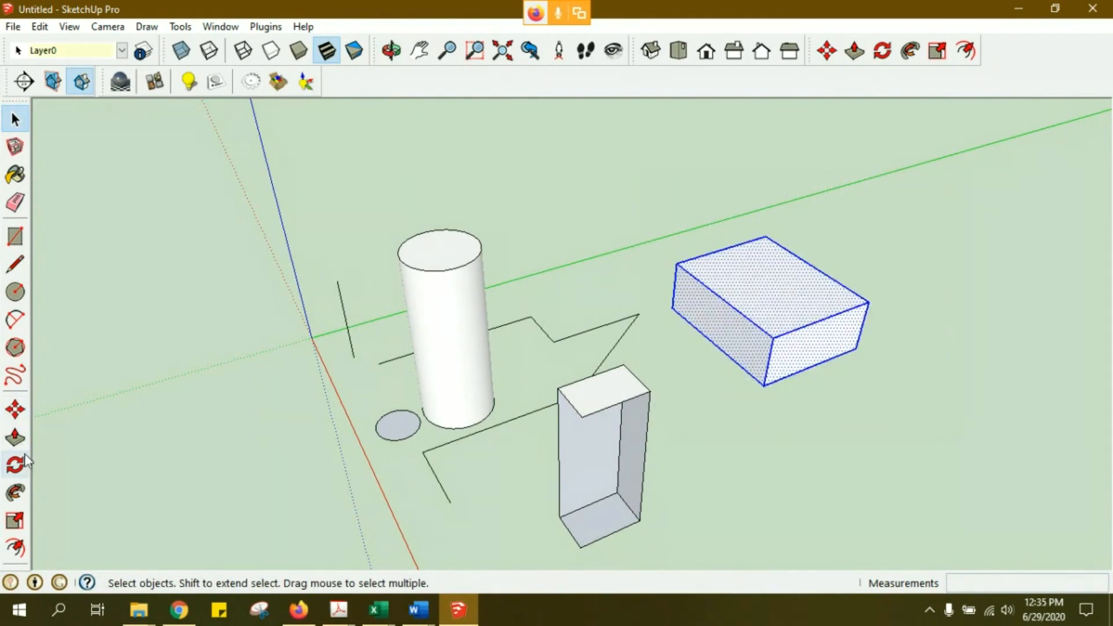
# - Rotate the selected low box 30 degrees around the green direction from its near top corner and undo the rotation
pyautogui.click(16, 465)
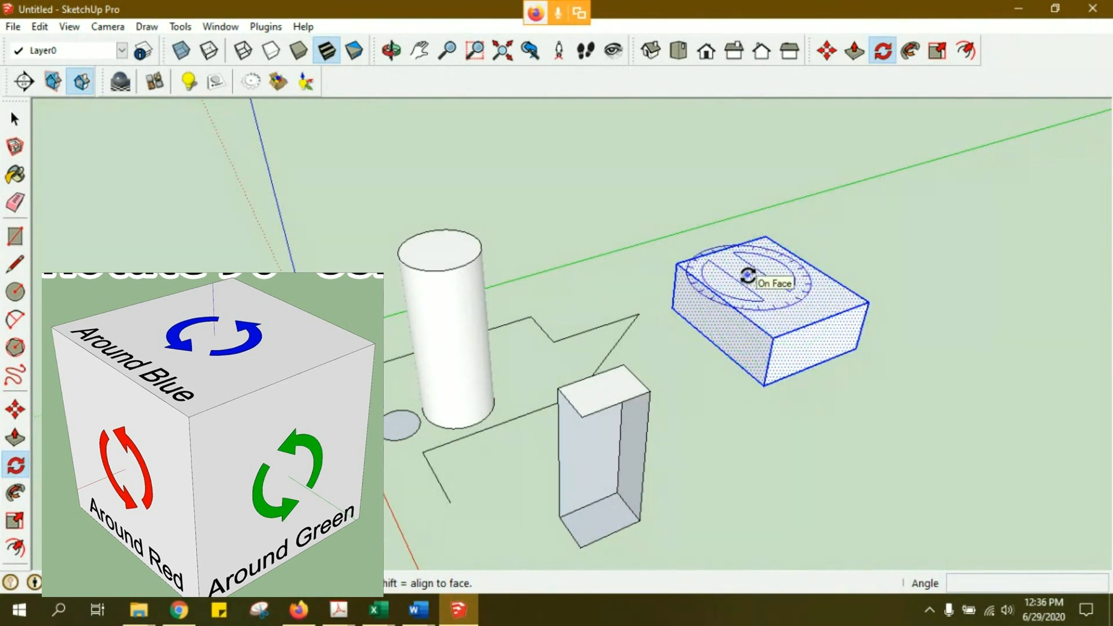
pyautogui.click(771, 335)
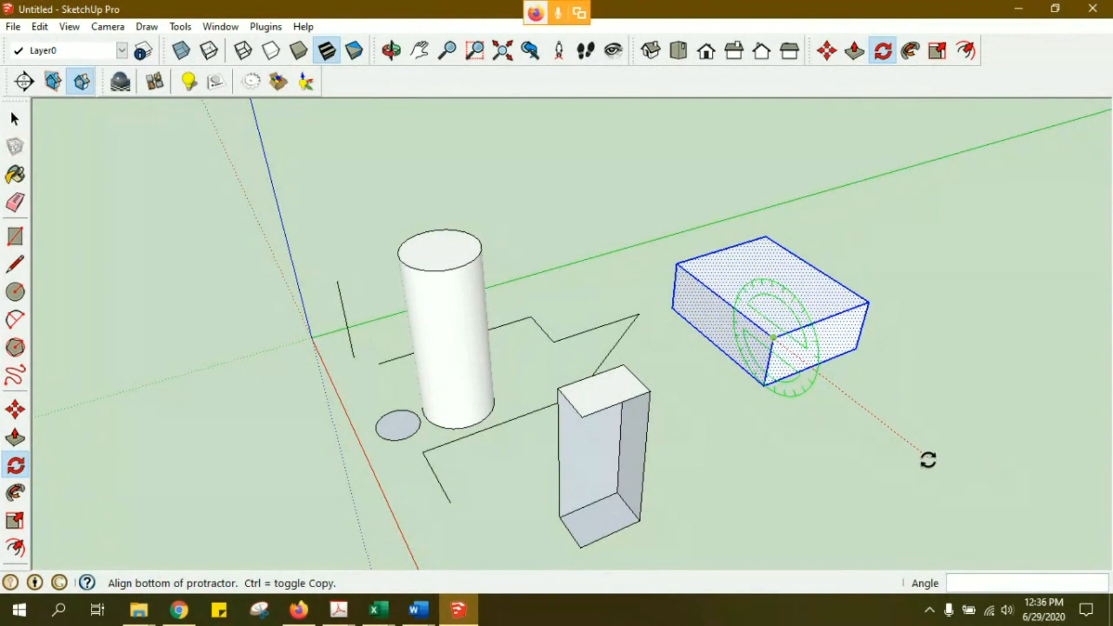
pyautogui.click(927, 459)
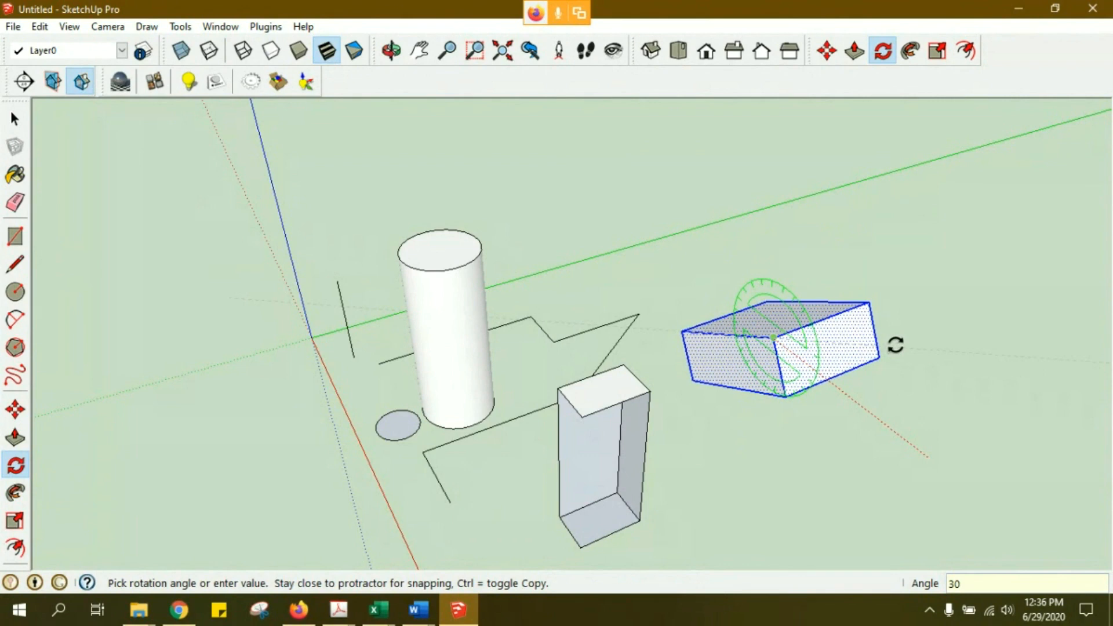
pyautogui.press('Return')
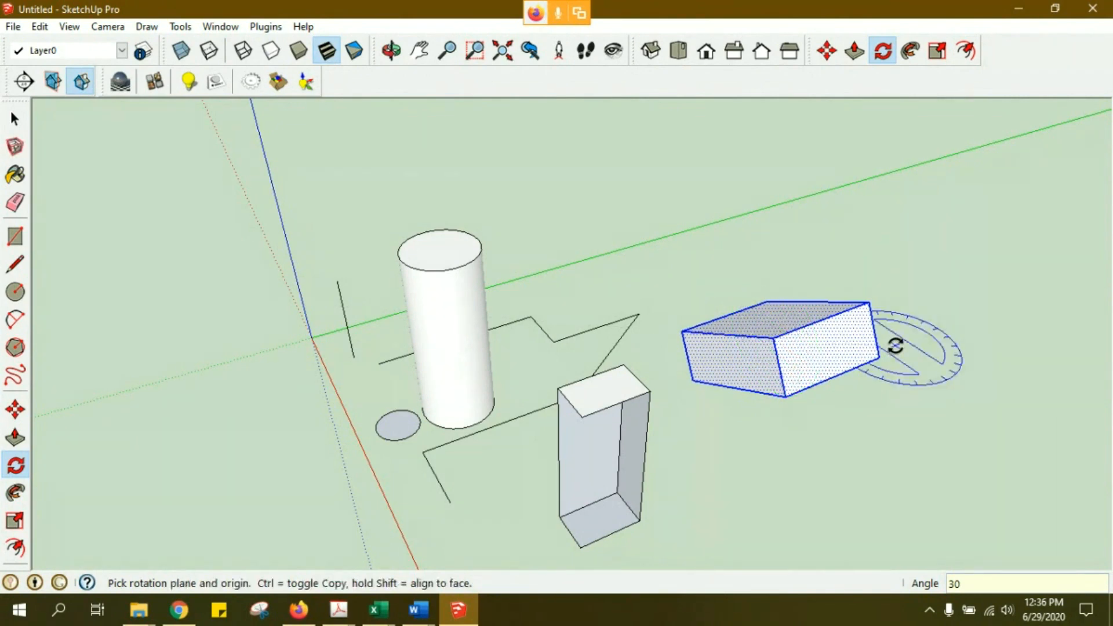
pyautogui.hotkey('ctrl', 'z')
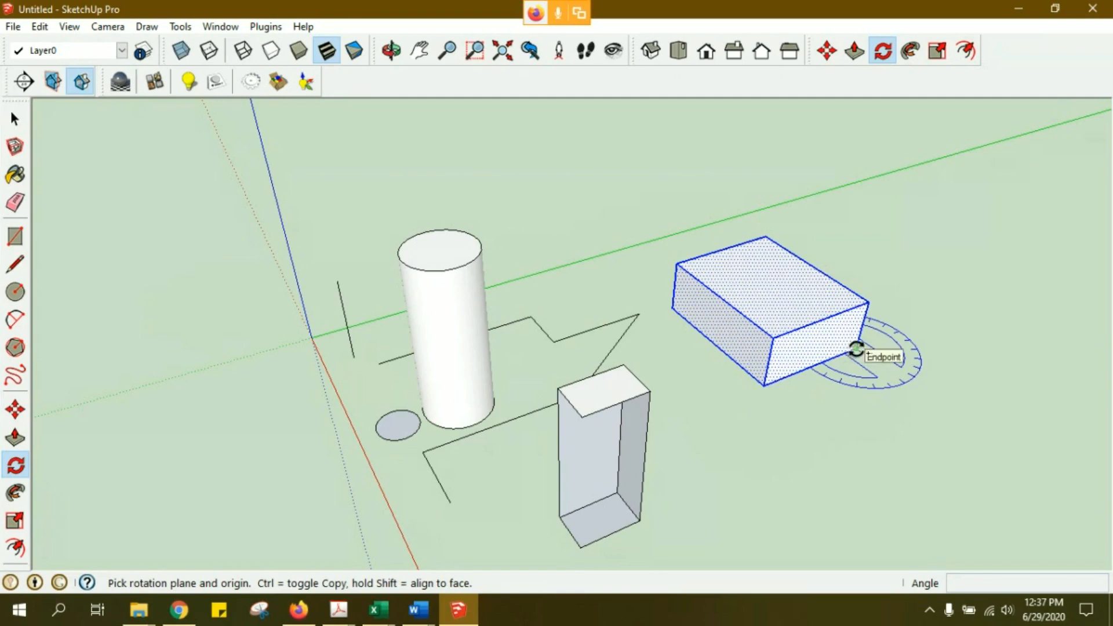
# - Try rotating the low box around the blue direction from its bottom corner with the baseline along the red axis, and cancel
pyautogui.click(856, 348)
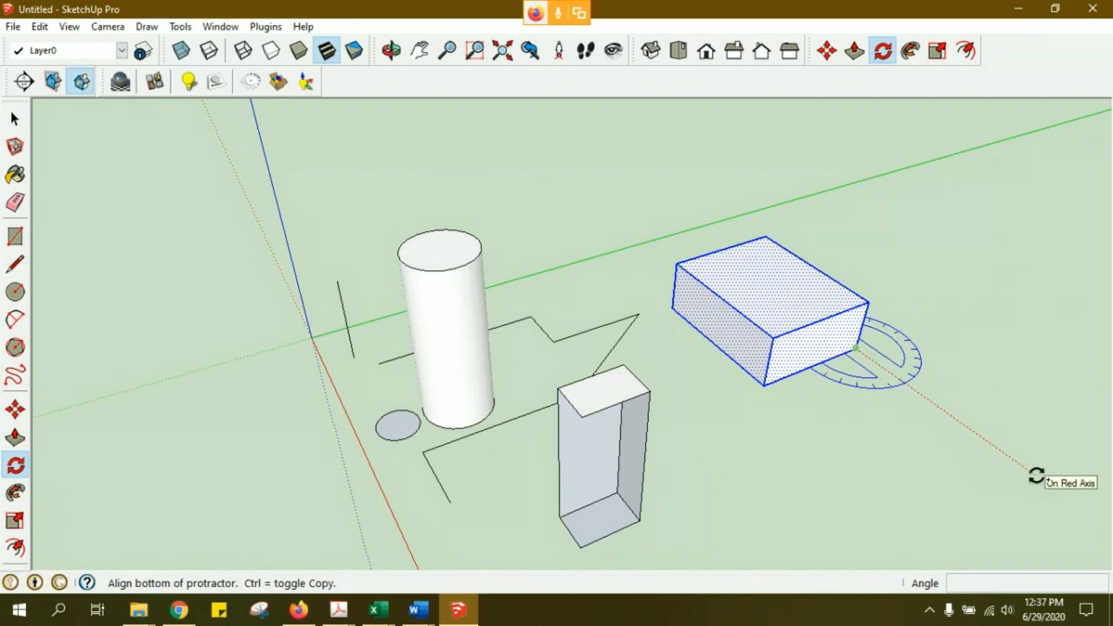
pyautogui.click(1036, 475)
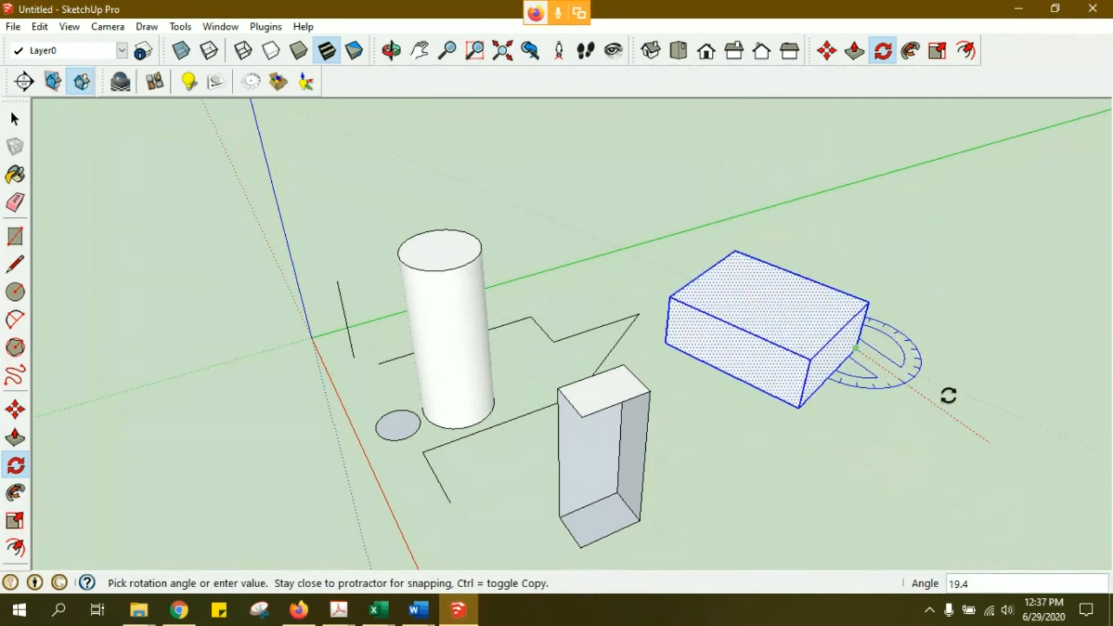
pyautogui.press('Escape')
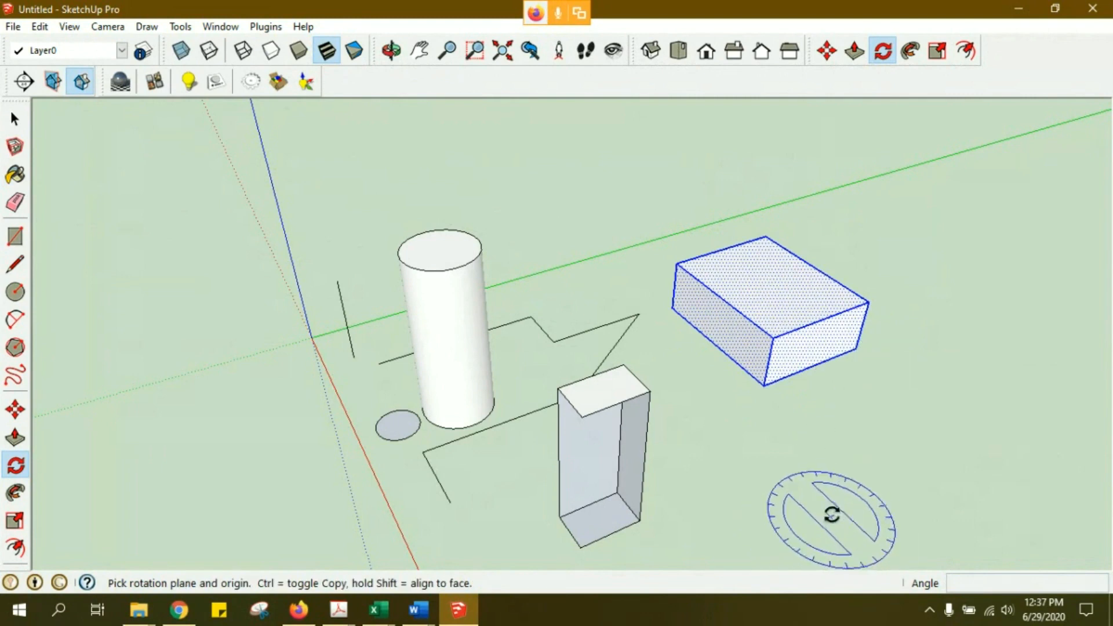
pyautogui.press('space')
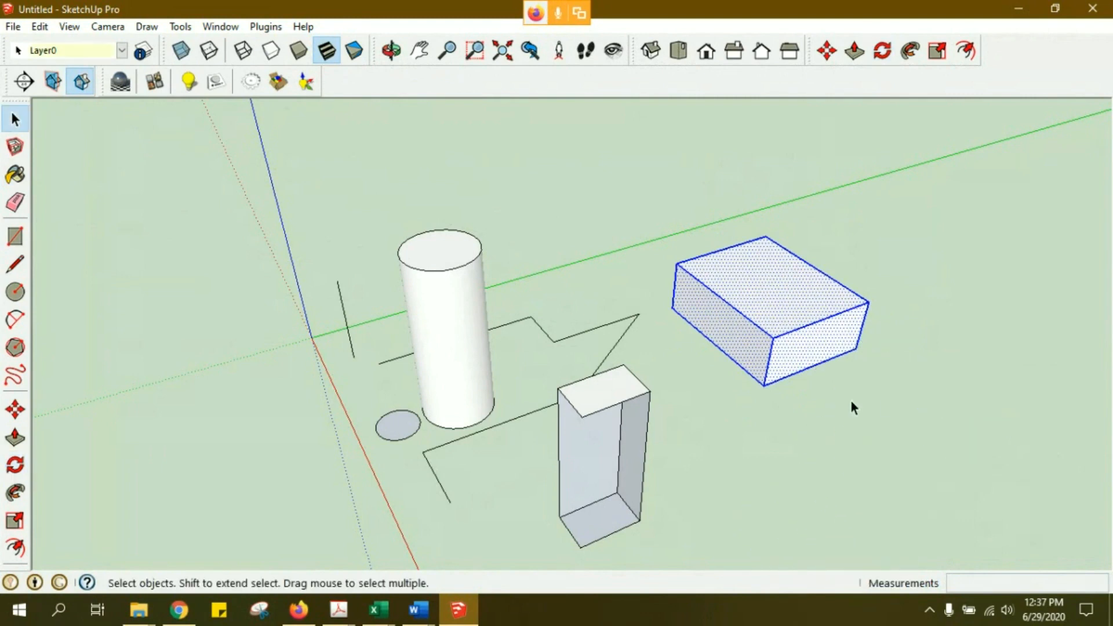
# - Move the selected low box by its near bottom corner onto the far top corner of the open tall box
pyautogui.scroll(-1, 850, 400)
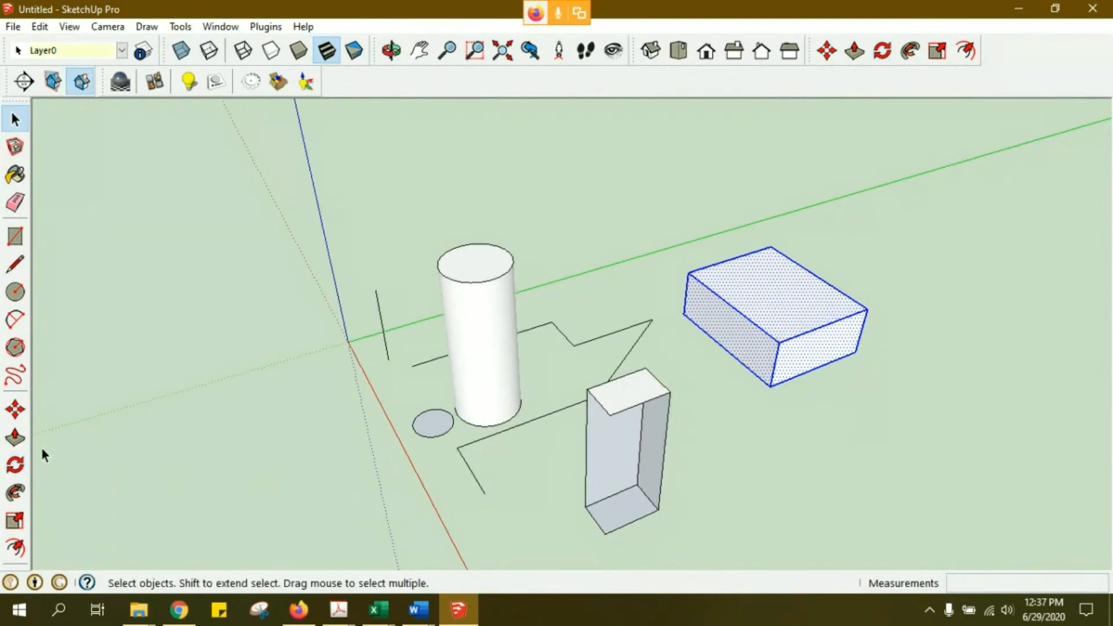
pyautogui.moveTo(734, 397)
pyautogui.mouseDown(button='middle')
pyautogui.moveTo(723, 390)
pyautogui.moveTo(753, 397)
pyautogui.mouseUp(button='middle')
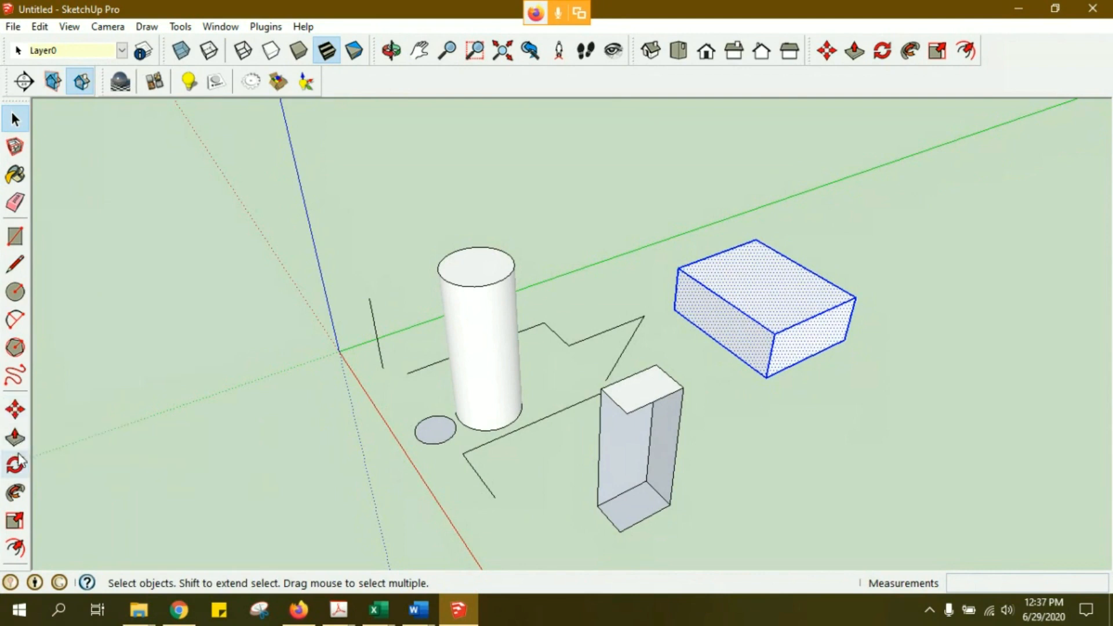
pyautogui.click(16, 410)
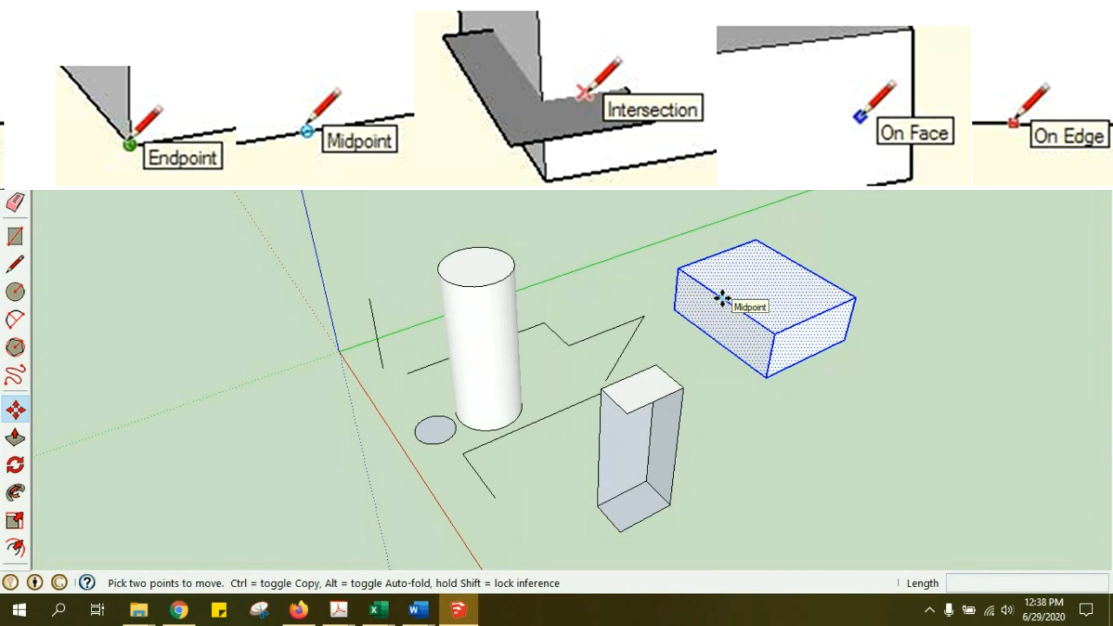
pyautogui.scroll(6, 722, 299)
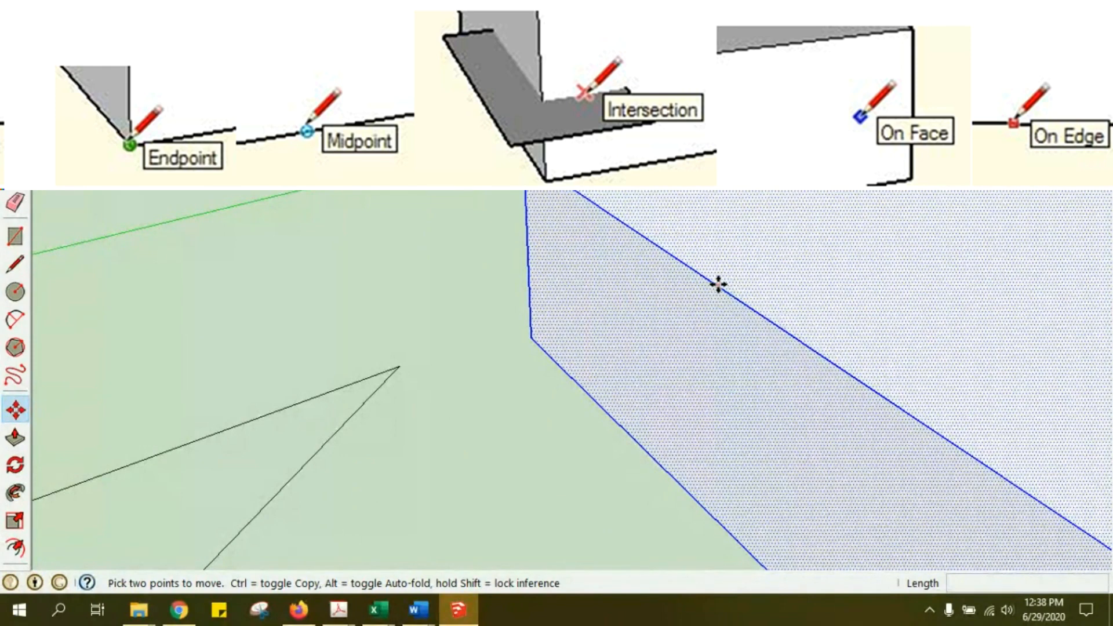
pyautogui.scroll(-5, 730, 296)
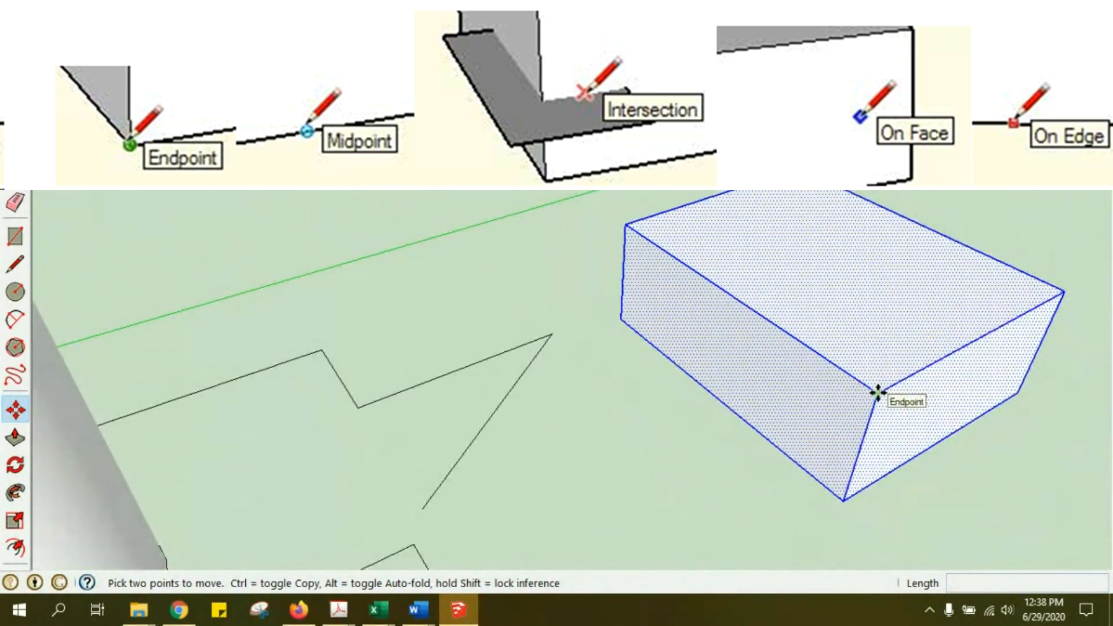
pyautogui.scroll(-3, 876, 392)
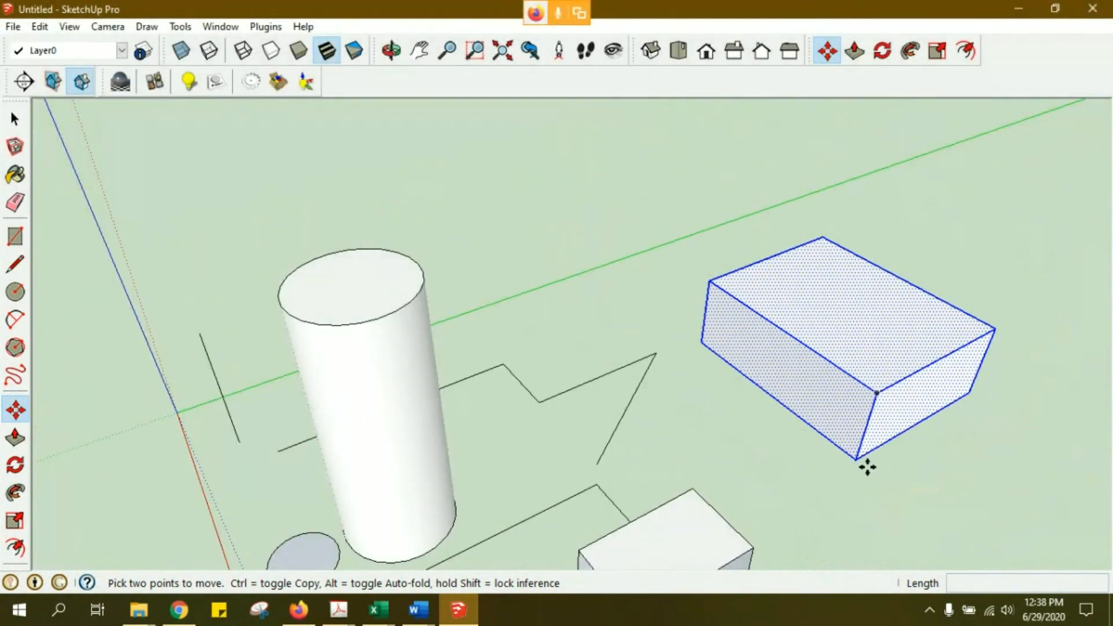
pyautogui.click(857, 462)
pyautogui.moveTo(706, 381); pyautogui.dragTo(774, 337, button='middle')
pyautogui.scroll(-2, 626, 427)
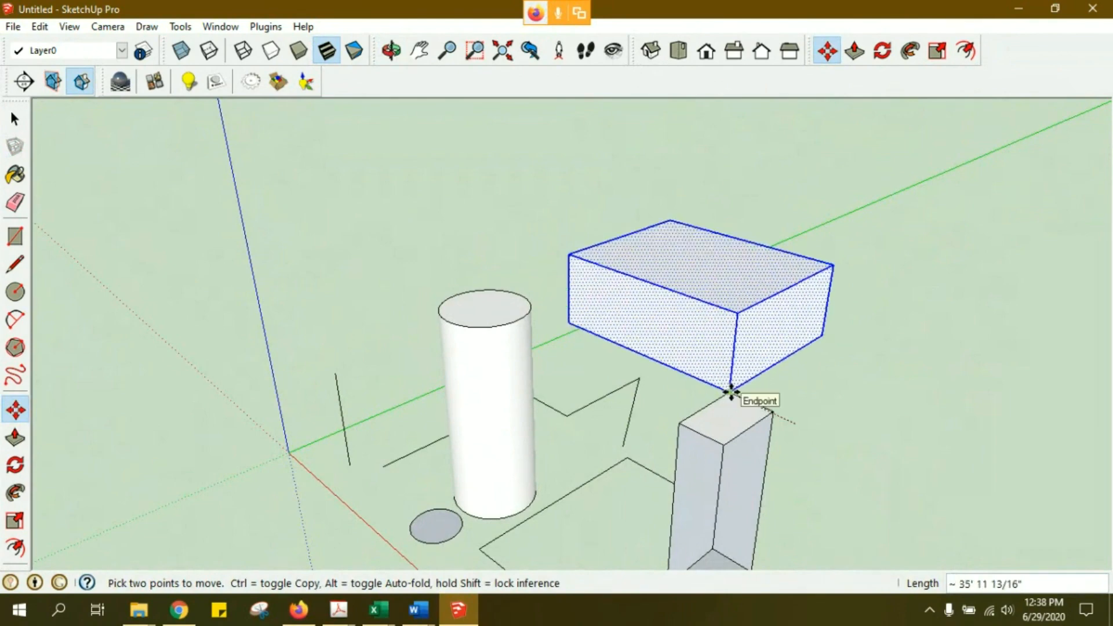
pyautogui.click(731, 392)
pyautogui.moveTo(733, 391); pyautogui.dragTo(602, 489, button='middle')
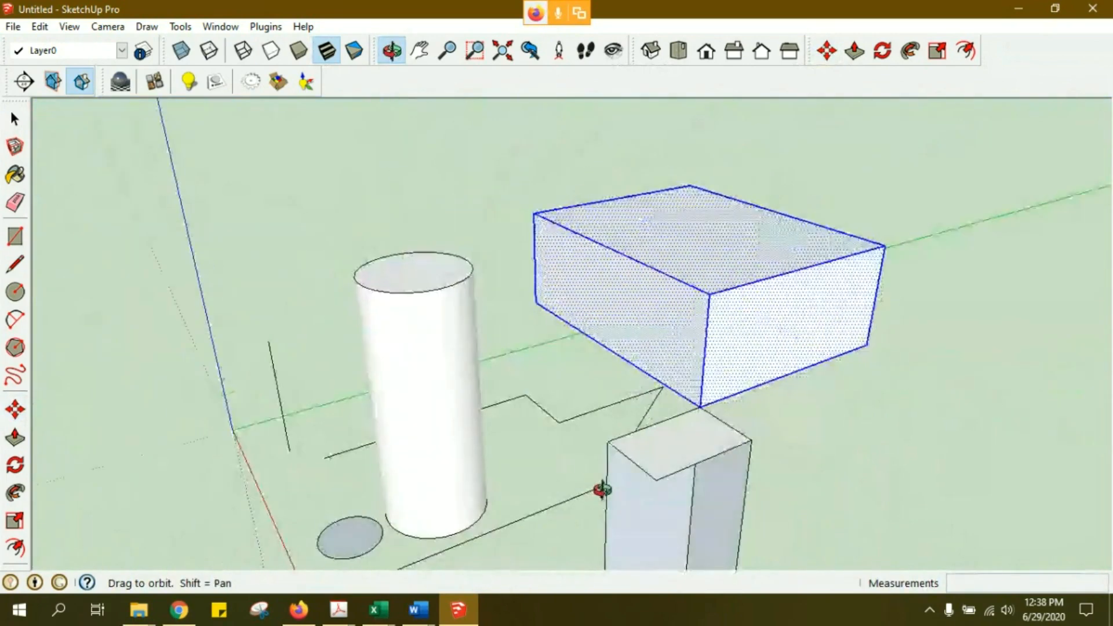
pyautogui.scroll(-8, 605, 466)
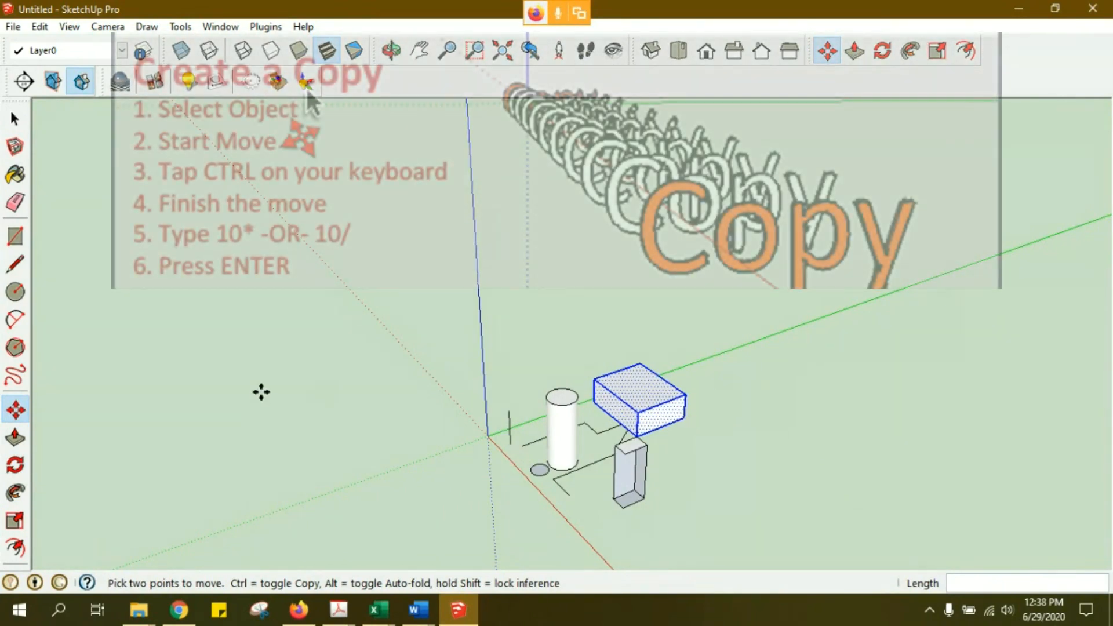
# - Select the whole low box above the open tall box with all its faces and edges
pyautogui.press('space')
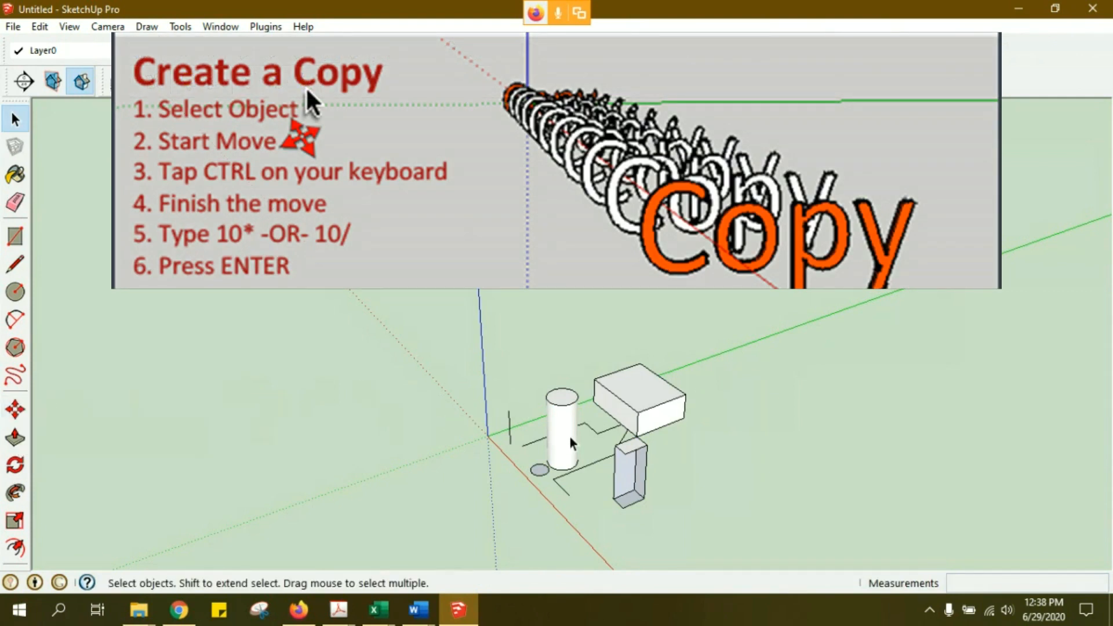
pyautogui.moveTo(629, 428); pyautogui.dragTo(751, 410, button='middle')
pyautogui.scroll(3, 636, 413)
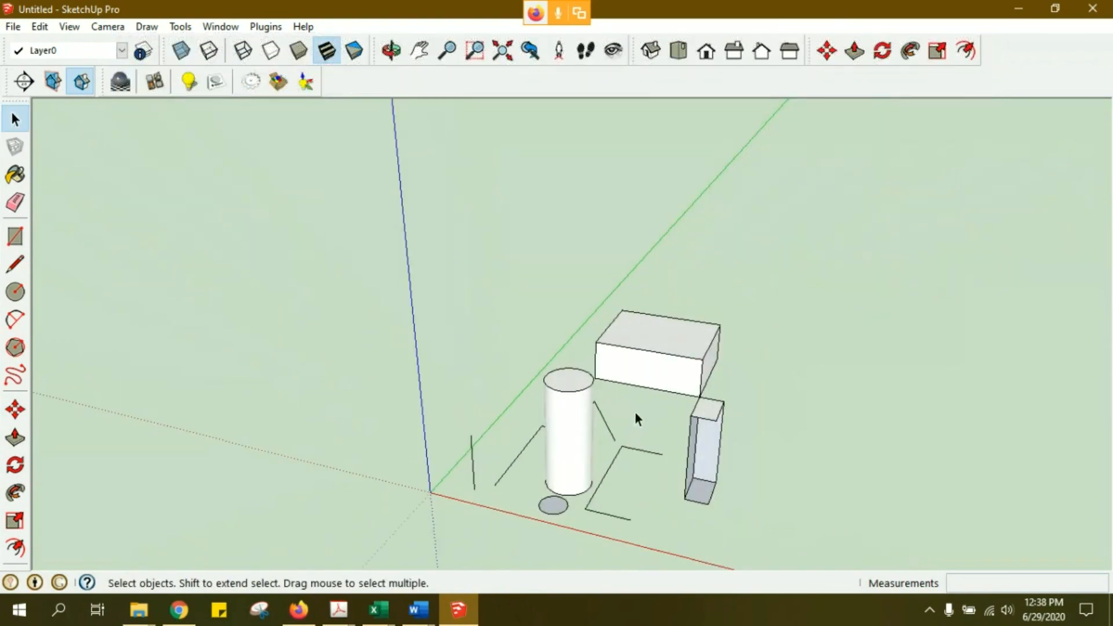
pyautogui.moveTo(666, 412)
pyautogui.mouseDown(button='middle')
pyautogui.moveTo(671, 440)
pyautogui.moveTo(698, 442)
pyautogui.moveTo(679, 547)
pyautogui.moveTo(1014, 532)
pyautogui.moveTo(604, 373)
pyautogui.moveTo(684, 415)
pyautogui.mouseUp(button='middle')
pyautogui.moveTo(570, 383); pyautogui.dragTo(661, 398, button='middle')
pyautogui.moveTo(398, 186); pyautogui.dragTo(621, 353)
pyautogui.moveTo(574, 339)
pyautogui.mouseDown(button='middle')
pyautogui.moveTo(559, 283)
pyautogui.moveTo(586, 328)
pyautogui.mouseUp(button='middle')
pyautogui.moveTo(591, 357); pyautogui.dragTo(445, 117)
pyautogui.moveTo(589, 354); pyautogui.dragTo(598, 273, button='middle')
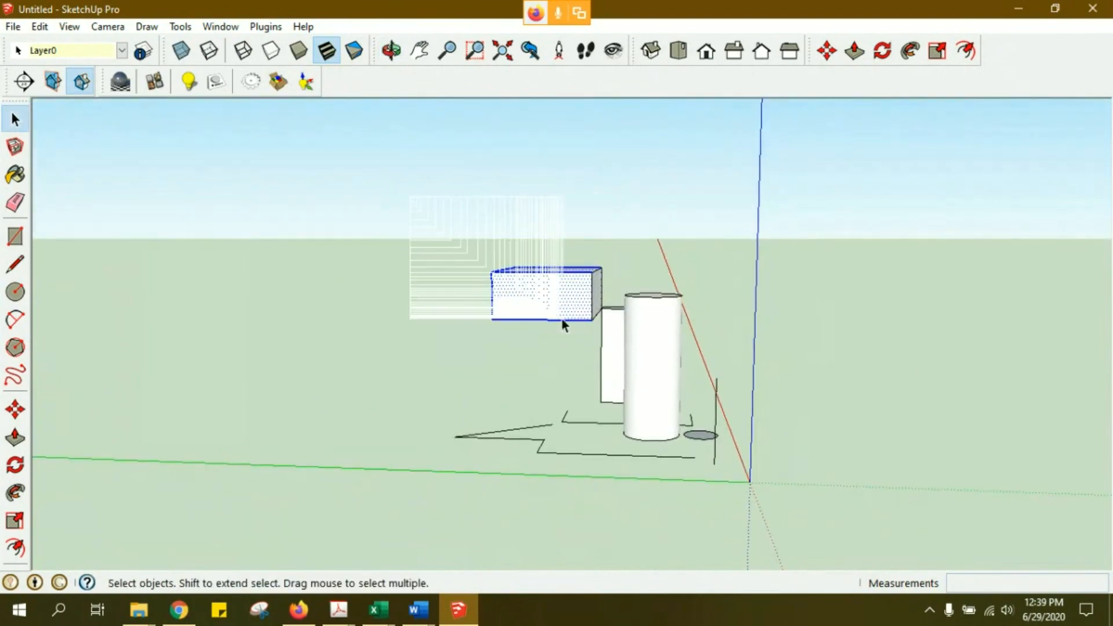
pyautogui.moveTo(616, 346); pyautogui.dragTo(398, 348, button='middle')
pyautogui.moveTo(449, 270); pyautogui.dragTo(526, 454, button='middle')
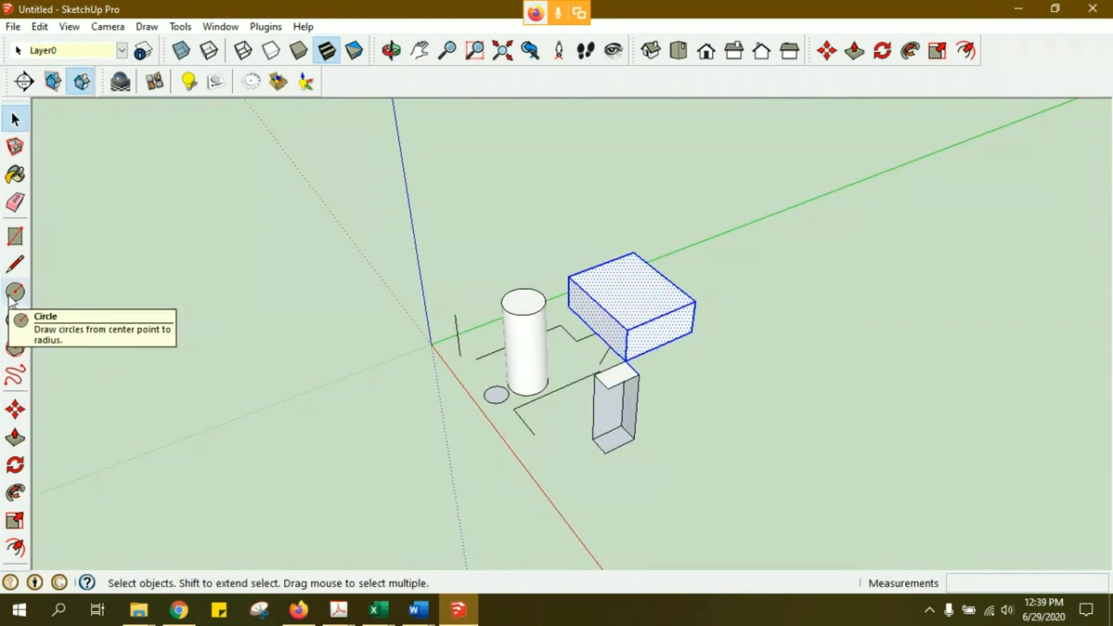
# - Copy the selected low box by its outer bottom corner about 37' 6" away along the green axis
pyautogui.click(15, 410)
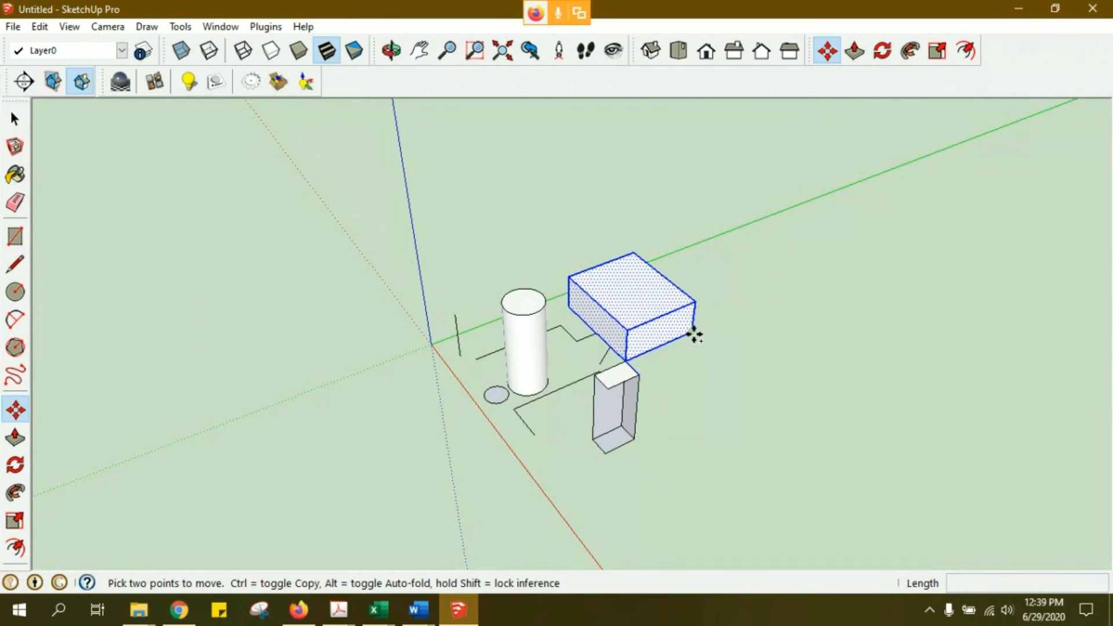
pyautogui.click(692, 333)
pyautogui.press('ctrl')
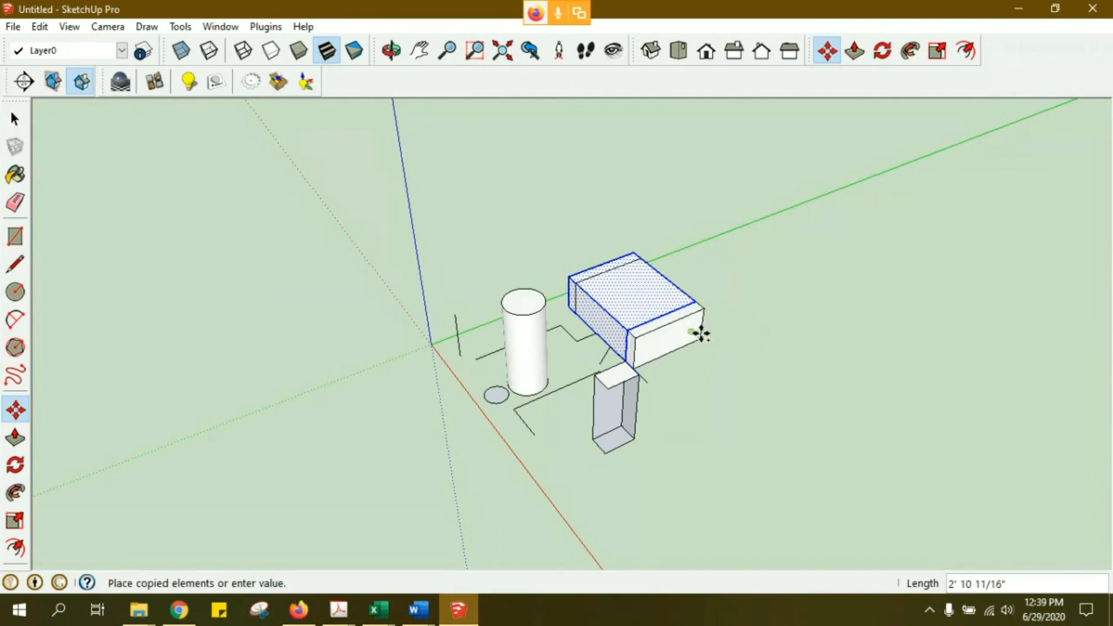
pyautogui.click(809, 286)
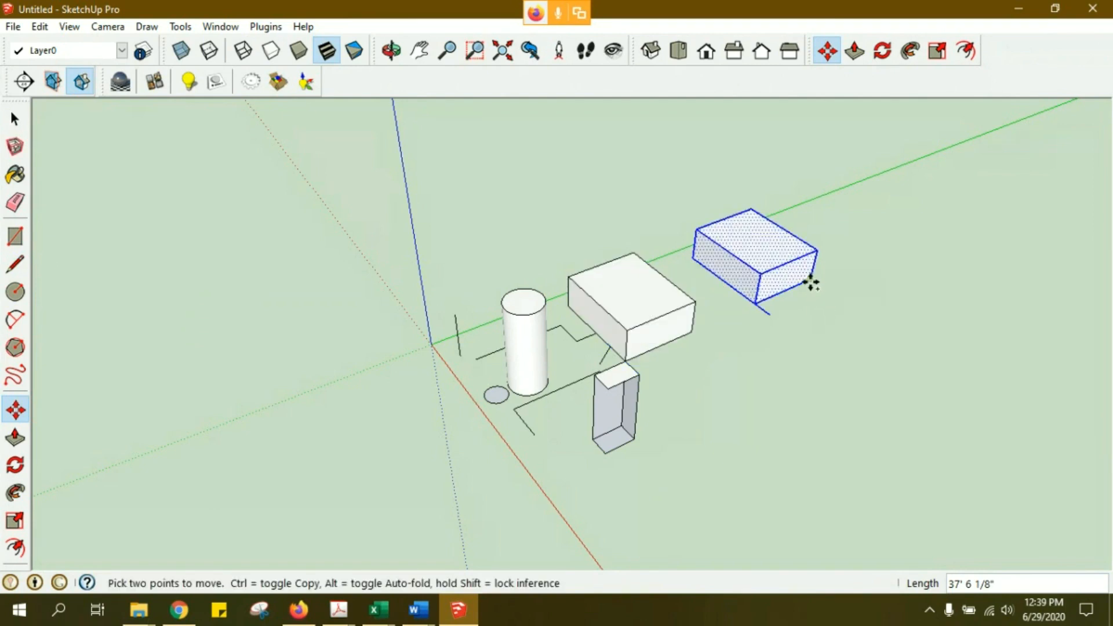
# - Copy the new box by its bottom corner about 39' 7" away along the red axis
pyautogui.click(809, 282)
pyautogui.press('ctrl')
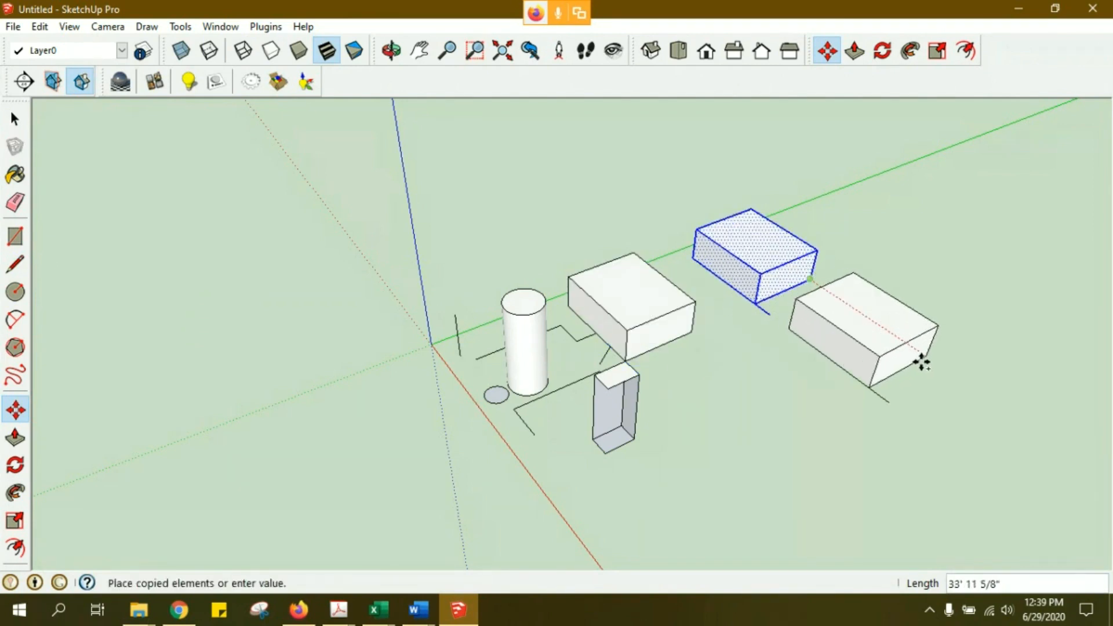
pyautogui.click(955, 386)
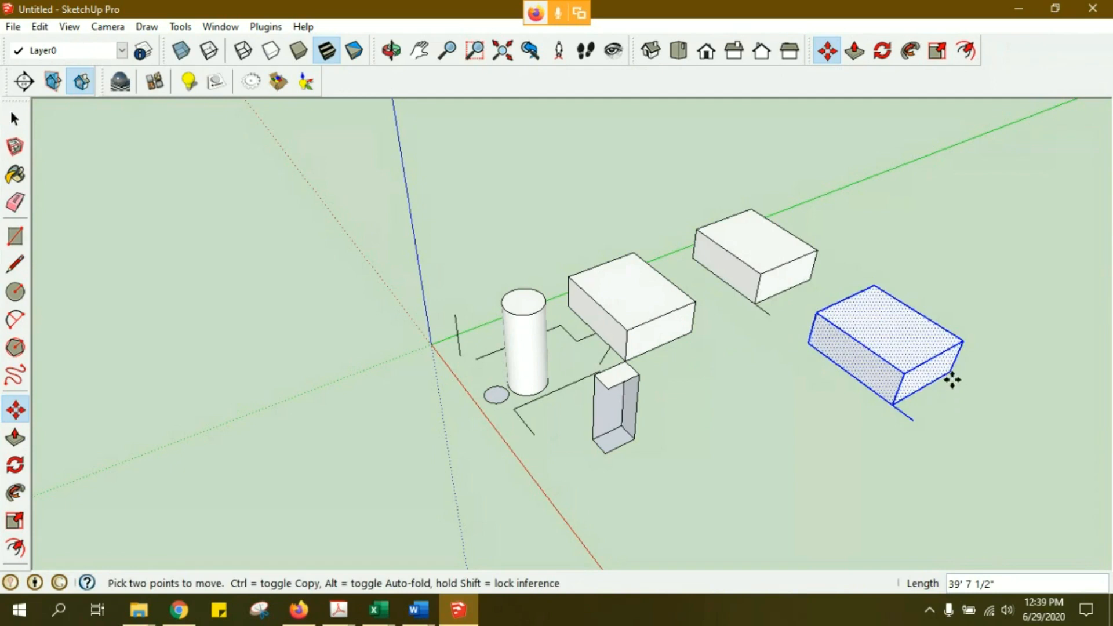
pyautogui.scroll(-4, 945, 372)
pyautogui.keyDown('shift'); pyautogui.moveTo(917, 310); pyautogui.dragTo(680, 322, button='middle'); pyautogui.keyUp('shift')
pyautogui.scroll(4, 693, 346)
pyautogui.press('space')
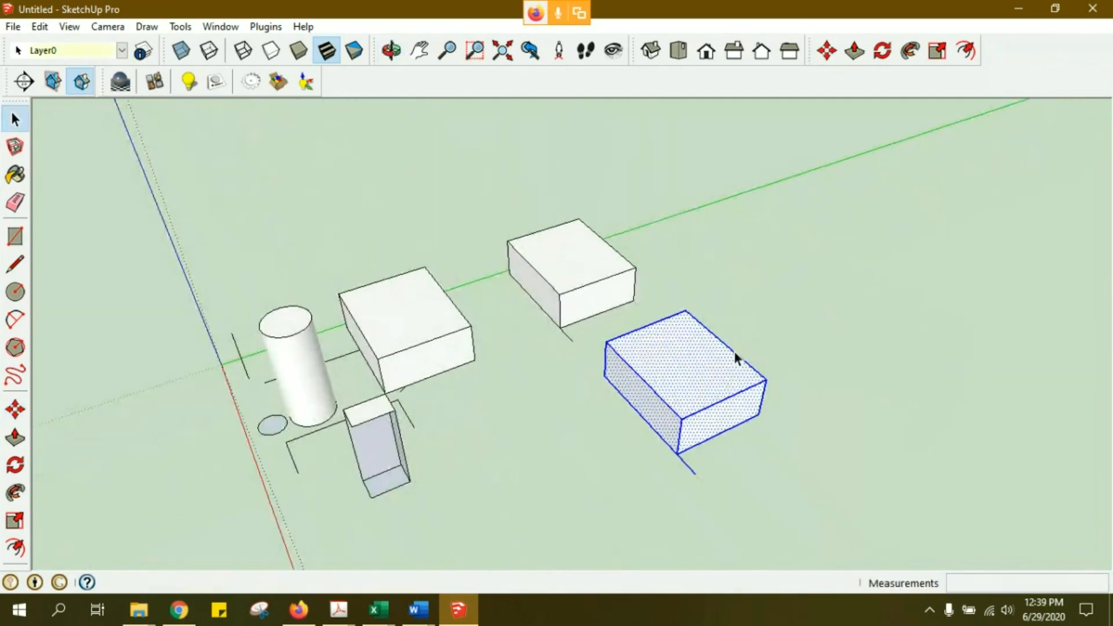
# - Delete the stray line at the bottom corner of the newest box copy and select the whole box
pyautogui.scroll(-2, 733, 349)
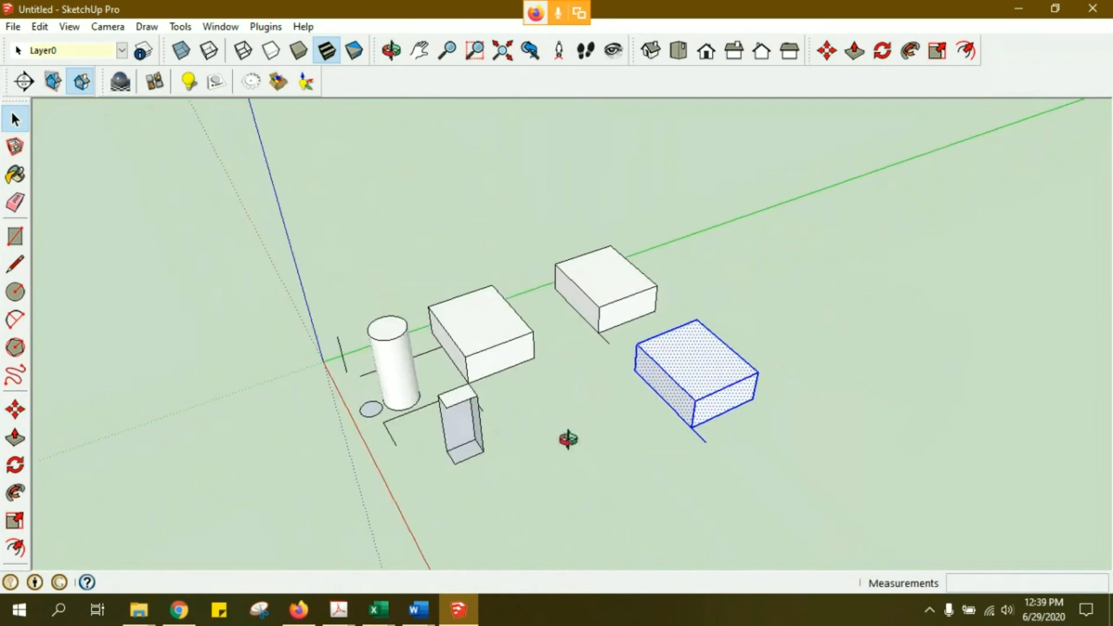
pyautogui.moveTo(552, 433); pyautogui.dragTo(792, 388, button='middle')
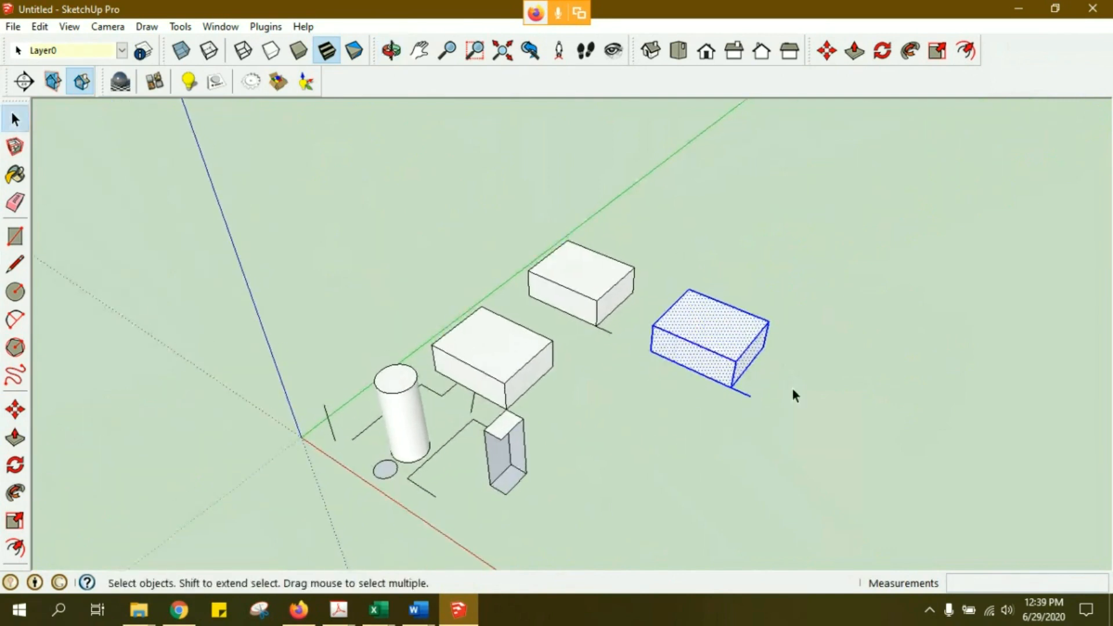
pyautogui.click(756, 409)
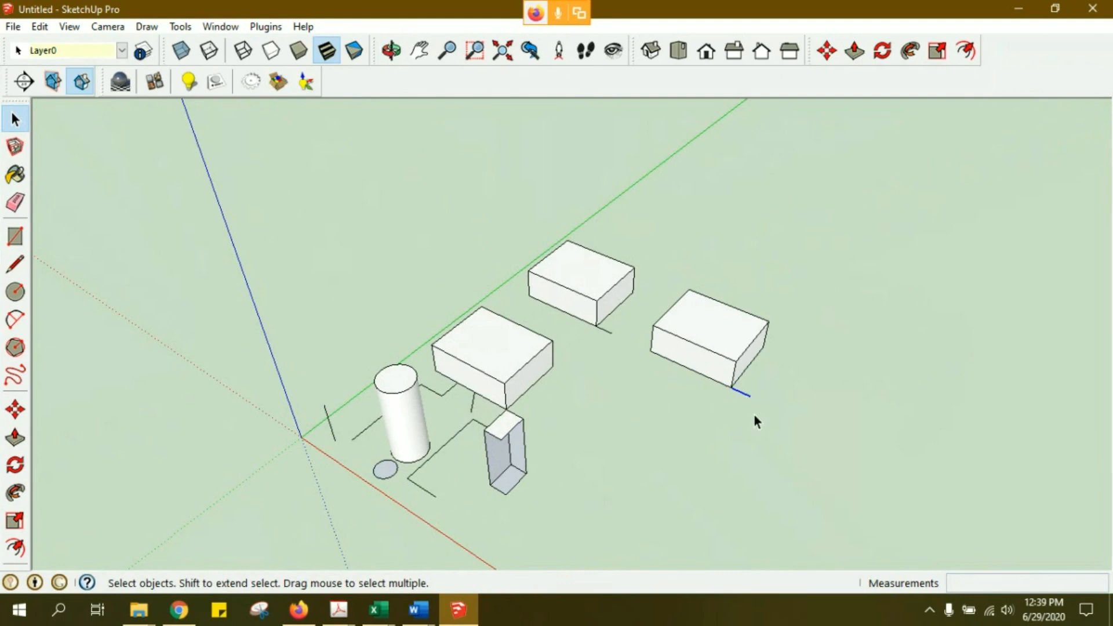
pyautogui.moveTo(710, 384); pyautogui.dragTo(736, 368, button='middle')
pyautogui.moveTo(623, 232); pyautogui.dragTo(830, 405)
pyautogui.moveTo(834, 415); pyautogui.dragTo(536, 283, button='middle')
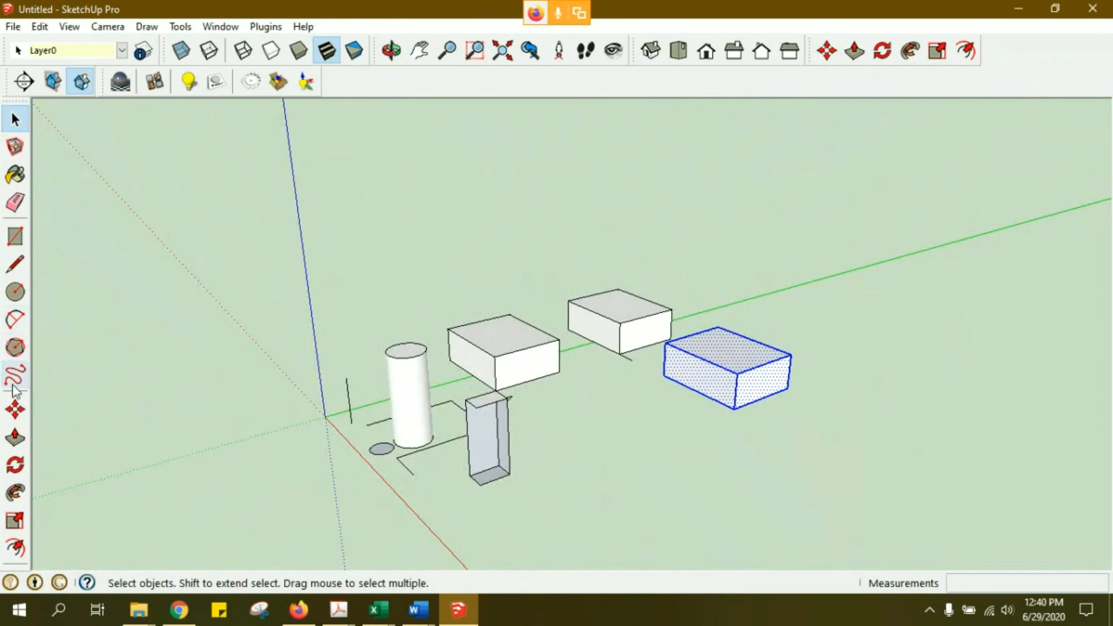
# - Start rotating the selected box copy around the blue direction, with the rotation centre at its outer bottom corner
pyautogui.click(15, 465)
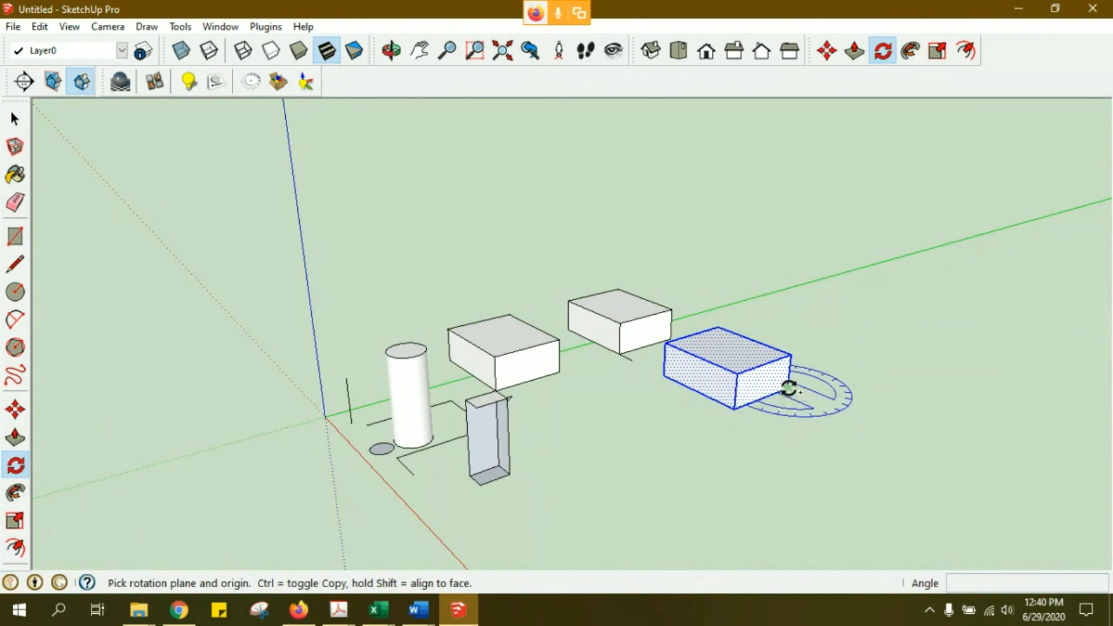
pyautogui.click(788, 387)
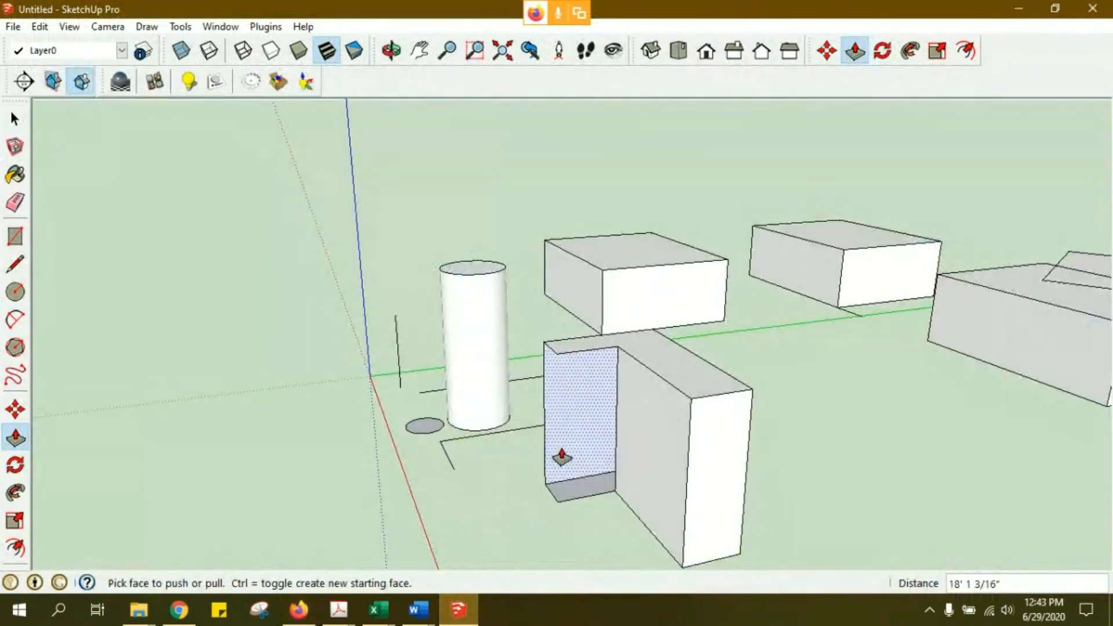
# - Push the end face of the block extended from the tall box inward by about 1' 8"
pyautogui.moveTo(562, 460); pyautogui.dragTo(770, 432, button='middle')
pyautogui.scroll(-2, 735, 450)
pyautogui.scroll(3, 770, 427)
pyautogui.moveTo(770, 427)
pyautogui.mouseDown()
pyautogui.moveTo(817, 455)
pyautogui.moveTo(757, 419)
pyautogui.mouseUp()
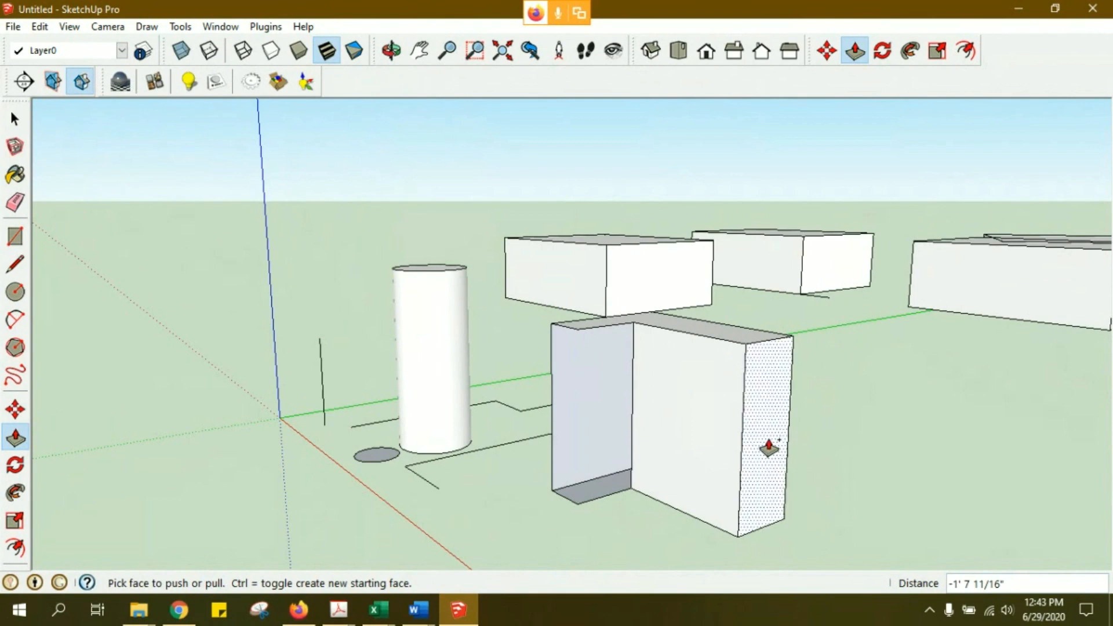
# - Extend the block's end face outward with Push/Pull and pull its side section out about 10' as a perpendicular wing
pyautogui.moveTo(768, 444); pyautogui.dragTo(867, 464)
pyautogui.moveTo(796, 452); pyautogui.dragTo(694, 462)
pyautogui.moveTo(693, 461); pyautogui.dragTo(826, 475, button='middle')
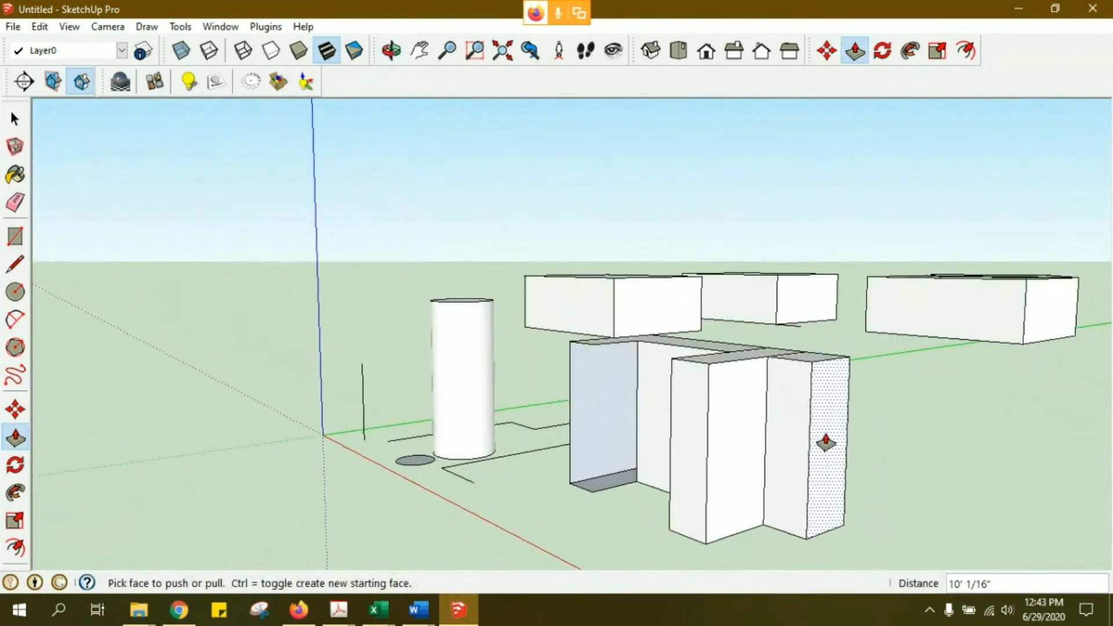
# - Extend the wall's end face with a section about 7' 10" long and pull that section's side out about 18' 5"
pyautogui.moveTo(829, 454); pyautogui.dragTo(949, 491)
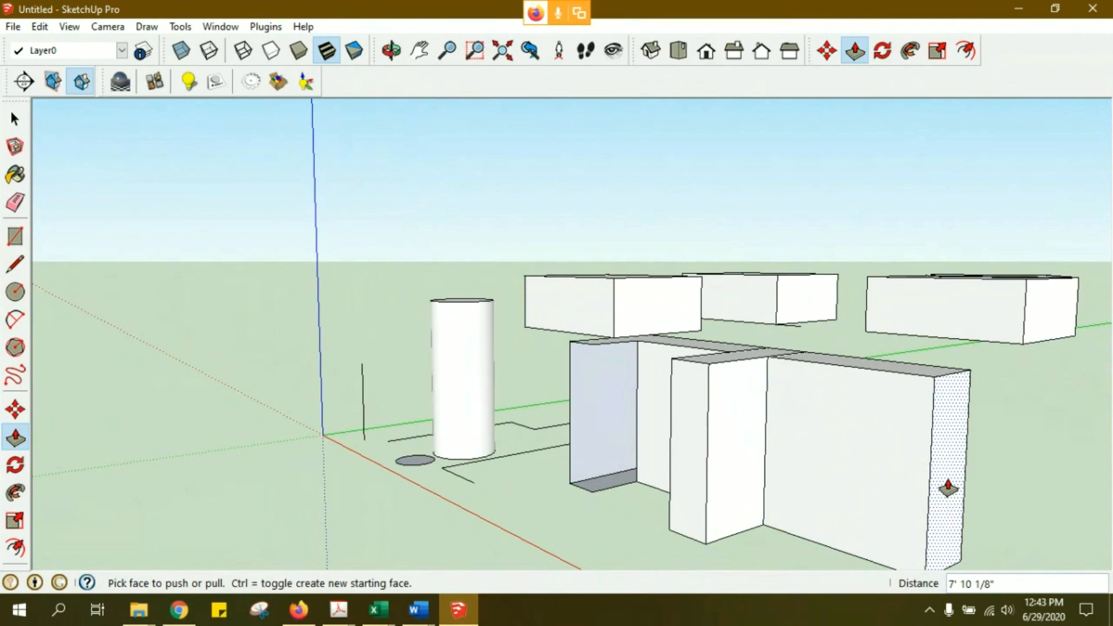
pyautogui.scroll(-2, 949, 479)
pyautogui.scroll(2, 955, 492)
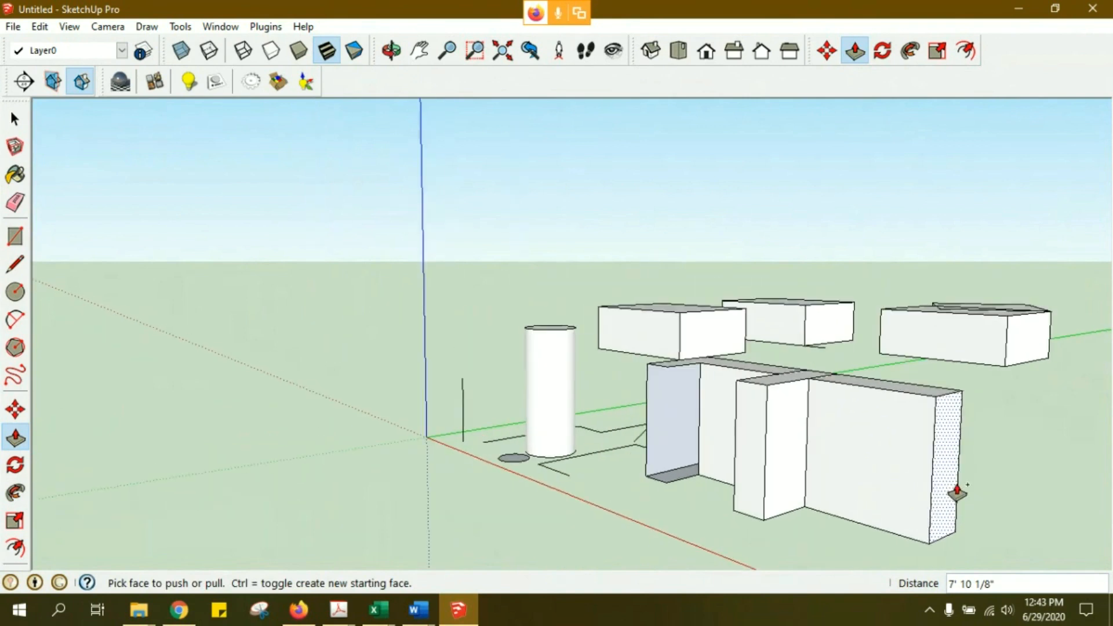
pyautogui.moveTo(946, 472); pyautogui.dragTo(900, 459)
pyautogui.moveTo(900, 459); pyautogui.dragTo(869, 467, button='middle')
pyautogui.scroll(-2, 837, 390)
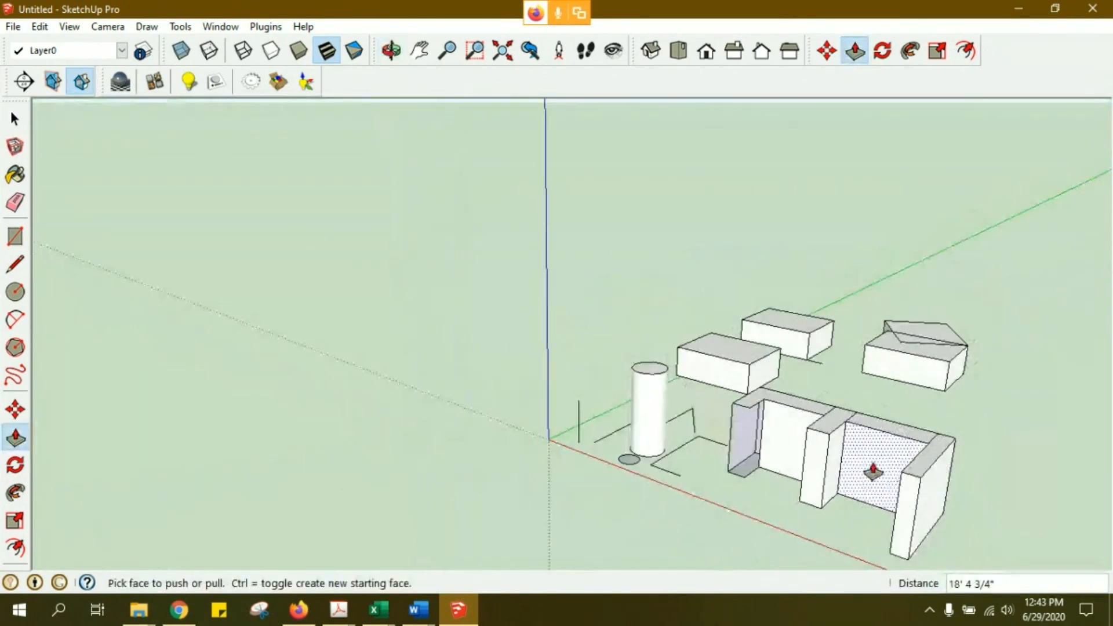
# - Raise the top face of the original low box with Push/Pull and extrude a second separate level on top
pyautogui.scroll(4, 835, 373)
pyautogui.scroll(2, 835, 372)
pyautogui.moveTo(547, 360); pyautogui.dragTo(568, 330, button='middle')
pyautogui.moveTo(569, 330); pyautogui.dragTo(580, 226)
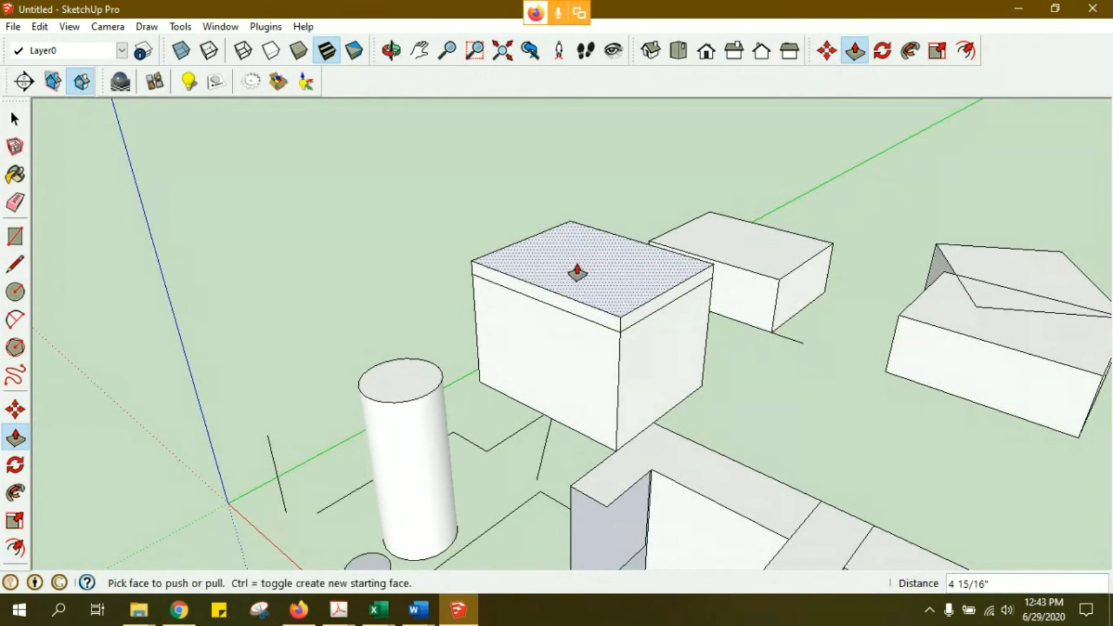
pyautogui.moveTo(576, 291); pyautogui.dragTo(633, 186)
pyautogui.moveTo(634, 186); pyautogui.dragTo(628, 331, button='middle')
pyautogui.scroll(-3, 634, 255)
pyautogui.scroll(-1, 629, 333)
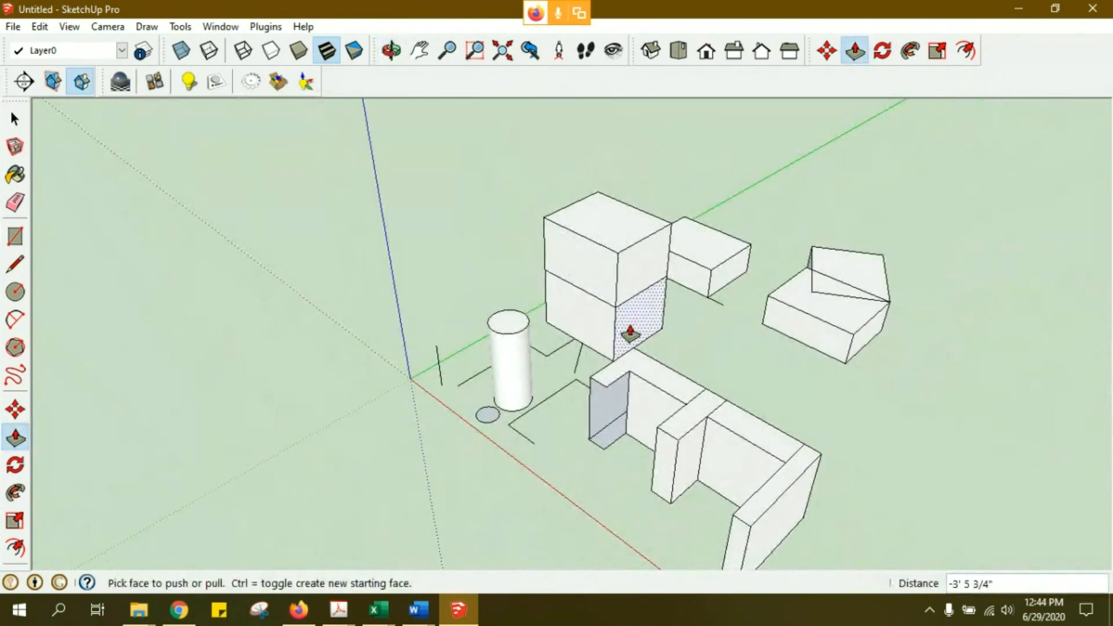
# - Pull the recessed wall face between the open tall box and the first wing forward by about 2' 10"
pyautogui.moveTo(683, 303); pyautogui.dragTo(626, 254, button='middle')
pyautogui.moveTo(524, 367); pyautogui.dragTo(680, 388, button='middle')
pyautogui.scroll(3, 663, 400)
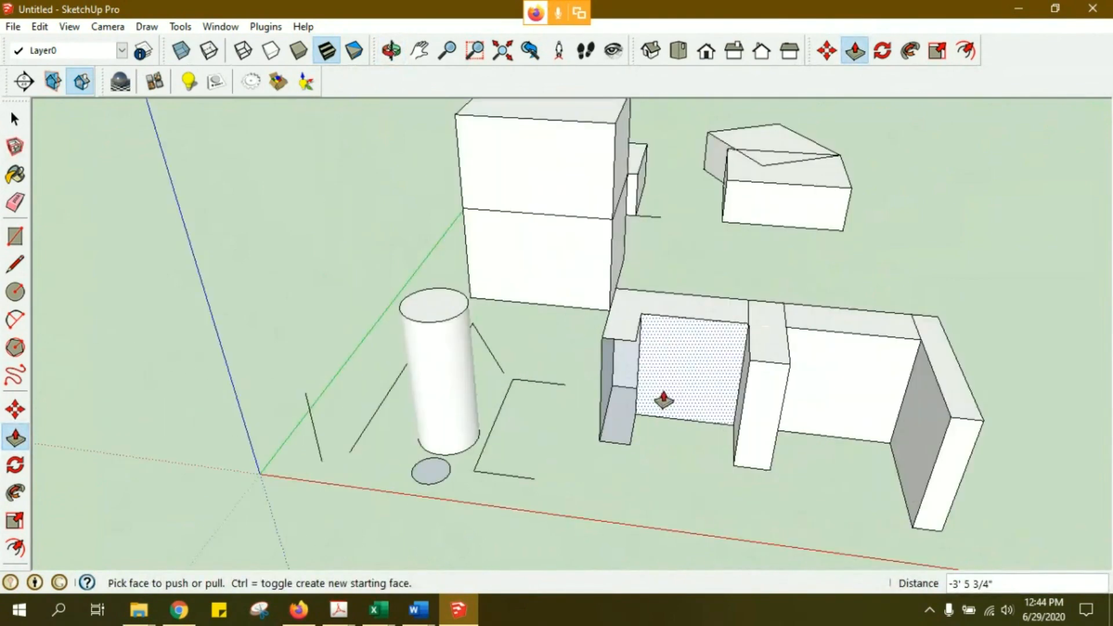
pyautogui.moveTo(692, 366); pyautogui.dragTo(682, 399)
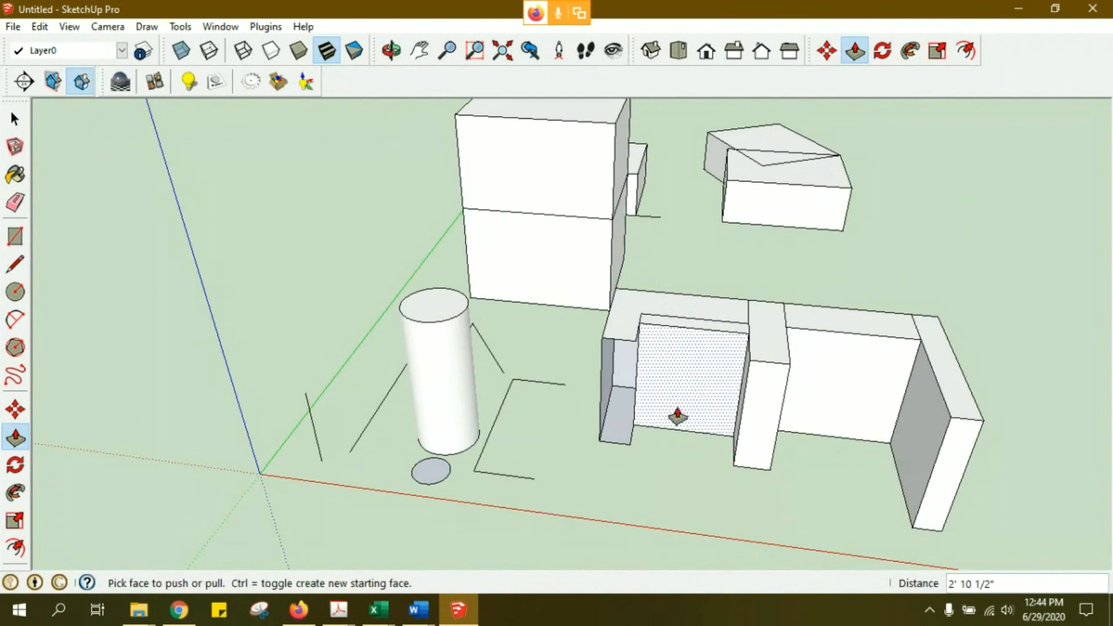
pyautogui.moveTo(682, 399); pyautogui.dragTo(646, 392, button='middle')
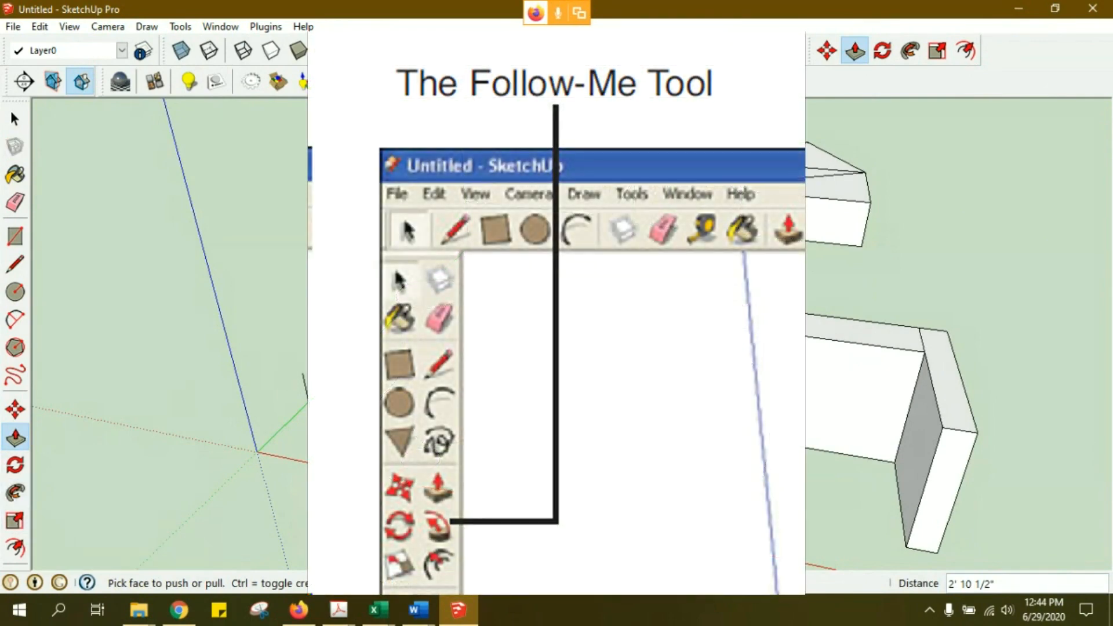
pyautogui.scroll(-2, 418, 380)
pyautogui.moveTo(386, 382)
pyautogui.mouseDown(button='middle')
pyautogui.moveTo(454, 380)
pyautogui.moveTo(439, 417)
pyautogui.moveTo(387, 452)
pyautogui.mouseUp(button='middle')
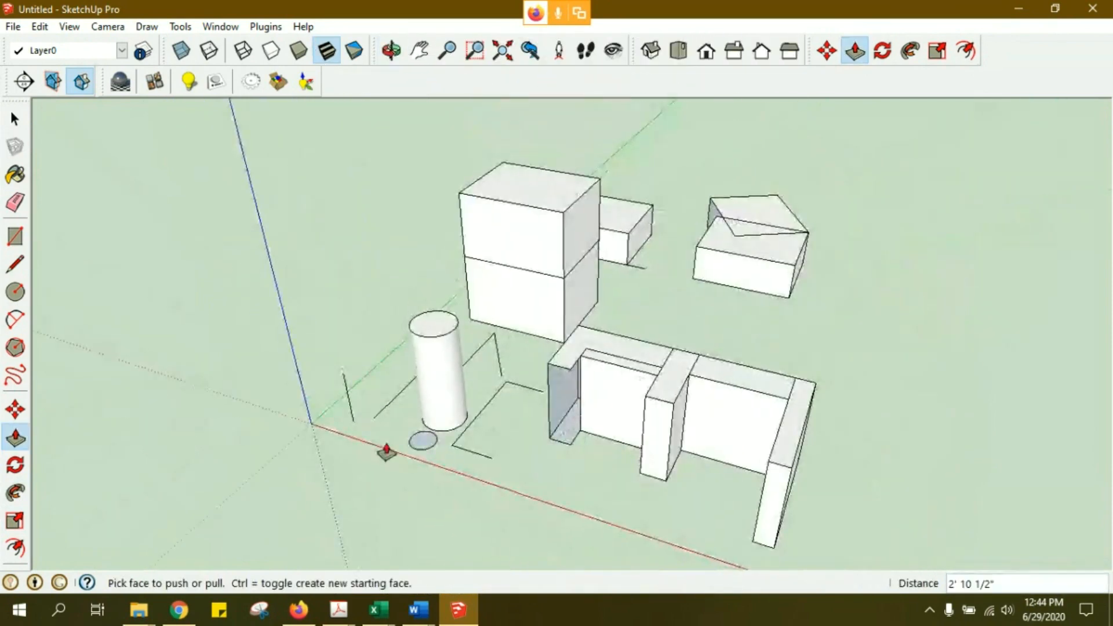
pyautogui.scroll(2, 414, 445)
pyautogui.scroll(1, 444, 464)
pyautogui.scroll(-1, 450, 458)
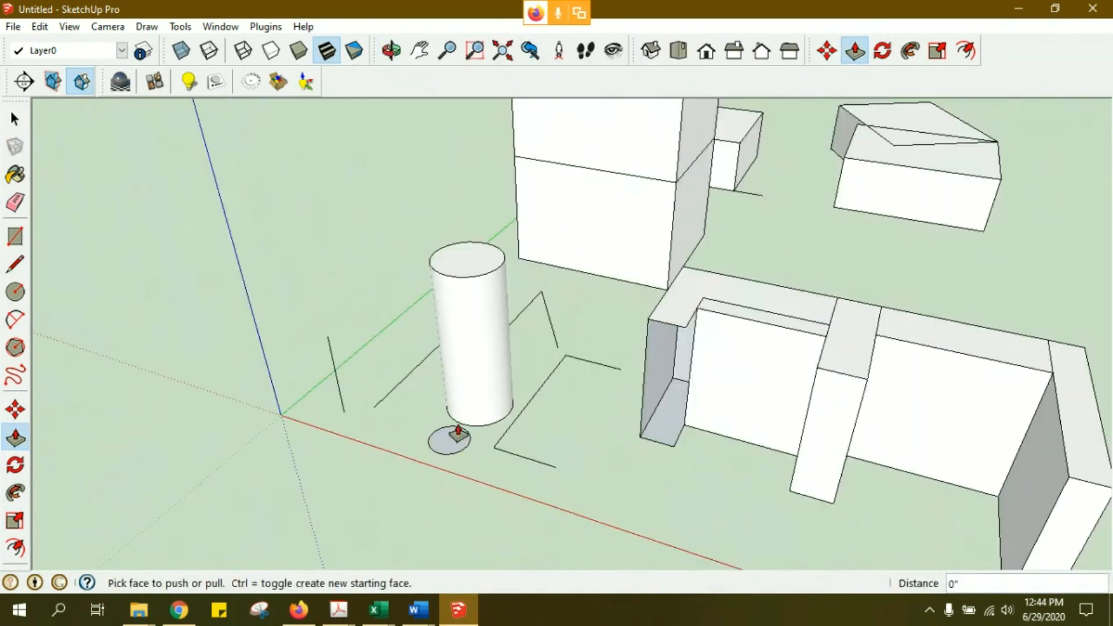
# - Draw two circles on the empty ground beyond the wall, the first with a radius of about 11'
pyautogui.scroll(-4, 626, 422)
pyautogui.moveTo(725, 460)
pyautogui.mouseDown(button='middle')
pyautogui.moveTo(584, 398)
pyautogui.moveTo(516, 393)
pyautogui.mouseUp(button='middle')
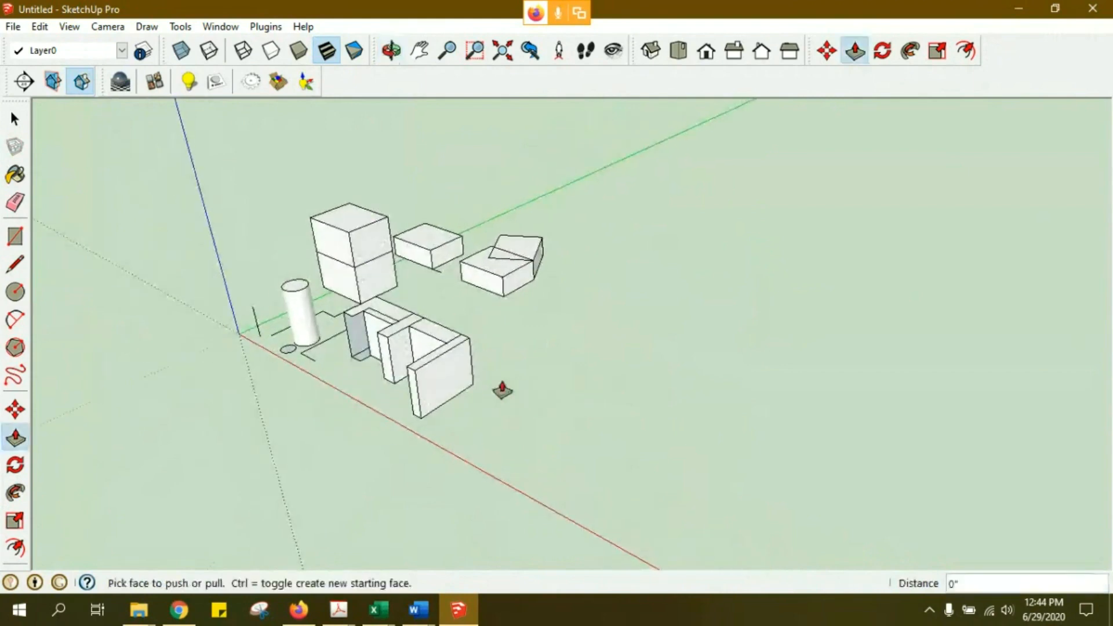
pyautogui.click(15, 292)
pyautogui.click(601, 380)
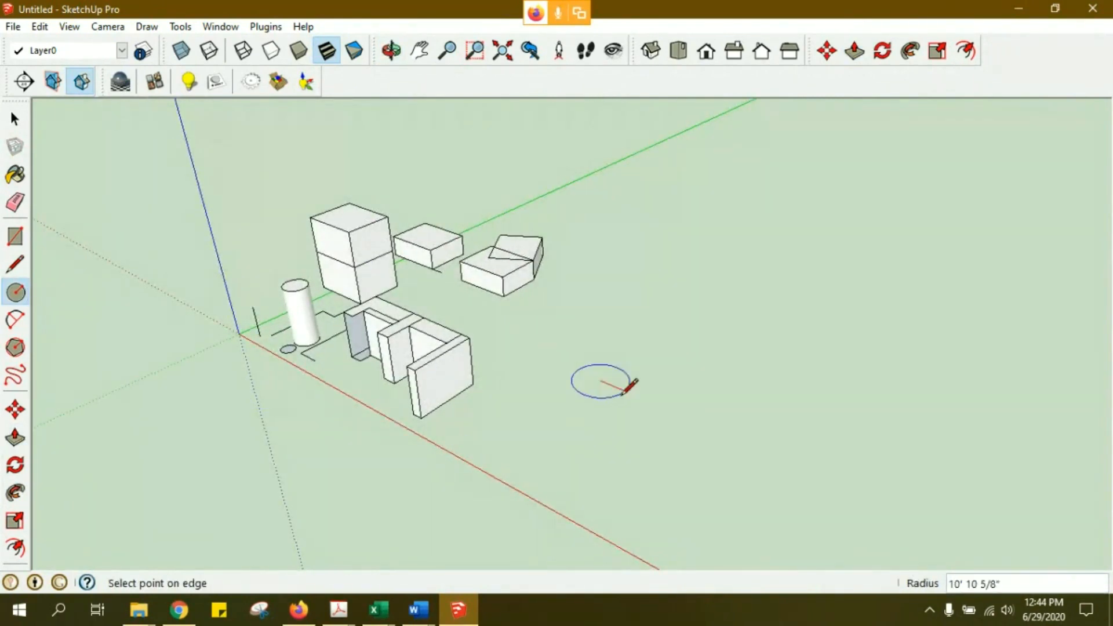
pyautogui.click(627, 384)
pyautogui.moveTo(623, 389); pyautogui.dragTo(583, 373, button='middle')
pyautogui.click(742, 303)
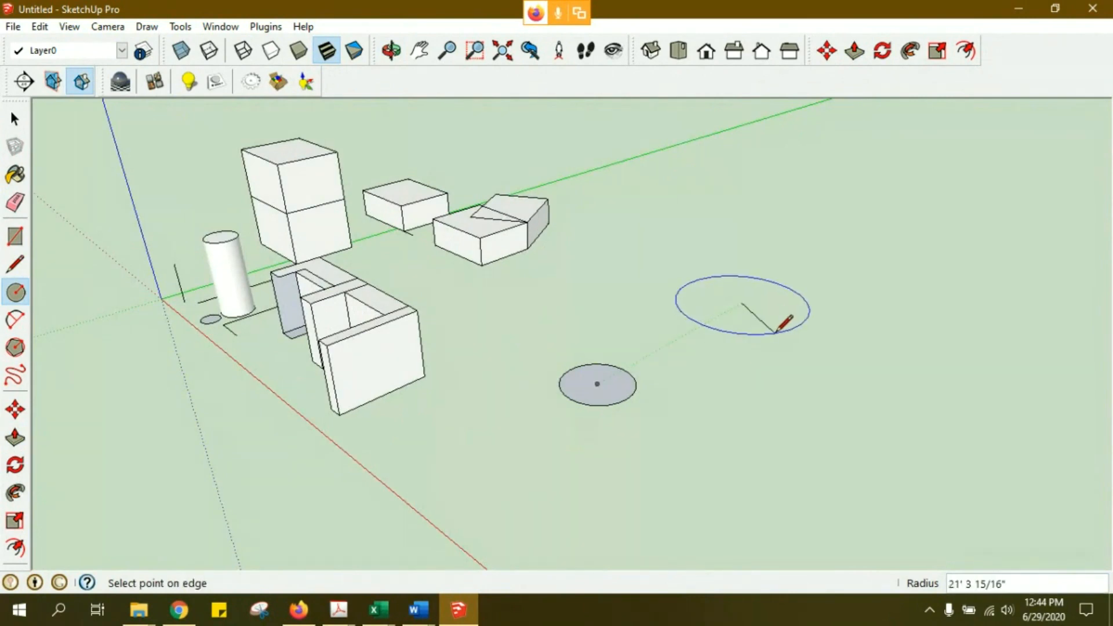
pyautogui.click(772, 320)
pyautogui.press('space')
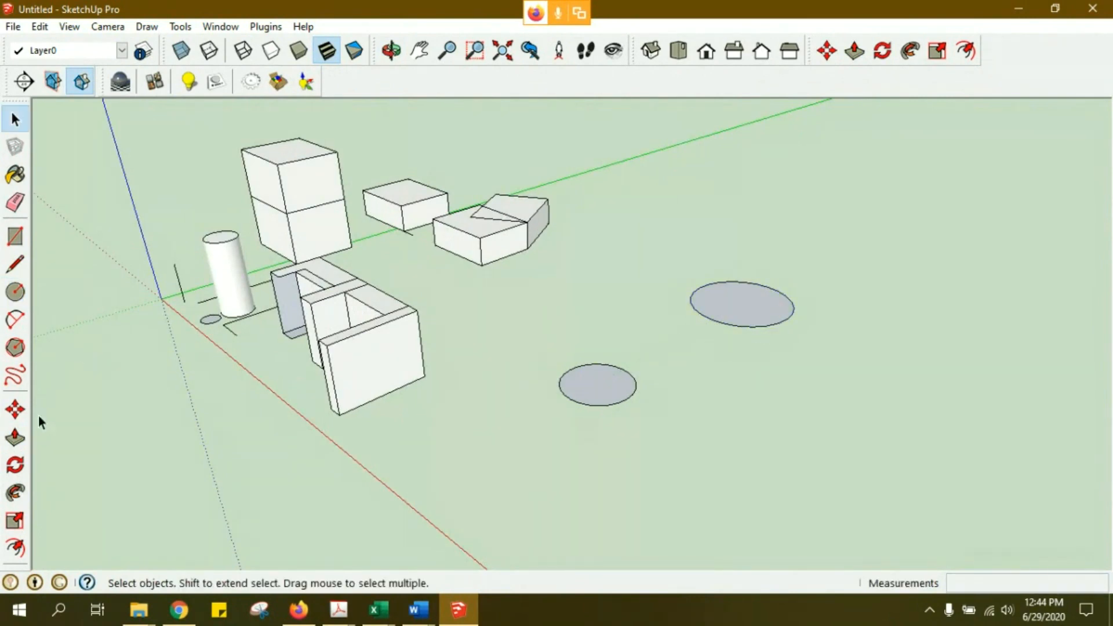
# - Extrude the first large circle upward into a cylinder with Push/Pull
pyautogui.click(15, 438)
pyautogui.moveTo(602, 383); pyautogui.dragTo(609, 294)
pyautogui.moveTo(608, 293); pyautogui.dragTo(622, 335, button='middle')
pyautogui.press('space')
# - Draw a stepped four-segment path from the flat circle's centre: up about 47' 6", along the green axis, up again, and along the green axis
pyautogui.moveTo(743, 381)
pyautogui.mouseDown(button='middle')
pyautogui.moveTo(691, 413)
pyautogui.moveTo(703, 356)
pyautogui.moveTo(659, 439)
pyautogui.moveTo(658, 475)
pyautogui.mouseUp(button='middle')
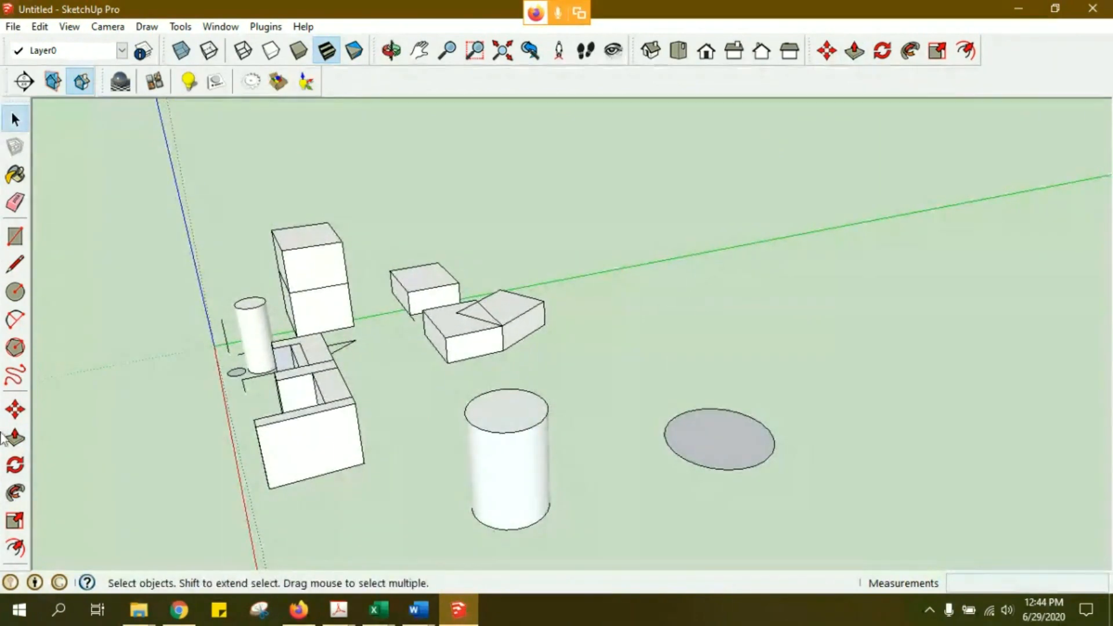
pyautogui.click(16, 263)
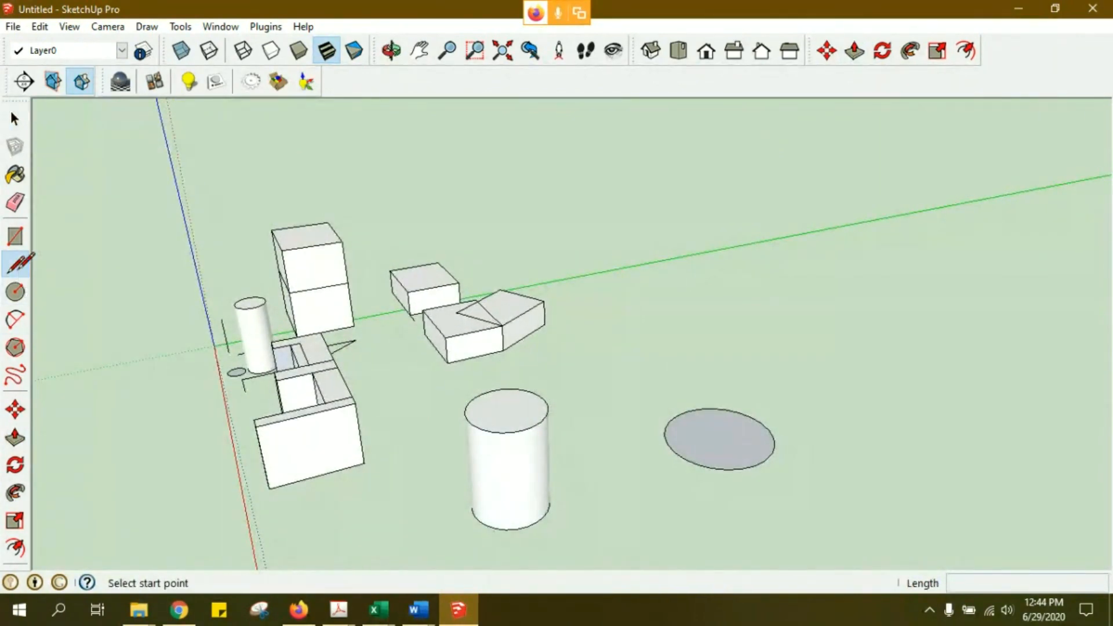
pyautogui.click(717, 439)
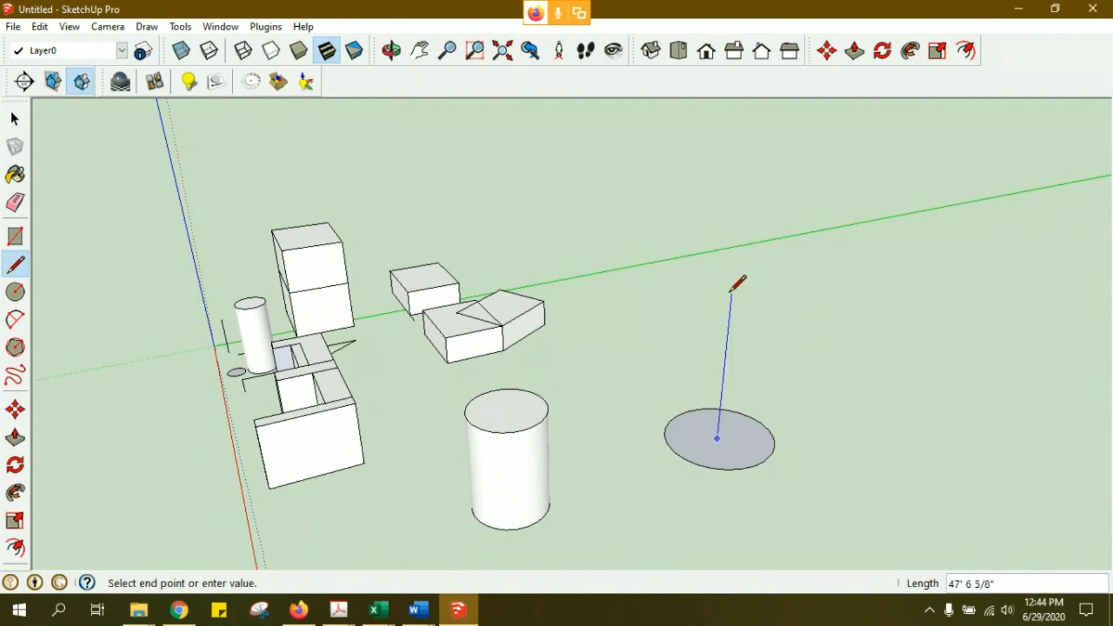
pyautogui.click(801, 278)
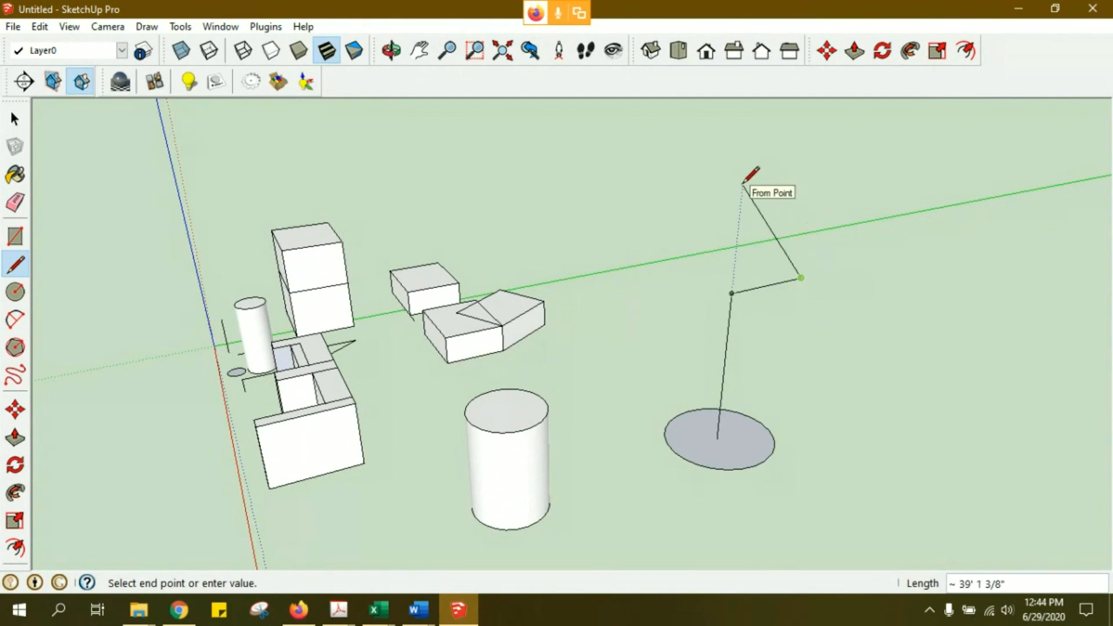
pyautogui.click(821, 133)
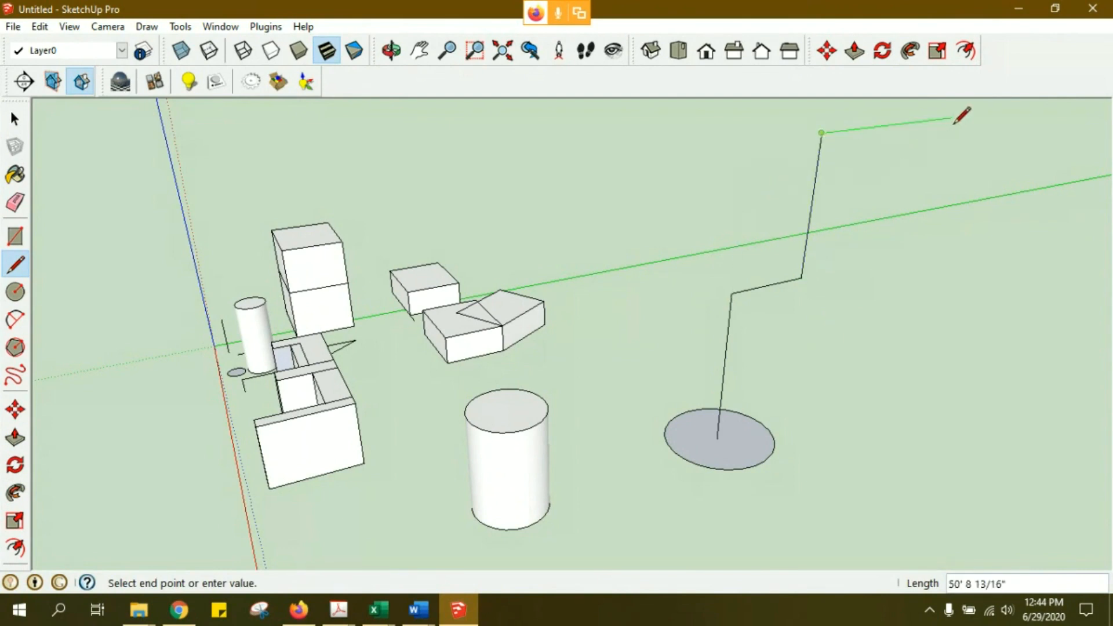
pyautogui.click(975, 115)
pyautogui.press('Escape')
pyautogui.moveTo(937, 227); pyautogui.dragTo(893, 270, button='middle')
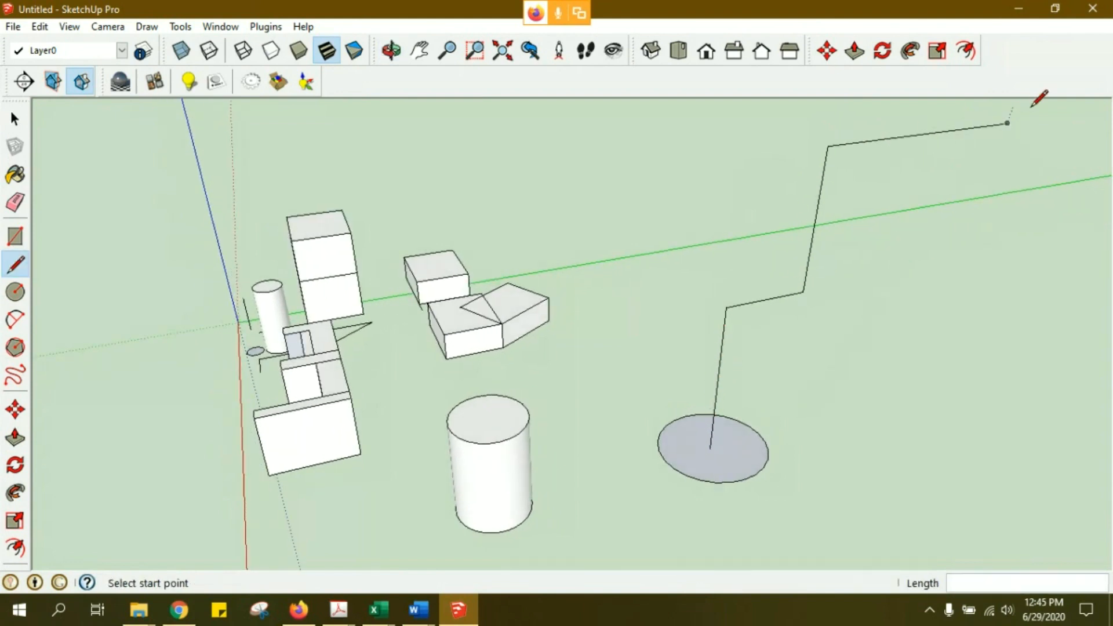
pyautogui.press('space')
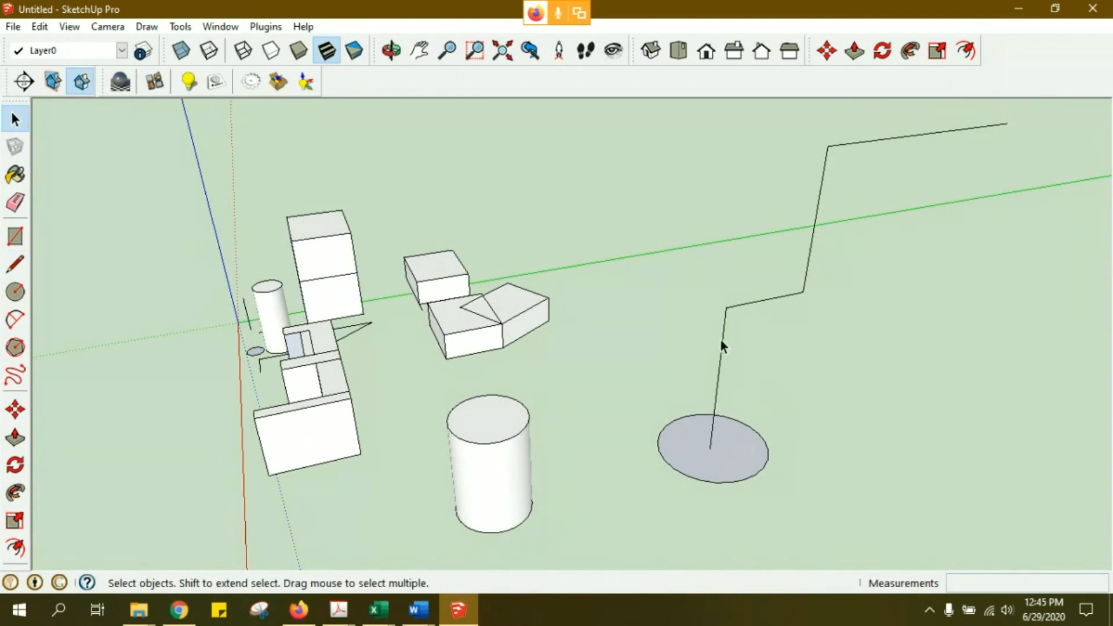
# - Select all four path segments and extrude the circle along them with Follow Me to form a bent pipe
pyautogui.click(717, 381)
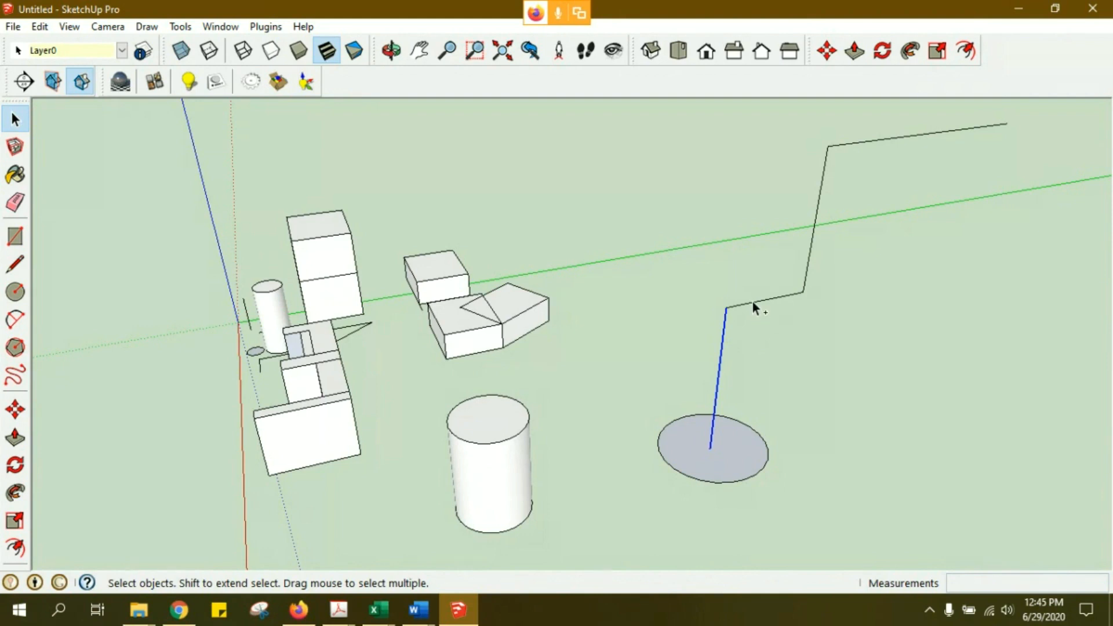
pyautogui.keyDown('ctrl'); pyautogui.click(806, 270); pyautogui.keyUp('ctrl')
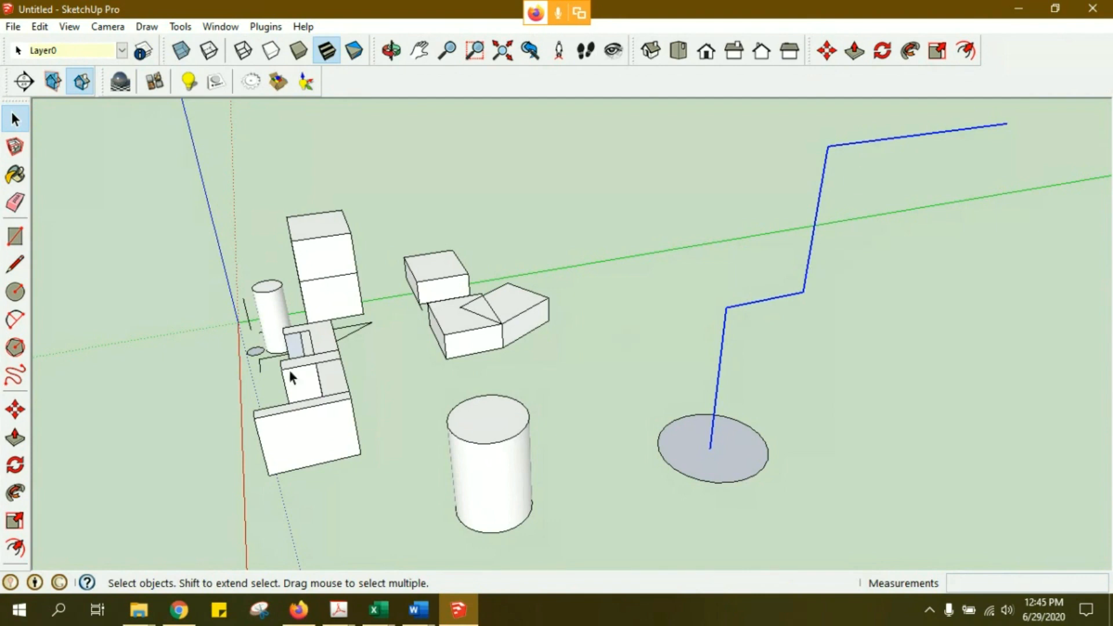
pyautogui.click(15, 494)
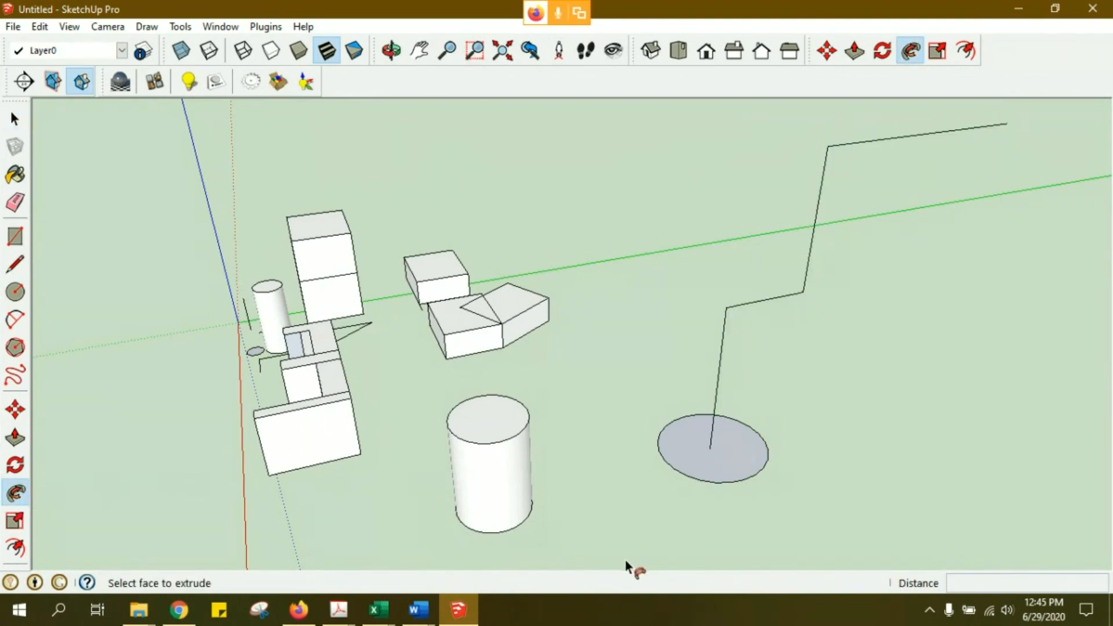
pyautogui.click(688, 453)
pyautogui.moveTo(688, 460); pyautogui.dragTo(384, 338, button='middle')
pyautogui.scroll(-5, 603, 323)
pyautogui.moveTo(604, 323); pyautogui.dragTo(837, 371, button='middle')
pyautogui.scroll(-2, 836, 369)
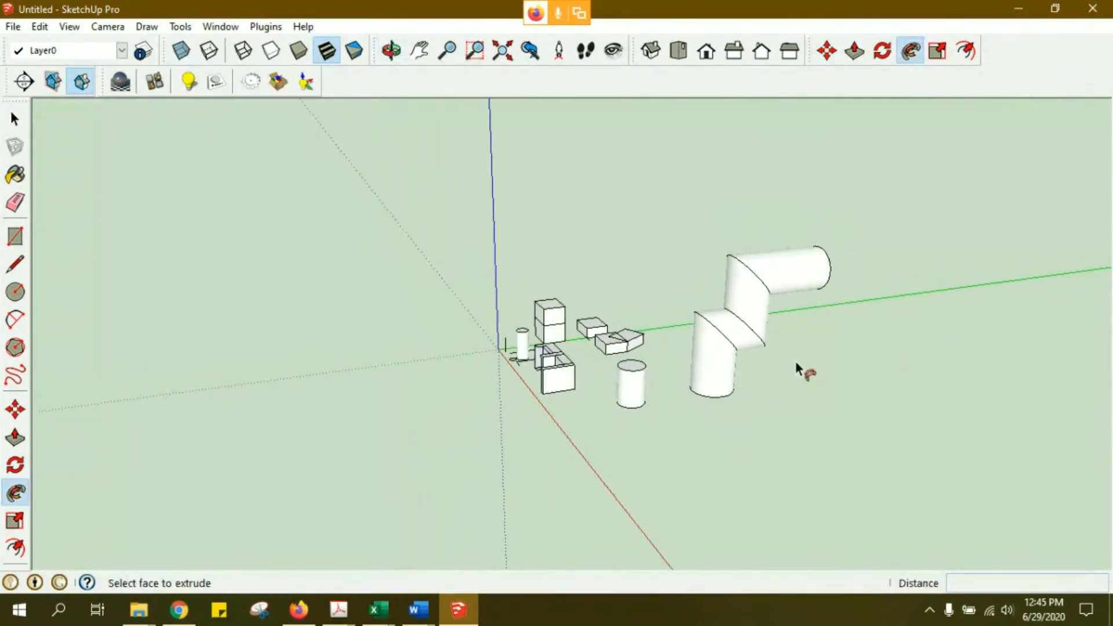
pyautogui.press('space')
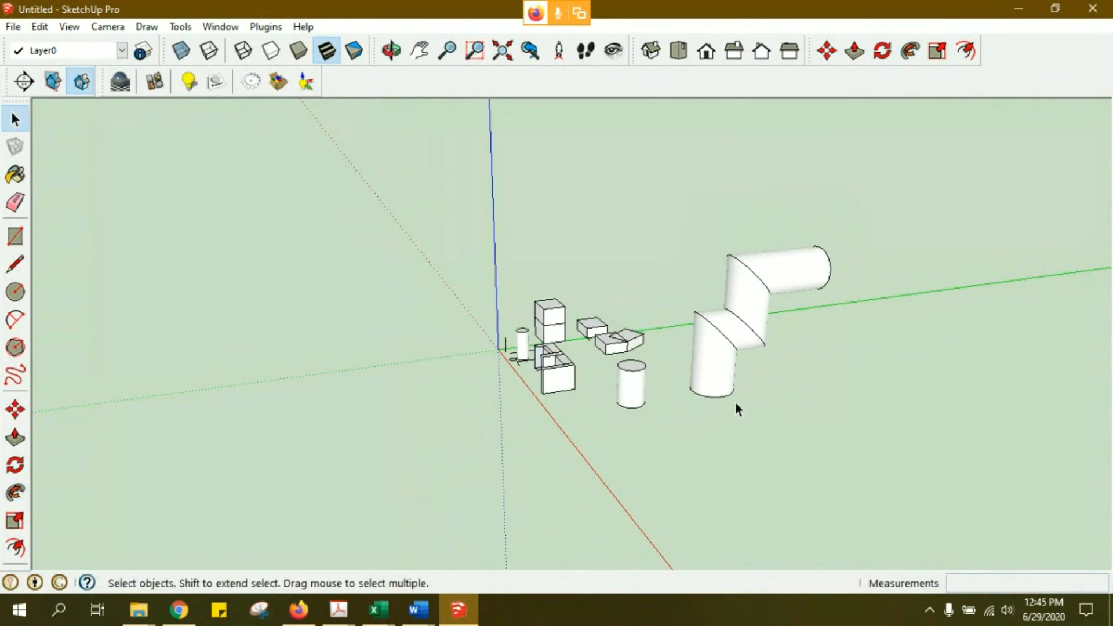
# - Draw a large rectangle on the empty ground in front of the bent pipe
pyautogui.click(15, 438)
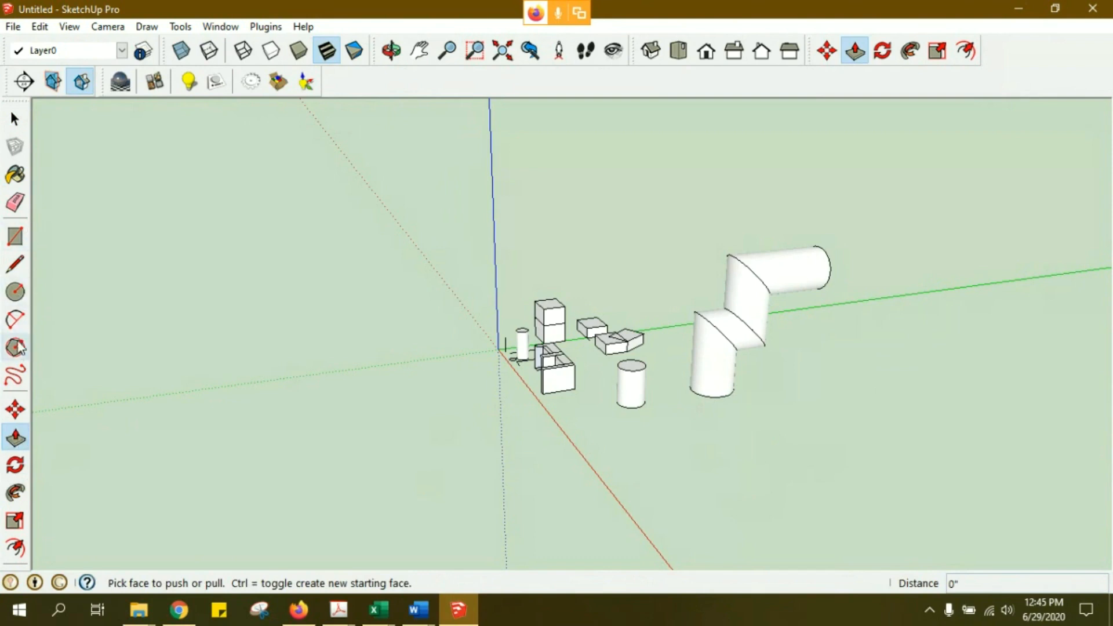
pyautogui.click(15, 237)
pyautogui.click(744, 410)
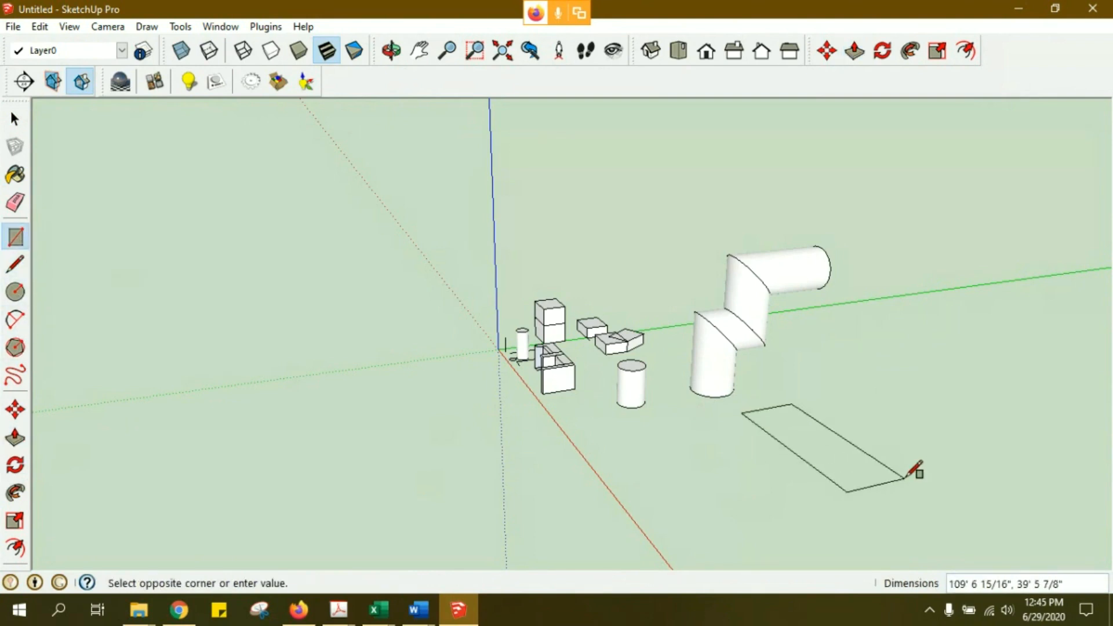
pyautogui.click(1023, 439)
pyautogui.press('space')
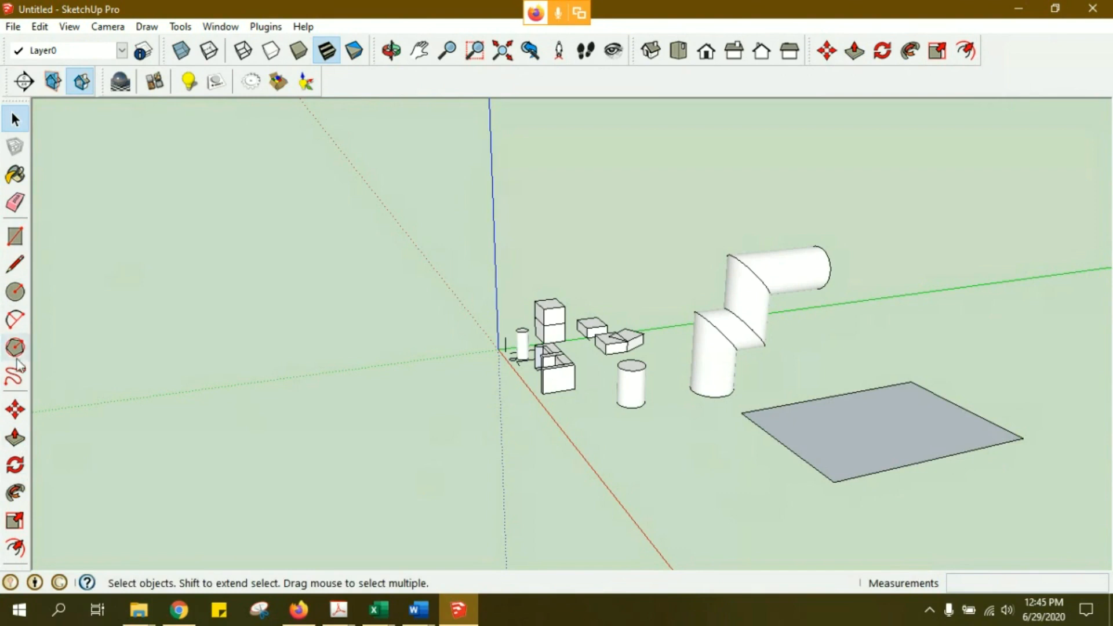
# - Extrude the large ground rectangle upward into a box with Push/Pull
pyautogui.click(16, 436)
pyautogui.click(809, 450)
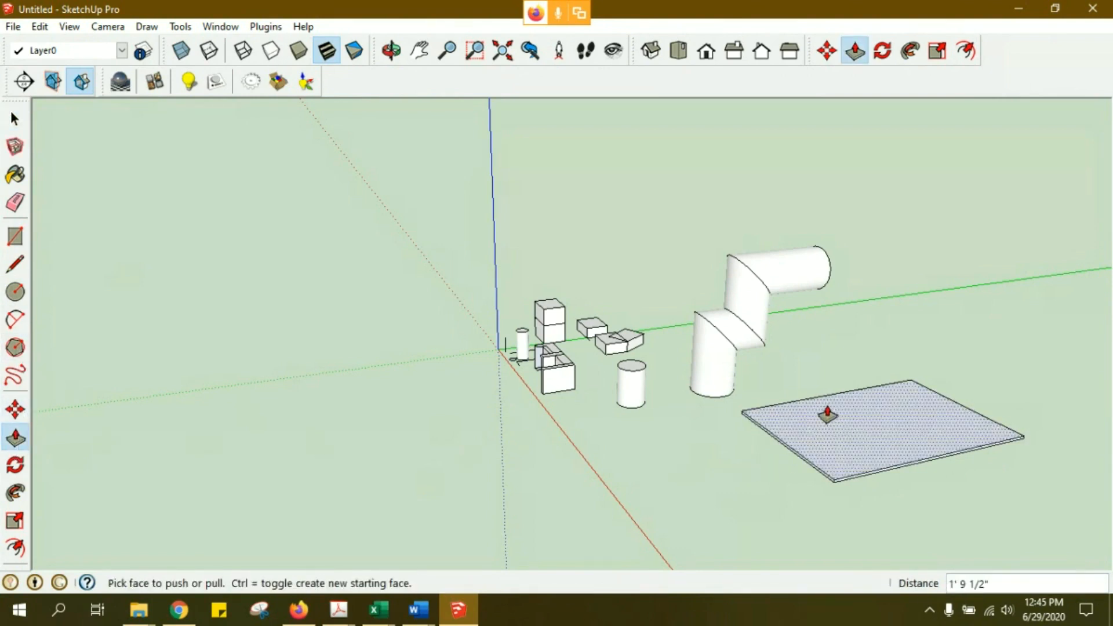
pyautogui.moveTo(835, 432); pyautogui.dragTo(834, 382)
pyautogui.press('space')
# - Draw a closed upright L-shaped profile from the large box's near top corner, with an overhanging arm about 5' high
pyautogui.moveTo(834, 415); pyautogui.dragTo(752, 361, button='middle')
pyautogui.scroll(5, 826, 367)
pyautogui.scroll(4, 748, 394)
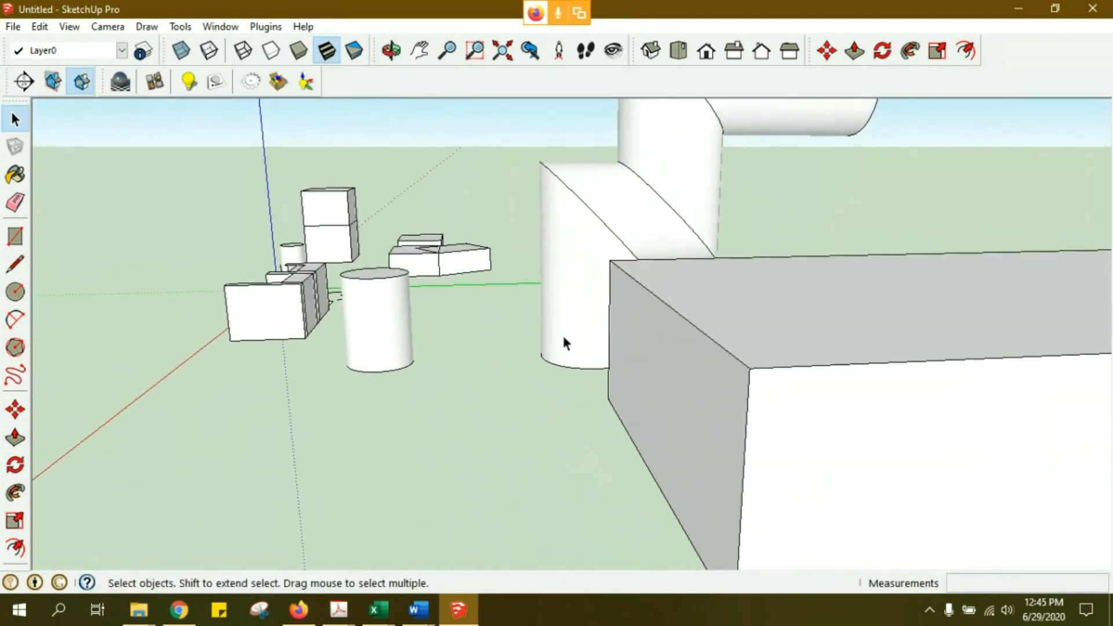
pyautogui.click(15, 264)
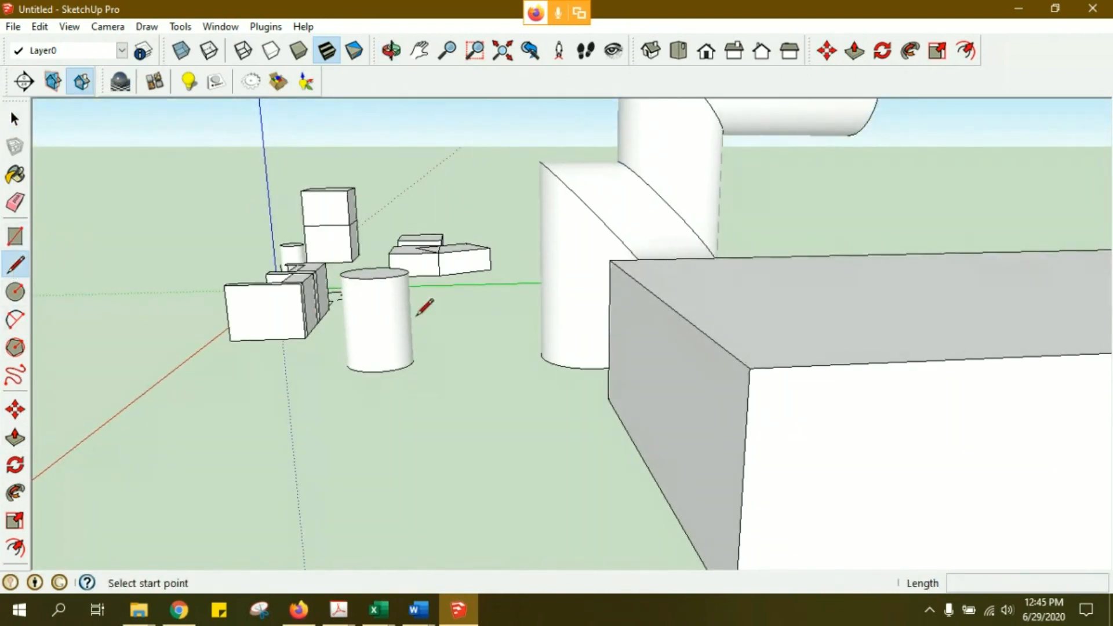
pyautogui.click(750, 366)
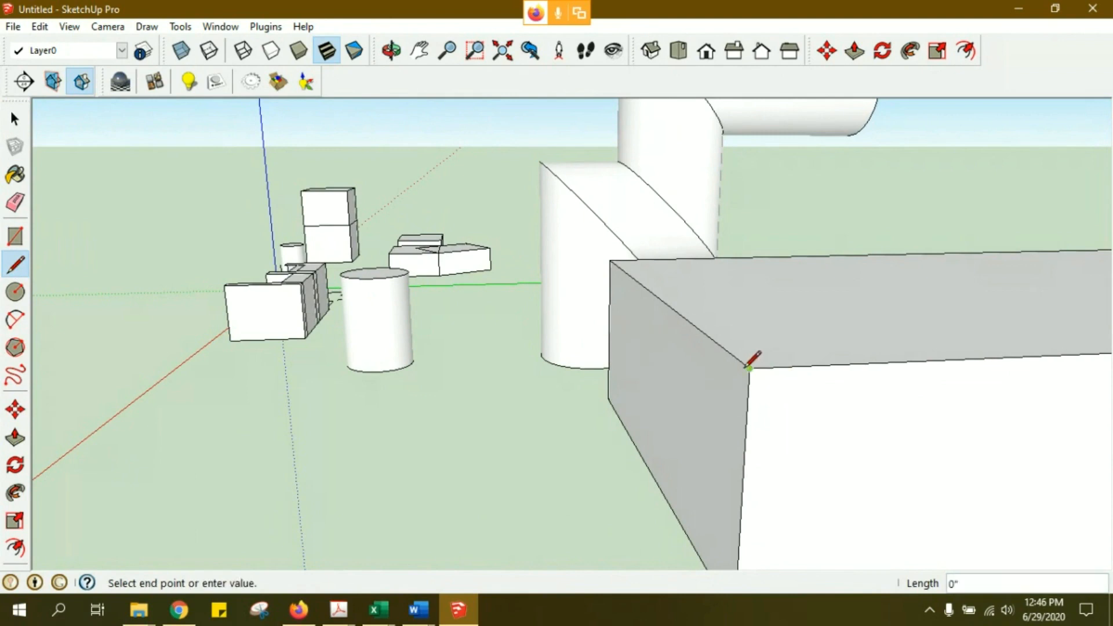
pyautogui.click(713, 369)
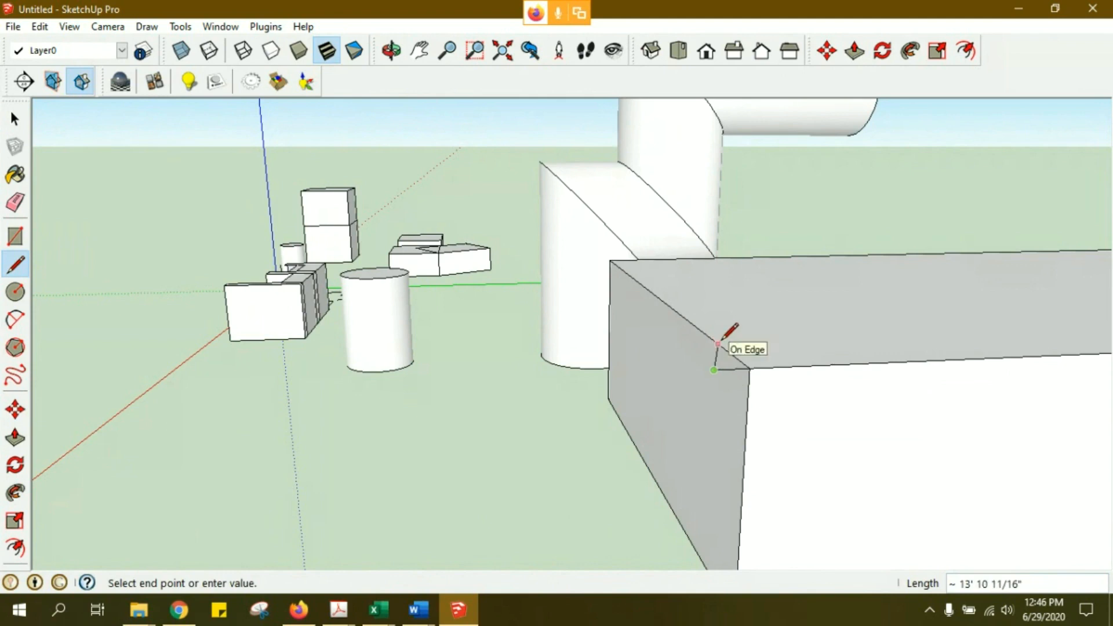
pyautogui.moveTo(722, 320)
pyautogui.mouseDown(button='middle')
pyautogui.moveTo(708, 345)
pyautogui.moveTo(699, 316)
pyautogui.moveTo(720, 296)
pyautogui.moveTo(723, 320)
pyautogui.mouseUp(button='middle')
pyautogui.click(707, 283)
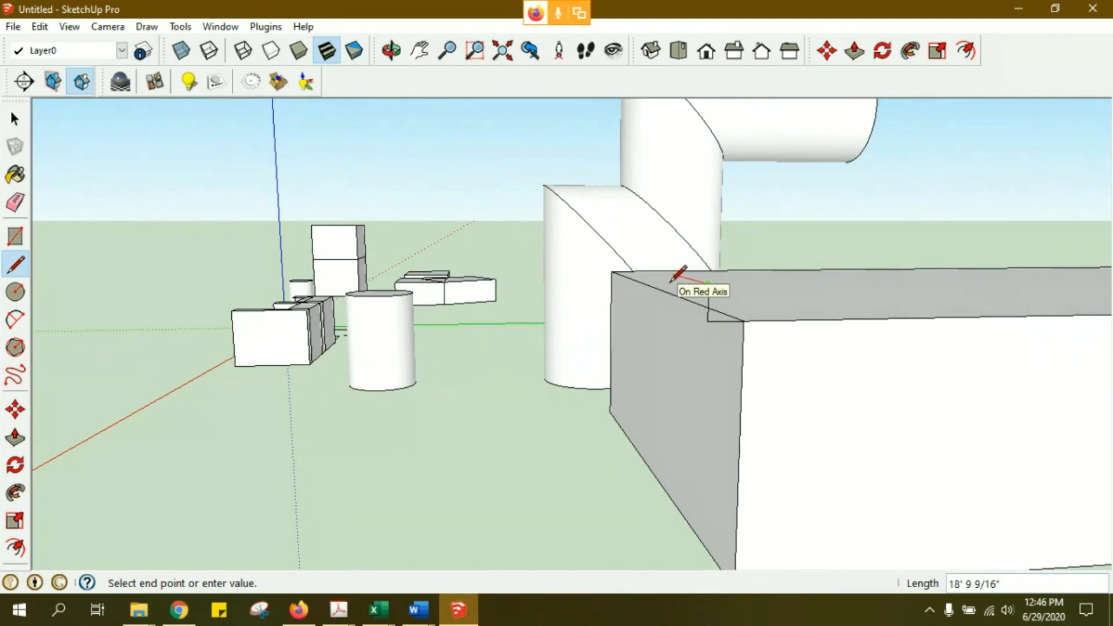
pyautogui.moveTo(671, 281); pyautogui.dragTo(653, 355, button='middle')
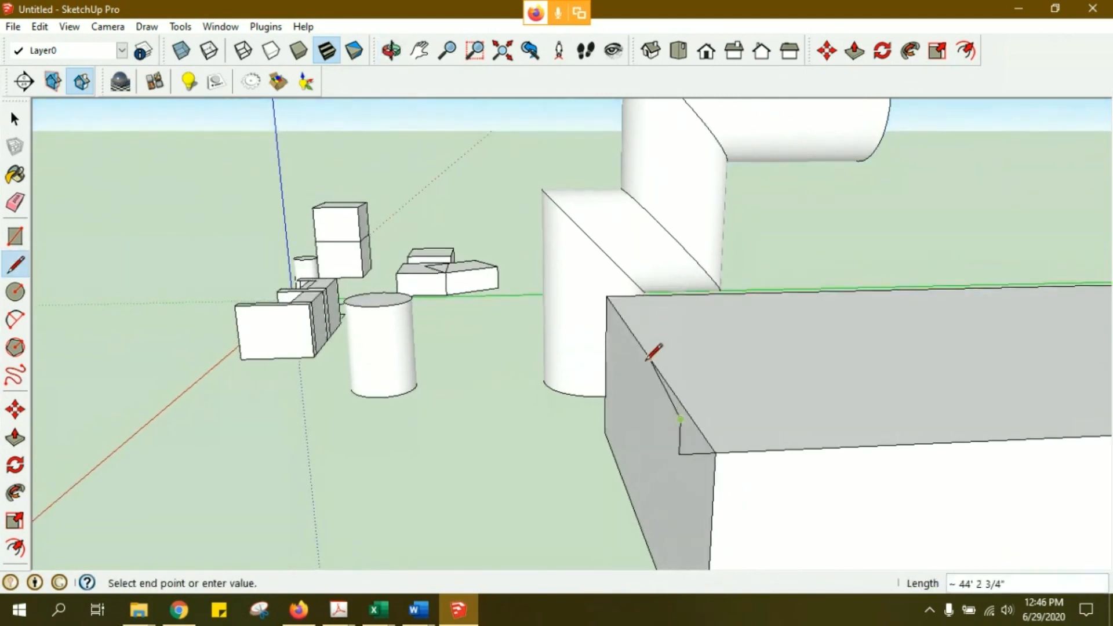
pyautogui.click(619, 420)
pyautogui.click(620, 386)
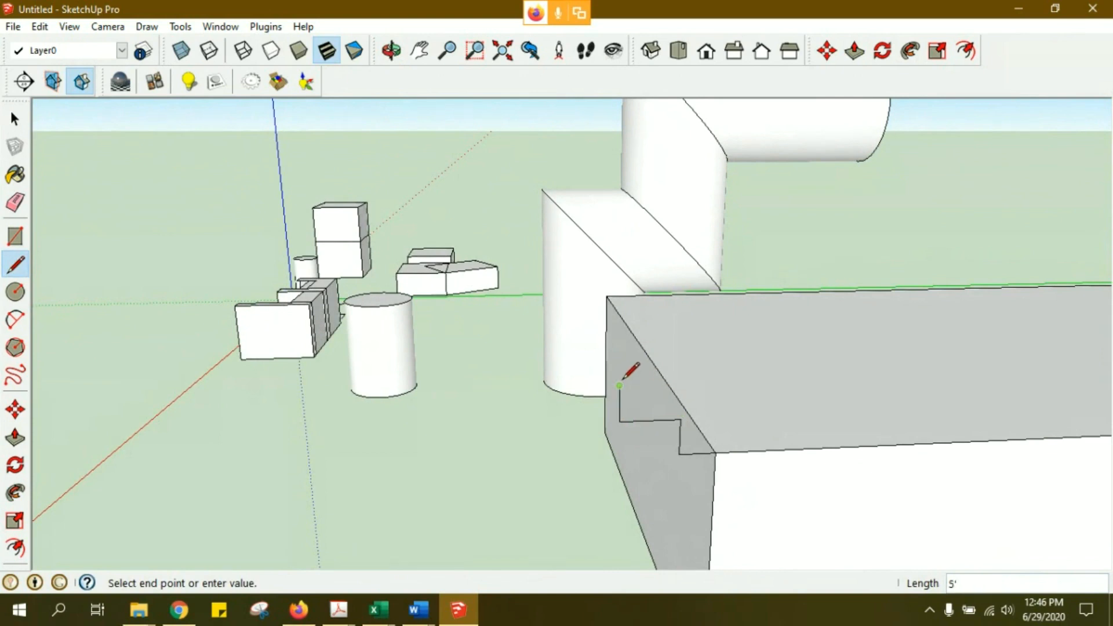
pyautogui.click(719, 382)
pyautogui.click(716, 452)
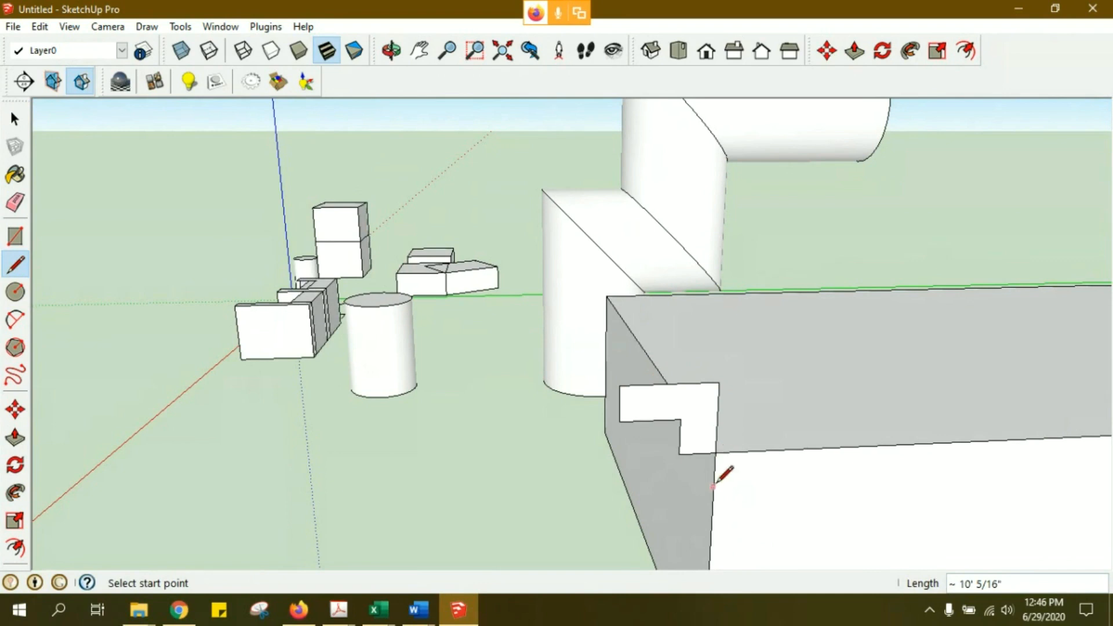
# - Draw an arc with a bulge of about 1' 4" from the arm's upper outer corner to the profile's inner corner
pyautogui.moveTo(686, 492); pyautogui.dragTo(718, 487, button='middle')
pyautogui.moveTo(702, 426); pyautogui.dragTo(653, 437, button='middle')
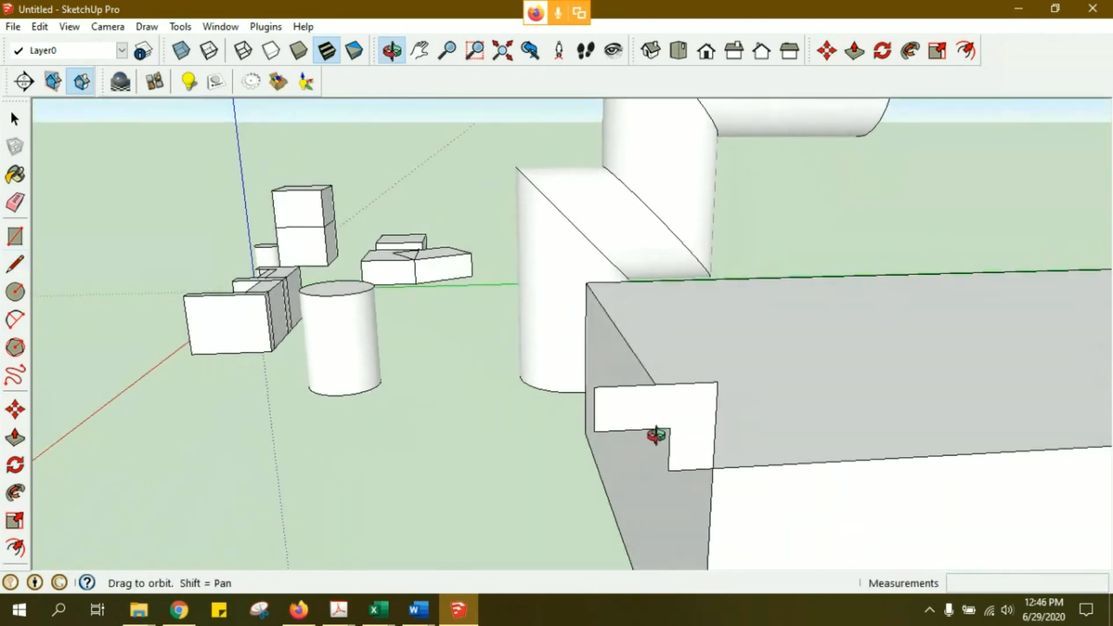
pyautogui.scroll(1, 561, 410)
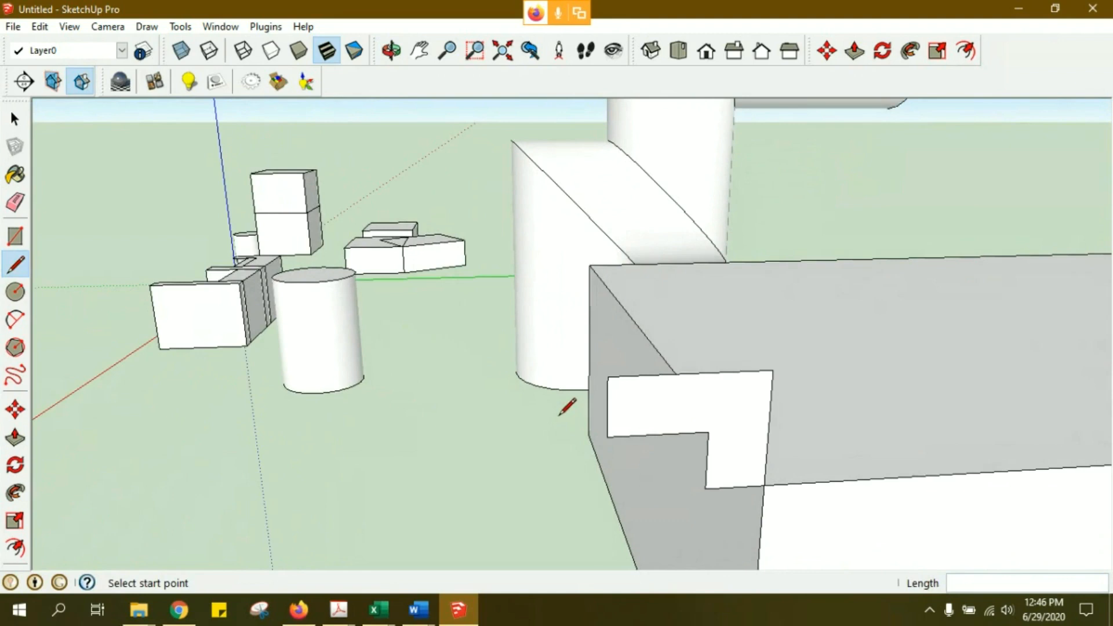
pyautogui.click(13, 320)
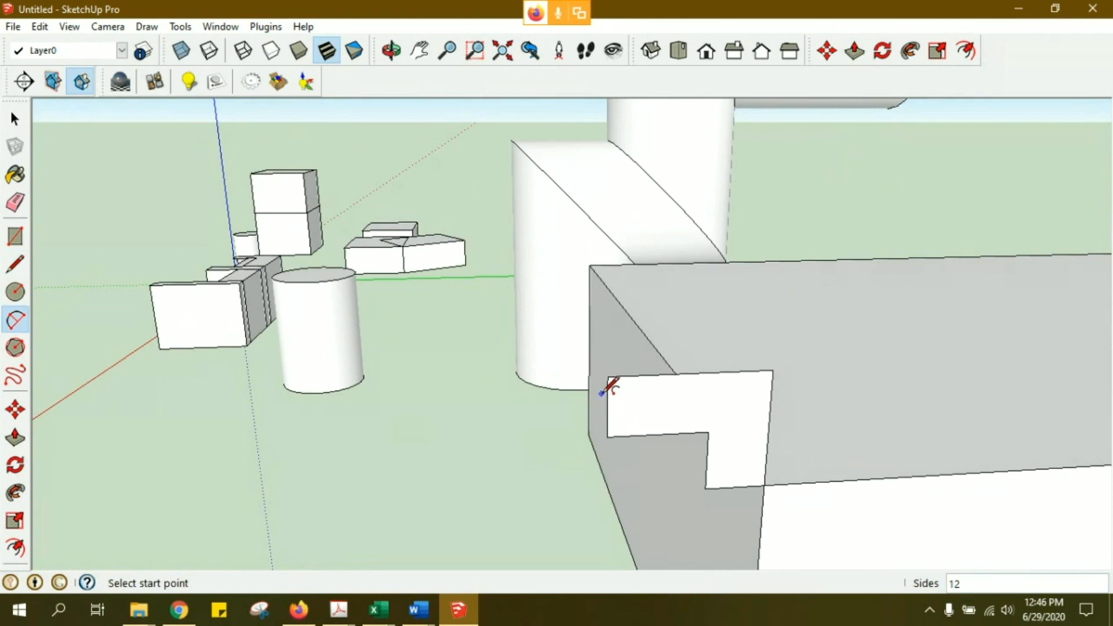
pyautogui.click(608, 376)
pyautogui.click(708, 432)
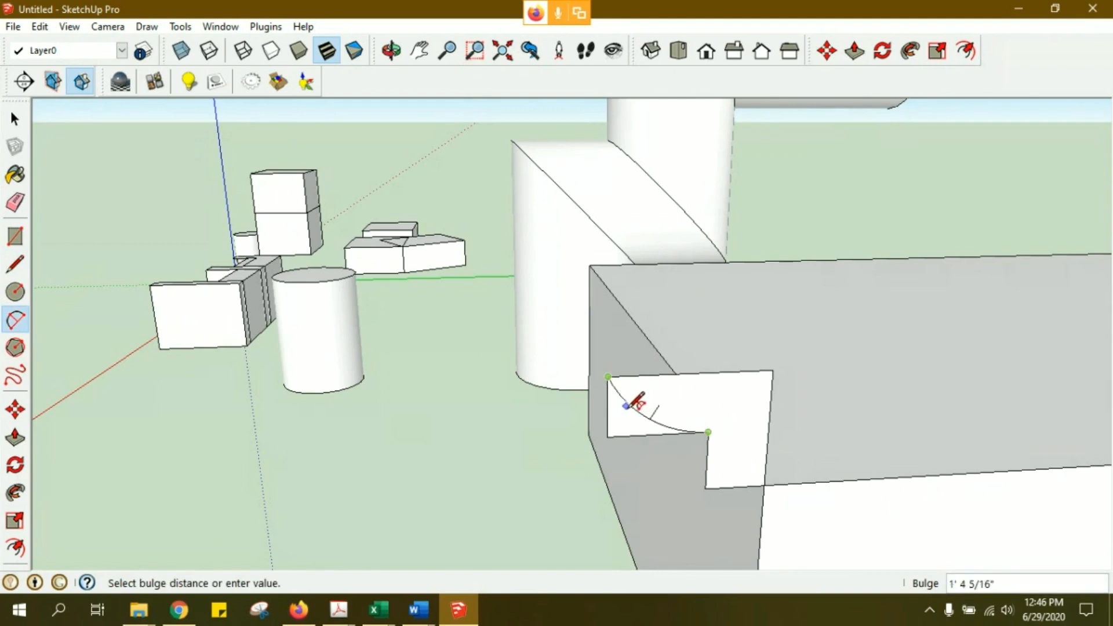
pyautogui.click(654, 413)
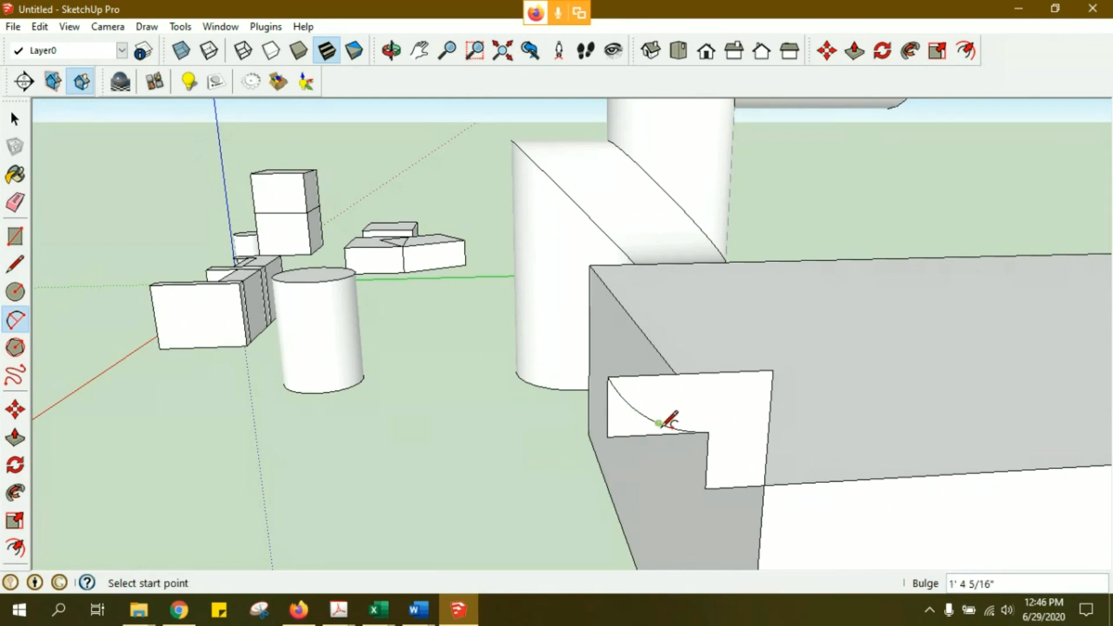
# - Delete the face below the arc and its two leftover straight edges, leaving a curved underside on the profile
pyautogui.scroll(3, 651, 423)
pyautogui.press('space')
pyautogui.click(605, 412)
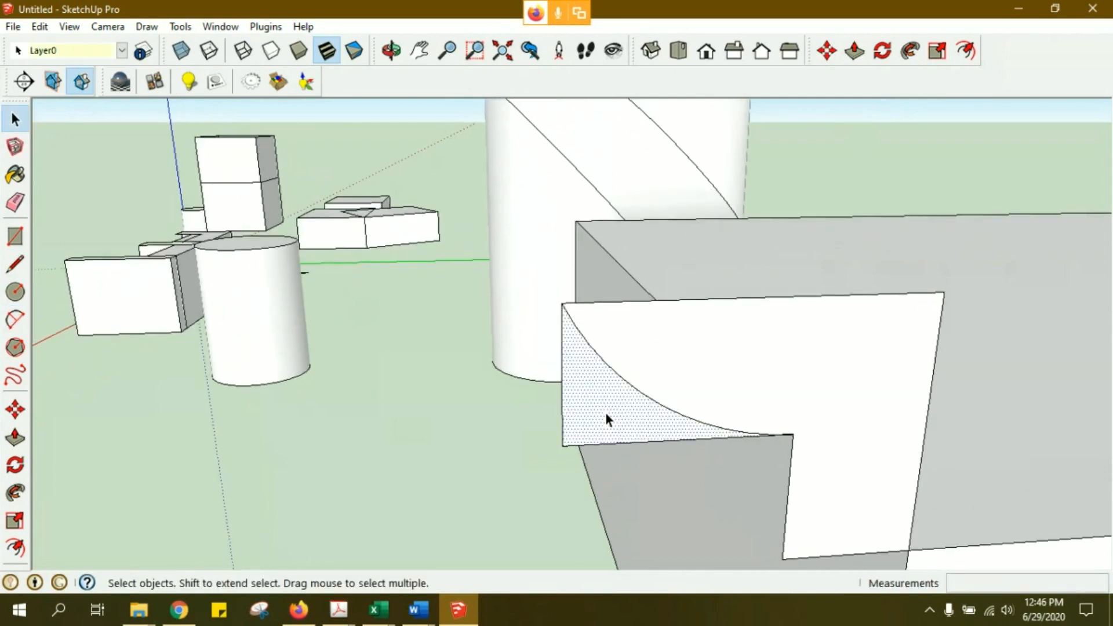
pyautogui.press('Delete')
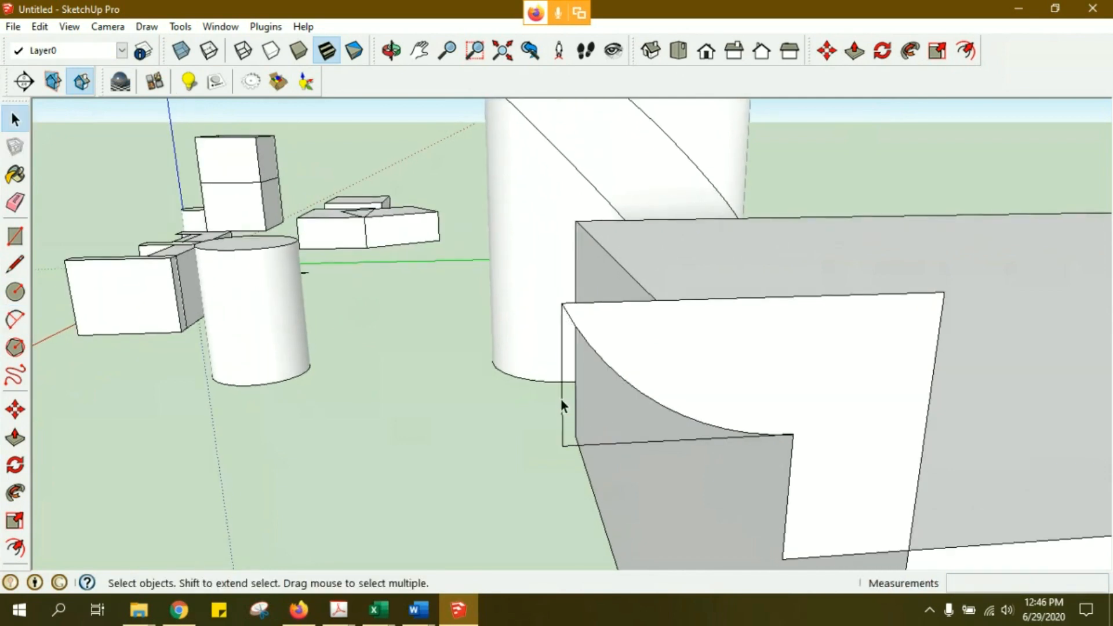
pyautogui.click(561, 404)
pyautogui.press('Delete')
pyautogui.click(581, 445)
pyautogui.press('Delete')
# - Draw a thin upright rectangle along the profile's upper edge, overhanging its curved end by about 5' on the green axis
pyautogui.moveTo(580, 448); pyautogui.dragTo(798, 385, button='middle')
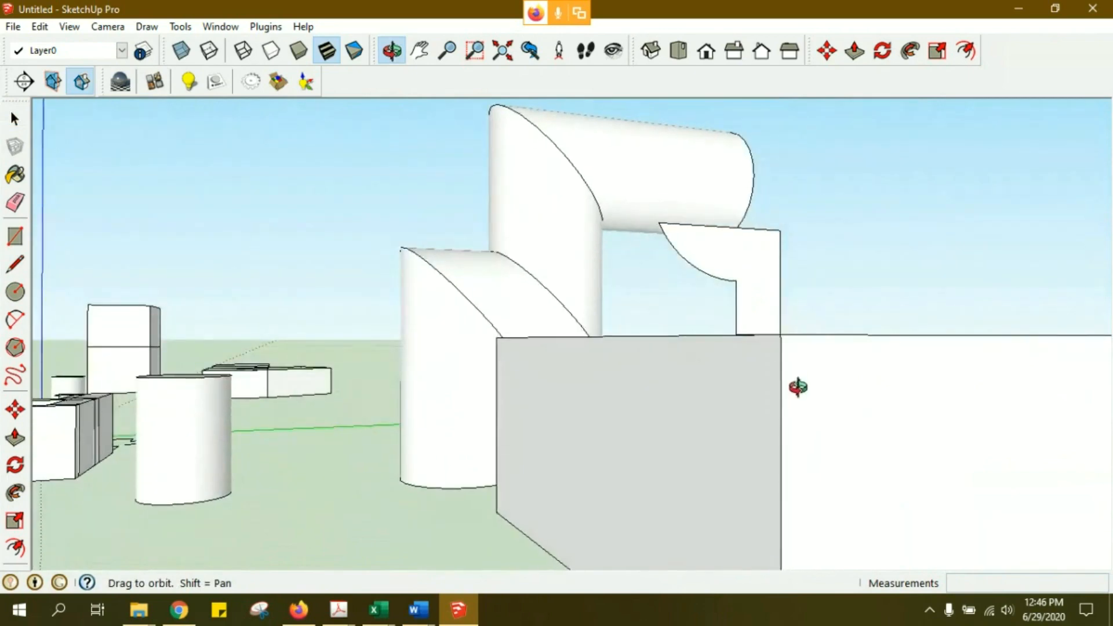
pyautogui.moveTo(666, 241); pyautogui.dragTo(665, 306, button='middle')
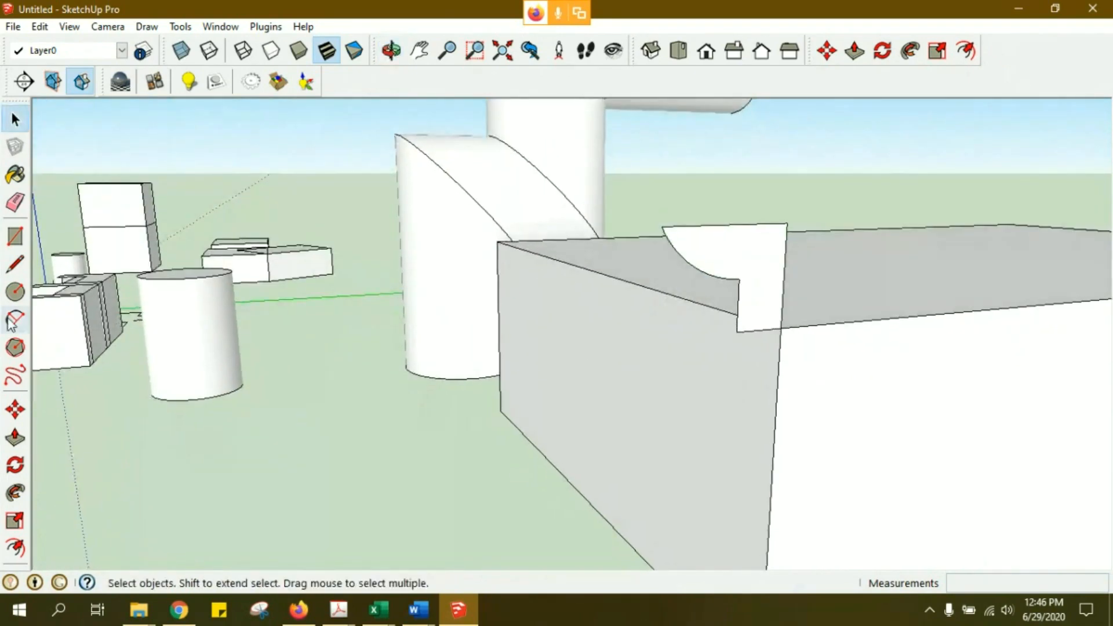
pyautogui.press('l')
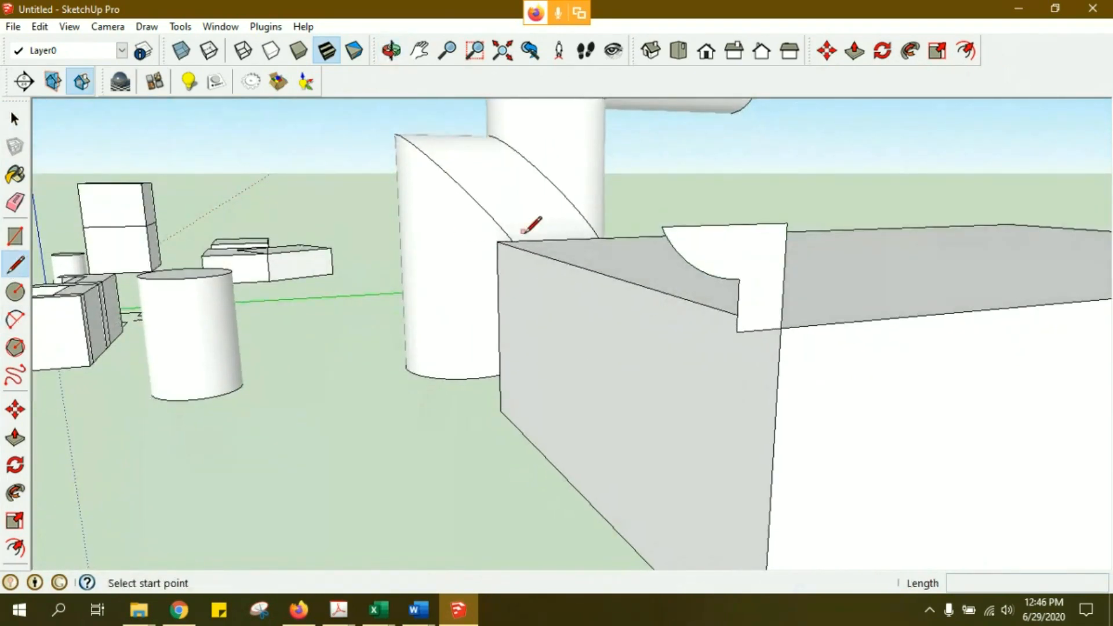
pyautogui.click(662, 226)
pyautogui.moveTo(621, 228)
pyautogui.mouseDown(button='middle')
pyautogui.moveTo(626, 241)
pyautogui.moveTo(602, 277)
pyautogui.mouseUp(button='middle')
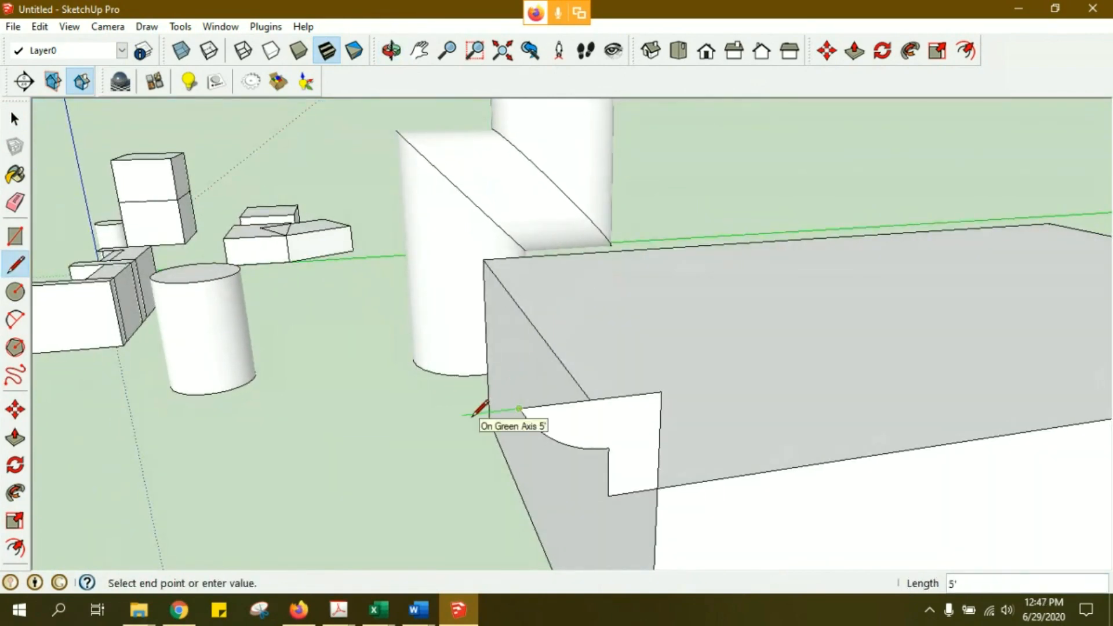
pyautogui.click(459, 383)
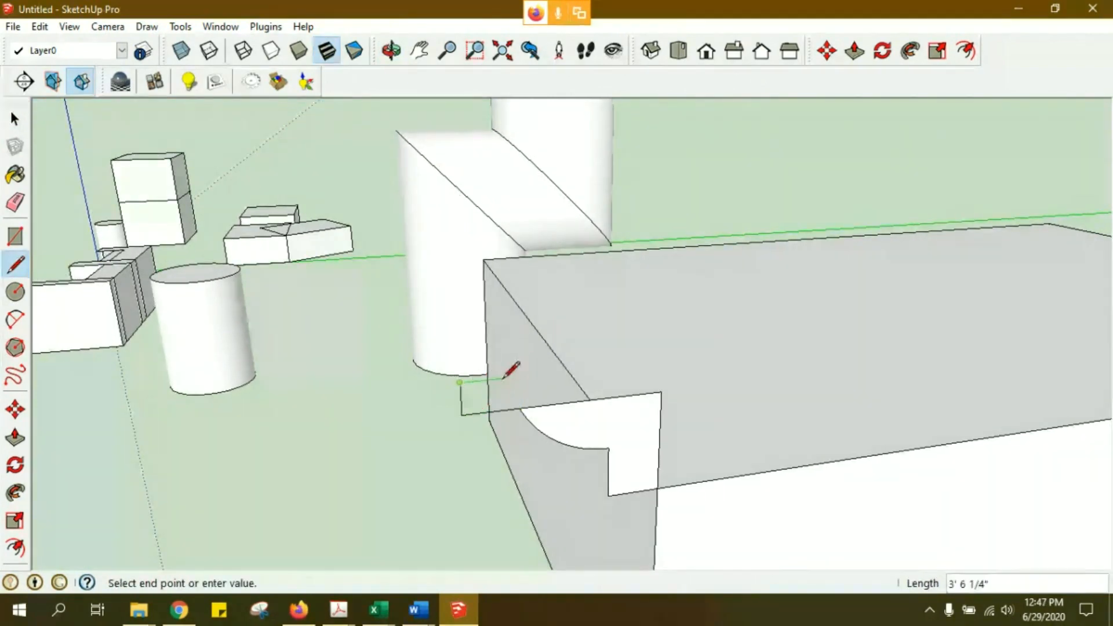
pyautogui.click(662, 361)
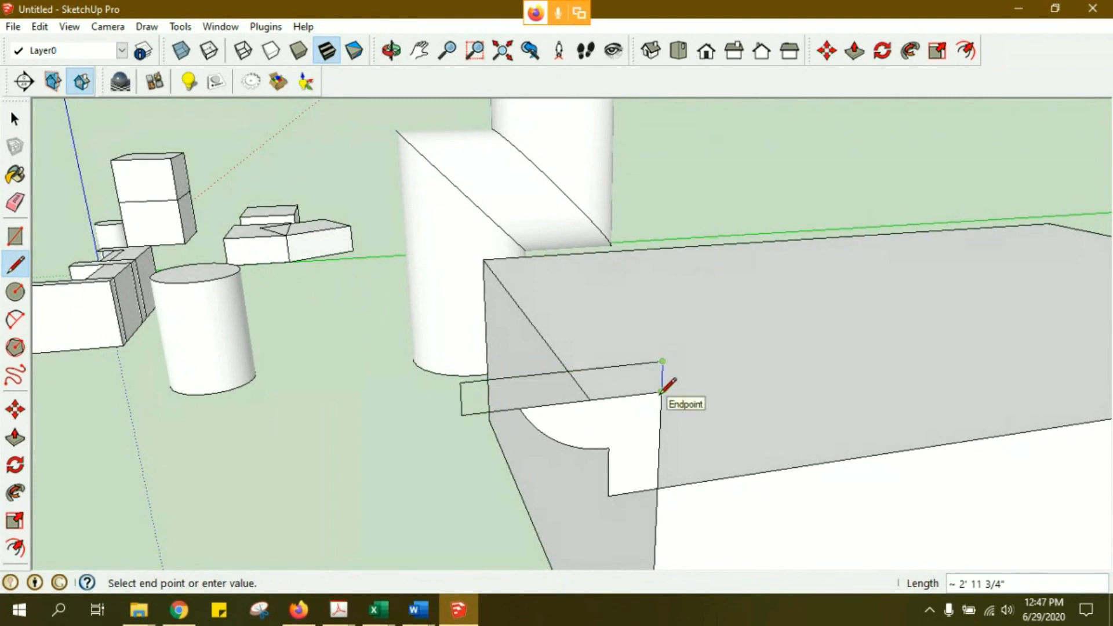
pyautogui.click(660, 393)
# - Delete the edge dividing the thin rectangle from the curved profile, merging them into one face
pyautogui.press('space')
pyautogui.click(610, 398)
pyautogui.press('Delete')
# - Sweep the moulding profile around the four top edges of the large box with Follow Me
pyautogui.moveTo(608, 394); pyautogui.dragTo(647, 476, button='middle')
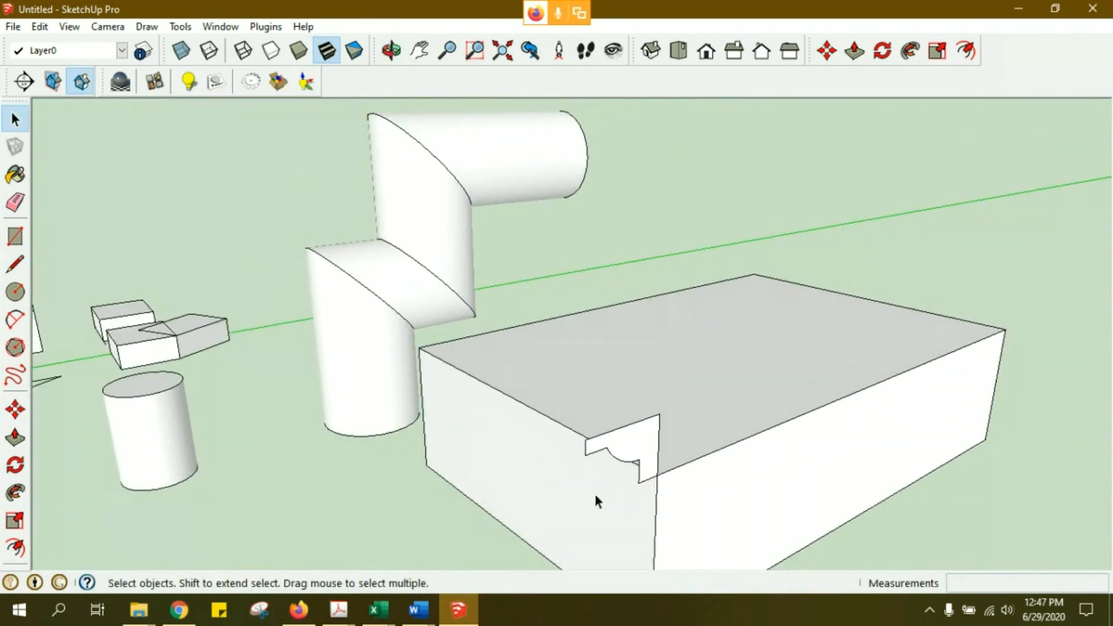
pyautogui.click(558, 423)
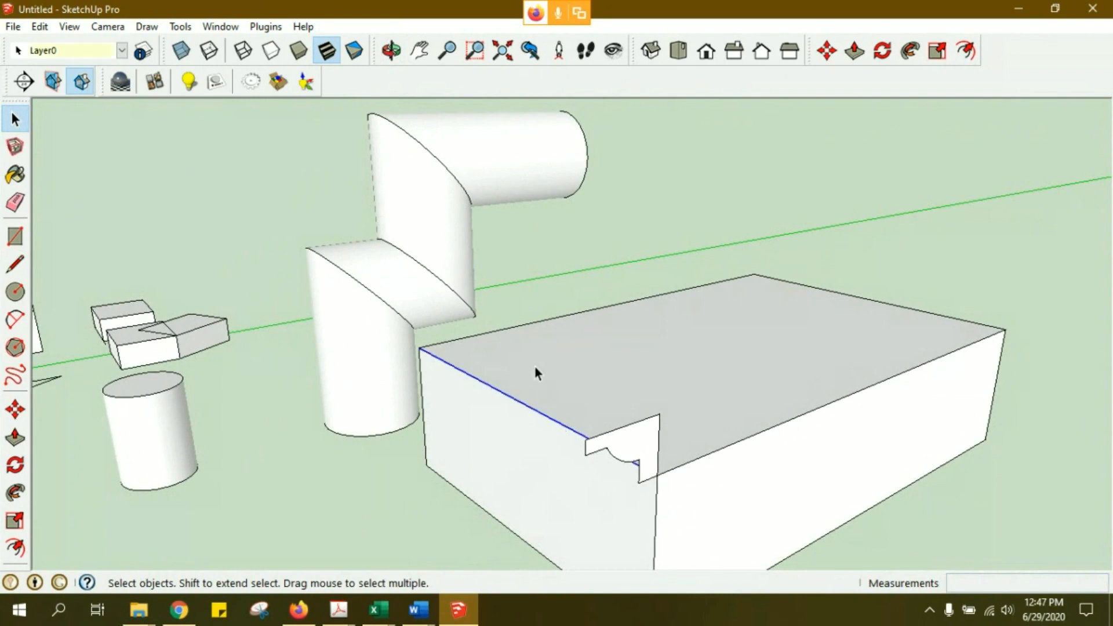
pyautogui.keyDown('ctrl'); pyautogui.click(533, 322); pyautogui.keyUp('ctrl')
pyautogui.keyDown('ctrl'); pyautogui.click(881, 301); pyautogui.keyUp('ctrl')
pyautogui.keyDown('ctrl'); pyautogui.click(888, 378); pyautogui.keyUp('ctrl')
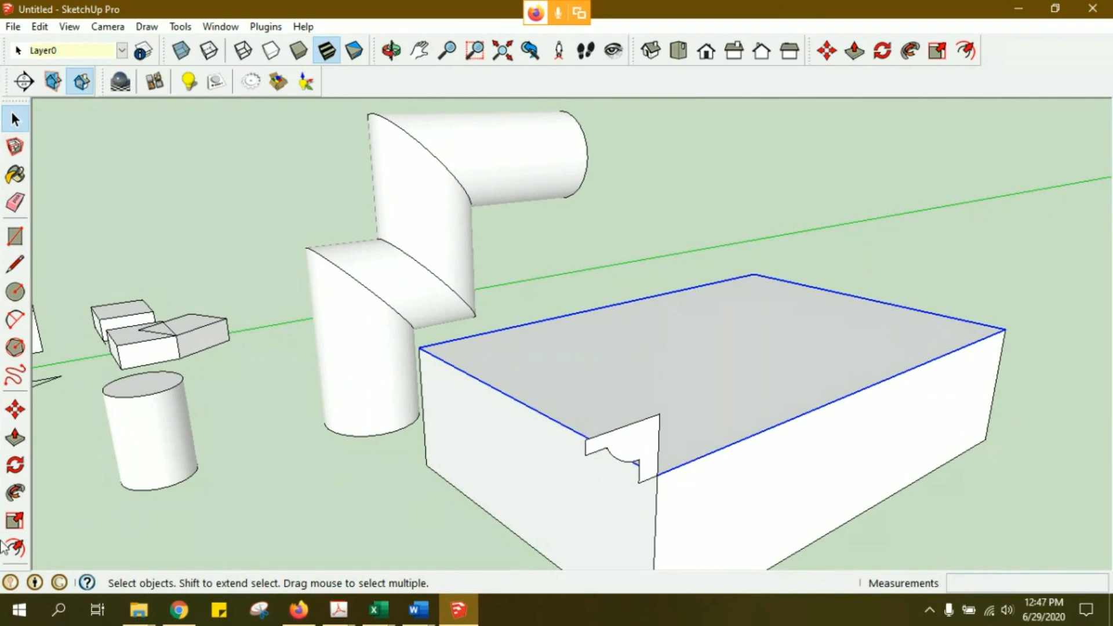
pyautogui.click(17, 492)
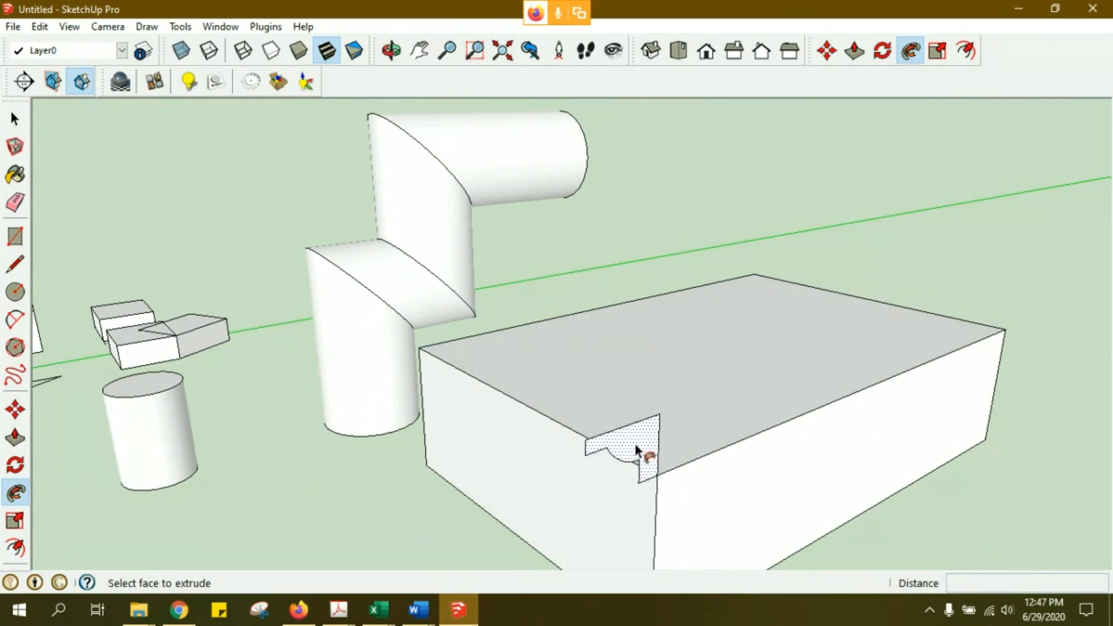
pyautogui.click(635, 443)
# - Examine the swept moulding around the large box from below, from above and from farther away
pyautogui.moveTo(621, 468); pyautogui.dragTo(524, 341, button='middle')
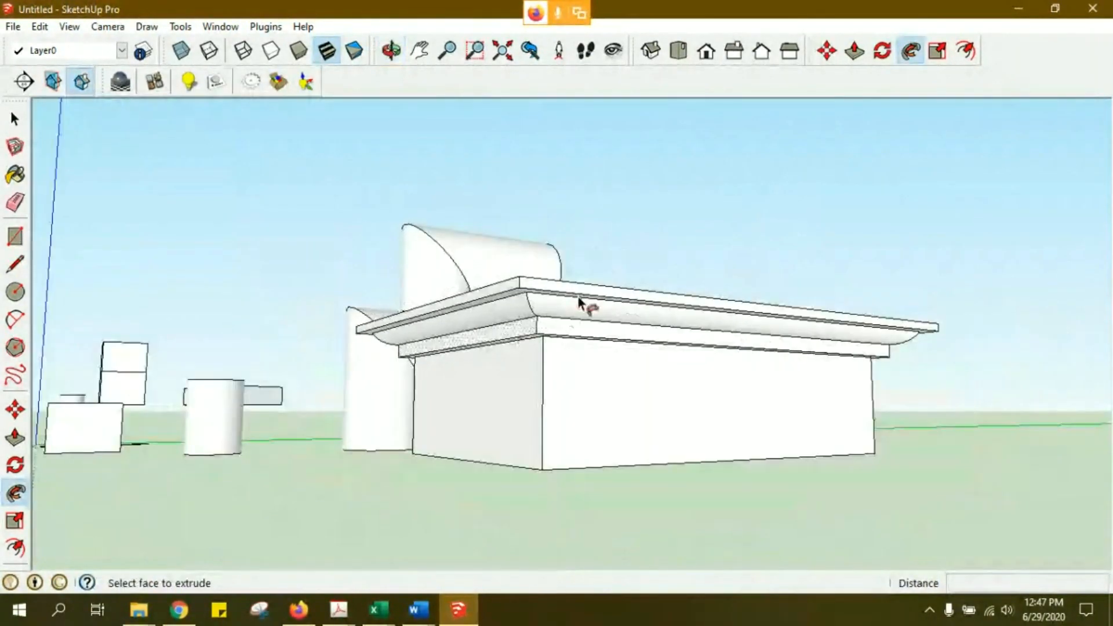
pyautogui.moveTo(578, 299); pyautogui.dragTo(624, 369, button='middle')
pyautogui.scroll(-4, 624, 369)
pyautogui.keyDown('shift'); pyautogui.moveTo(438, 383); pyautogui.dragTo(666, 394, button='middle'); pyautogui.keyUp('shift')
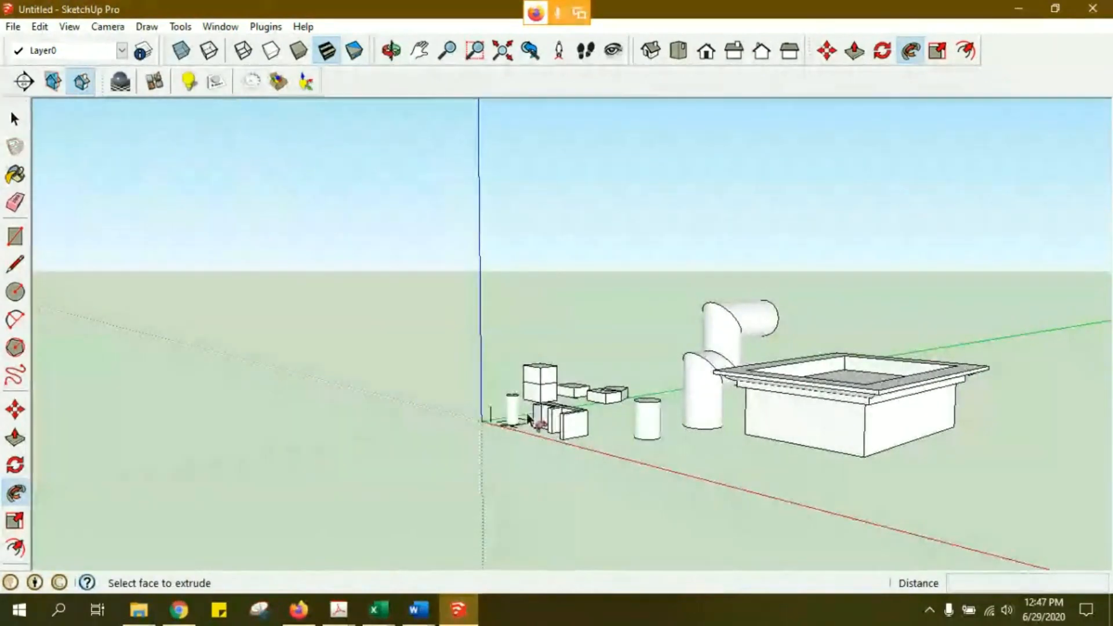
pyautogui.scroll(5, 528, 418)
pyautogui.moveTo(626, 363); pyautogui.dragTo(504, 405, button='middle')
pyautogui.scroll(-5, 659, 435)
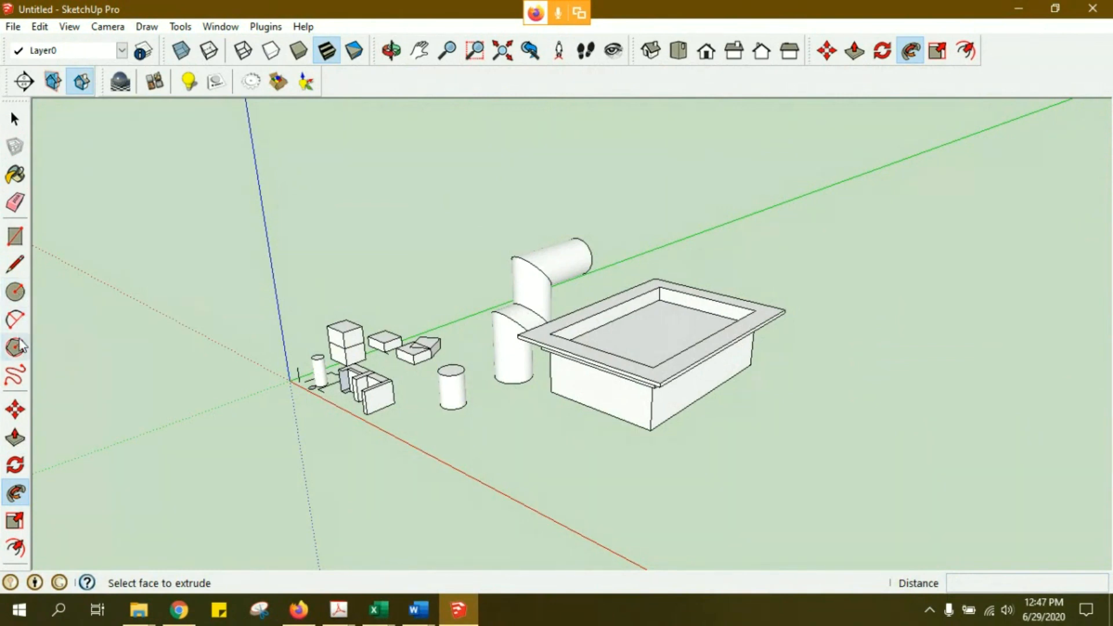
# - Draw a ground rectangle about 112' by 140' on the empty area beyond the moulded box
pyautogui.click(16, 236)
pyautogui.click(864, 267)
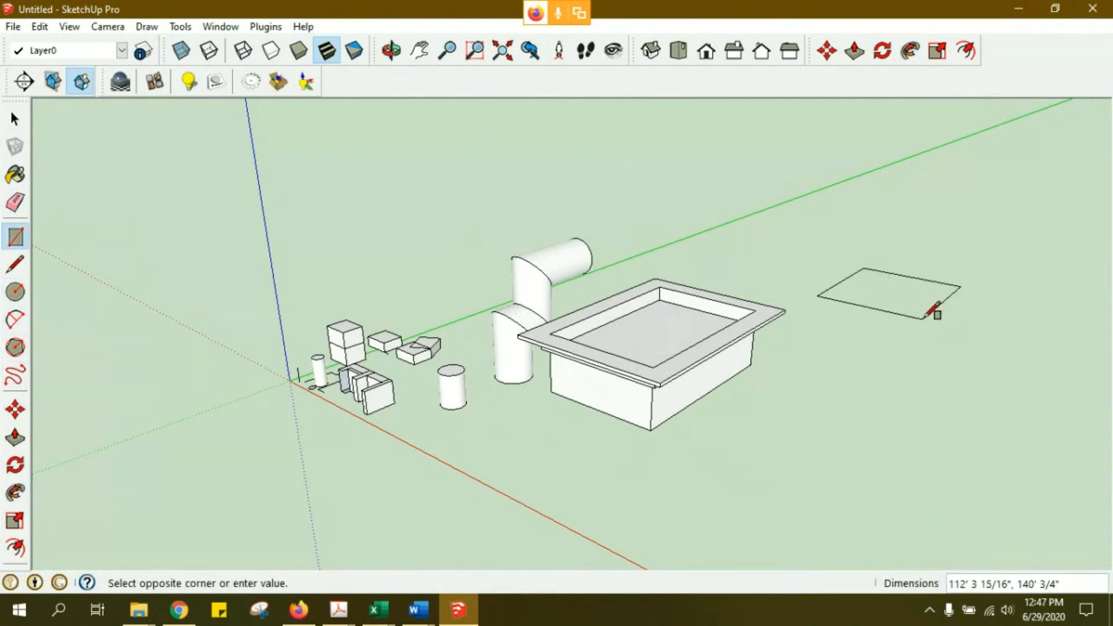
pyautogui.click(914, 318)
pyautogui.press('space')
# - Extrude the new ground rectangle upward into a tall box with Push/Pull
pyautogui.moveTo(914, 282); pyautogui.dragTo(617, 368, button='middle')
pyautogui.scroll(2, 618, 367)
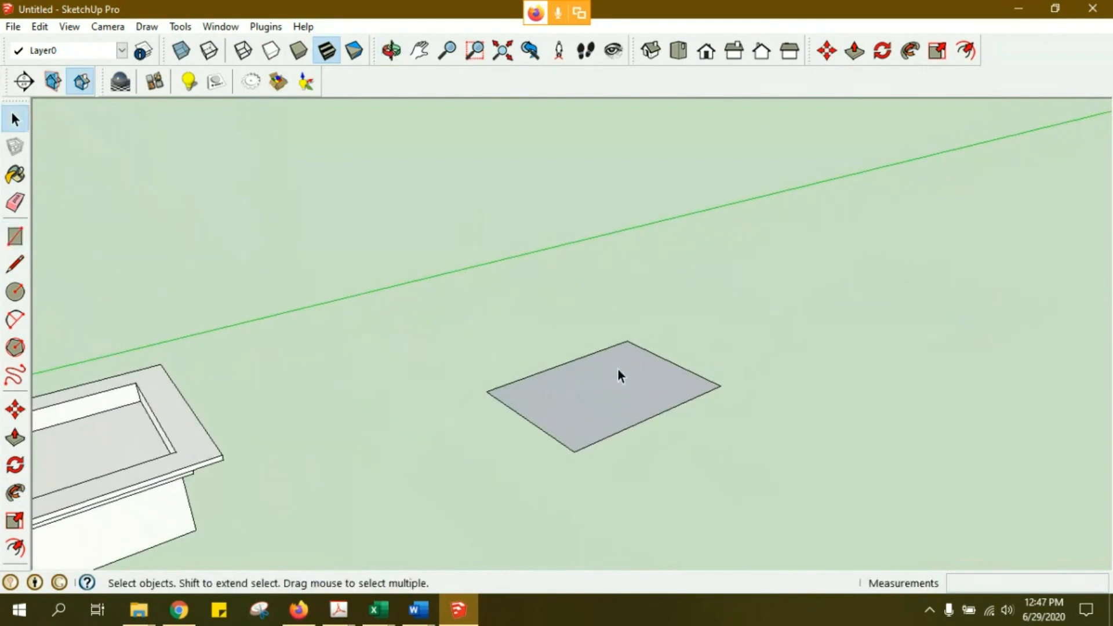
pyautogui.click(15, 437)
pyautogui.click(571, 385)
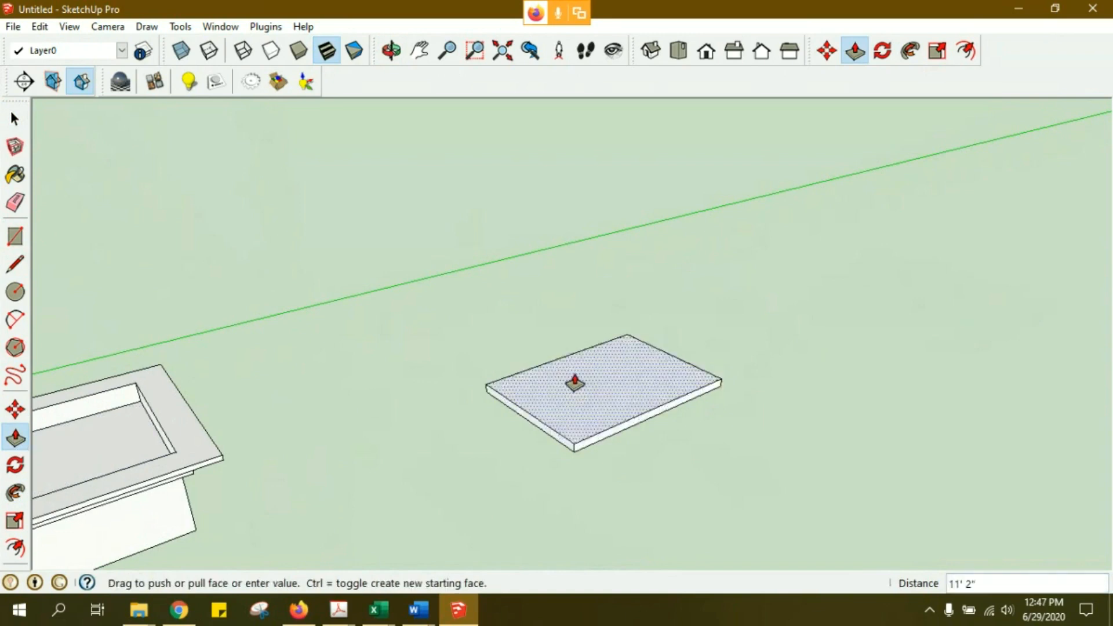
pyautogui.click(571, 203)
pyautogui.press('space')
# - Select the tall box's side and top faces one at a time to inspect them as separate surfaces
pyautogui.moveTo(638, 321); pyautogui.dragTo(664, 282, button='middle')
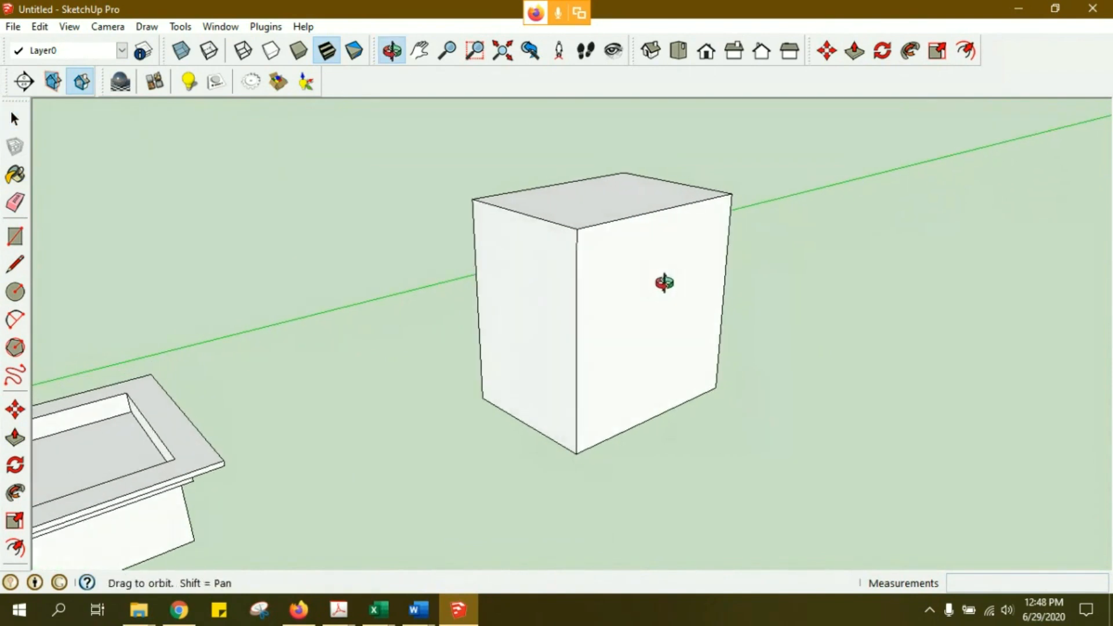
pyautogui.moveTo(506, 277); pyautogui.dragTo(574, 238, button='middle')
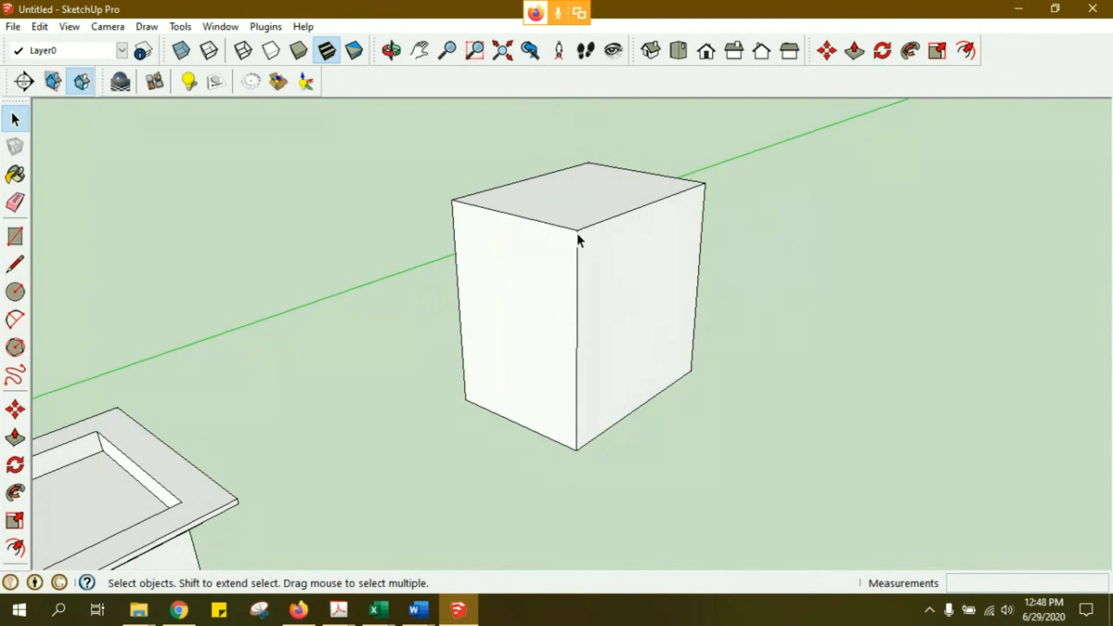
pyautogui.click(625, 271)
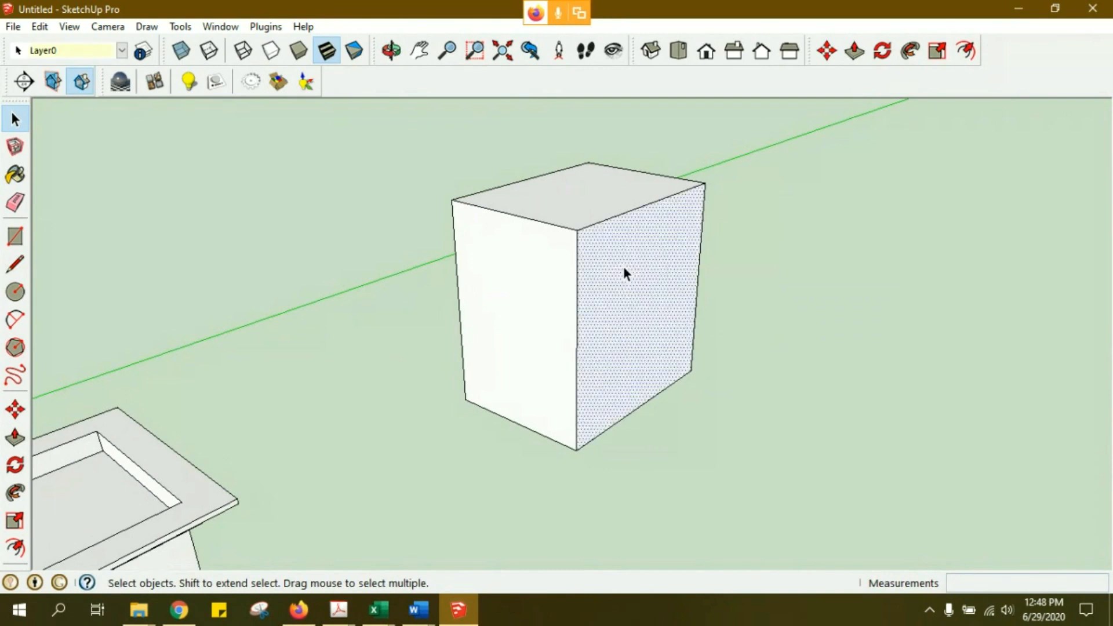
pyautogui.click(566, 257)
pyautogui.click(576, 205)
pyautogui.moveTo(575, 255); pyautogui.dragTo(556, 228, button='middle')
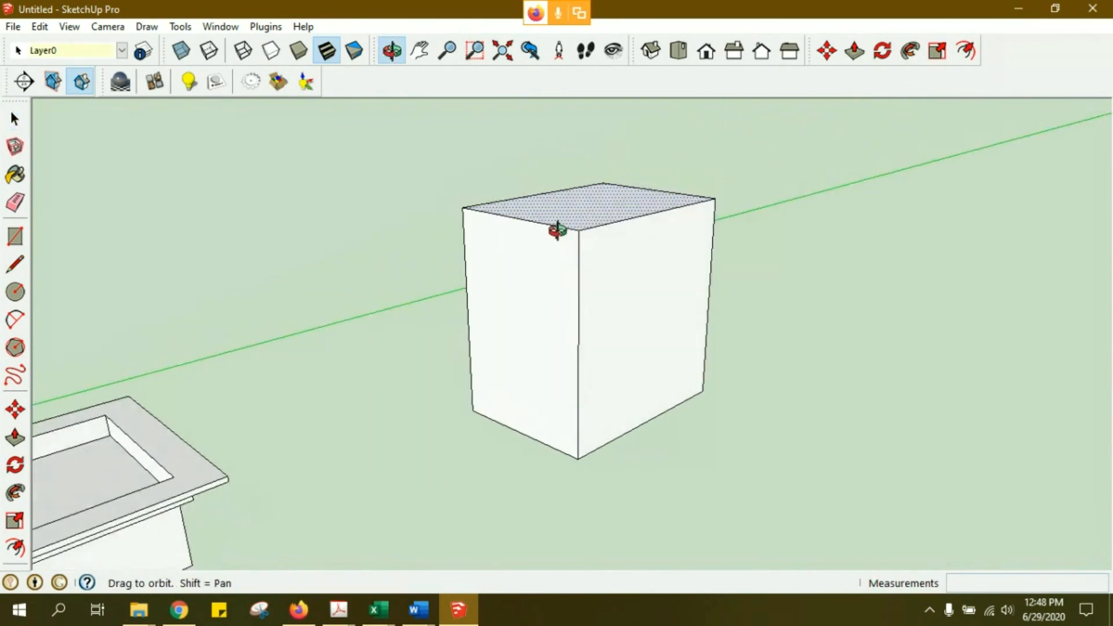
pyautogui.click(658, 288)
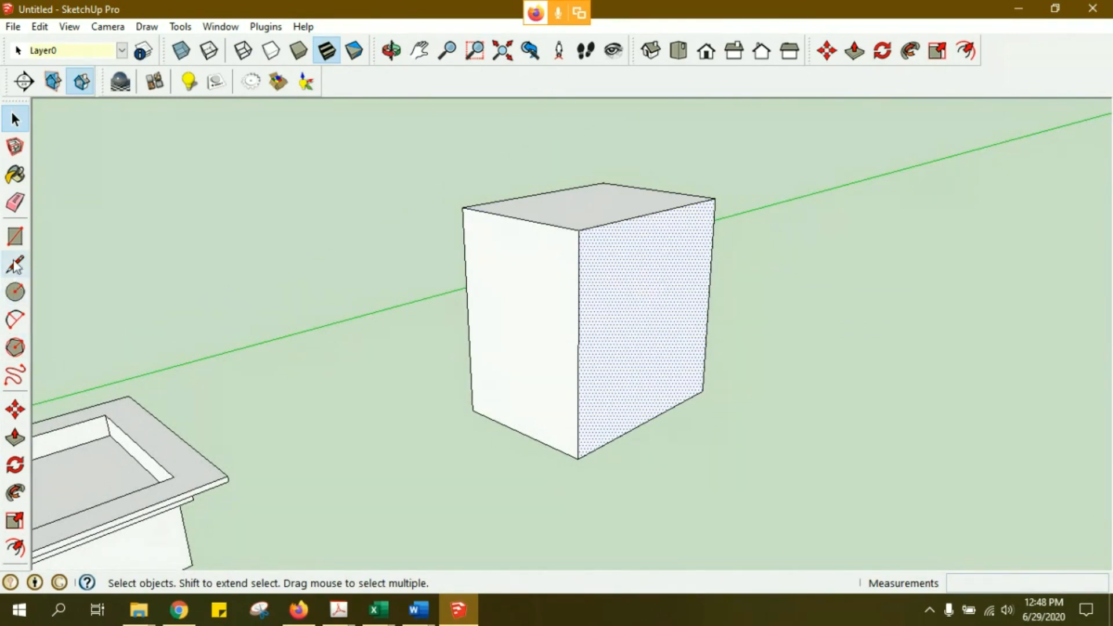
# - Draw a rectangle about 62' by 58' on the tall box's selected side face
pyautogui.click(14, 237)
pyautogui.moveTo(581, 347); pyautogui.dragTo(556, 313, button='middle')
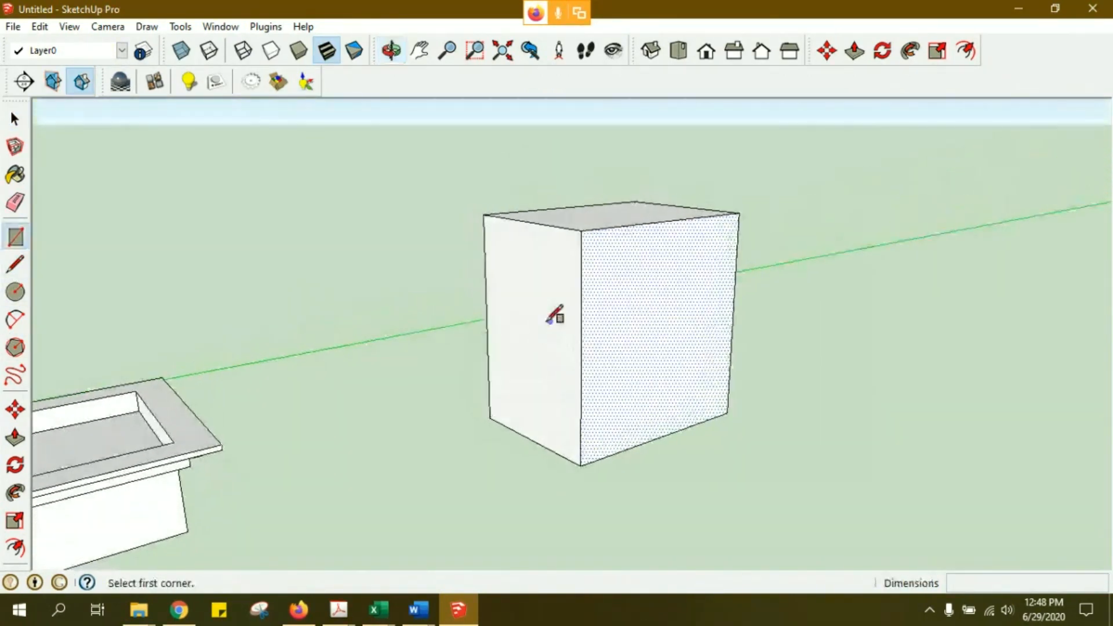
pyautogui.click(631, 277)
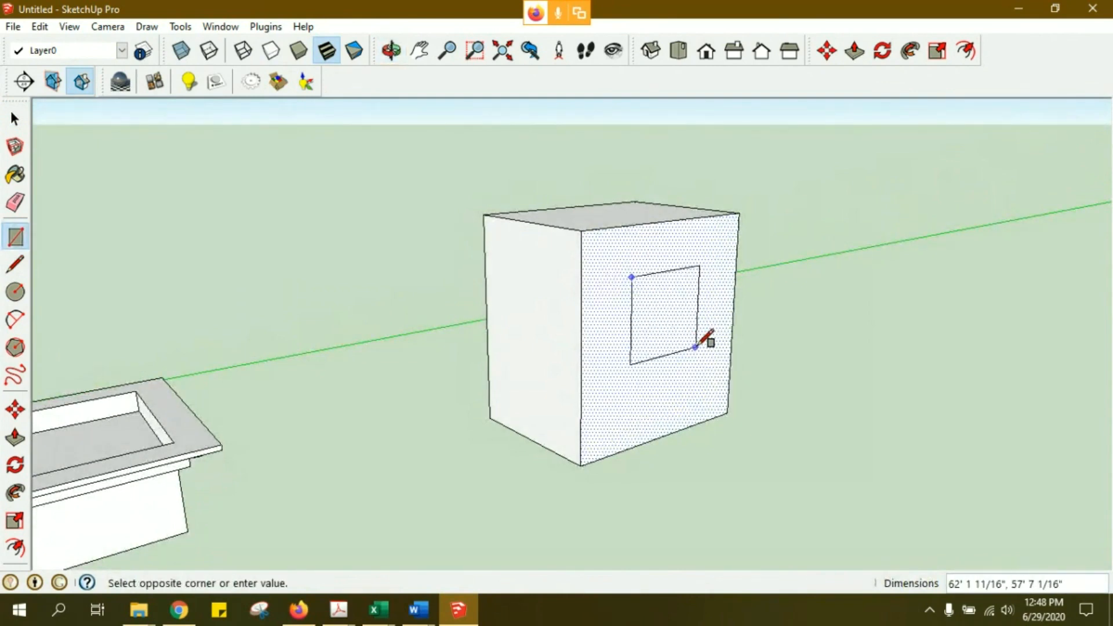
pyautogui.click(699, 342)
pyautogui.moveTo(628, 301); pyautogui.dragTo(633, 344, button='middle')
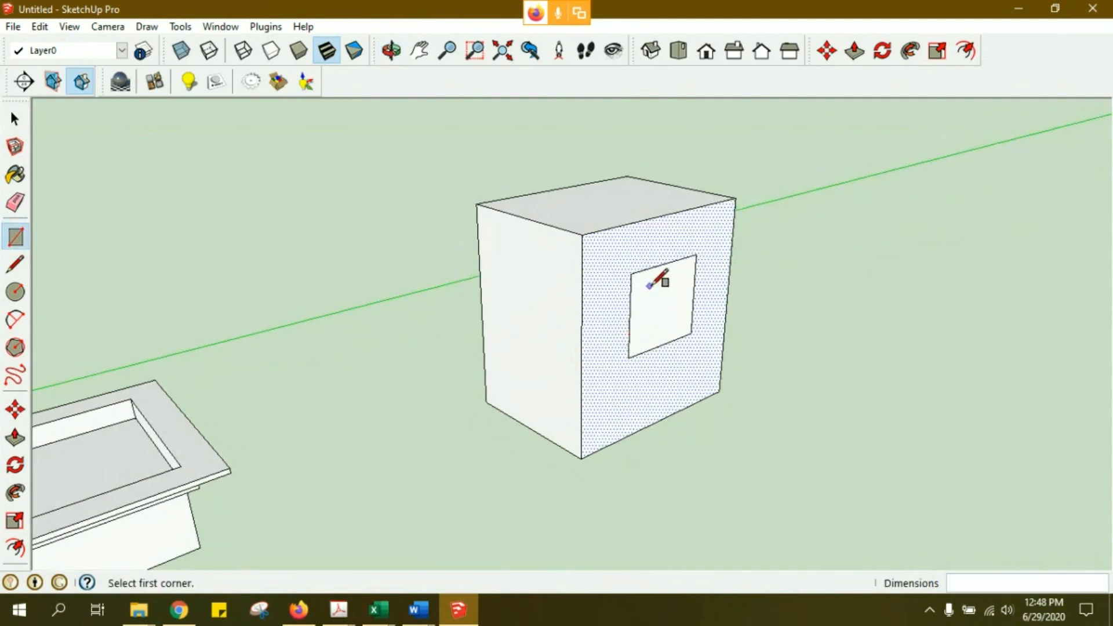
# - Delete the inner rectangular face to open a window in the tall box's side, and delete a second face of the box
pyautogui.scroll(2, 701, 322)
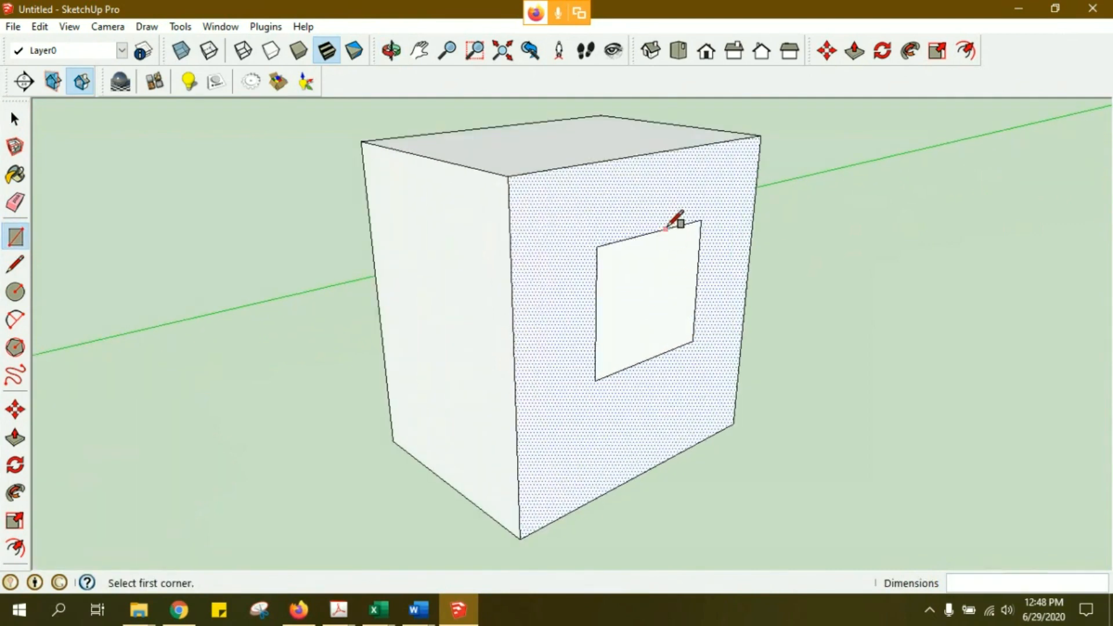
pyautogui.press('space')
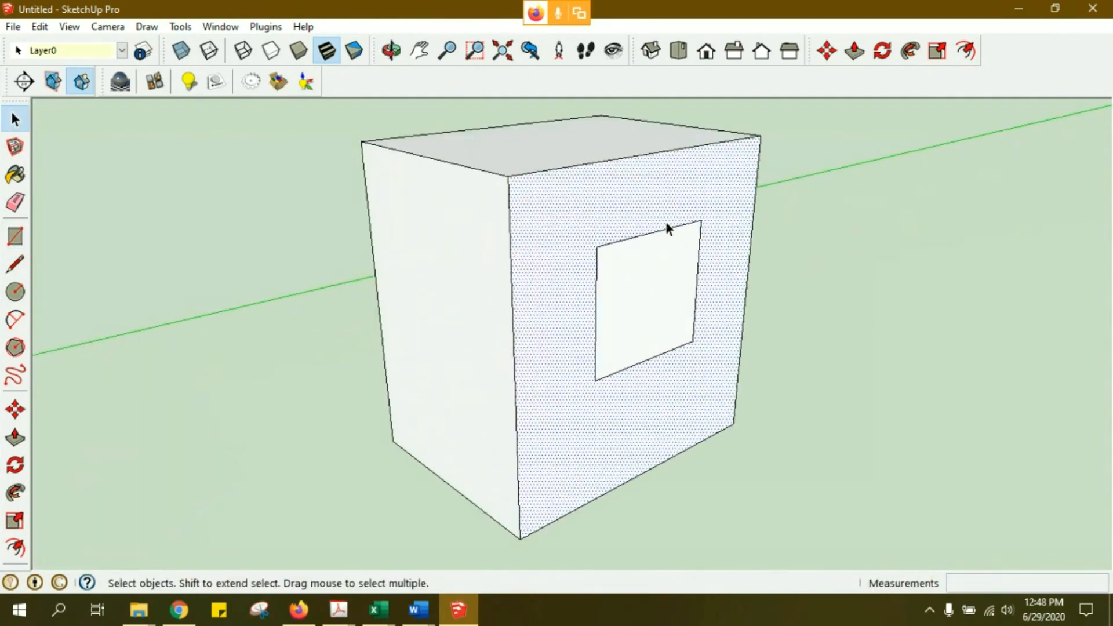
pyautogui.click(670, 273)
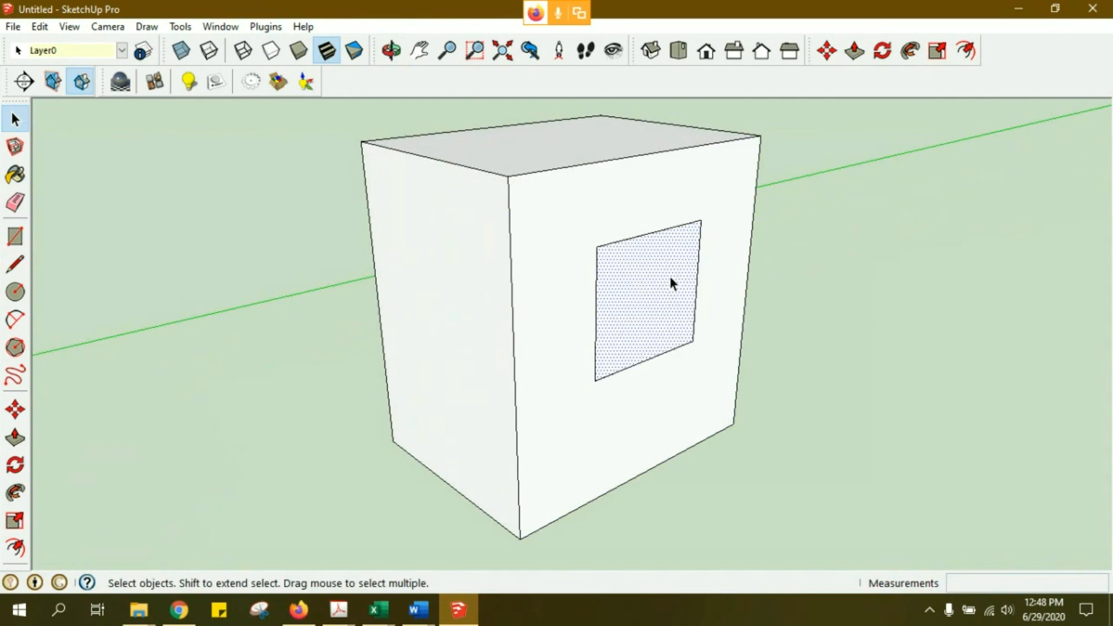
pyautogui.moveTo(670, 276); pyautogui.dragTo(648, 278, button='middle')
pyautogui.click(646, 211)
pyautogui.click(654, 298)
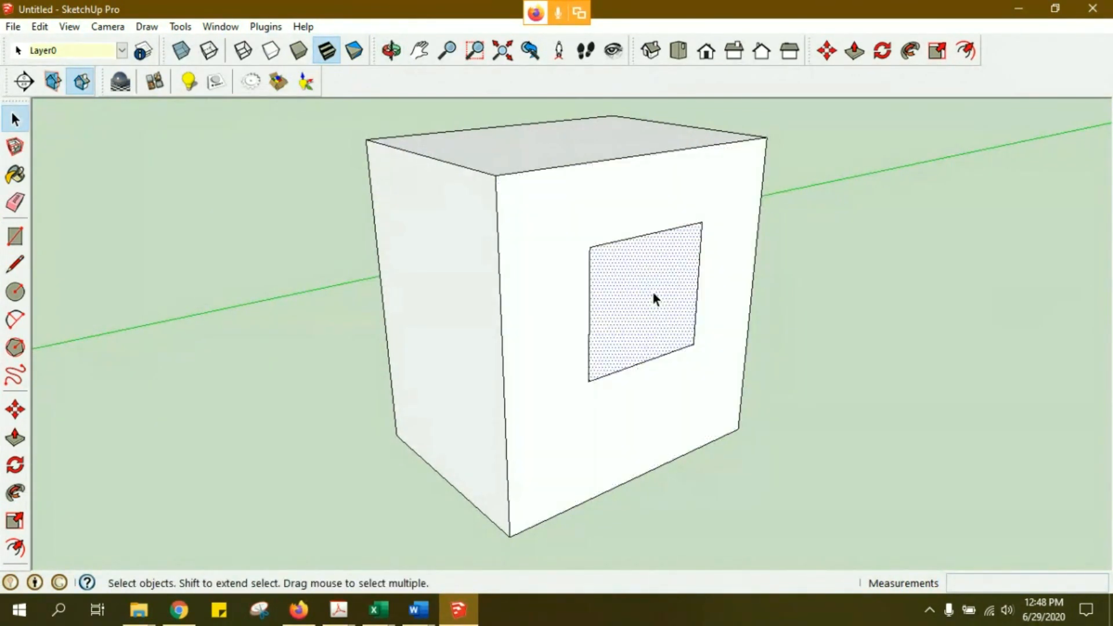
pyautogui.press('Delete')
pyautogui.moveTo(652, 295); pyautogui.dragTo(937, 184, button='middle')
pyautogui.click(616, 412)
pyautogui.press('Delete')
# - Examine the tall box and its window opening from ground level and from above
pyautogui.moveTo(616, 412); pyautogui.dragTo(606, 348, button='middle')
pyautogui.scroll(-3, 623, 298)
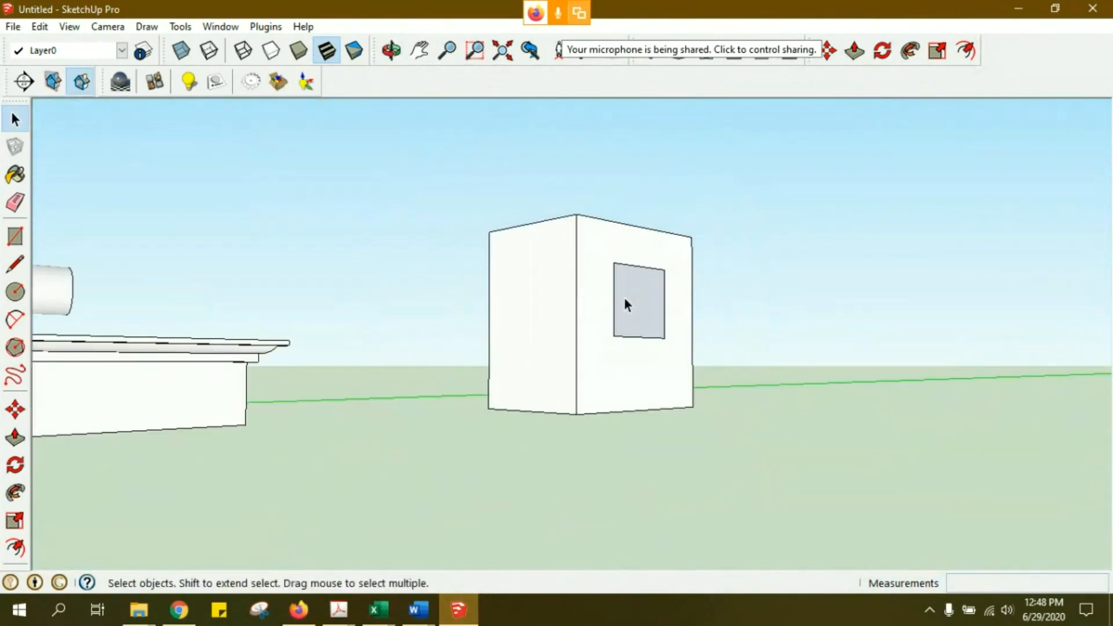
pyautogui.moveTo(559, 300); pyautogui.dragTo(567, 410, button='middle')
pyautogui.scroll(-3, 567, 353)
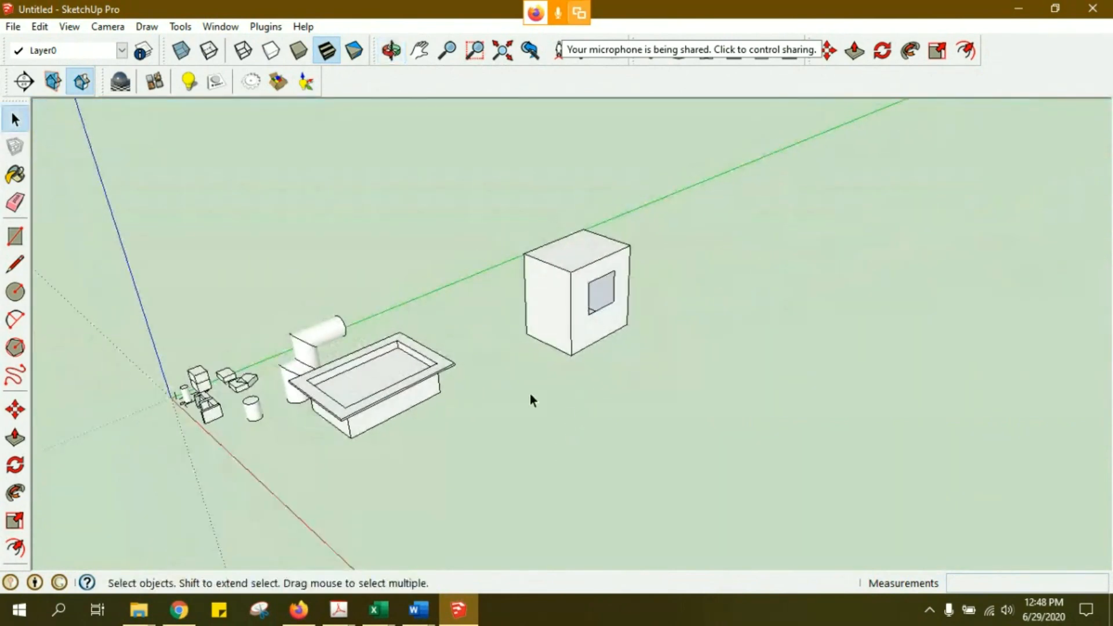
pyautogui.scroll(2, 409, 395)
pyautogui.scroll(3, 700, 243)
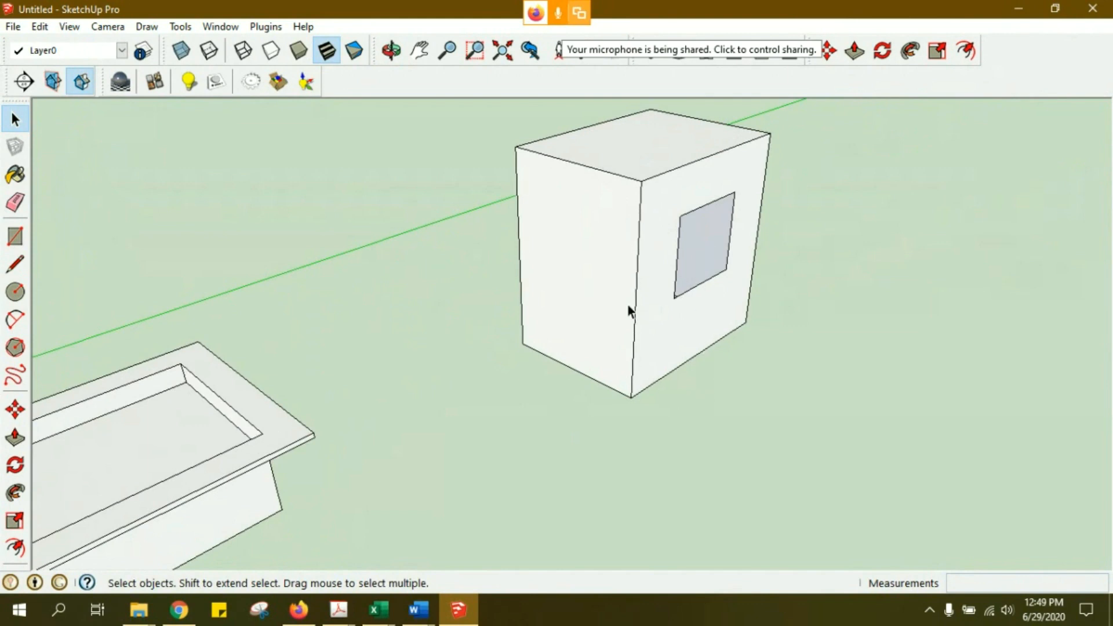
# - Draw a single straight diagonal line on the empty ground in front of the tall box
pyautogui.scroll(-3, 629, 310)
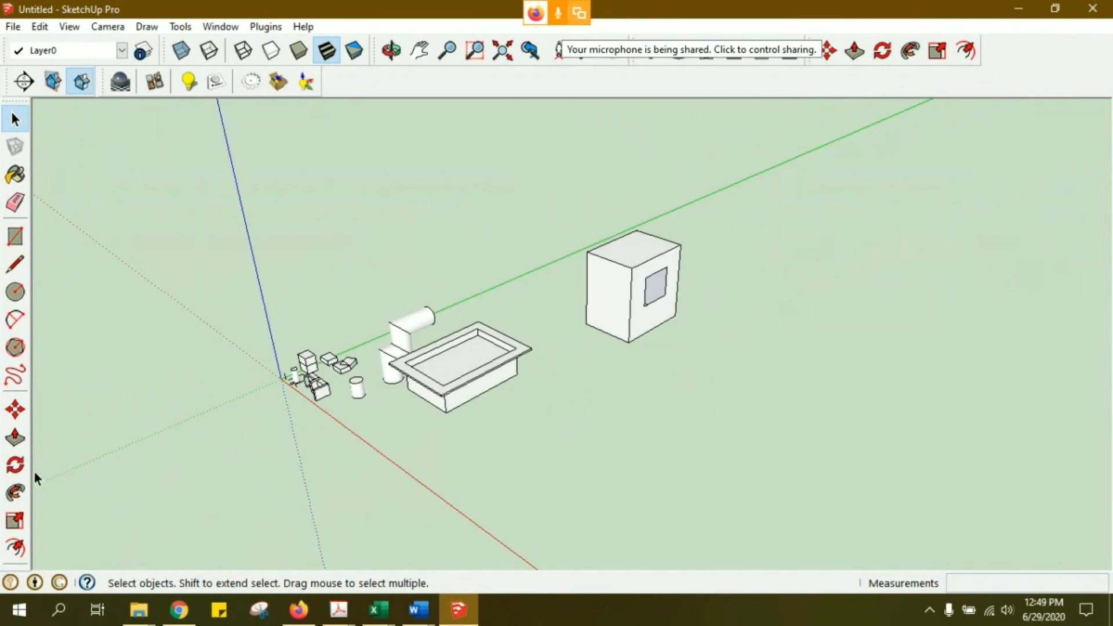
pyautogui.click(15, 264)
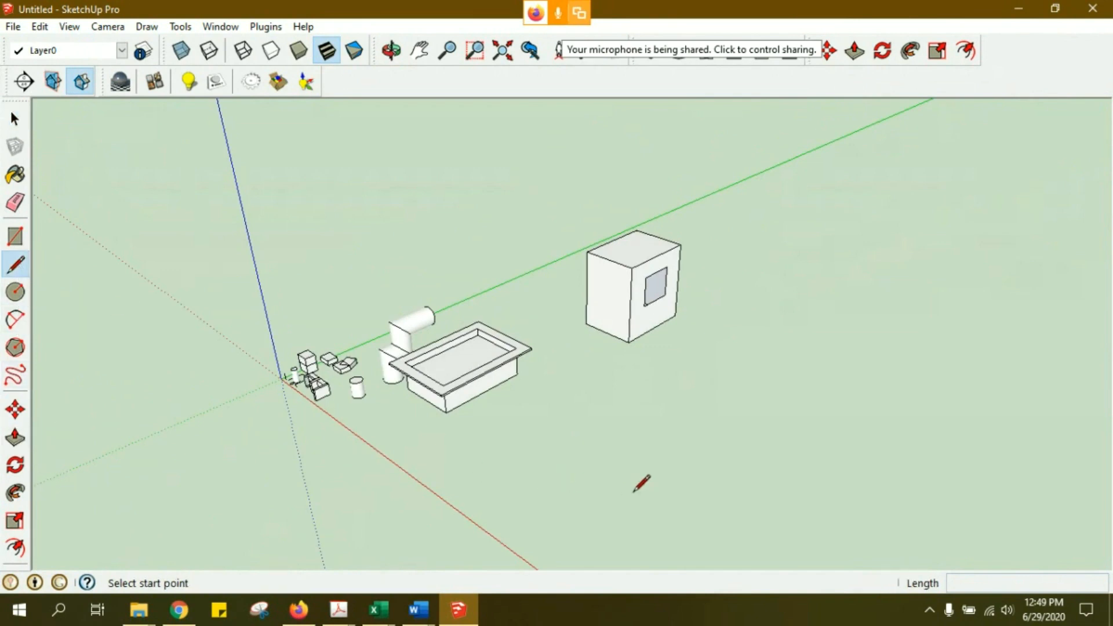
pyautogui.click(596, 474)
pyautogui.click(707, 395)
pyautogui.press('space')
pyautogui.scroll(5, 638, 492)
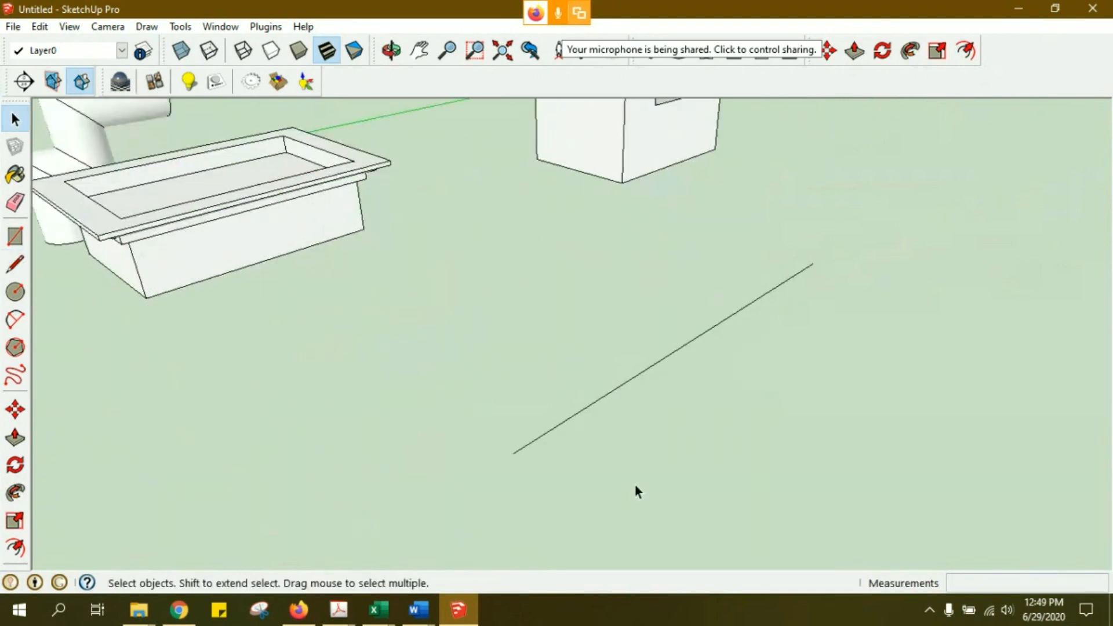
# - Copy the diagonal ground line parallel to itself, and join the near ends of the two lines with a 9" line
pyautogui.click(16, 410)
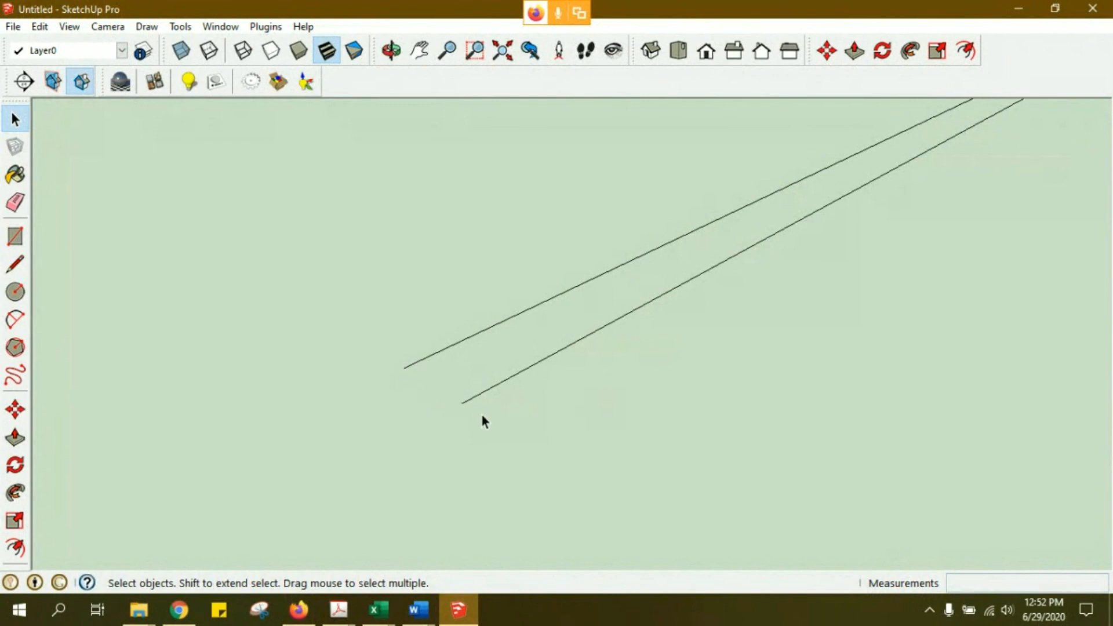
pyautogui.click(15, 265)
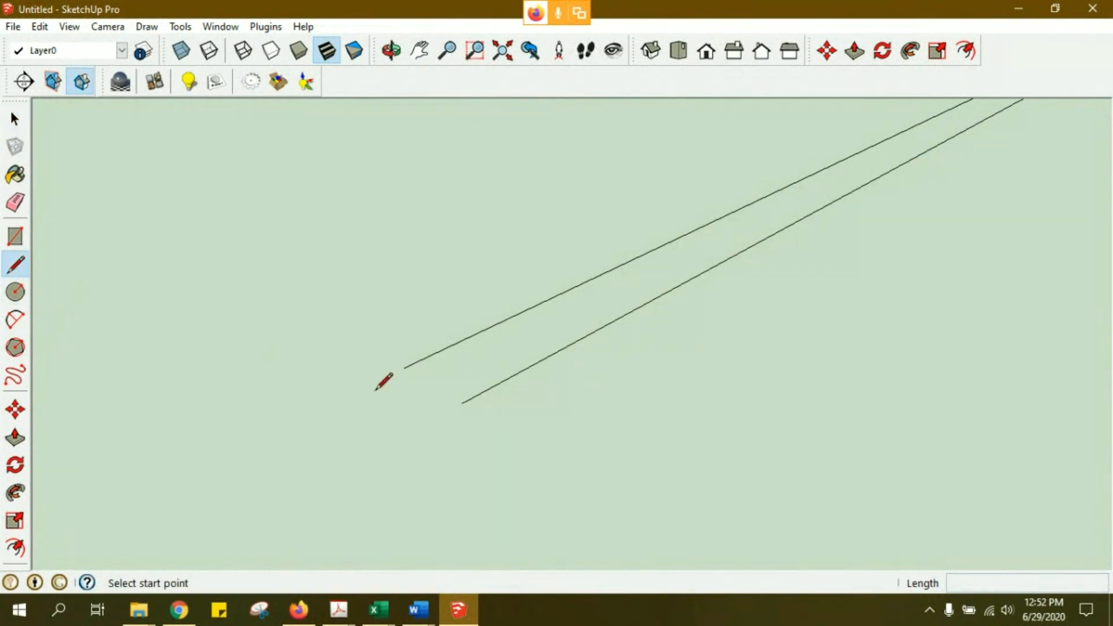
pyautogui.click(403, 367)
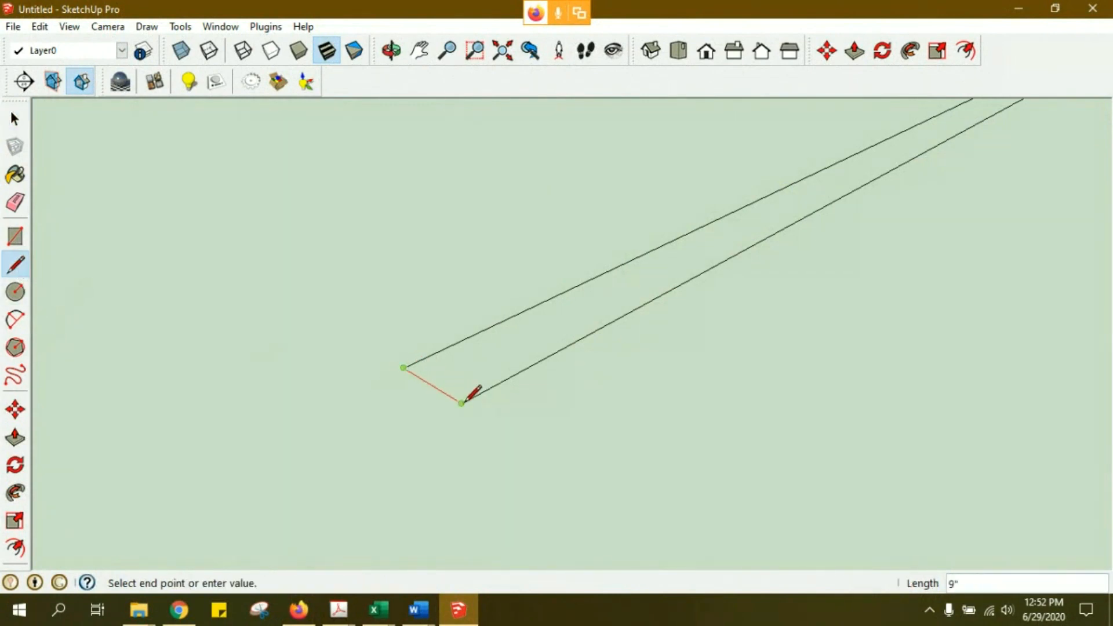
pyautogui.scroll(-3, 462, 401)
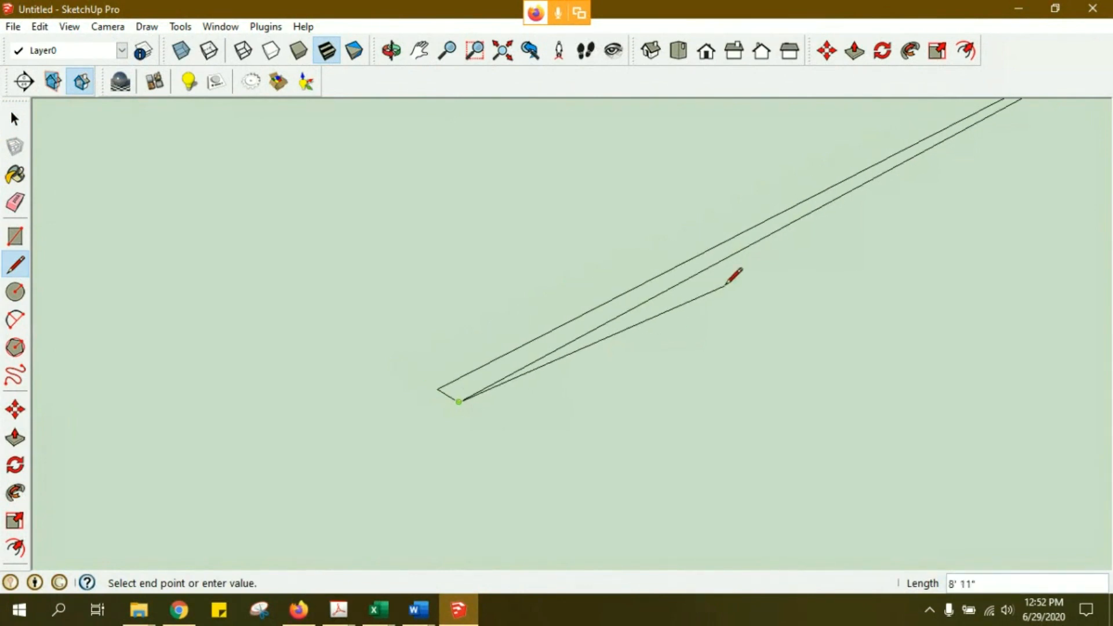
pyautogui.press('Escape')
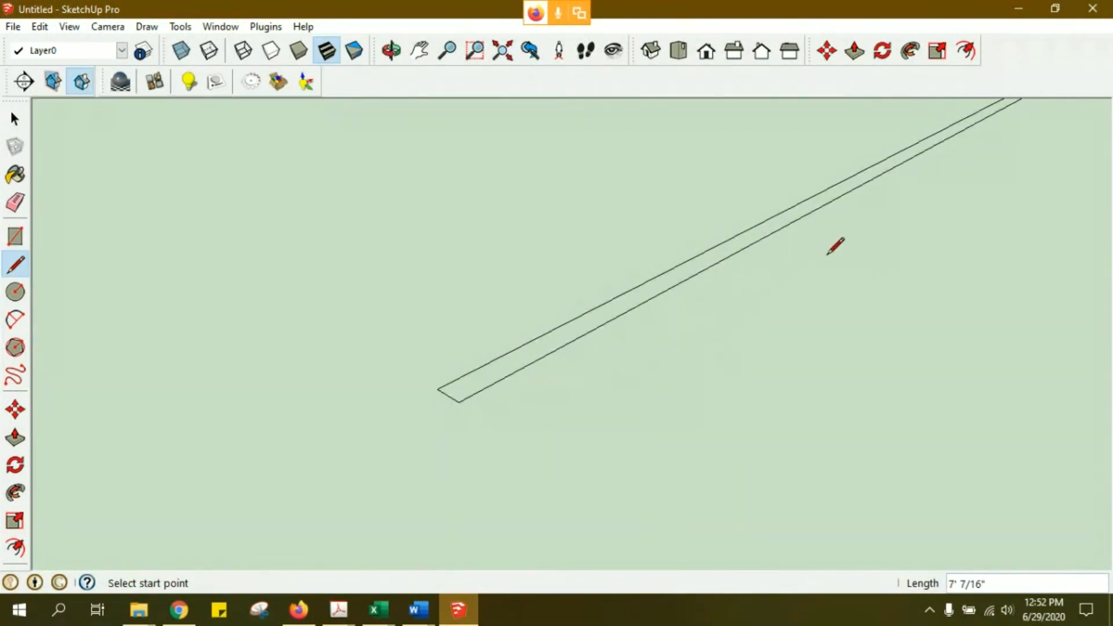
# - Join the far ends of the two parallel lines with a 9" line to close the narrow strip
pyautogui.moveTo(882, 219); pyautogui.dragTo(682, 355, button='middle')
pyautogui.moveTo(965, 179)
pyautogui.mouseDown(button='middle')
pyautogui.moveTo(937, 205)
pyautogui.moveTo(823, 261)
pyautogui.mouseUp(button='middle')
pyautogui.scroll(5, 847, 212)
pyautogui.scroll(3, 852, 223)
pyautogui.click(849, 249)
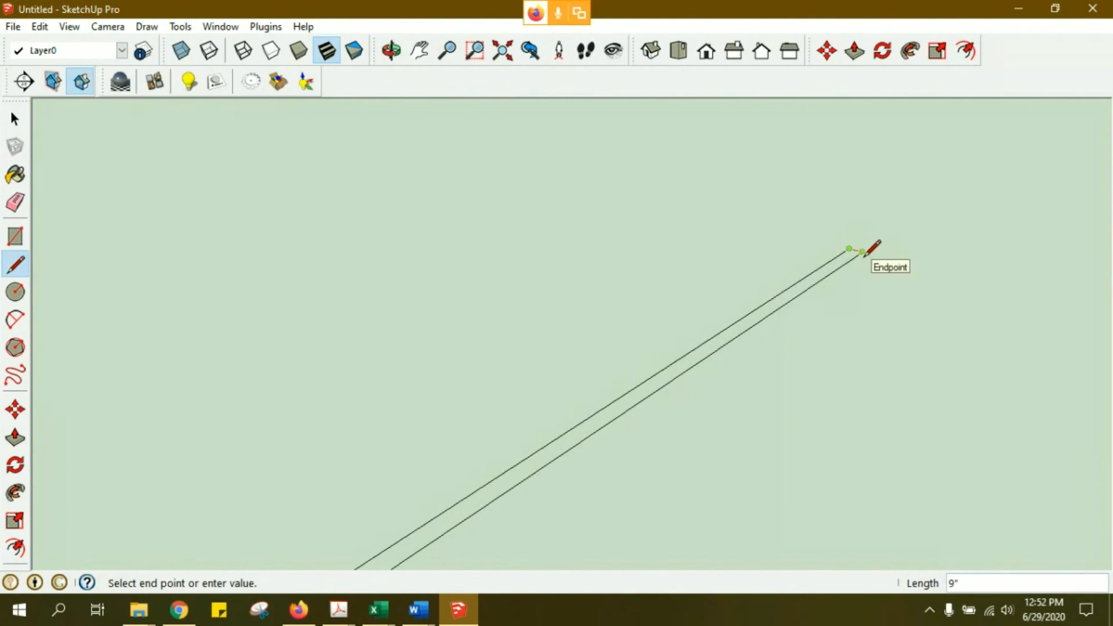
pyautogui.click(862, 251)
pyautogui.press('space')
# - Push/Pull the narrow strip face upward 17' 6" to raise a thin wall
pyautogui.scroll(-2, 666, 377)
pyautogui.scroll(-1, 632, 394)
pyautogui.moveTo(596, 410); pyautogui.dragTo(297, 453, button='middle')
pyautogui.moveTo(144, 469); pyautogui.dragTo(551, 312, button='middle')
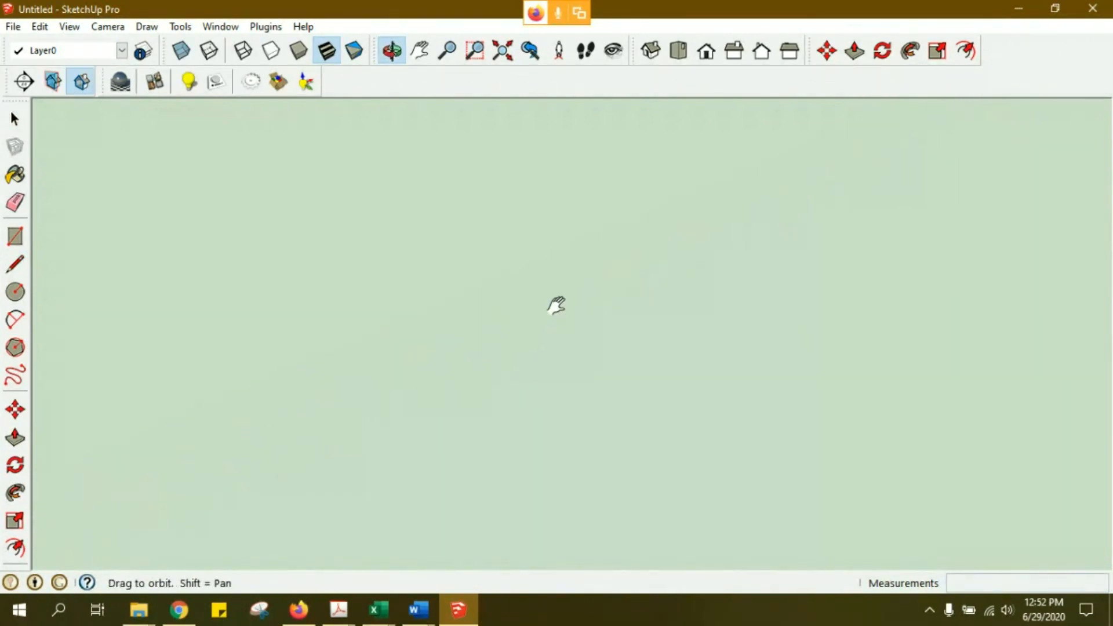
pyautogui.scroll(-5, 533, 339)
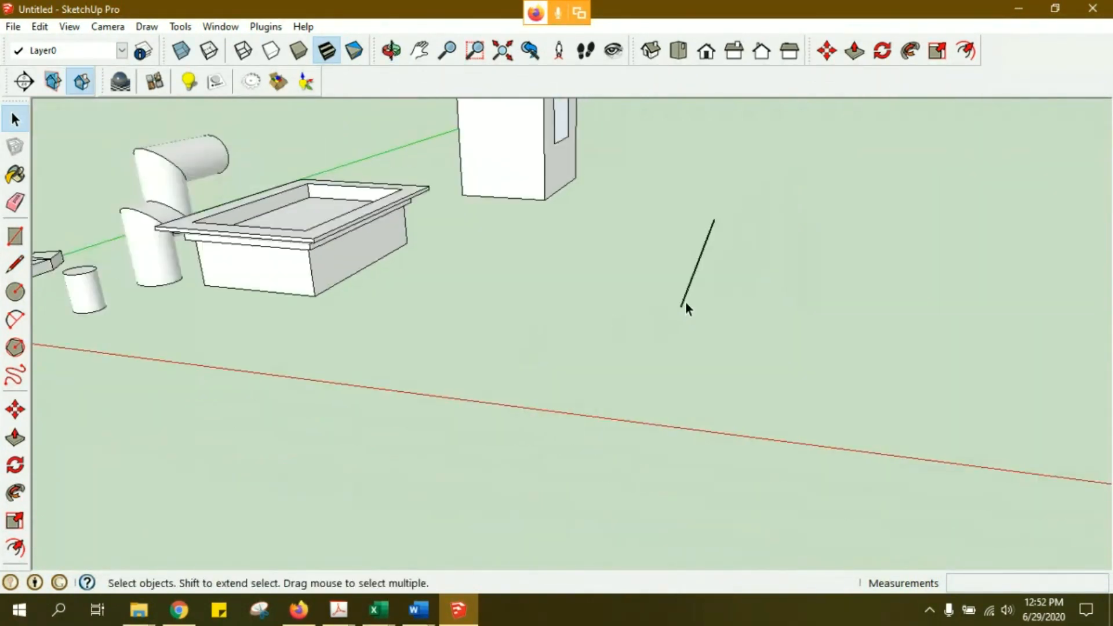
pyautogui.scroll(5, 687, 298)
pyautogui.moveTo(582, 436); pyautogui.dragTo(541, 415)
pyautogui.press('space')
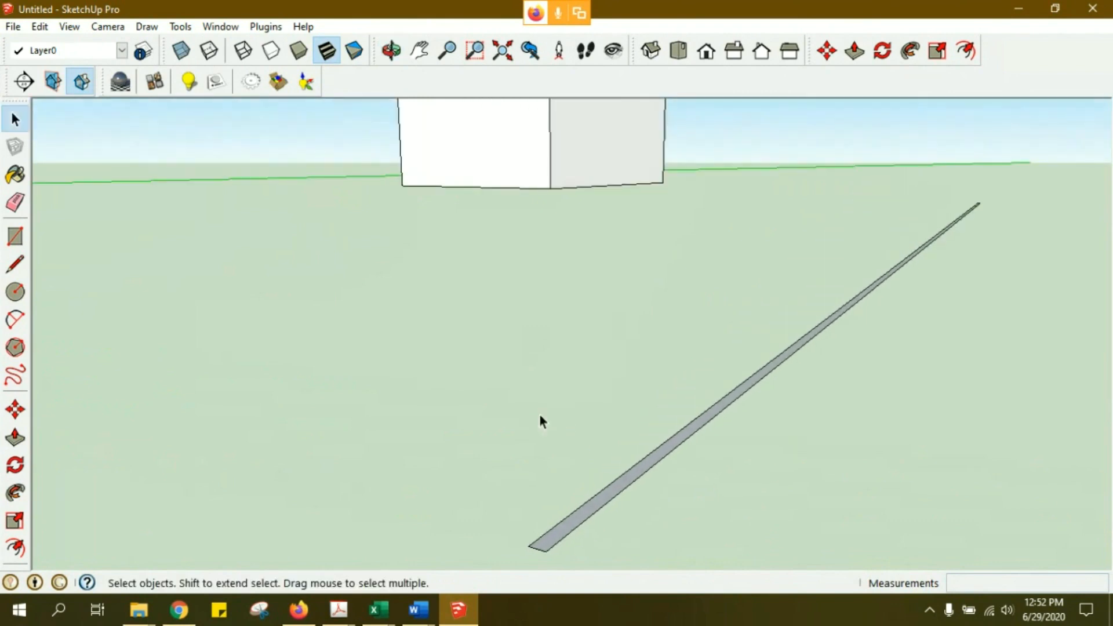
pyautogui.click(15, 438)
pyautogui.moveTo(560, 540); pyautogui.dragTo(551, 209)
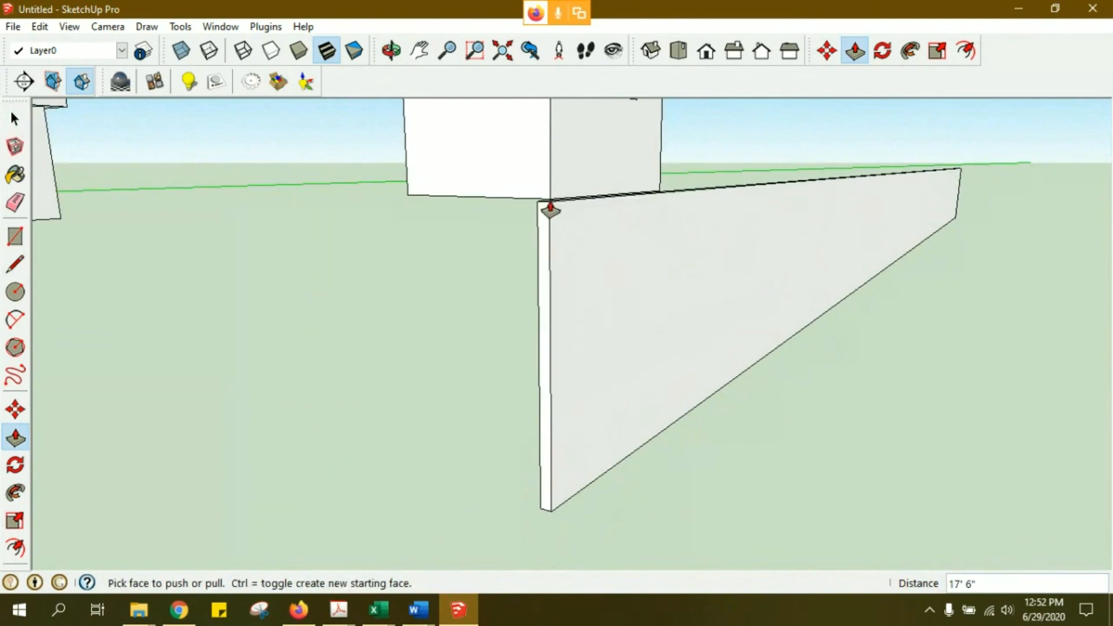
# - Draw a window-sized rectangle on the thin wall's broad face, near its closer end
pyautogui.moveTo(625, 254); pyautogui.dragTo(600, 351, button='middle')
pyautogui.click(653, 360)
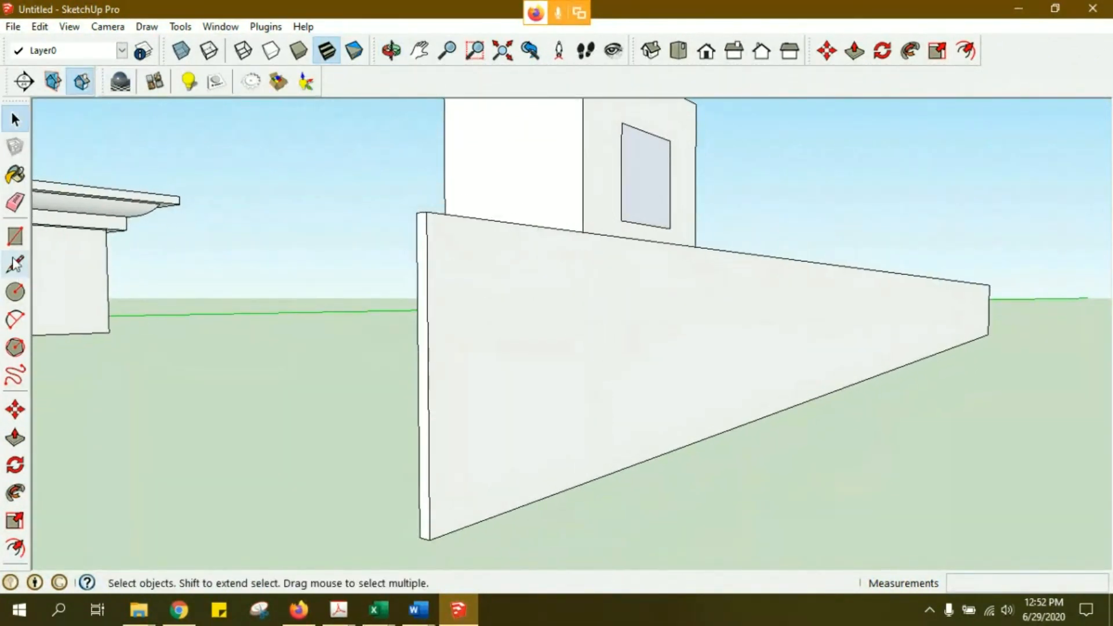
pyautogui.click(15, 237)
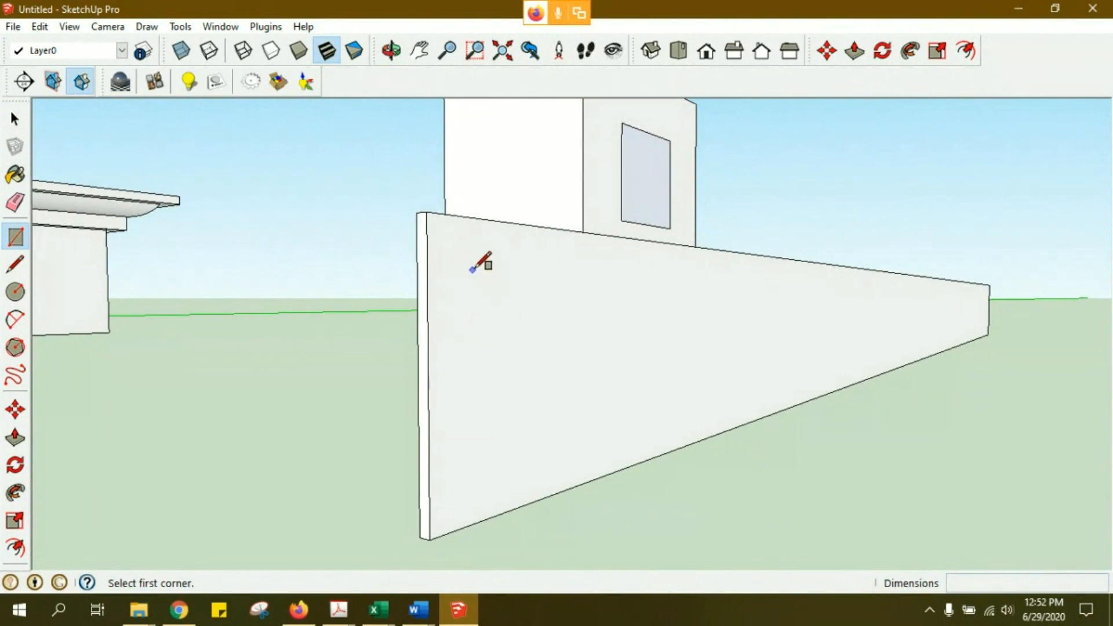
pyautogui.click(475, 290)
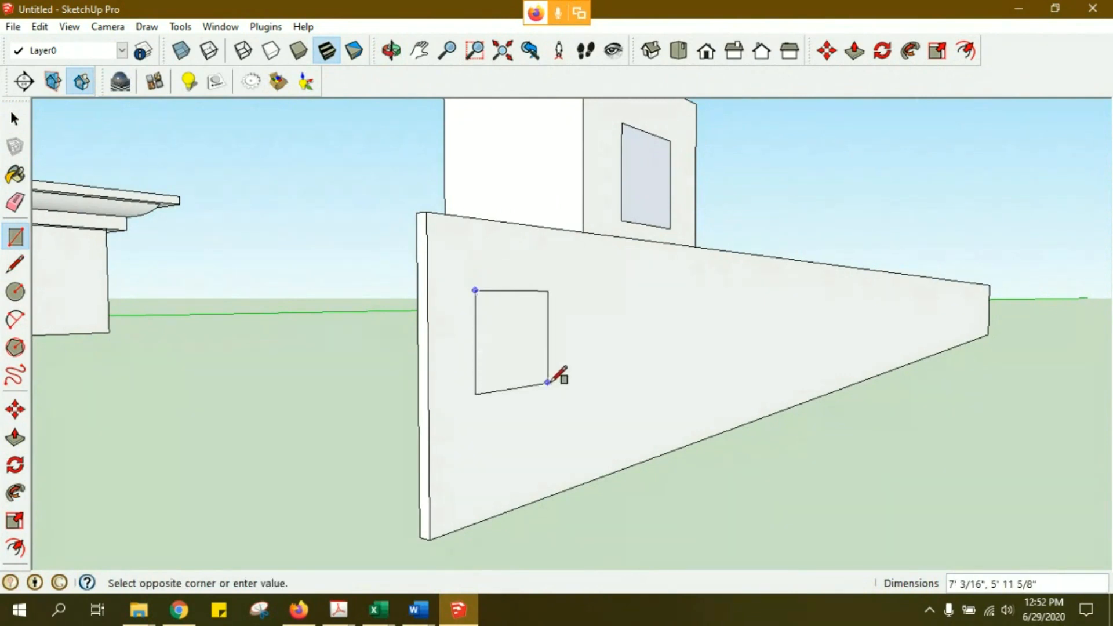
pyautogui.click(580, 411)
pyautogui.press('space')
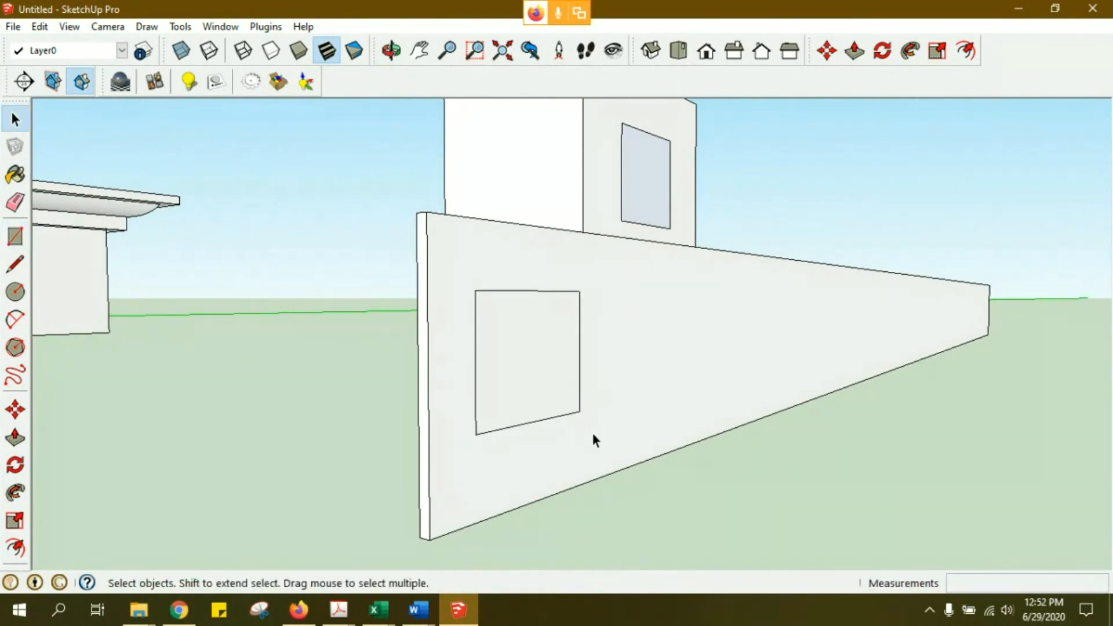
# - Select the wall's broad face and the inner rectangular face in turn, and undo the rectangle
pyautogui.click(660, 322)
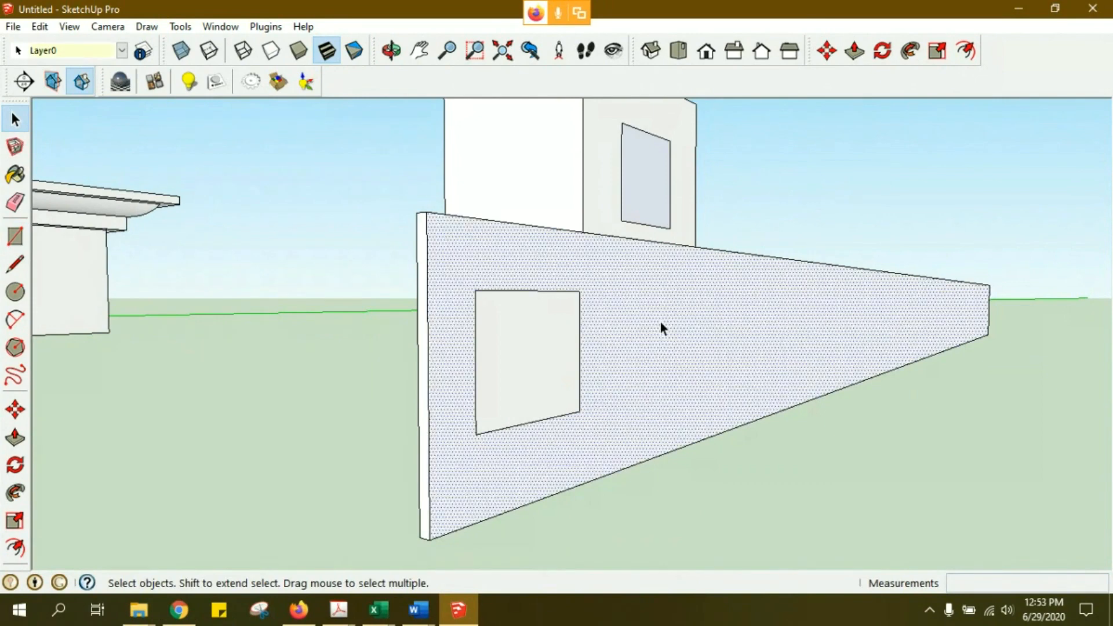
pyautogui.click(541, 371)
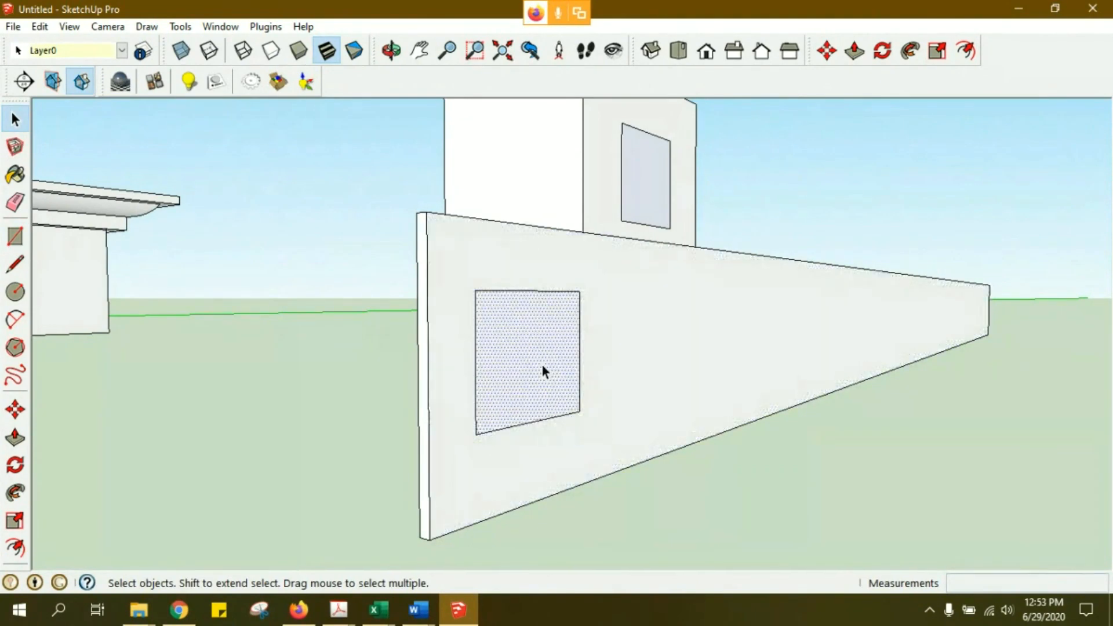
pyautogui.hotkey('ctrl', 'z')
# - Select the thin wall's undivided broad face and start a new rectangle on it near the closer end's upper corner
pyautogui.click(545, 332)
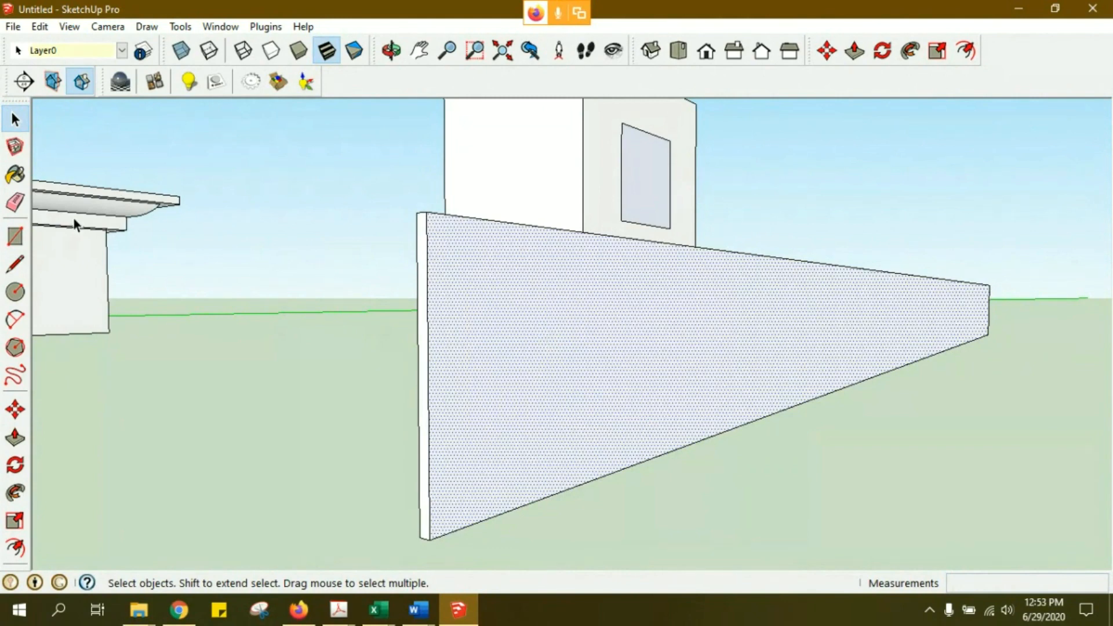
pyautogui.click(15, 236)
pyautogui.click(478, 270)
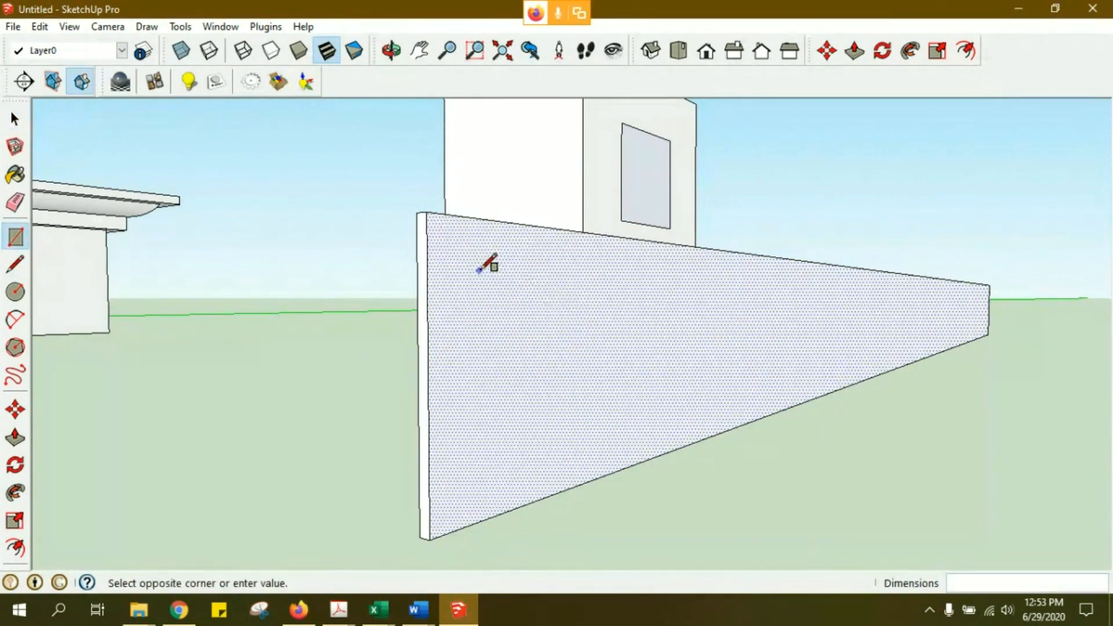
# - Draw a rectangle about 9' 2" by 7' 1" near the near end of the long wall's large face
pyautogui.click(552, 416)
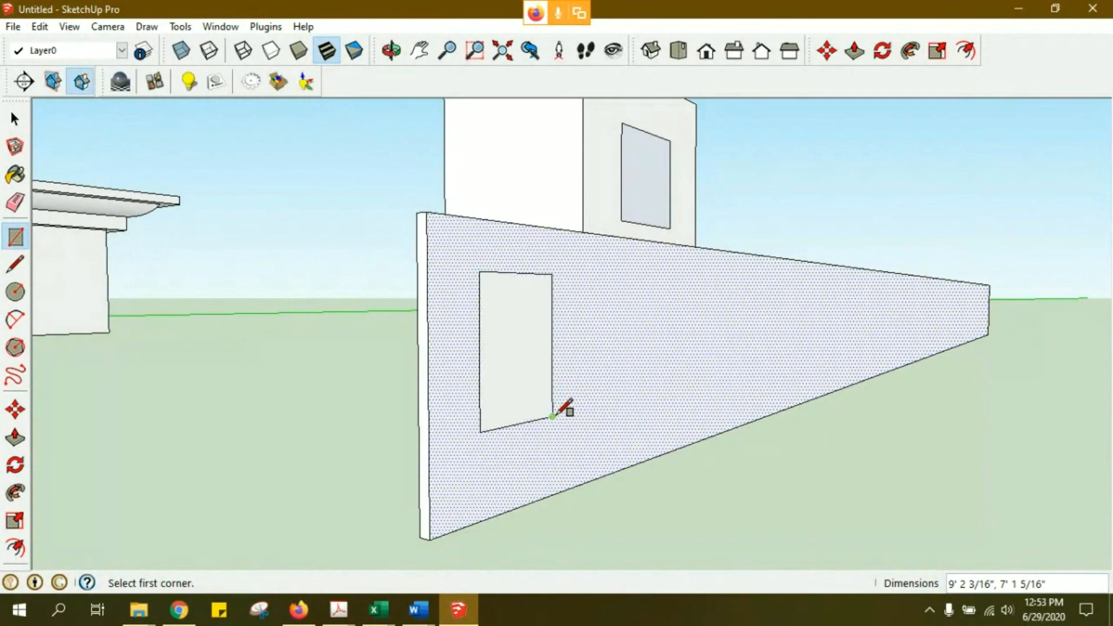
pyautogui.press('space')
pyautogui.moveTo(517, 397); pyautogui.dragTo(528, 433, button='middle')
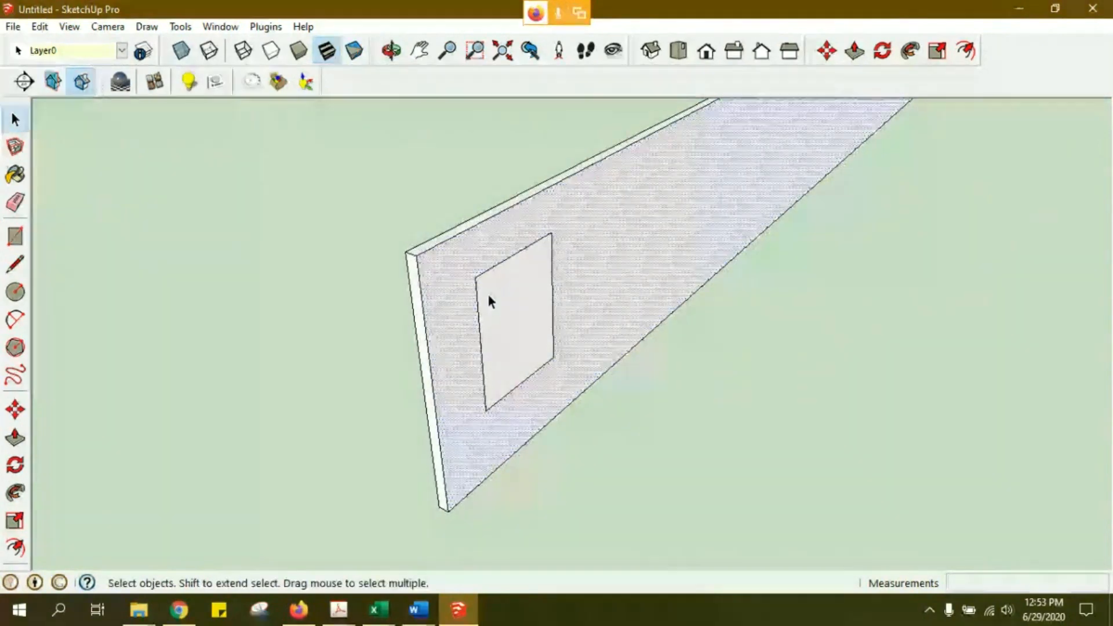
# - Select the rectangle's face and the surrounding wall face separately to check that they are distinct, leaving nothing selected
pyautogui.moveTo(489, 303); pyautogui.dragTo(519, 301, button='middle')
pyautogui.click(520, 298)
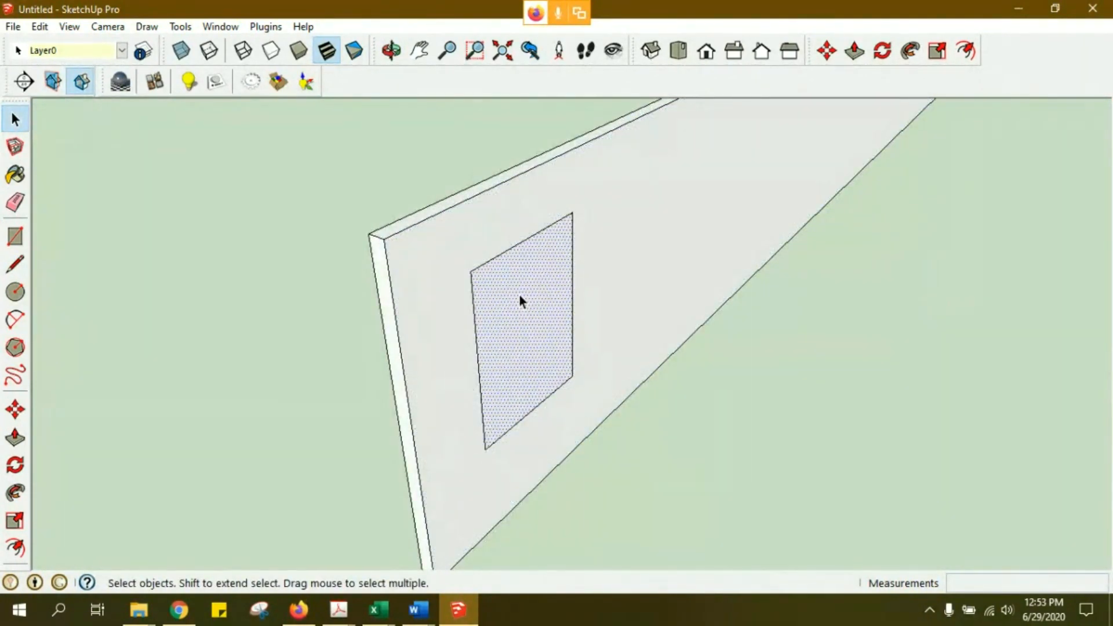
pyautogui.moveTo(516, 326); pyautogui.dragTo(497, 284, button='middle')
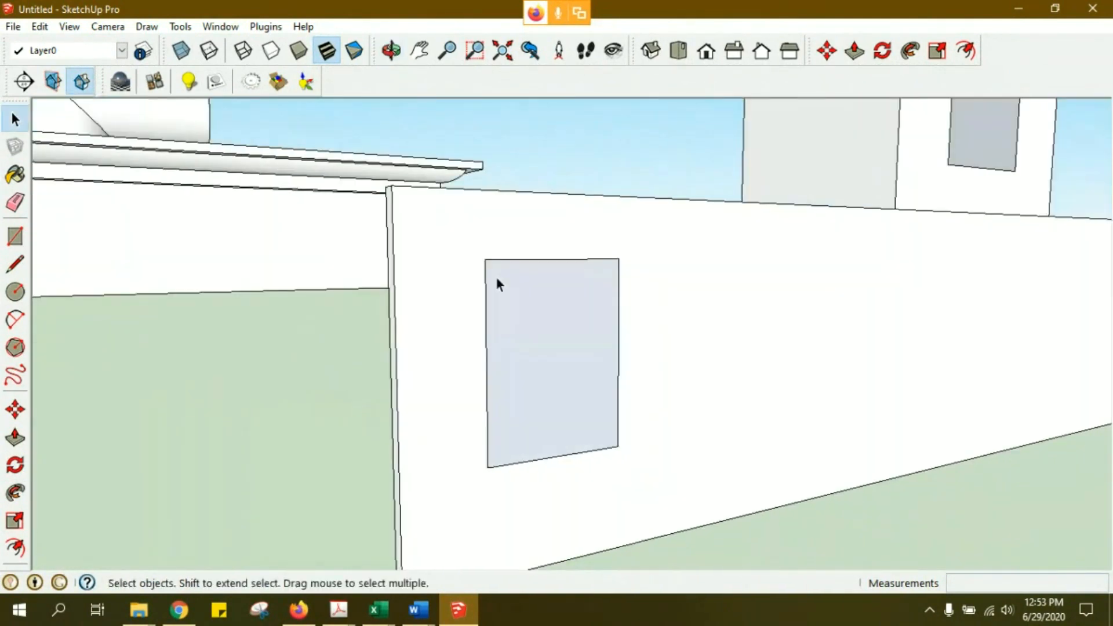
pyautogui.moveTo(509, 413); pyautogui.dragTo(499, 390, button='middle')
pyautogui.click(456, 255)
pyautogui.moveTo(407, 282); pyautogui.dragTo(557, 365, button='middle')
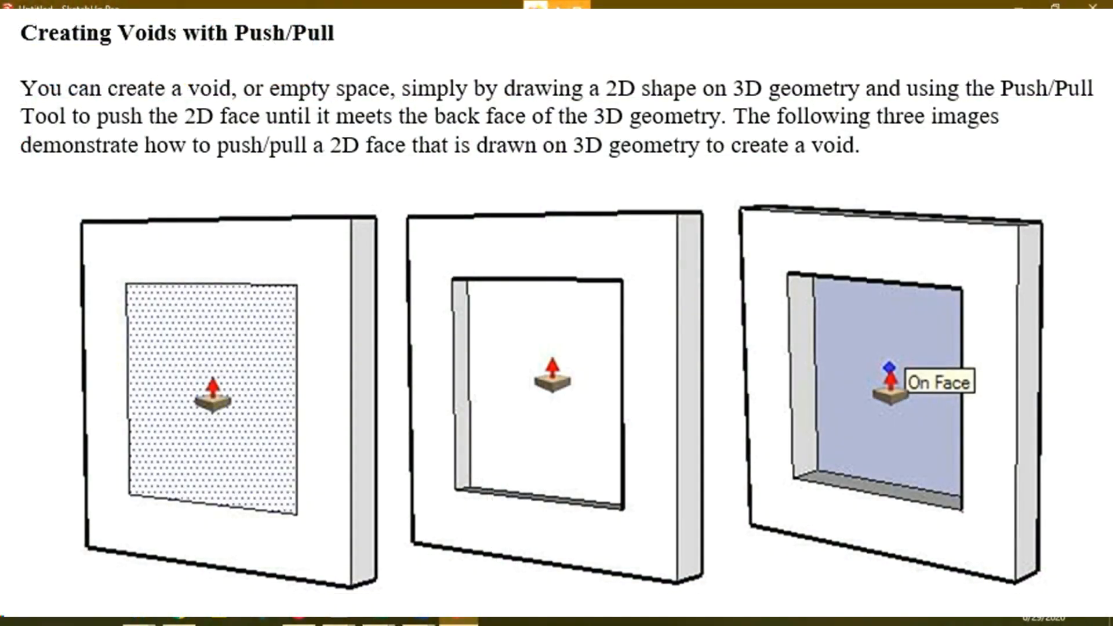
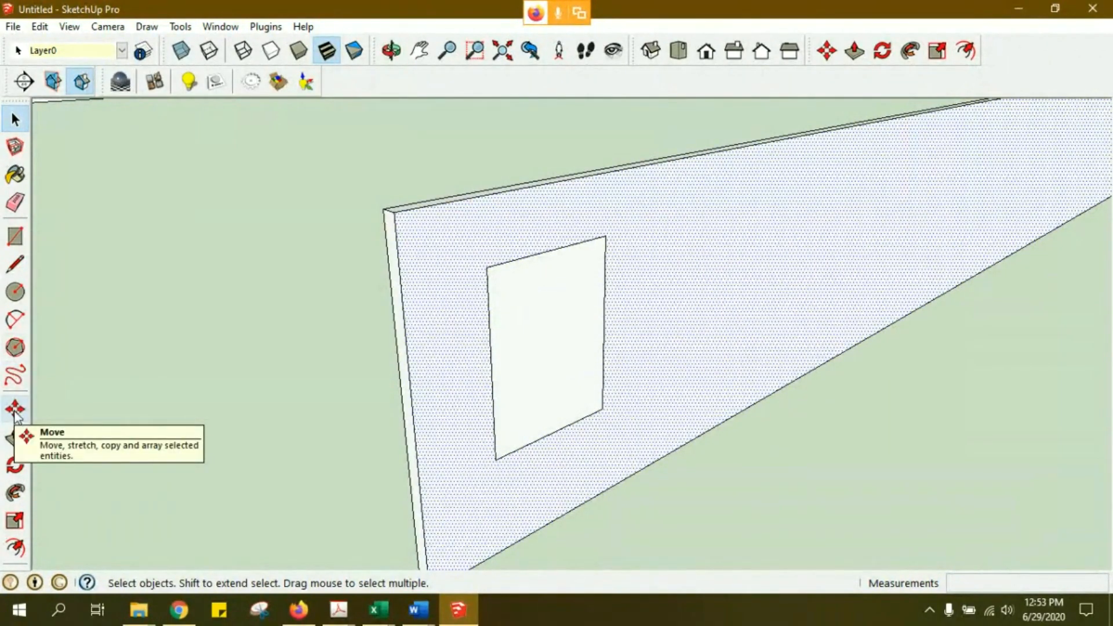
pyautogui.click(690, 481)
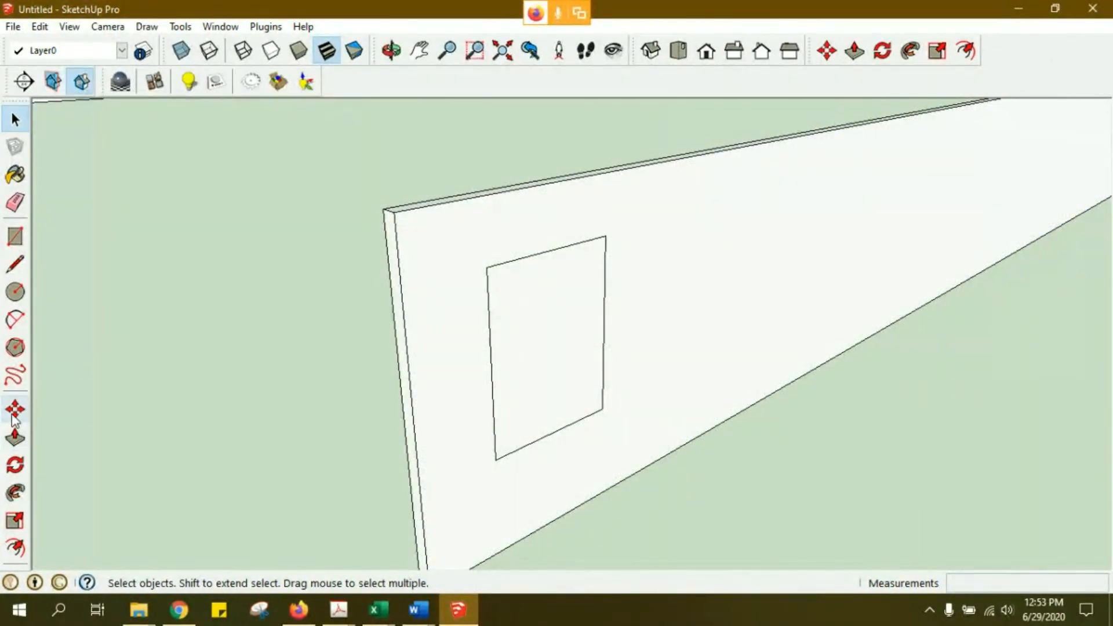
# - Push the rectangle's face 9" back to the wall's rear face with Push/Pull to cut a window opening
pyautogui.click(15, 439)
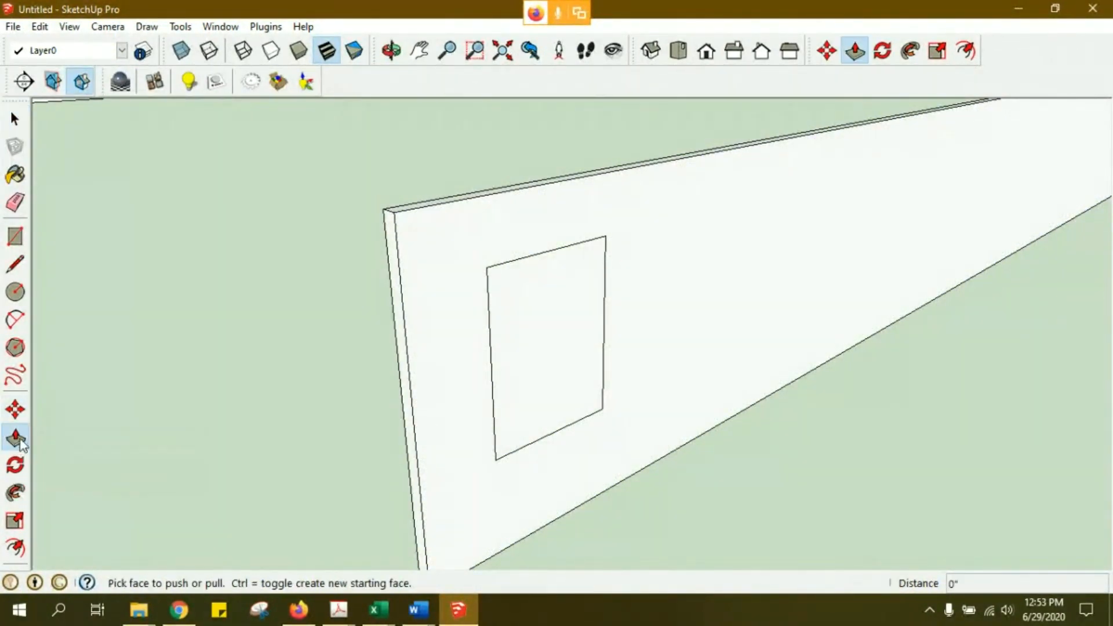
pyautogui.moveTo(559, 383); pyautogui.dragTo(548, 376)
pyautogui.moveTo(549, 376); pyautogui.dragTo(422, 293, button='middle')
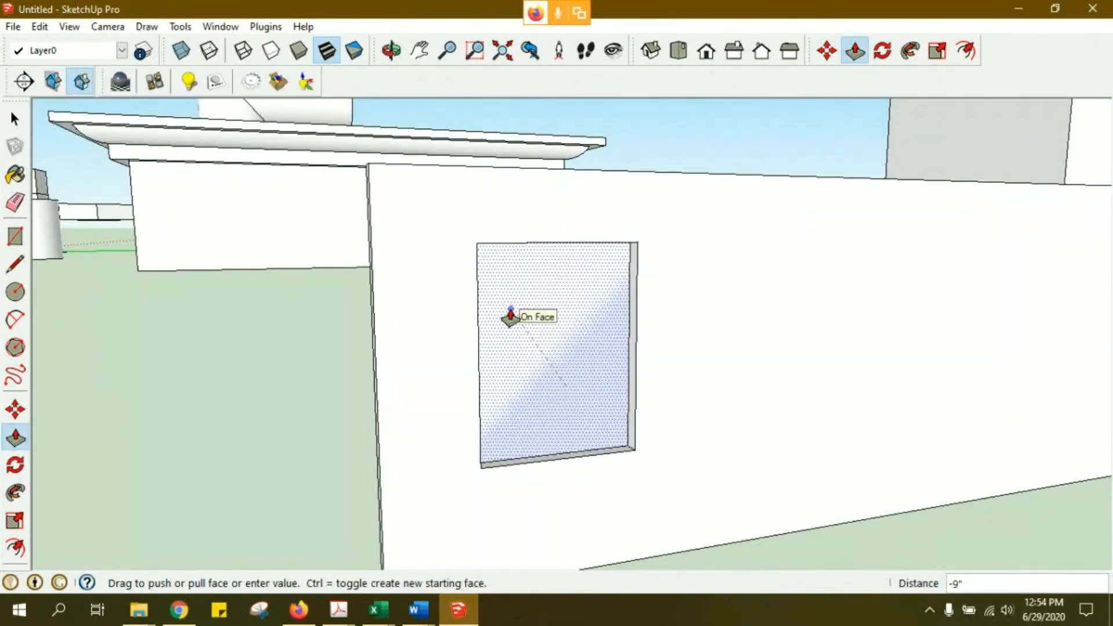
pyautogui.moveTo(579, 373)
pyautogui.mouseDown()
pyautogui.moveTo(616, 426)
pyautogui.moveTo(568, 385)
pyautogui.mouseUp()
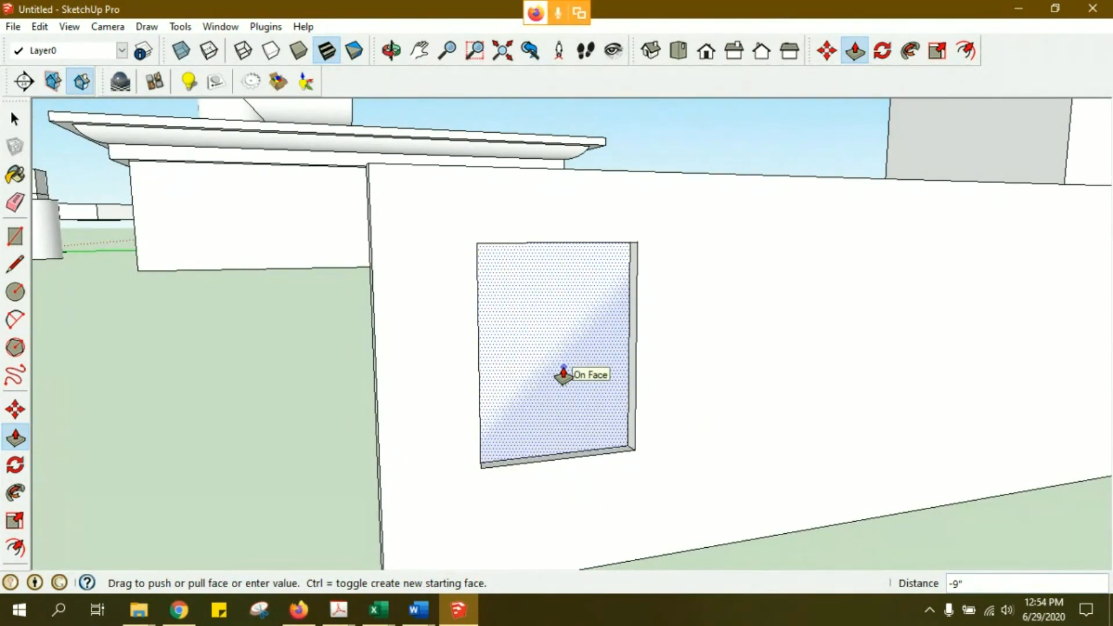
pyautogui.click(563, 374)
pyautogui.moveTo(555, 385); pyautogui.dragTo(1080, 403, button='middle')
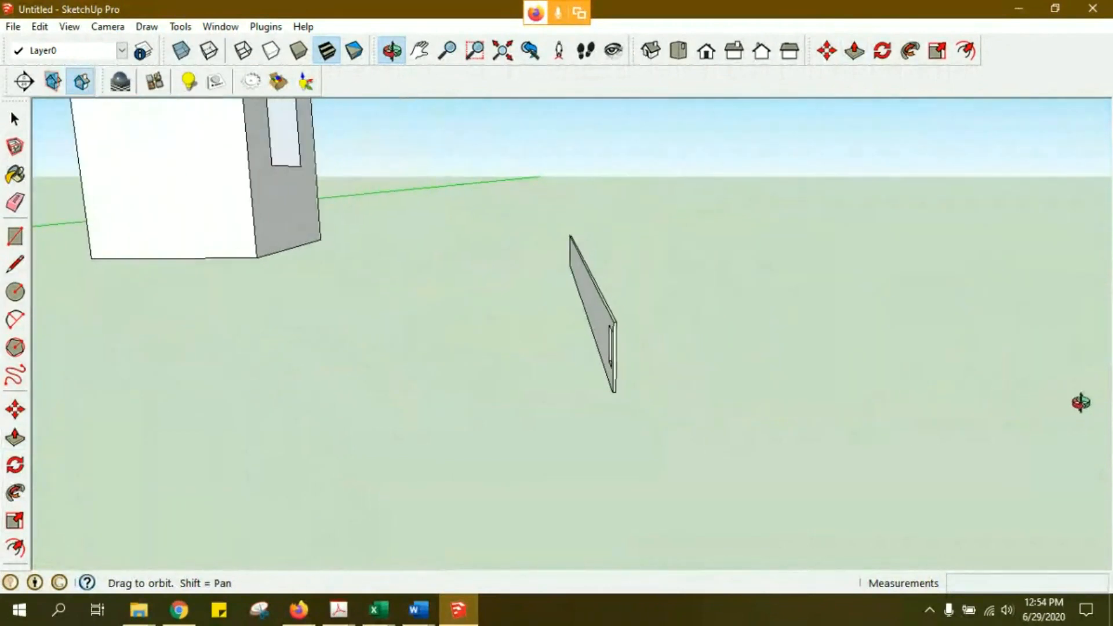
pyautogui.scroll(3, 616, 353)
pyautogui.moveTo(591, 360); pyautogui.dragTo(135, 283, button='middle')
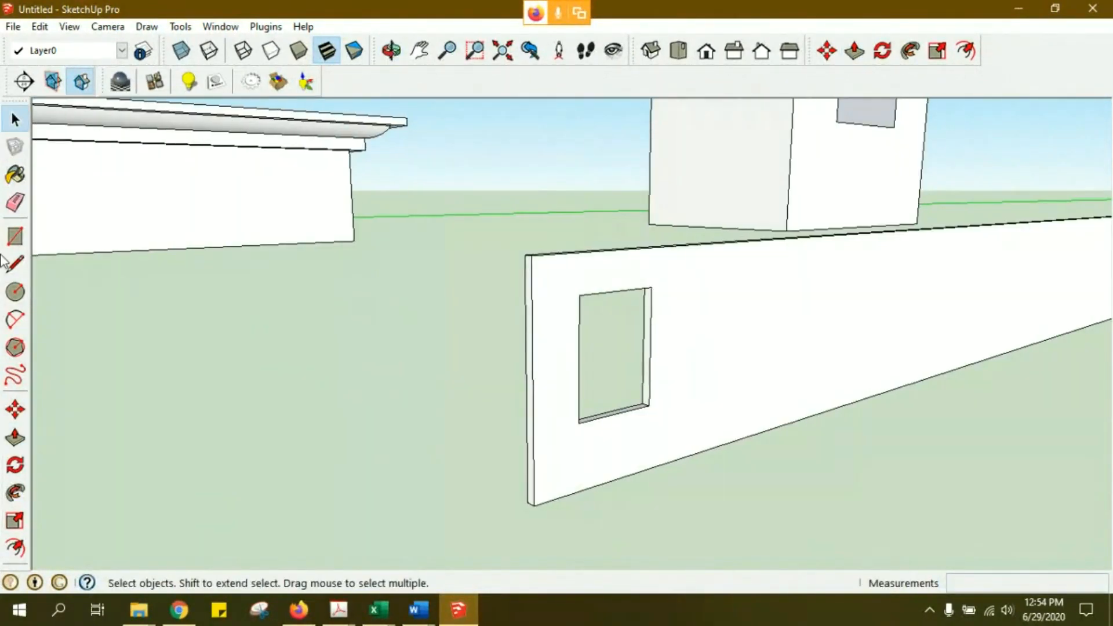
# - Draw a second rectangle of similar size on the wall face, beside the existing window opening
pyautogui.click(15, 236)
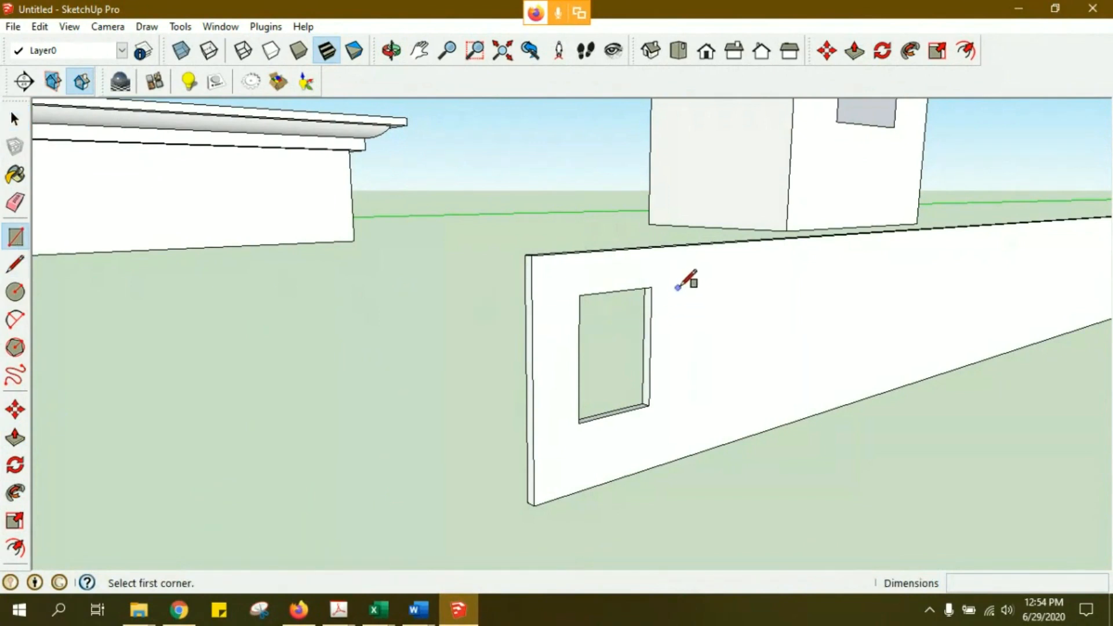
pyautogui.click(709, 275)
pyautogui.click(779, 396)
pyautogui.press('space')
pyautogui.scroll(2, 764, 358)
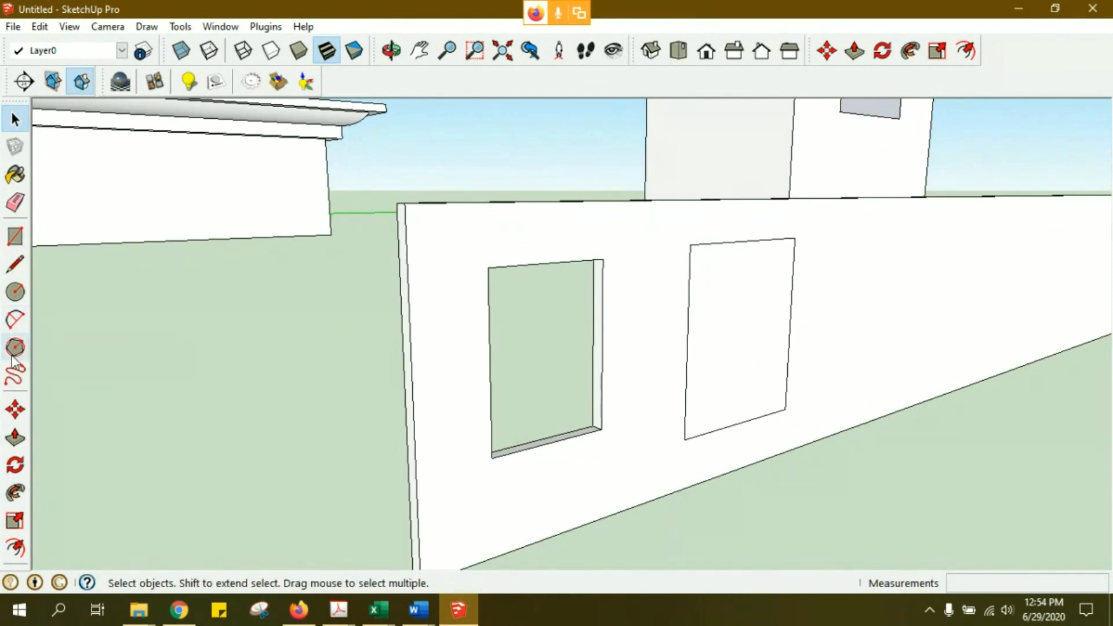
# - Recess the second rectangle's face about 2 7/8" into the wall with Push/Pull
pyautogui.click(15, 438)
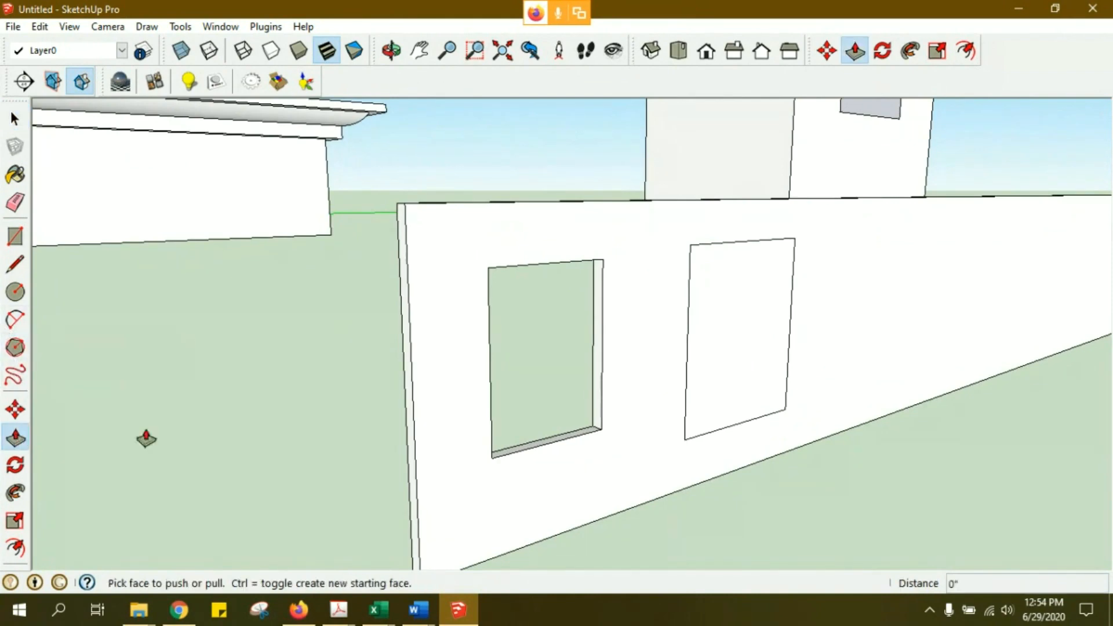
pyautogui.click(733, 368)
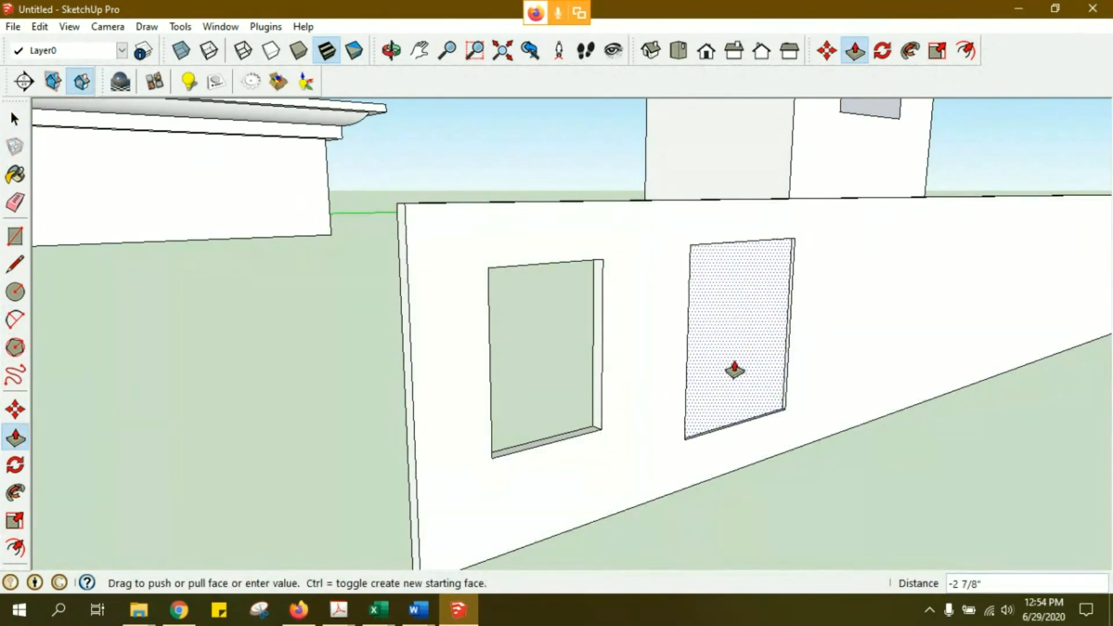
pyautogui.click(733, 369)
pyautogui.moveTo(633, 402); pyautogui.dragTo(735, 348, button='middle')
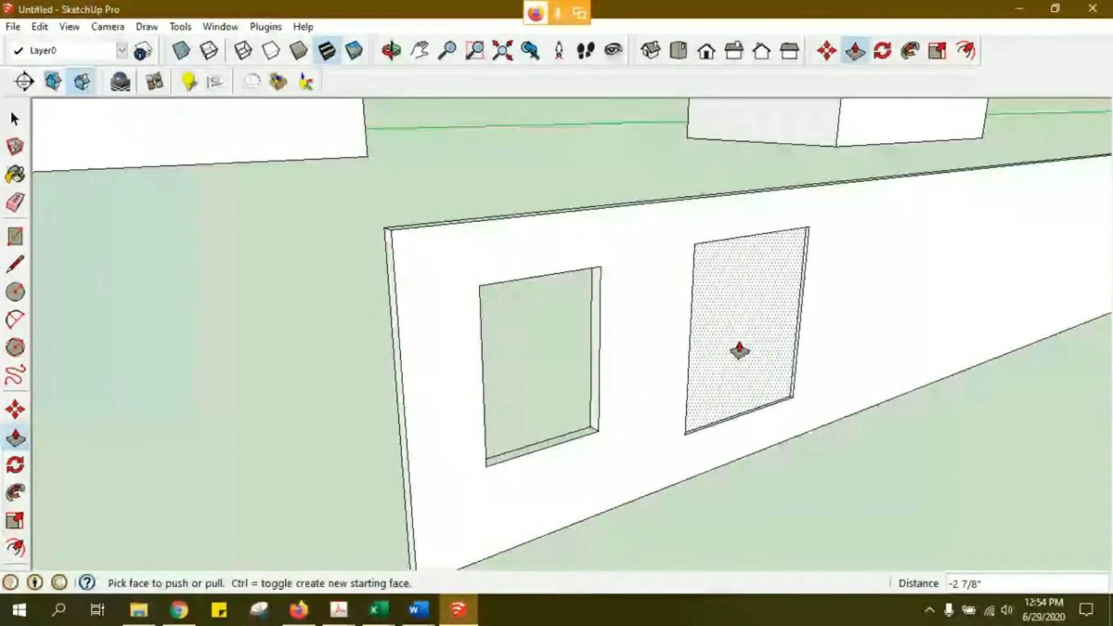
pyautogui.scroll(3, 740, 350)
# - Push the second rectangle's face to the wall's rear face, 9" deep, to cut a second window opening
pyautogui.click(749, 350)
pyautogui.click(737, 340)
pyautogui.moveTo(737, 340)
pyautogui.mouseDown(button='middle')
pyautogui.moveTo(674, 317)
pyautogui.moveTo(747, 341)
pyautogui.mouseUp(button='middle')
pyautogui.click(748, 341)
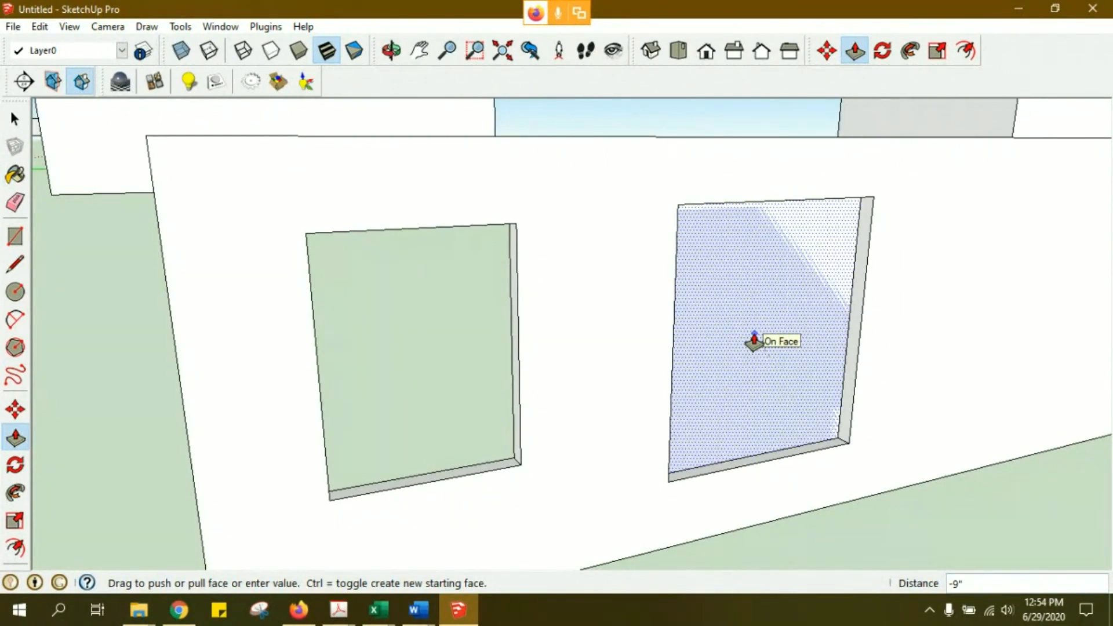
pyautogui.click(754, 341)
pyautogui.moveTo(765, 363); pyautogui.dragTo(713, 377, button='middle')
pyautogui.press('space')
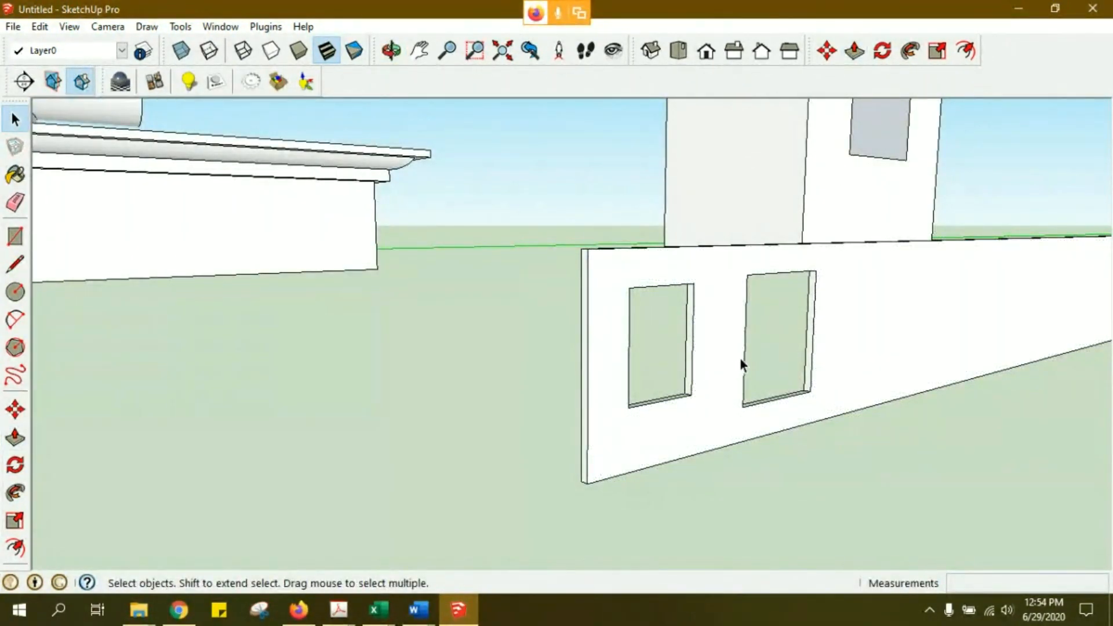
pyautogui.moveTo(753, 365); pyautogui.dragTo(635, 342, button='middle')
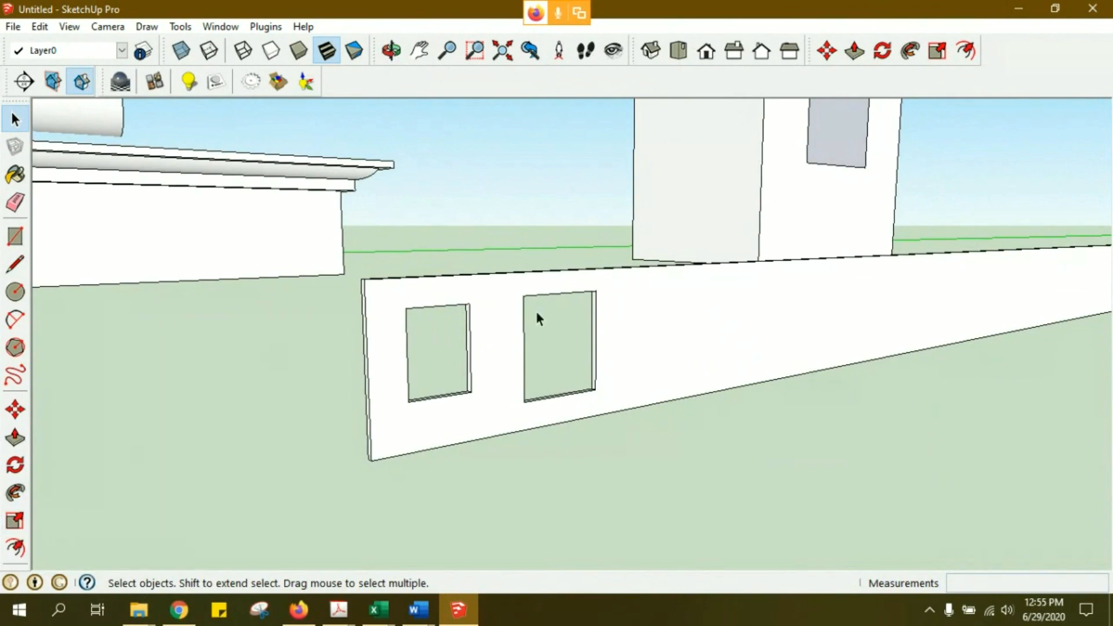
pyautogui.moveTo(539, 316); pyautogui.dragTo(467, 340, button='middle')
pyautogui.moveTo(191, 184); pyautogui.dragTo(461, 252, button='middle')
pyautogui.scroll(-5, 464, 254)
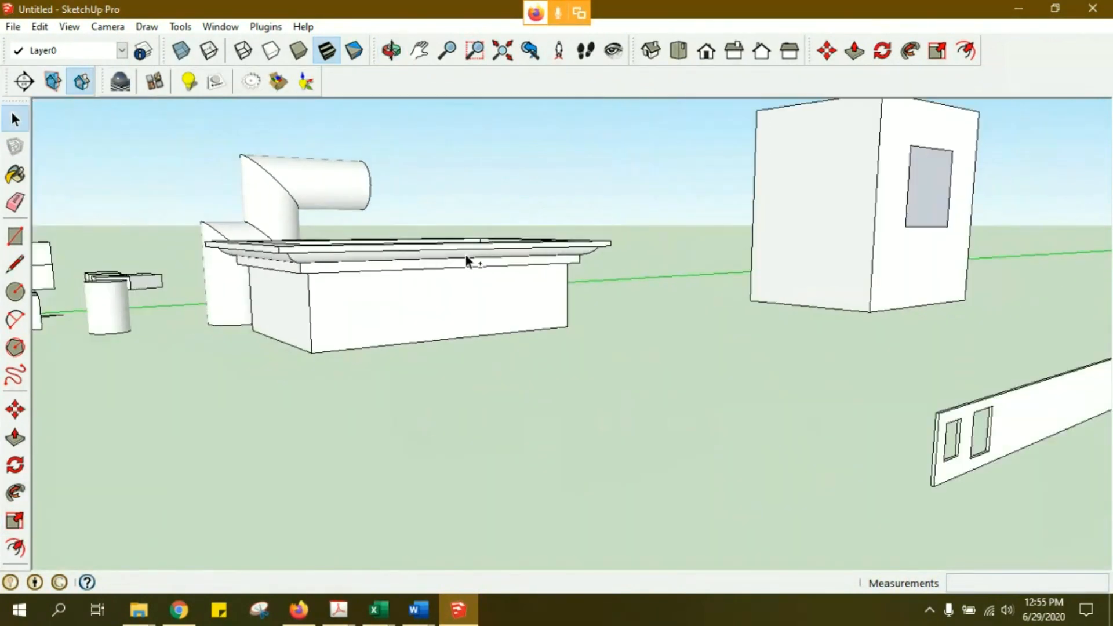
pyautogui.press('space')
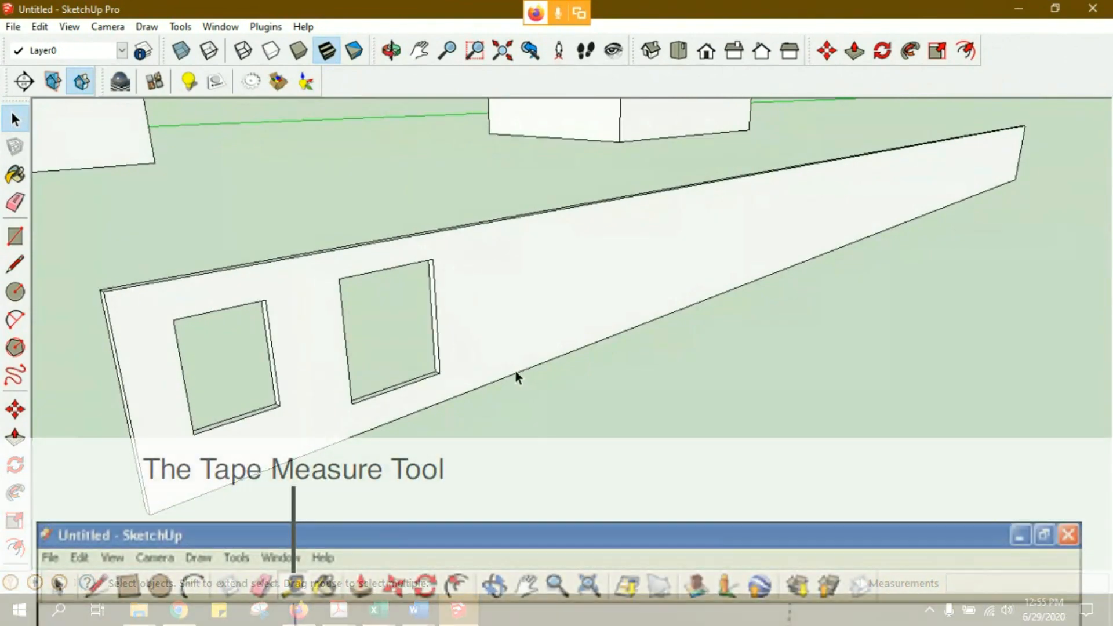
pyautogui.click(515, 376)
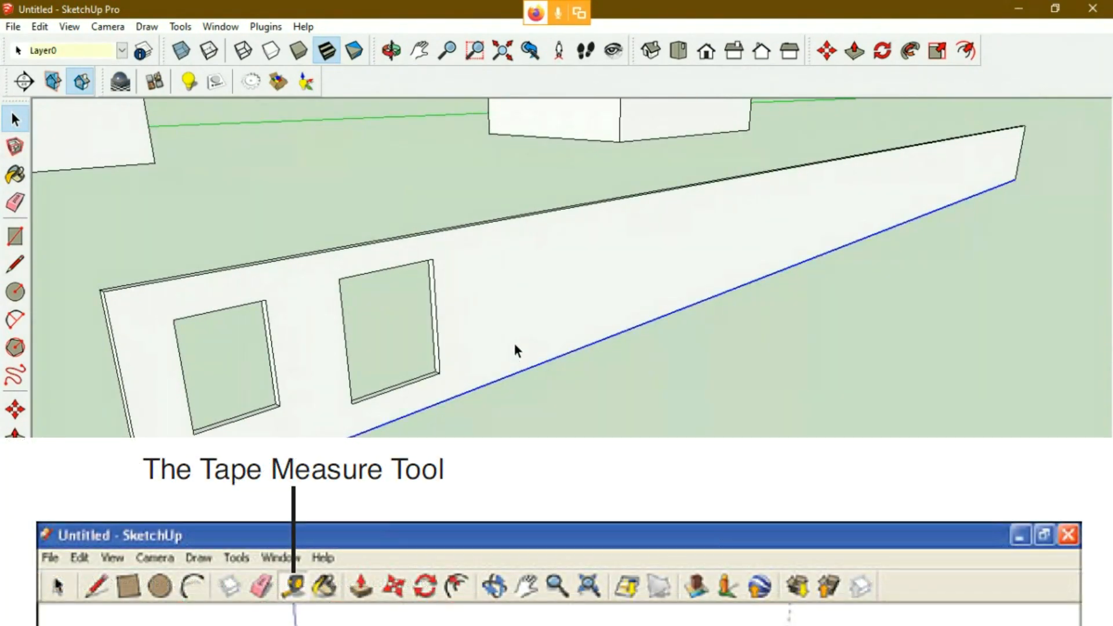
pyautogui.click(66, 327)
# - Place a Tape Measure guide line parallel to the wall's bottom edge, 2' above it
pyautogui.click(180, 27)
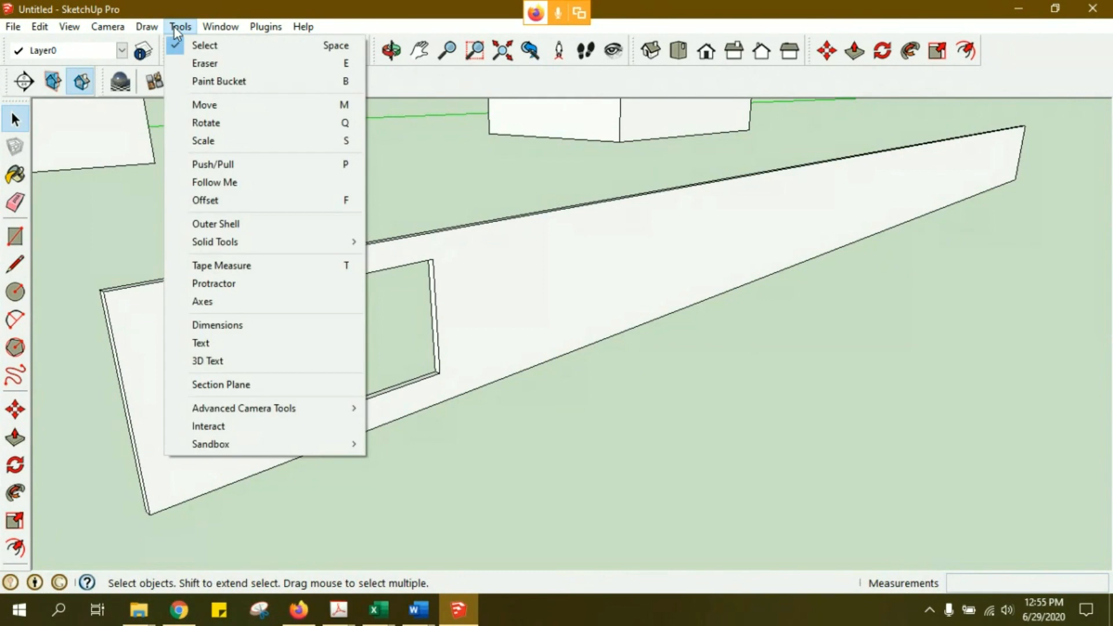
pyautogui.click(270, 264)
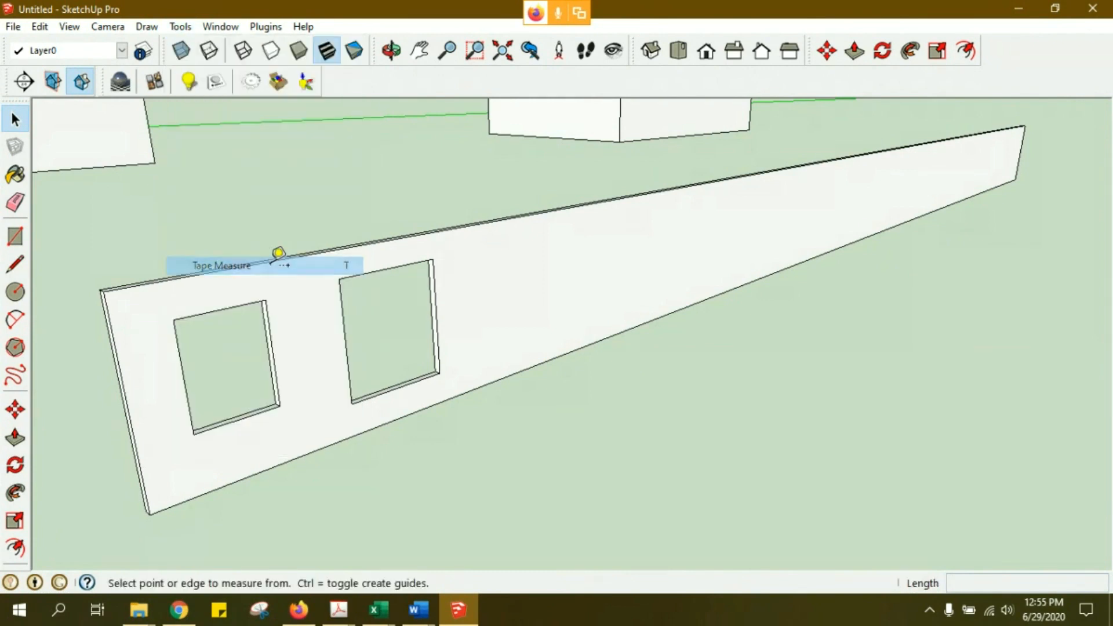
pyautogui.click(523, 370)
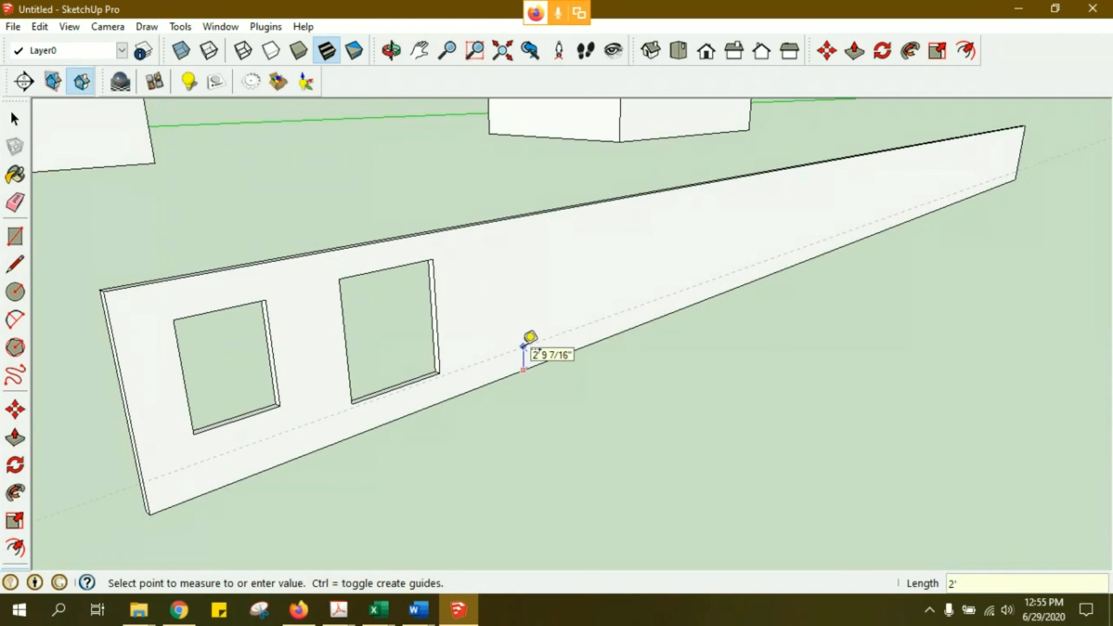
pyautogui.click(524, 347)
pyautogui.moveTo(514, 331); pyautogui.dragTo(525, 423, button='middle')
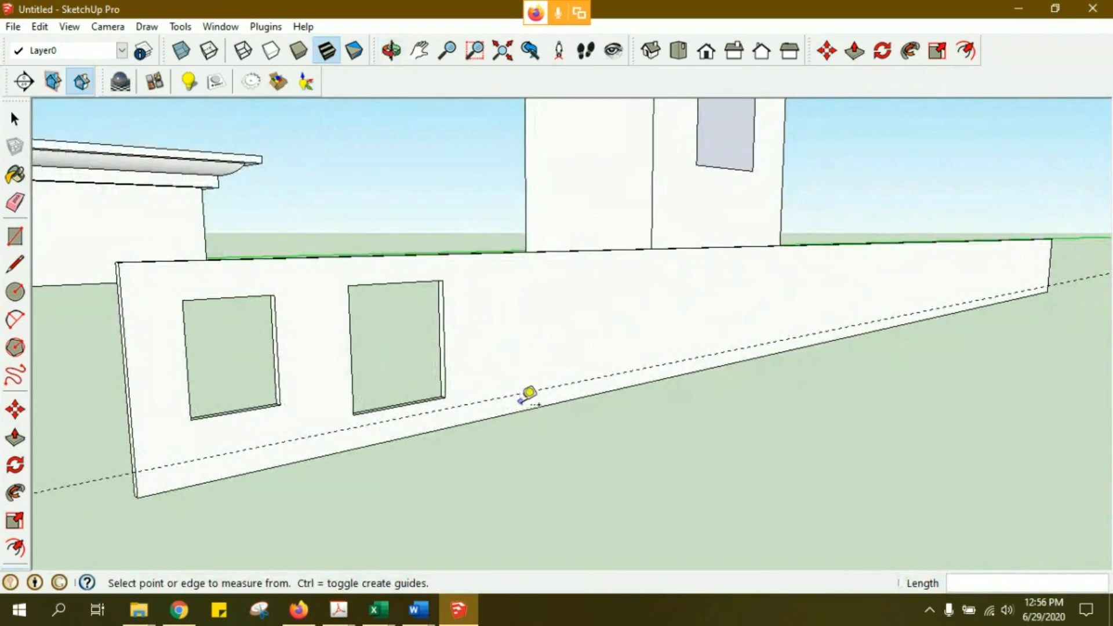
# - Place a vertical Tape Measure guide line 40' from the wall's near end edge, past both window openings
pyautogui.moveTo(506, 345); pyautogui.dragTo(480, 337, button='middle')
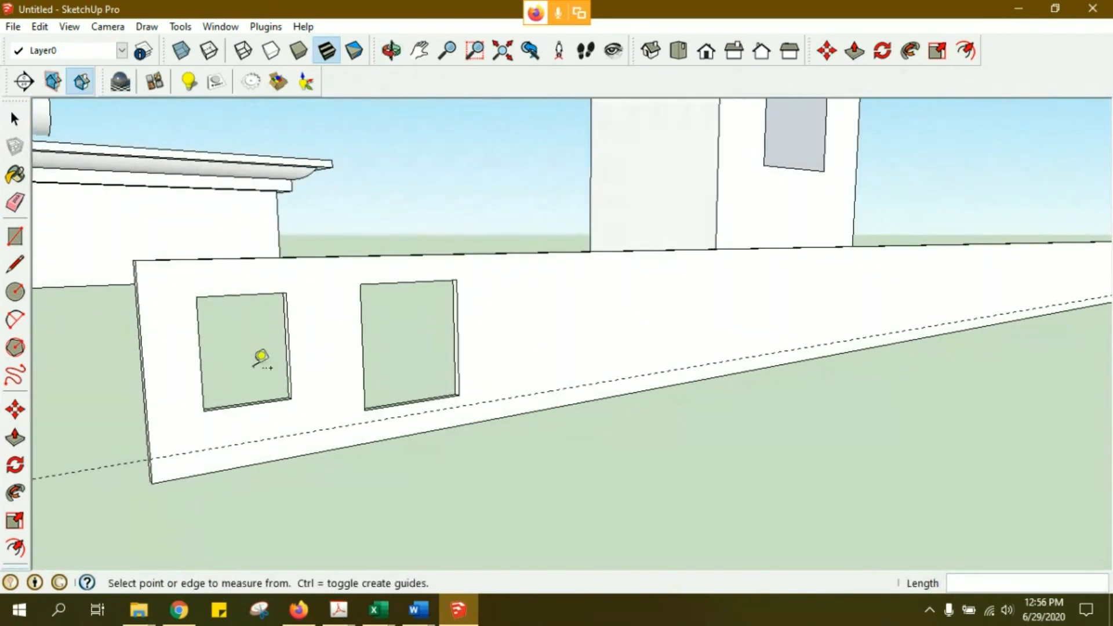
pyautogui.click(141, 336)
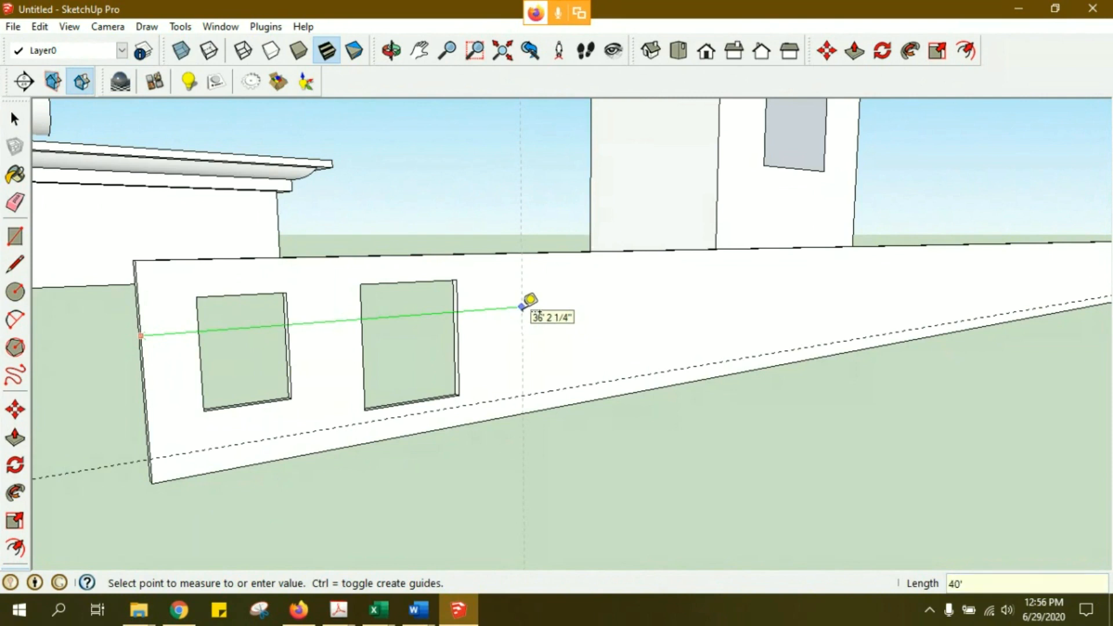
pyautogui.press('Return')
pyautogui.moveTo(603, 331); pyautogui.dragTo(551, 336, button='middle')
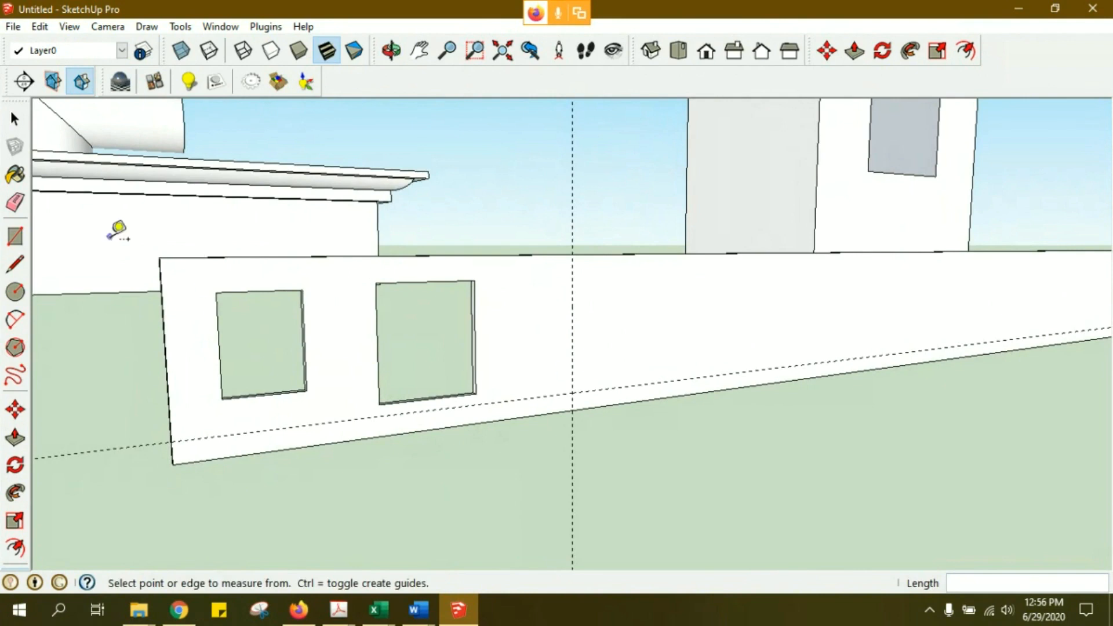
# - Place a second horizontal guide line 5' above the first horizontal guide on the wall
pyautogui.click(627, 386)
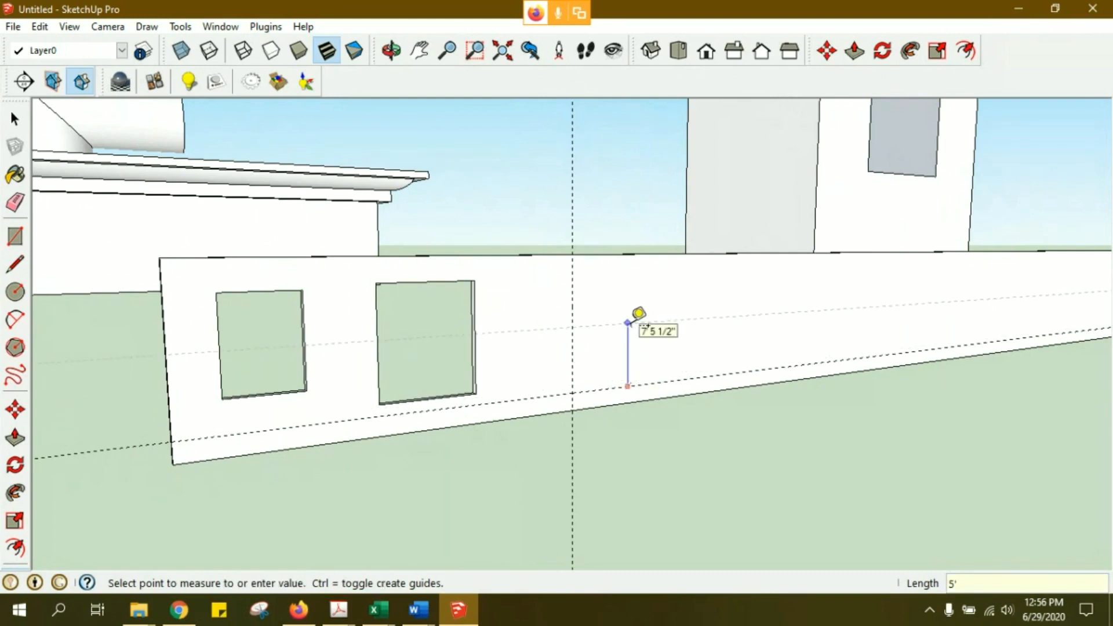
pyautogui.click(627, 322)
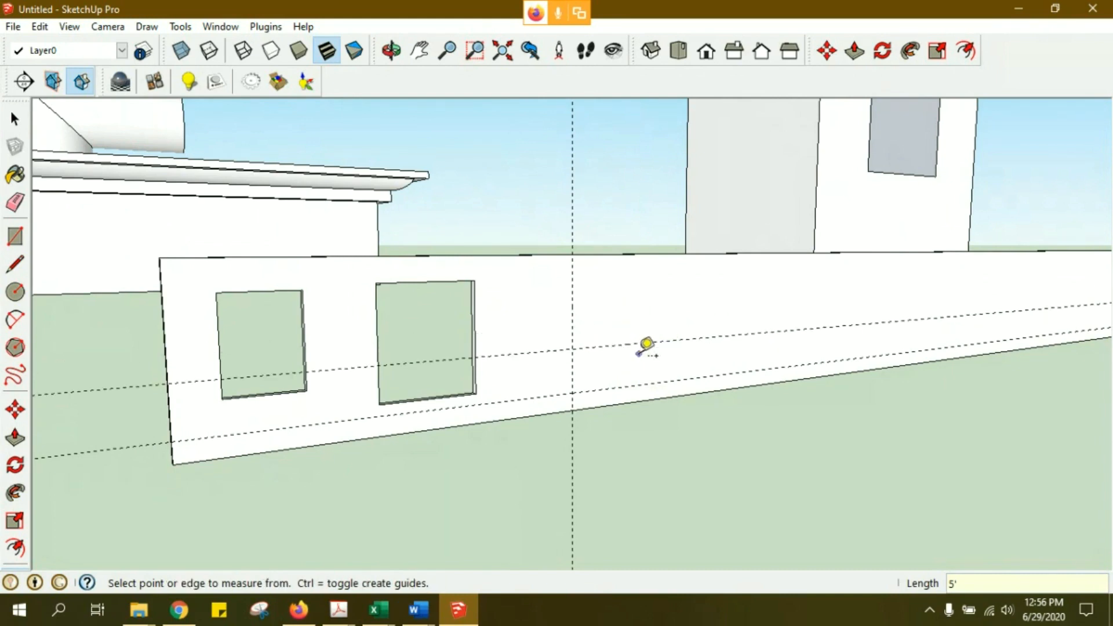
pyautogui.moveTo(630, 370)
pyautogui.mouseDown(button='middle')
pyautogui.moveTo(626, 350)
pyautogui.moveTo(615, 359)
pyautogui.mouseUp(button='middle')
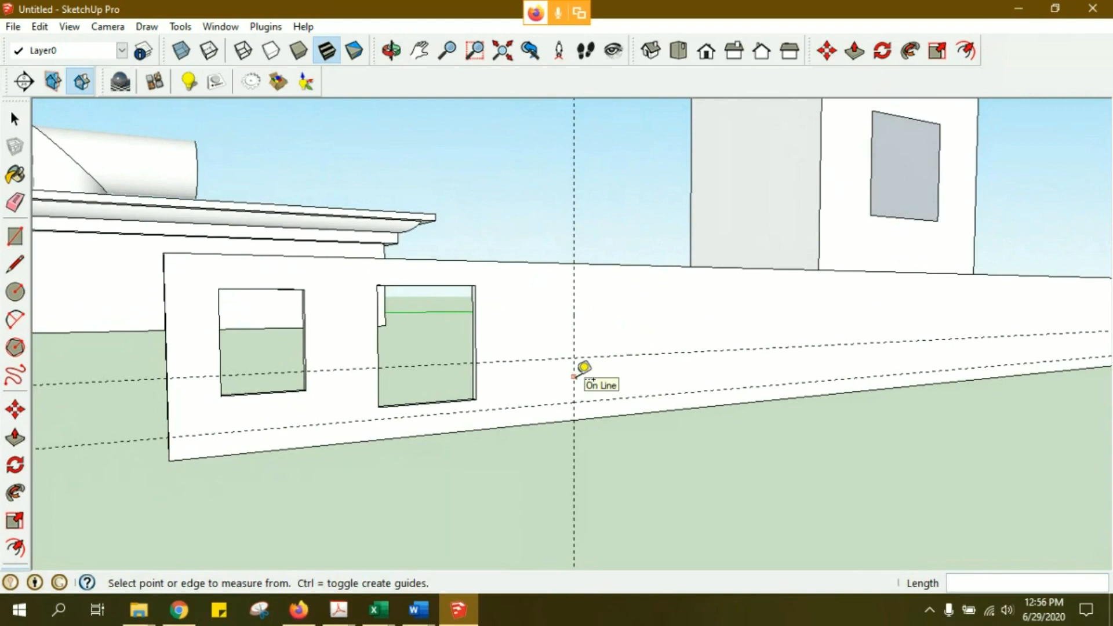
# - Place a second vertical guide line 10' from the first vertical guide, on the side away from the window openings
pyautogui.click(574, 376)
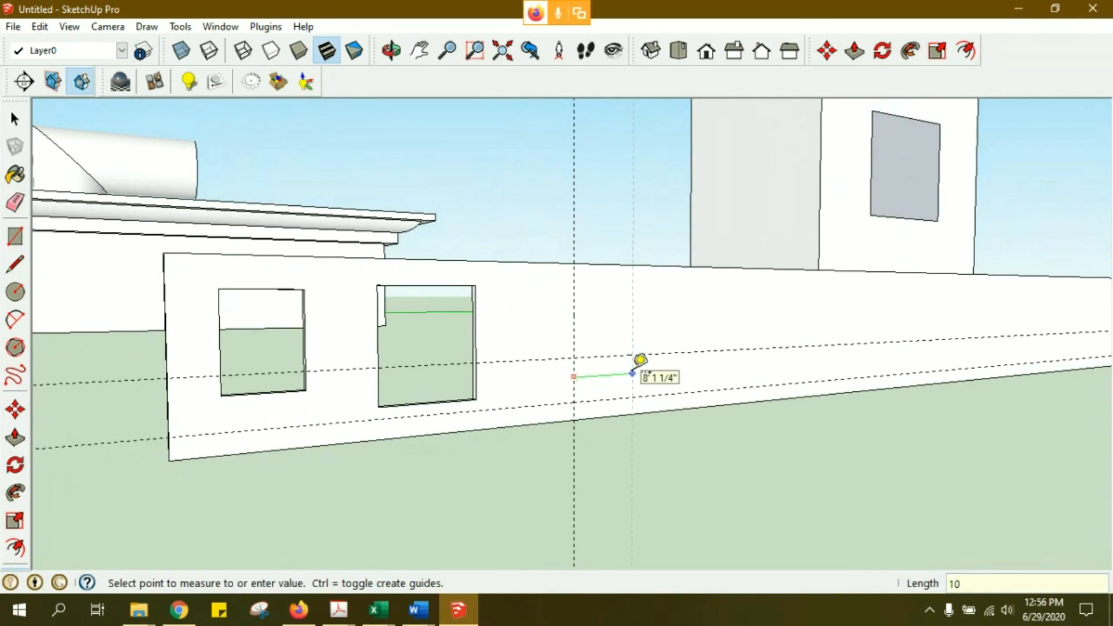
pyautogui.click(632, 373)
pyautogui.scroll(4, 634, 370)
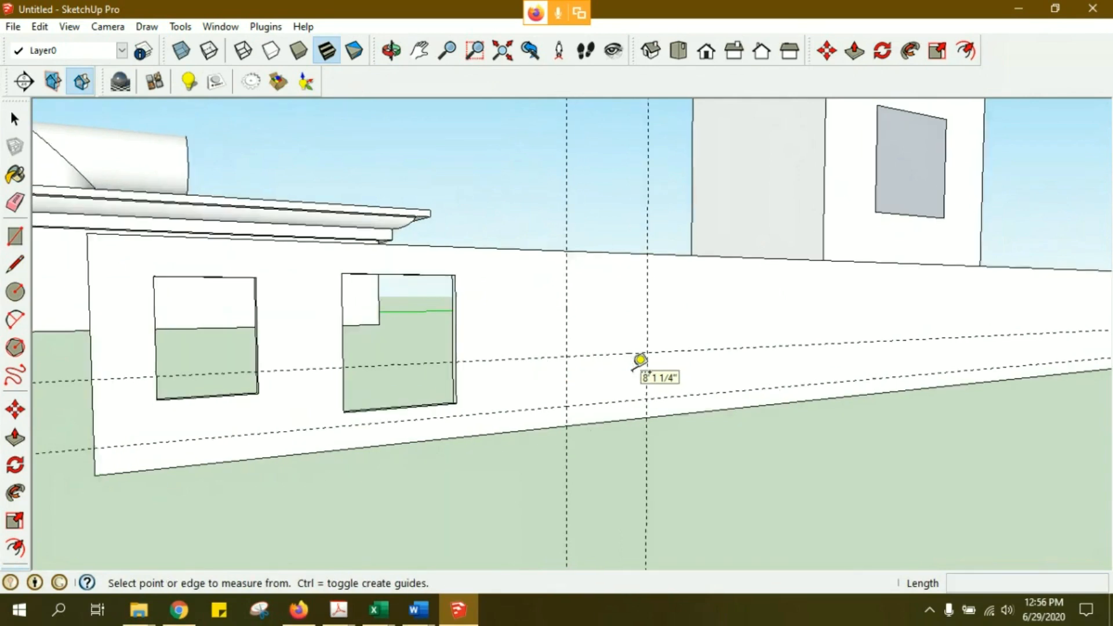
# - Draw a rectangle on the wall between the intersections of the two vertical and two horizontal guide lines
pyautogui.press('space')
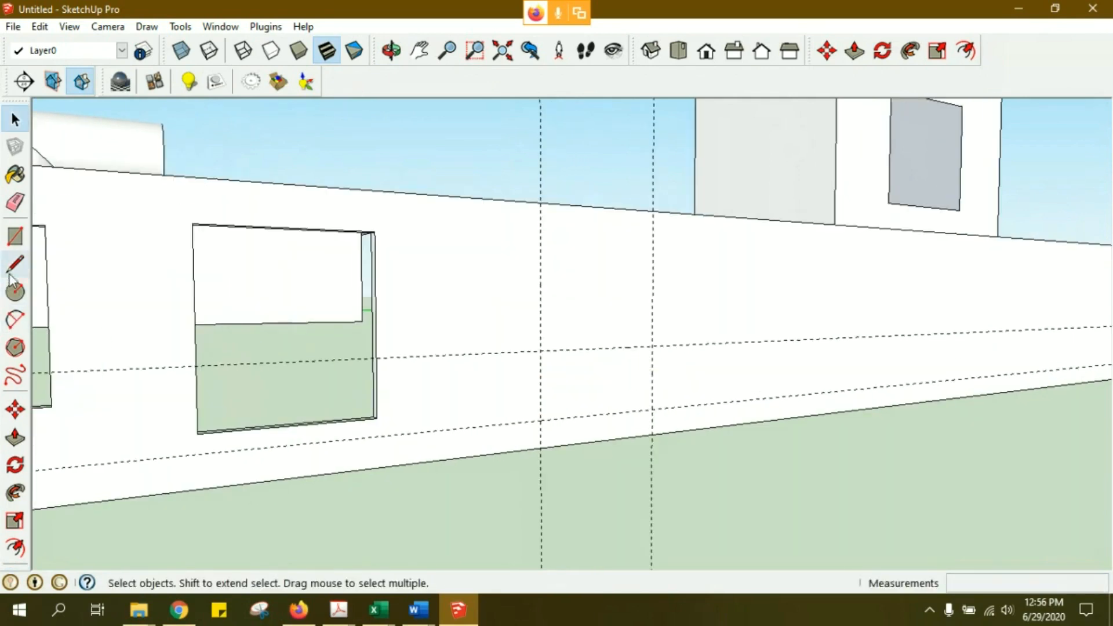
pyautogui.click(16, 236)
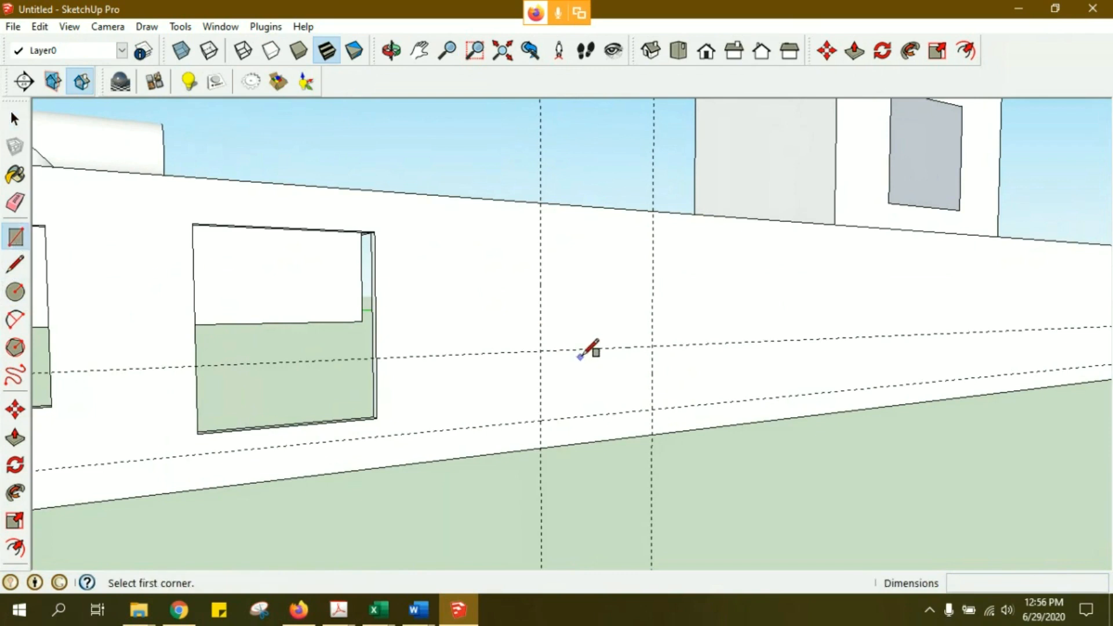
pyautogui.click(540, 350)
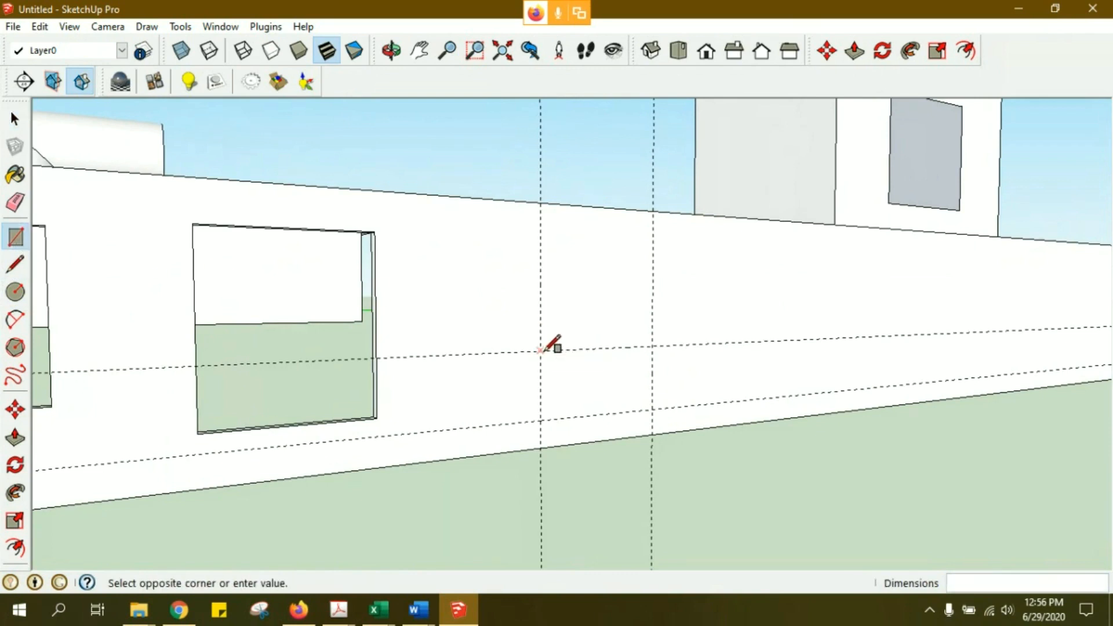
pyautogui.click(652, 408)
pyautogui.press('space')
pyautogui.moveTo(578, 402); pyautogui.dragTo(579, 462, button='middle')
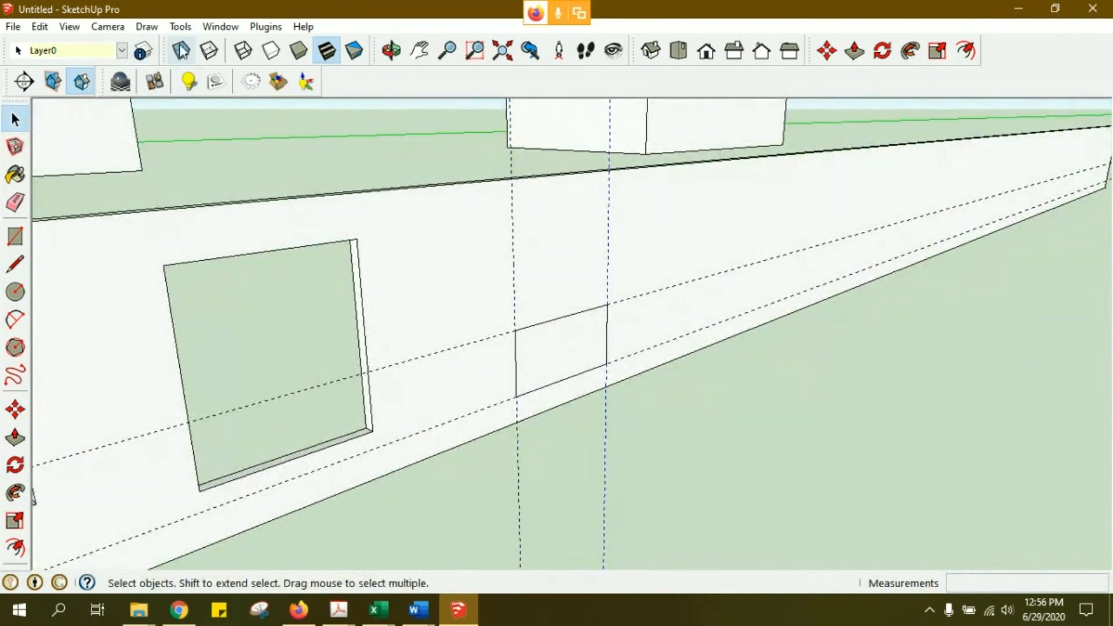
# - Push the guide-aligned rectangle through the wall's full thickness with Push/Pull to cut a third opening
pyautogui.scroll(-6, 841, 433)
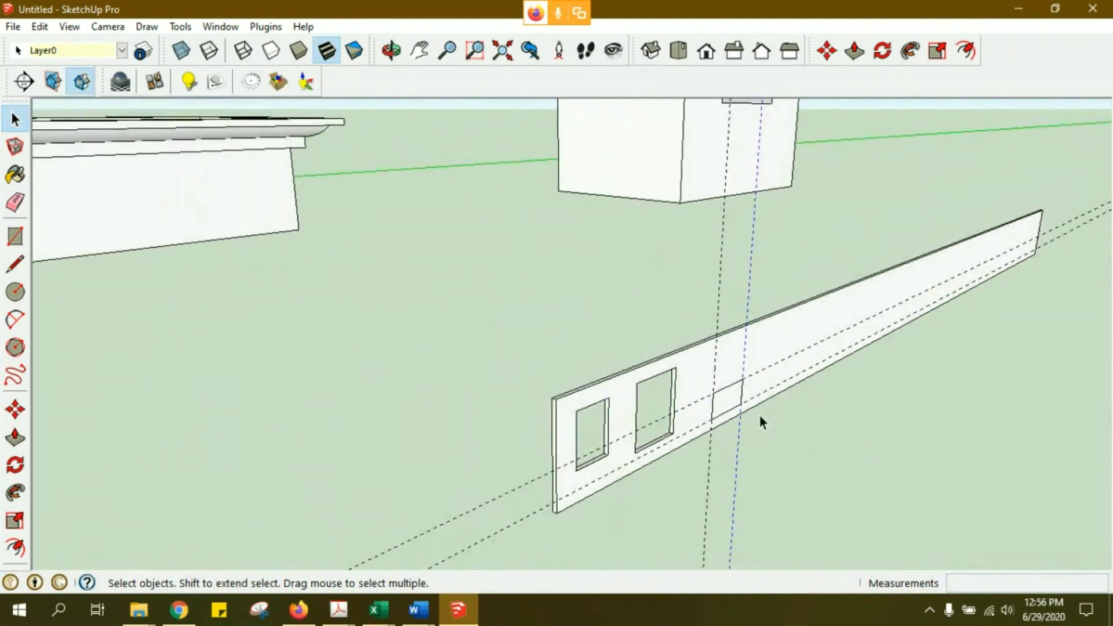
pyautogui.scroll(8, 770, 428)
pyautogui.scroll(-3, 625, 360)
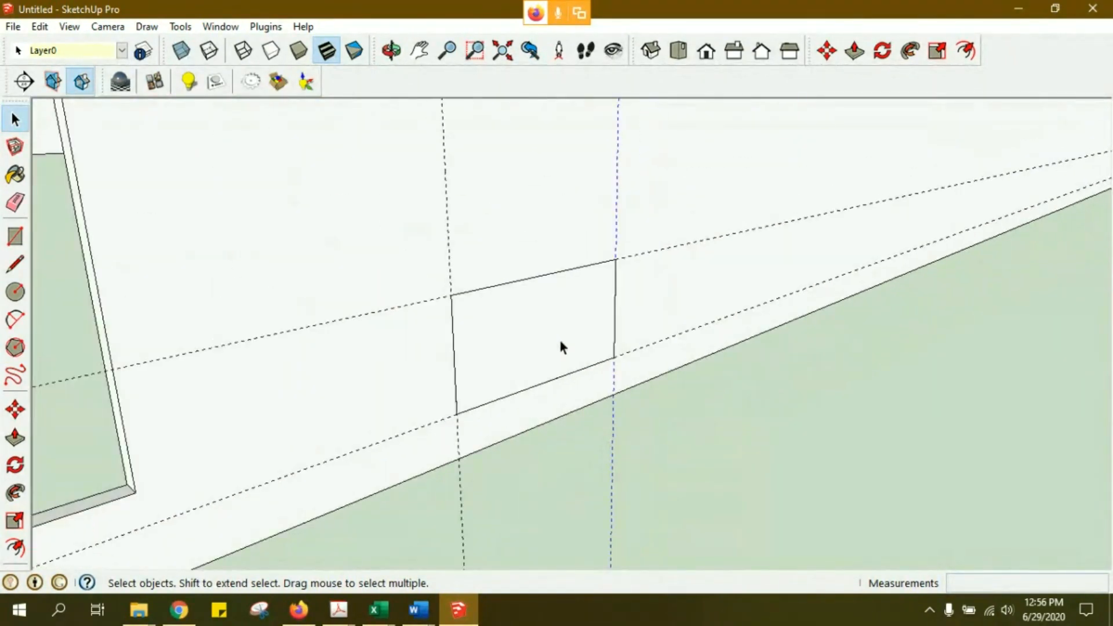
pyautogui.click(15, 438)
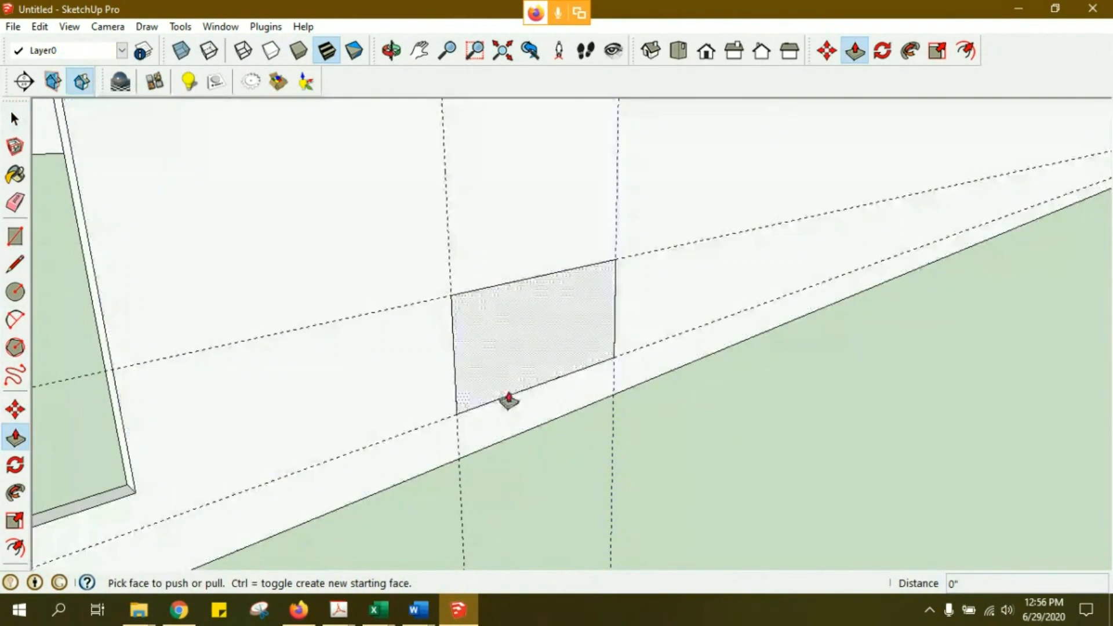
pyautogui.click(509, 400)
pyautogui.click(520, 355)
pyautogui.scroll(-5, 398, 313)
# - Measure the width and height of the window opening nearest the wall's end with the Tape Measure tool
pyautogui.press('t')
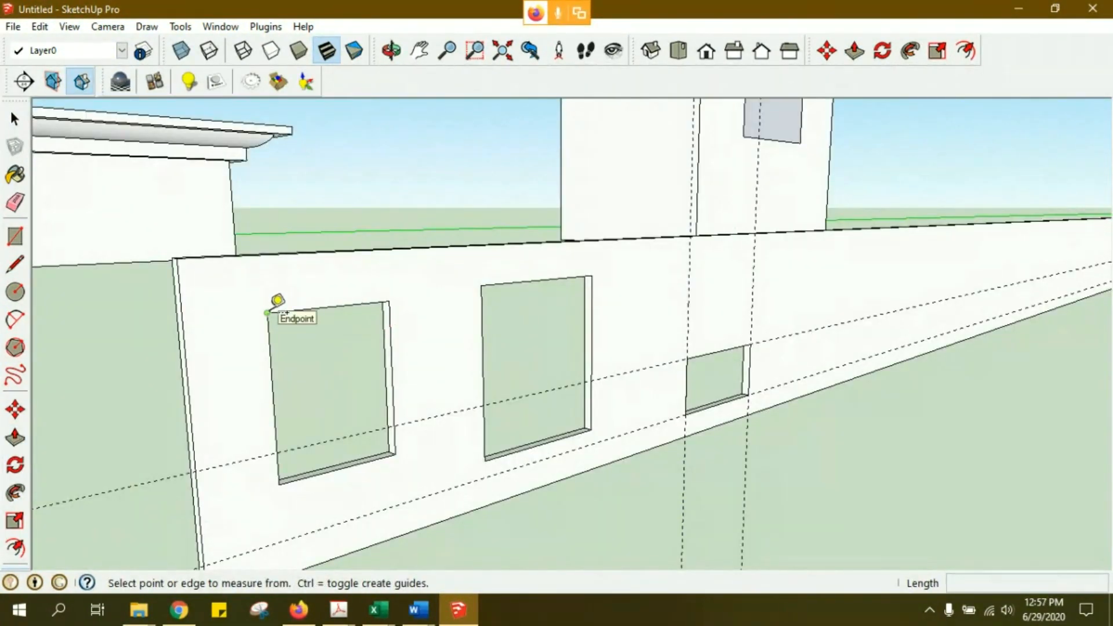
pyautogui.click(267, 313)
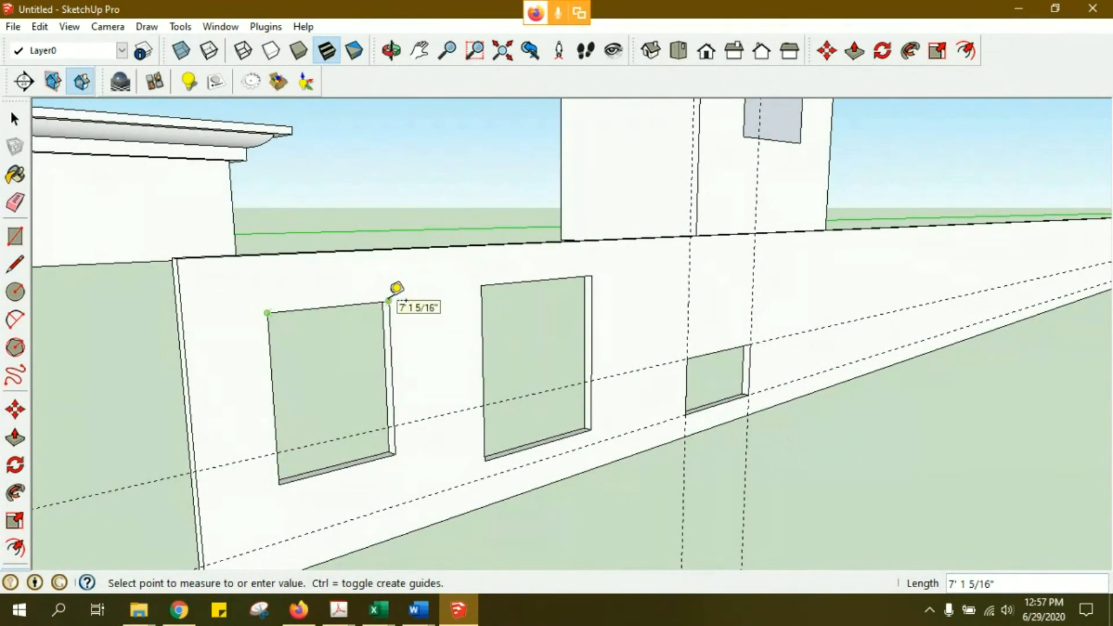
pyautogui.click(388, 301)
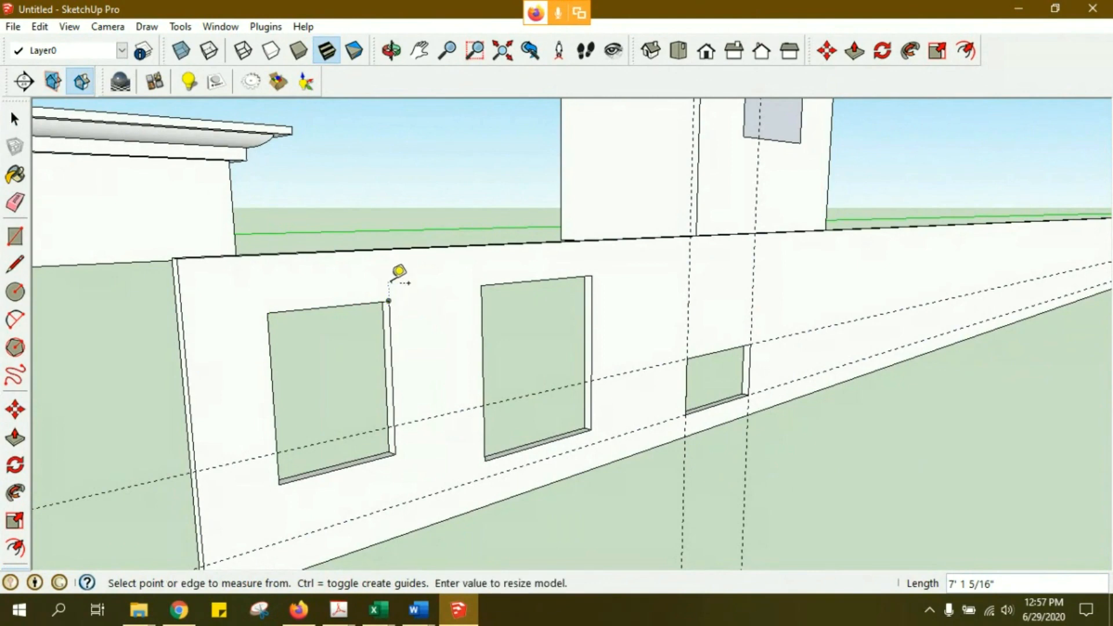
pyautogui.moveTo(437, 336); pyautogui.dragTo(390, 271, button='middle')
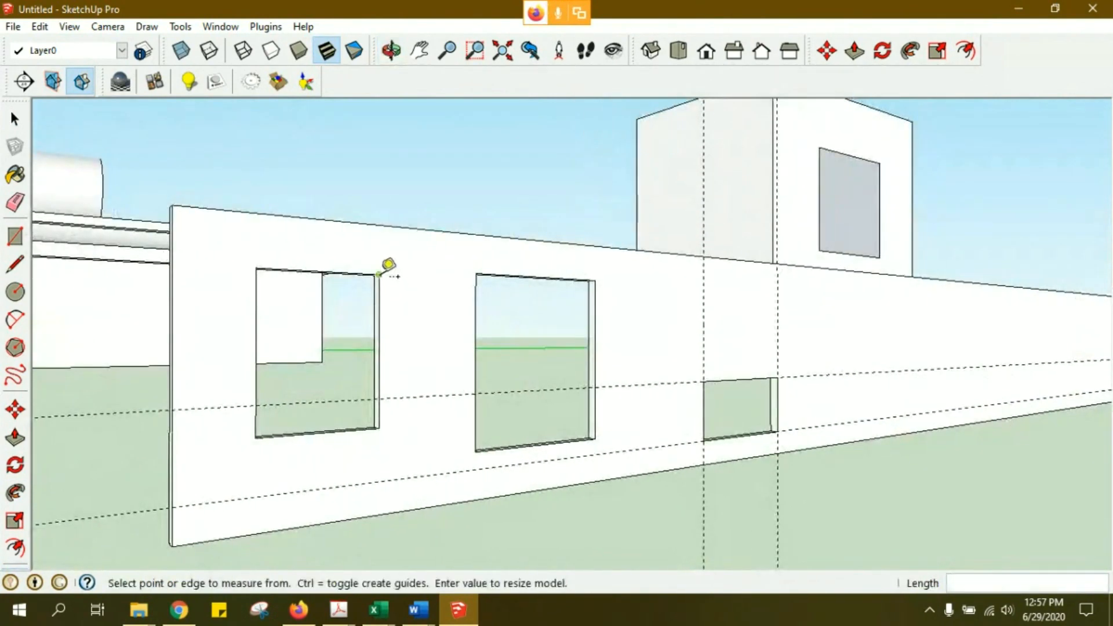
pyautogui.click(387, 267)
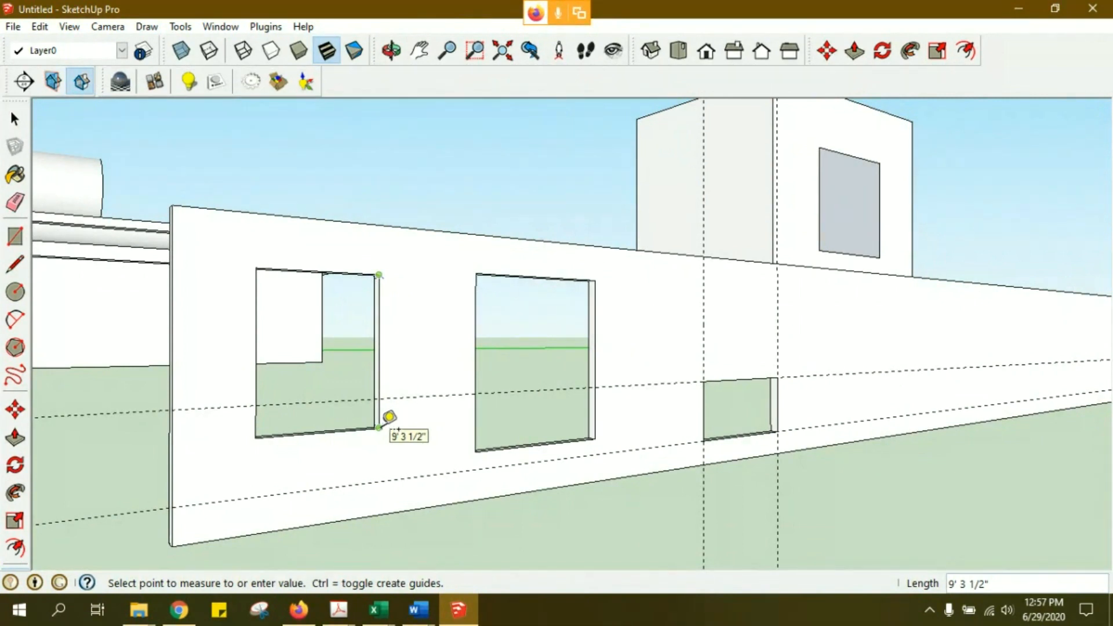
pyautogui.click(401, 313)
# - Dimension the height of the window opening nearest the wall's end, placing the dimension beside its inner edge
pyautogui.click(180, 26)
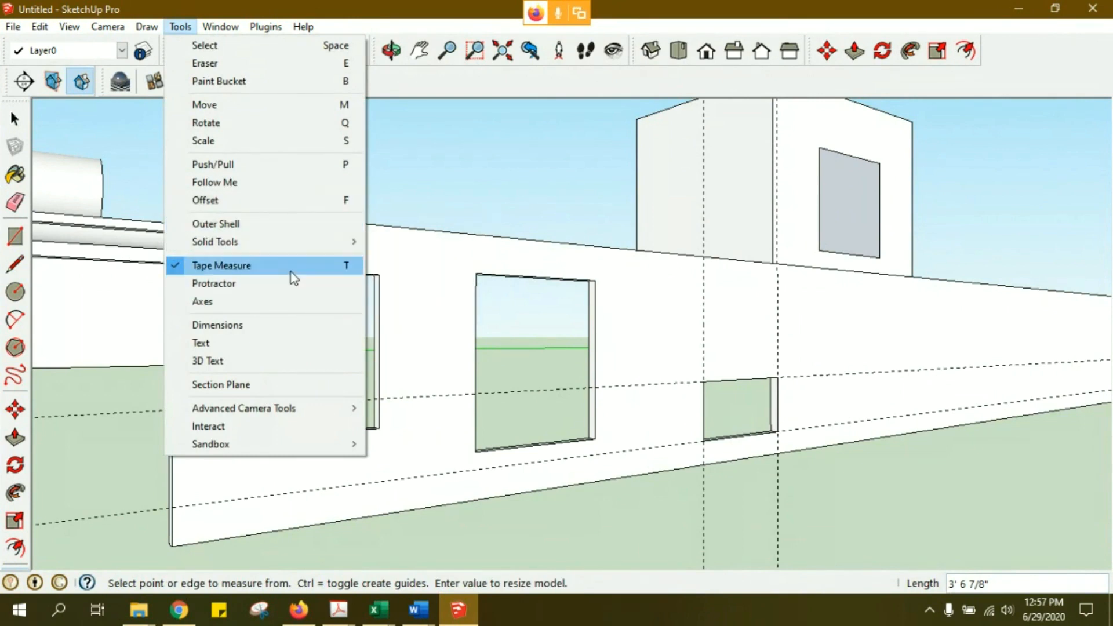
pyautogui.click(296, 332)
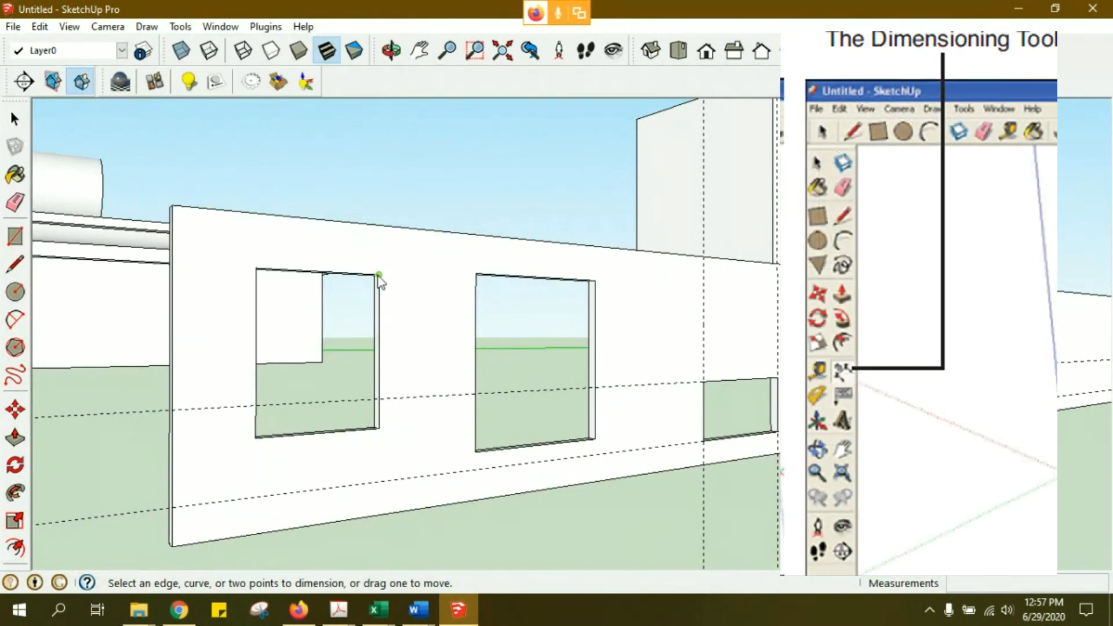
pyautogui.click(379, 275)
pyautogui.click(380, 433)
pyautogui.click(396, 420)
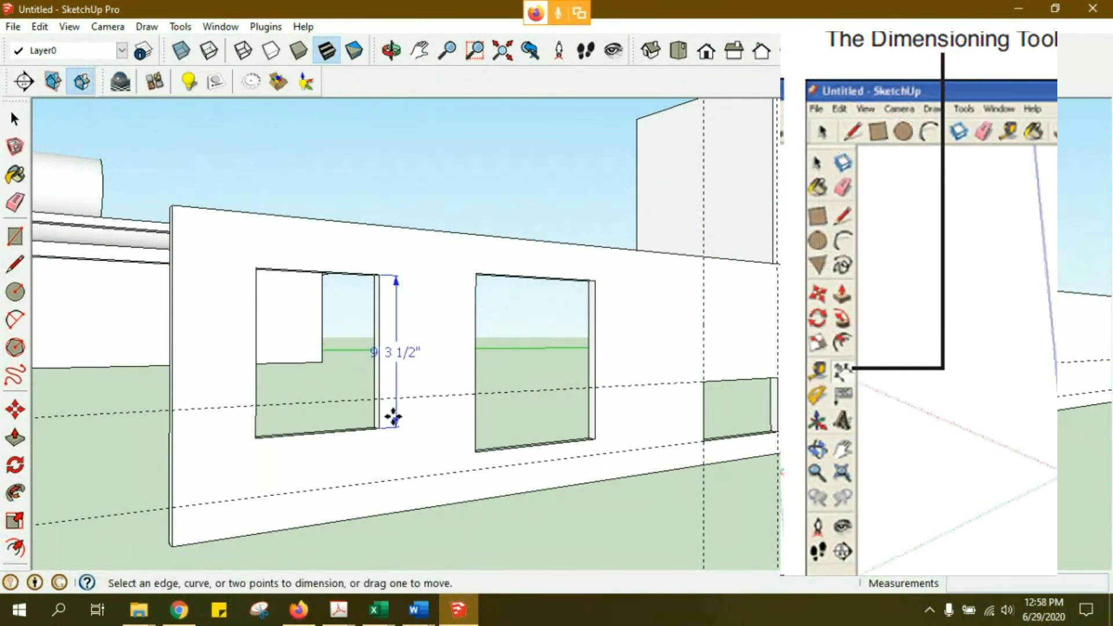
# - Dimension the middle window opening's width above its top edge and its height beside its near vertical edge
pyautogui.click(477, 276)
pyautogui.click(594, 280)
pyautogui.click(592, 270)
pyautogui.click(476, 273)
pyautogui.click(476, 450)
pyautogui.click(461, 444)
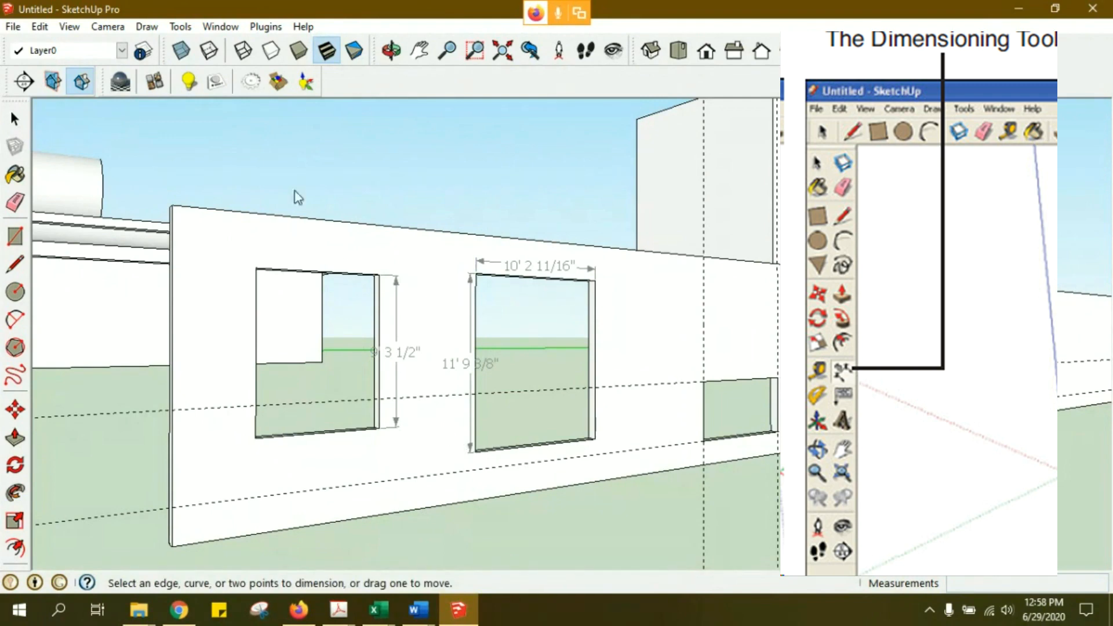
# - Enter "Wal" as the text for a new 3D text object
pyautogui.click(147, 28)
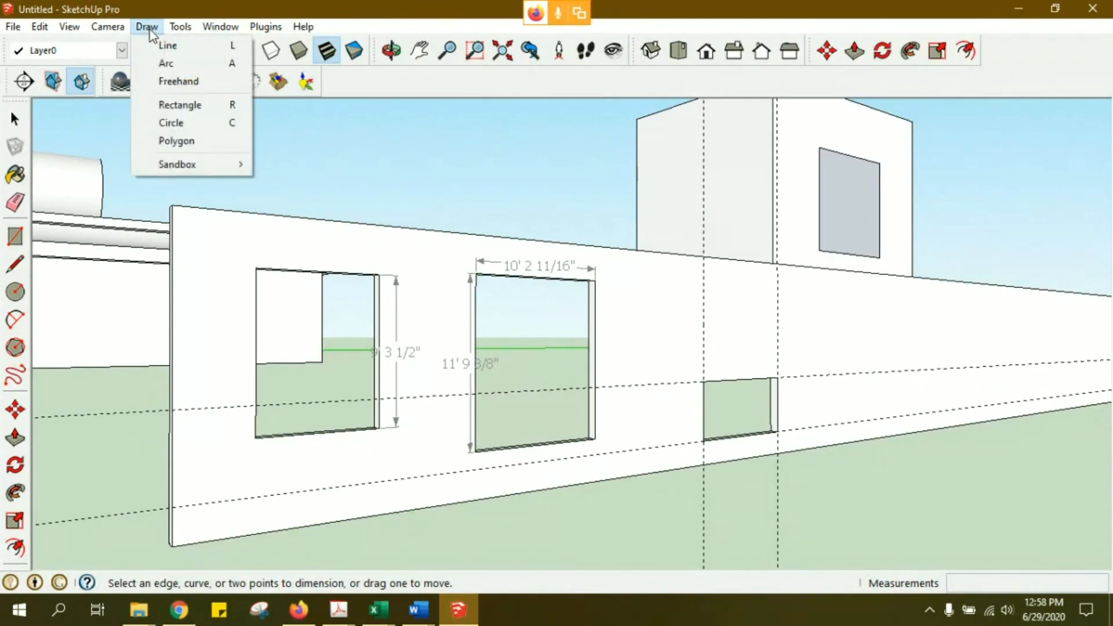
pyautogui.moveTo(180, 26)
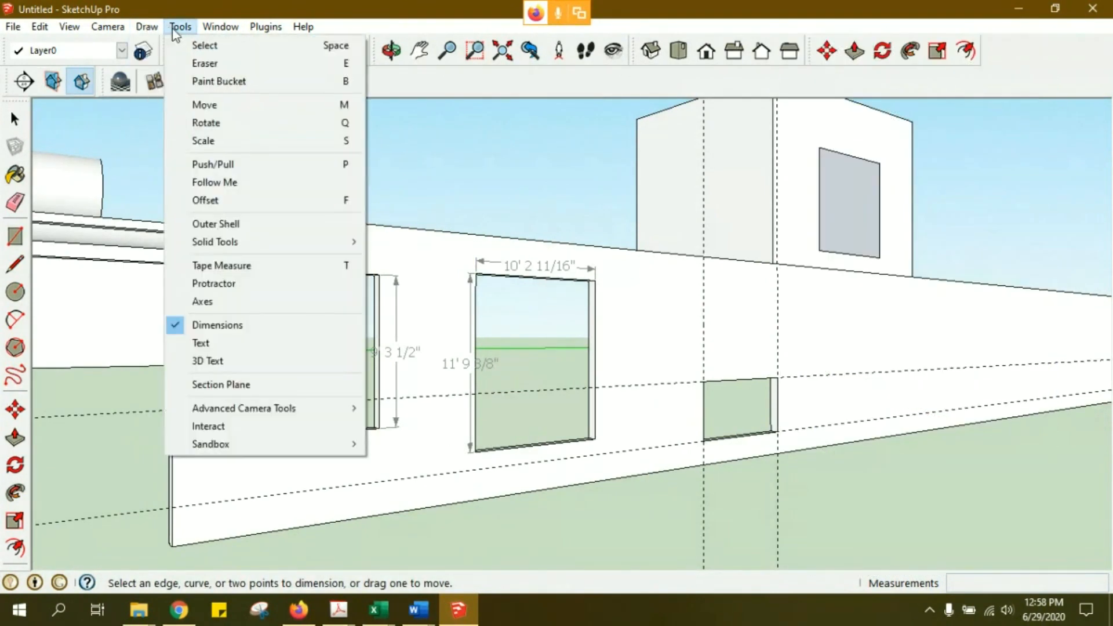
pyautogui.click(253, 361)
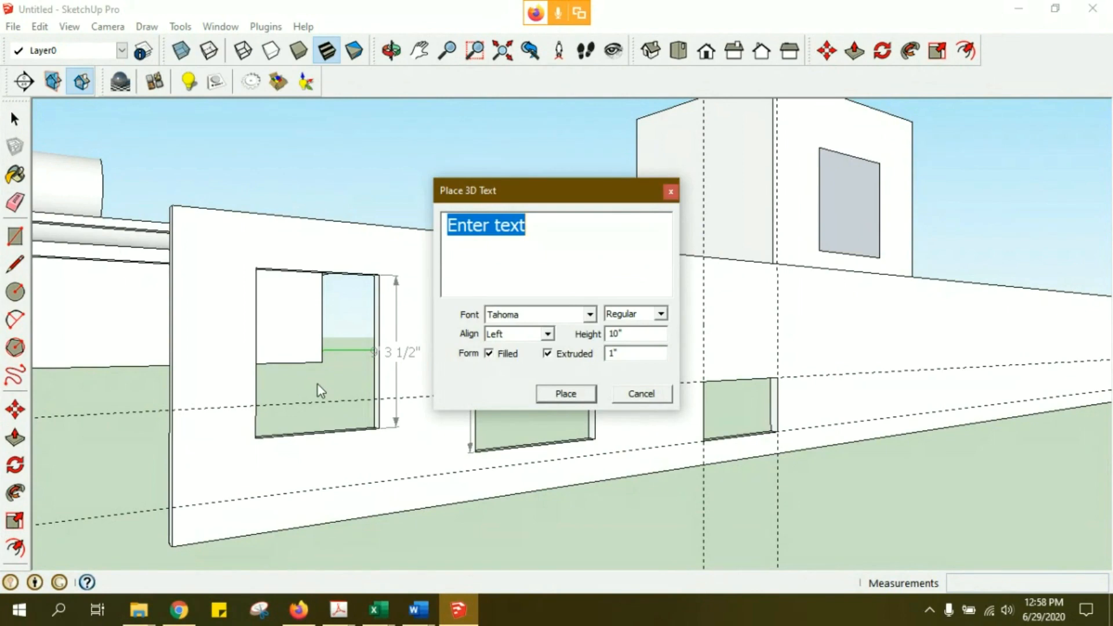
pyautogui.write('Wal')
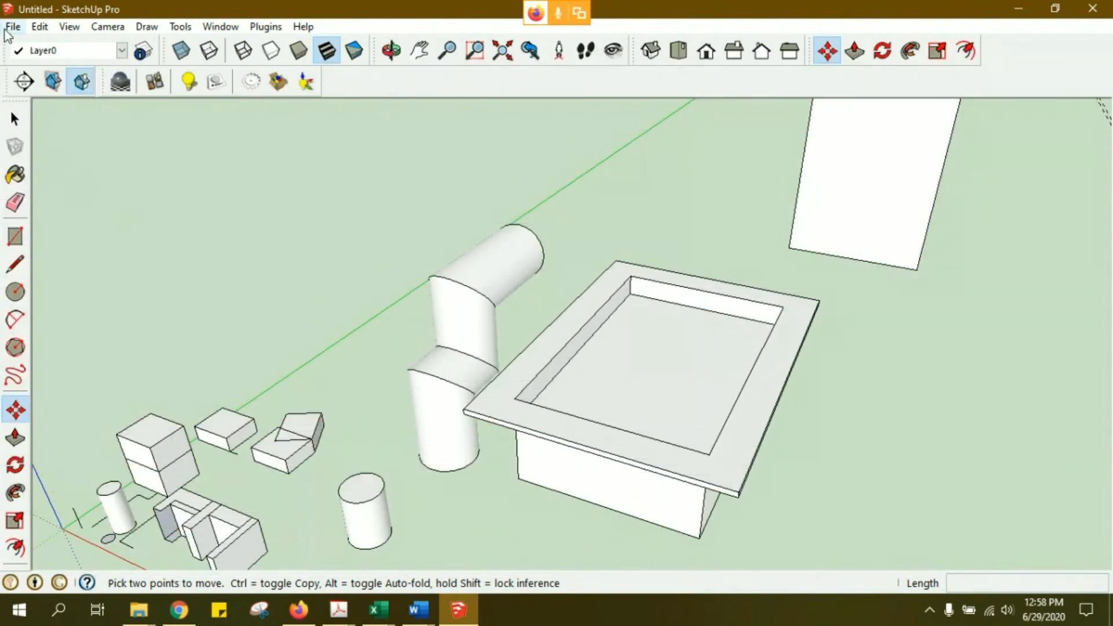
# - Check the importable file types, list the AutoCAD files (*.dwg, *.dxf) in Documents, and cancel the import
pyautogui.click(8, 29)
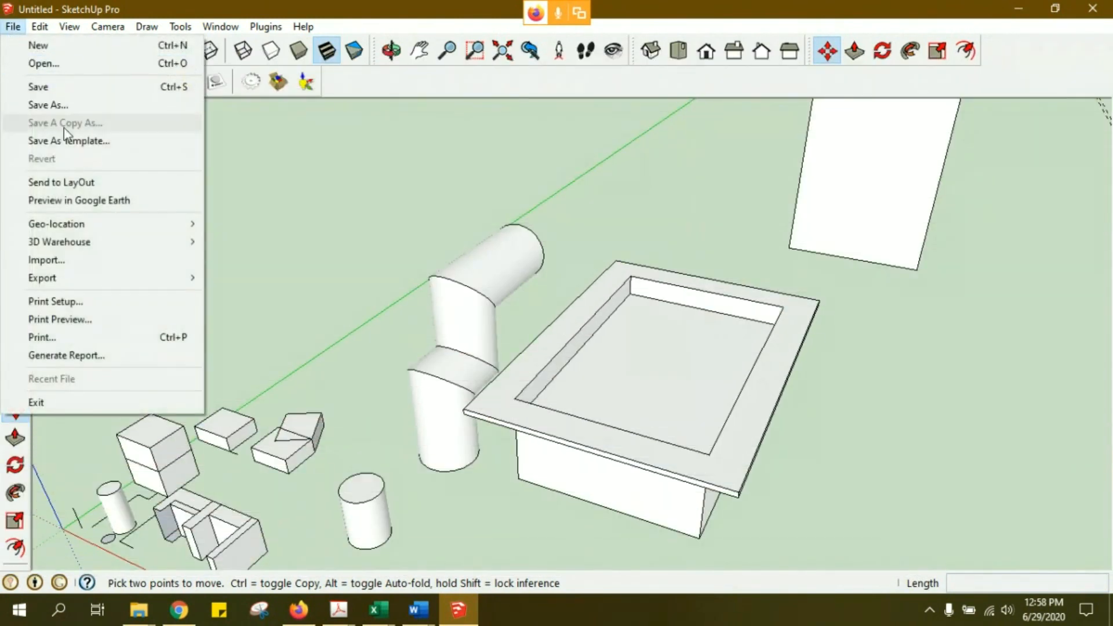
pyautogui.moveTo(82, 223)
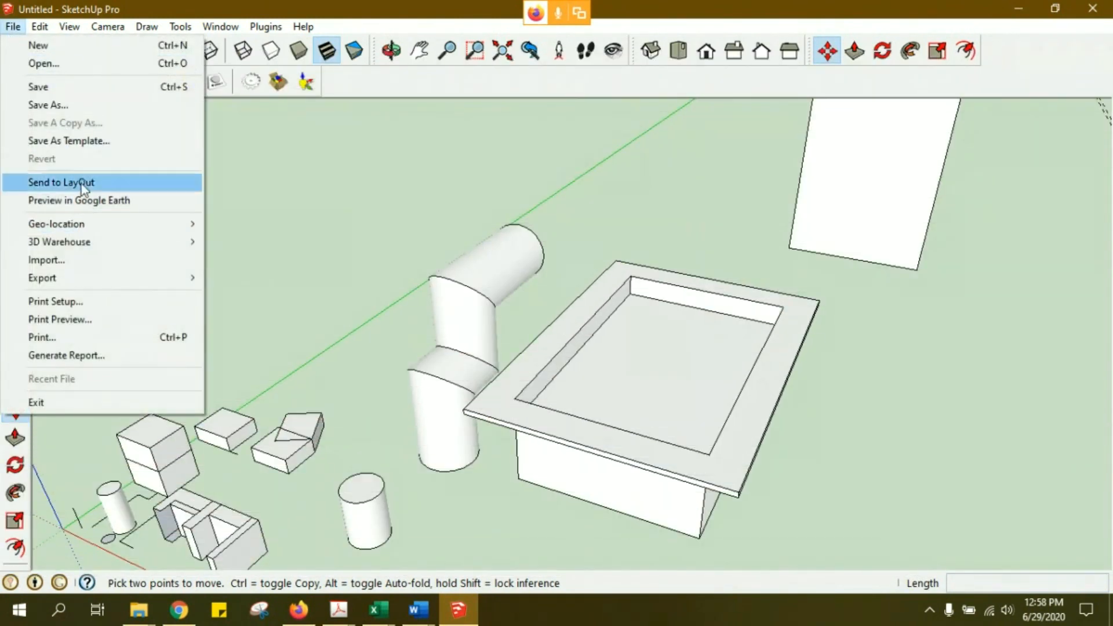
pyautogui.click(93, 261)
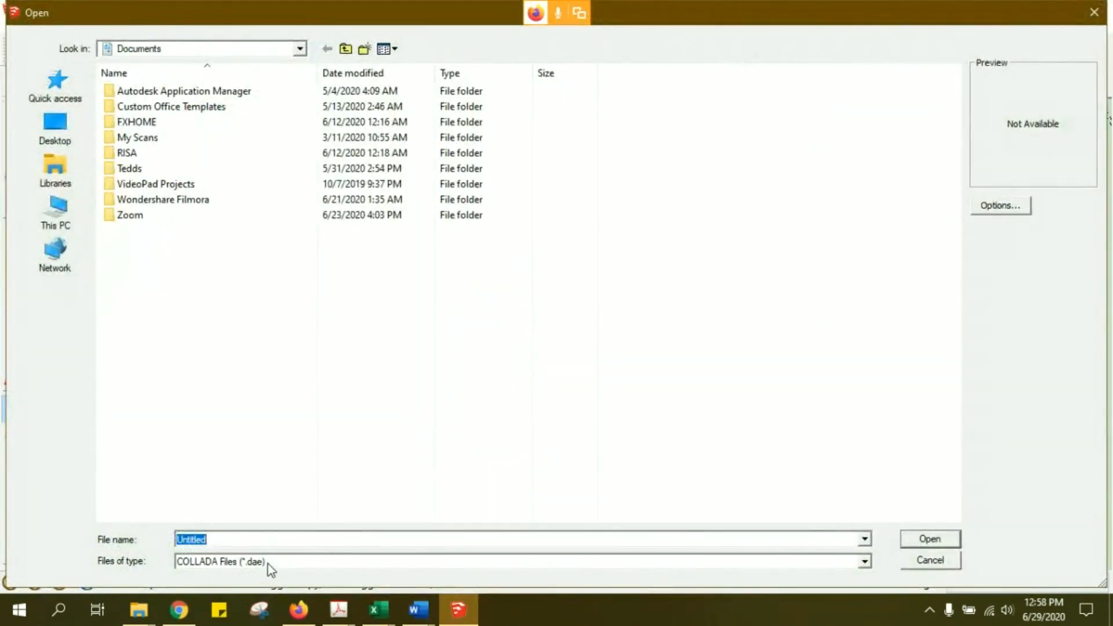
pyautogui.click(270, 562)
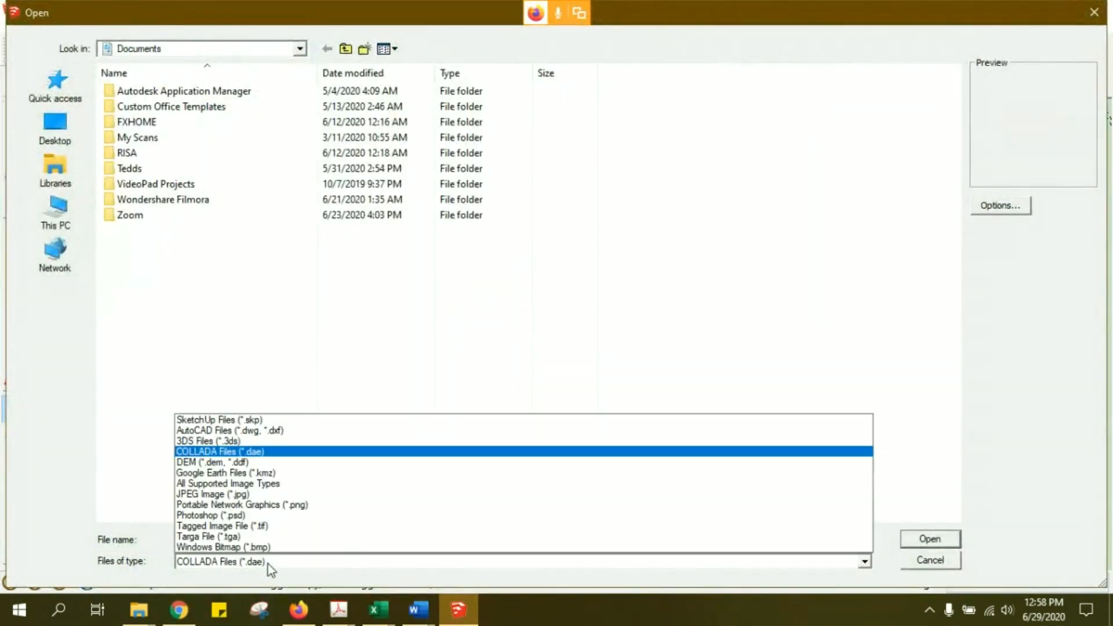
pyautogui.click(250, 430)
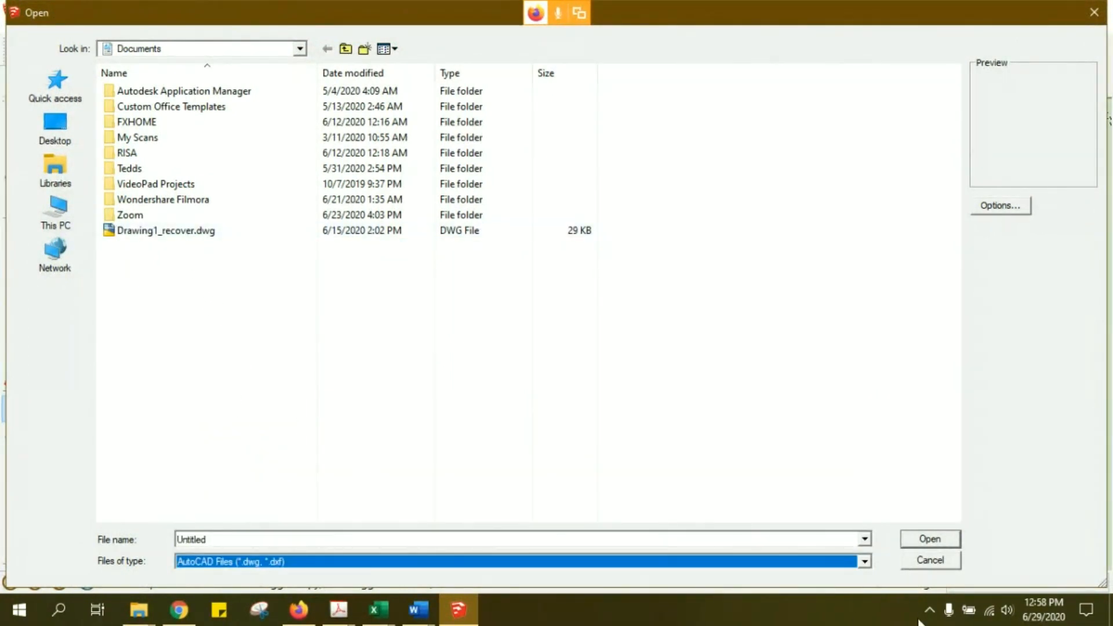
pyautogui.click(927, 562)
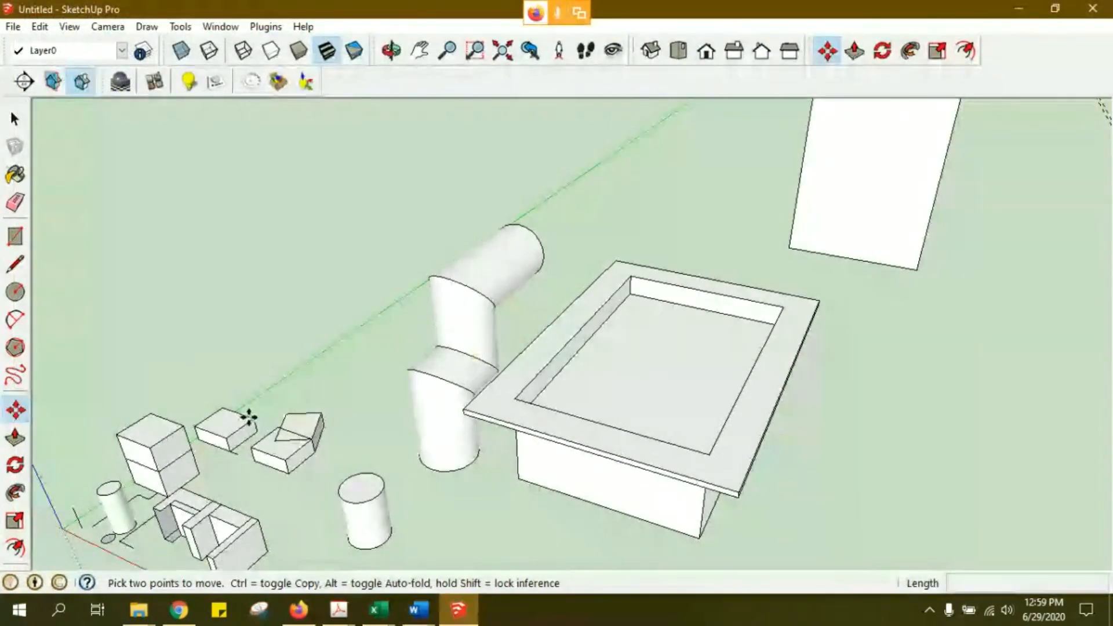
# - Draw a large elongated rectangle on the ground in front of the box with the overhanging rim
pyautogui.moveTo(673, 462); pyautogui.dragTo(496, 323, button='middle')
pyautogui.press('space')
pyautogui.press('r')
pyautogui.click(530, 347)
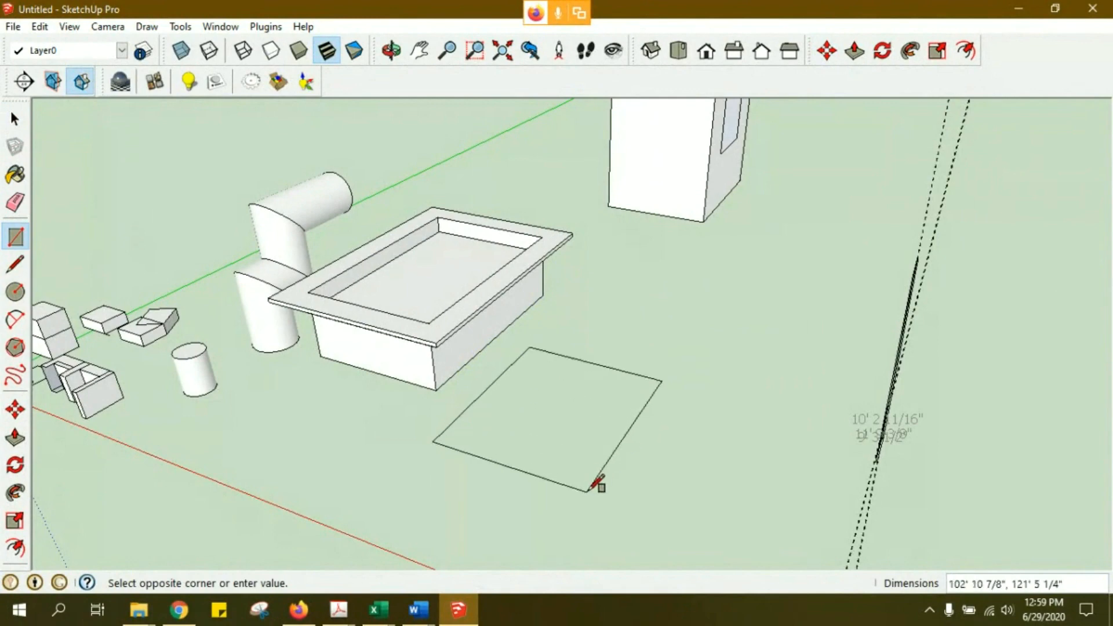
pyautogui.click(521, 544)
pyautogui.press('space')
pyautogui.moveTo(517, 474); pyautogui.dragTo(509, 395, button='middle')
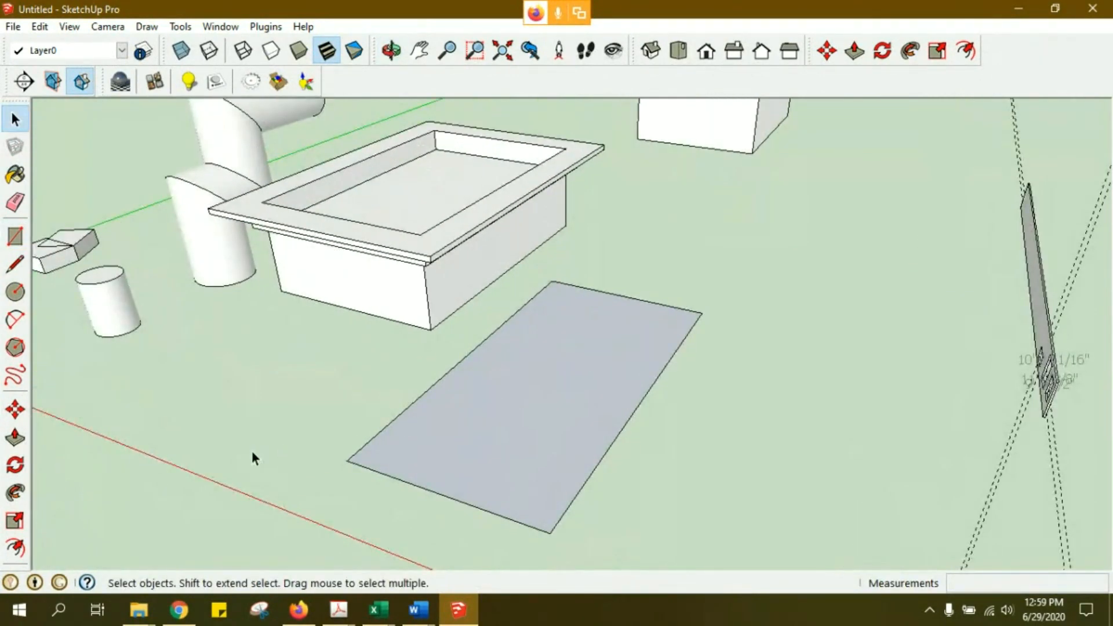
# - Offset the ground rectangle's edges inward to form a narrow border around its face
pyautogui.click(14, 548)
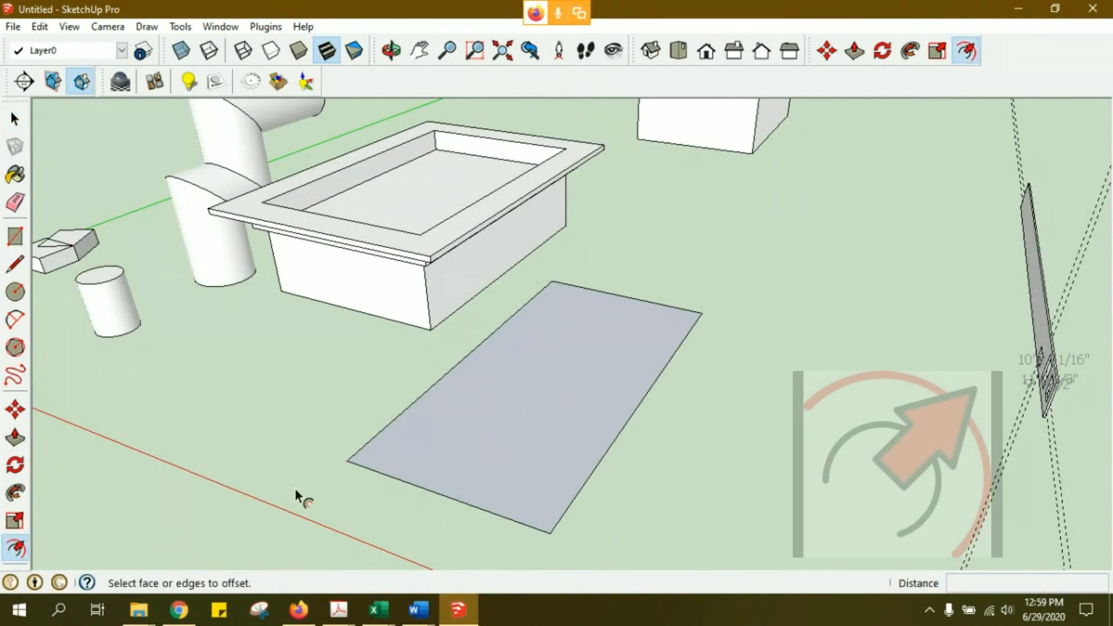
pyautogui.click(410, 482)
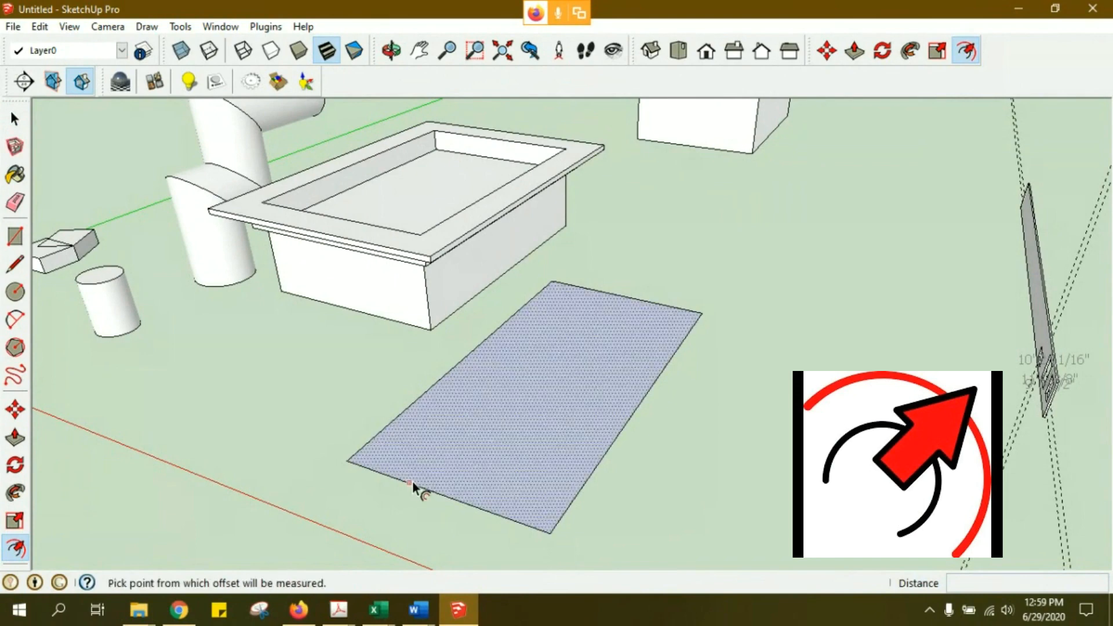
pyautogui.click(416, 483)
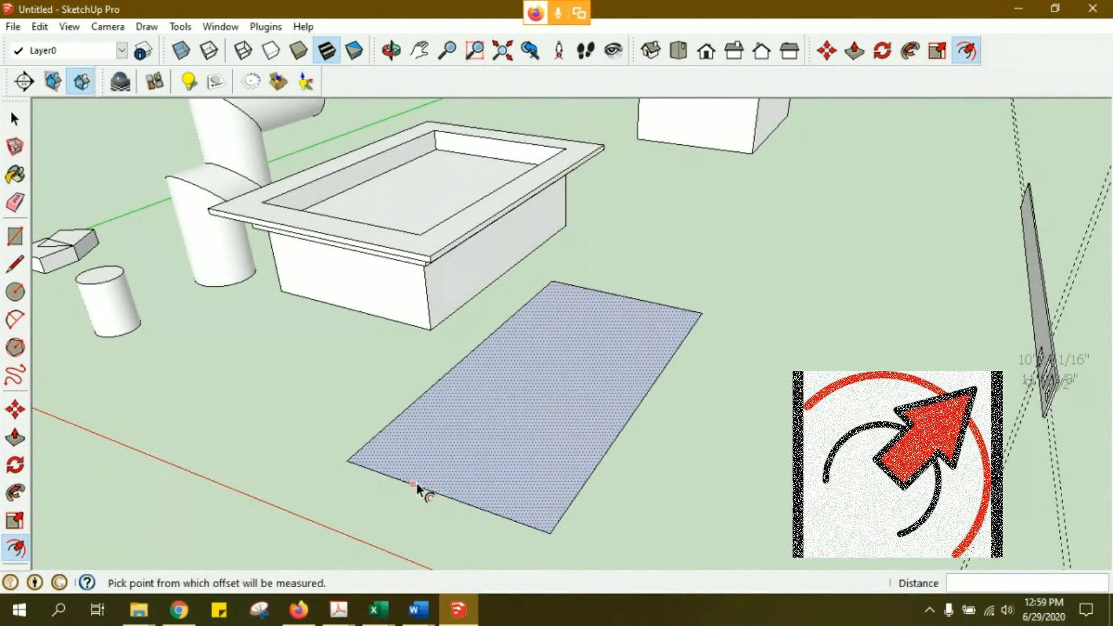
pyautogui.click(424, 474)
pyautogui.press('space')
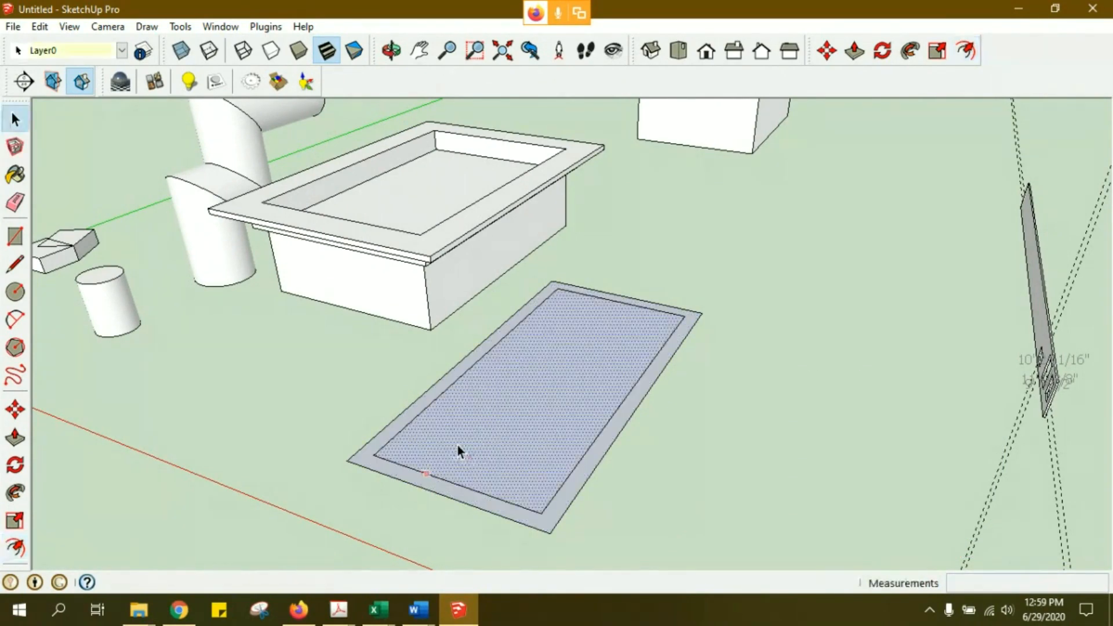
# - Delete the inner face of the offset rectangle, leaving only the border strip
pyautogui.click(672, 418)
pyautogui.click(556, 399)
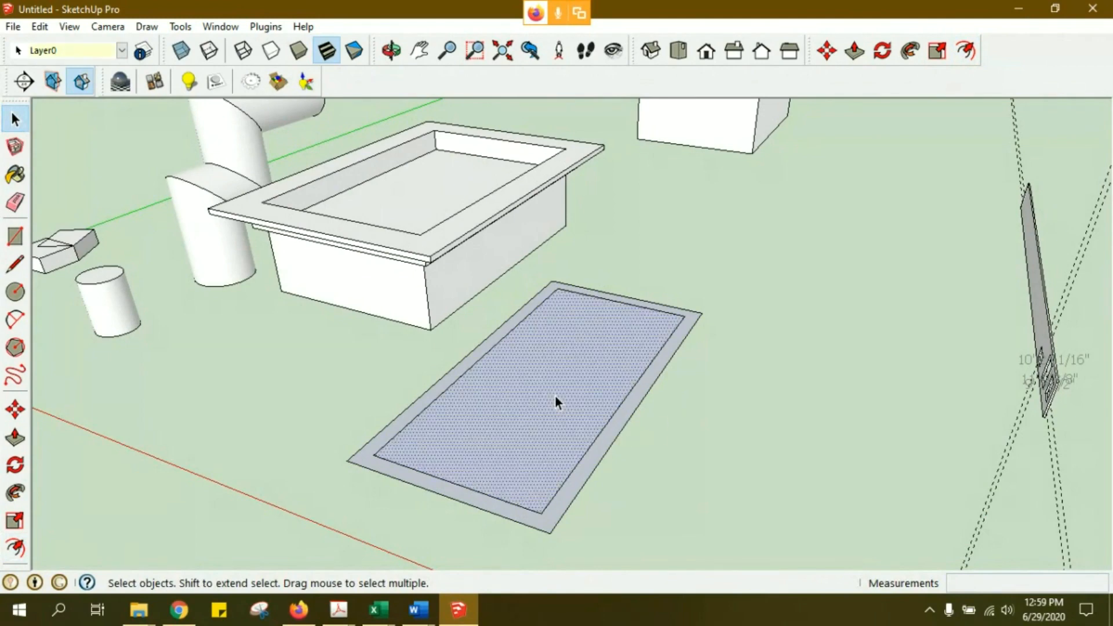
pyautogui.moveTo(556, 400); pyautogui.dragTo(555, 445, button='middle')
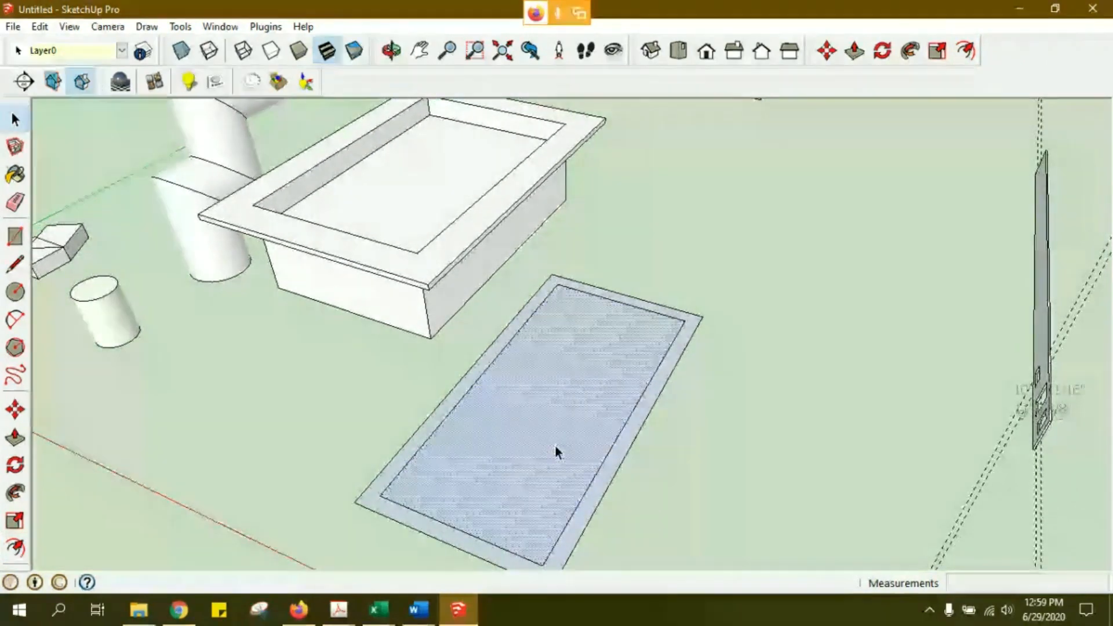
pyautogui.press('Delete')
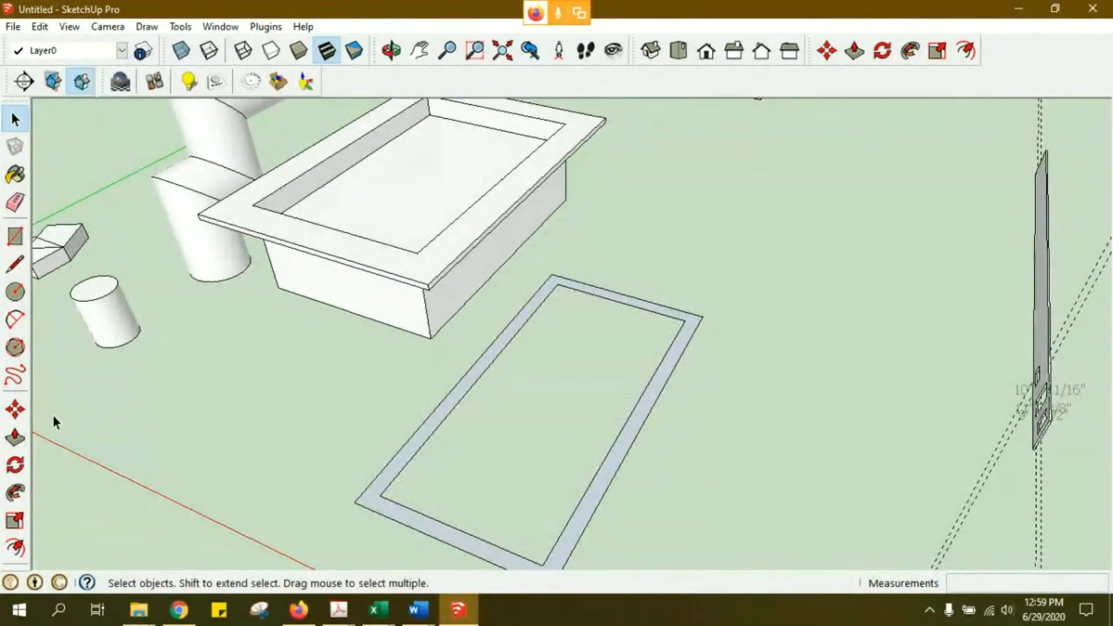
# - Push/Pull the rectangular border strip upward to form low perimeter walls
pyautogui.click(15, 439)
pyautogui.moveTo(367, 507); pyautogui.dragTo(361, 462)
pyautogui.click(361, 462)
pyautogui.press('space')
pyautogui.moveTo(478, 444); pyautogui.dragTo(477, 454, button='middle')
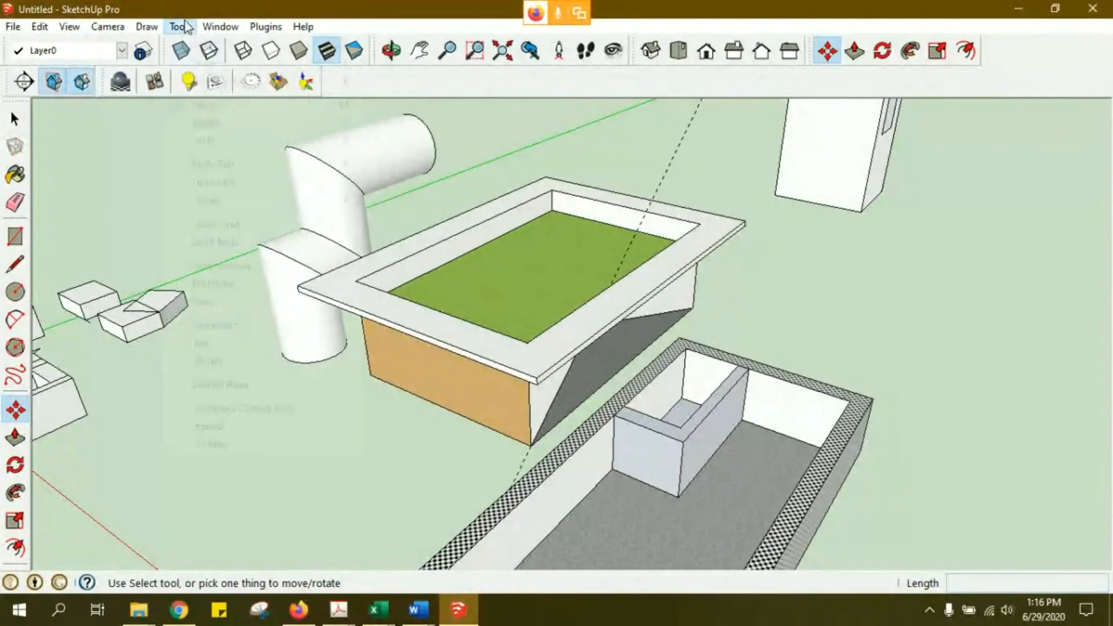
# - Place a vertical section plane parallel to the long side of the box with the overhanging rim
pyautogui.click(180, 26)
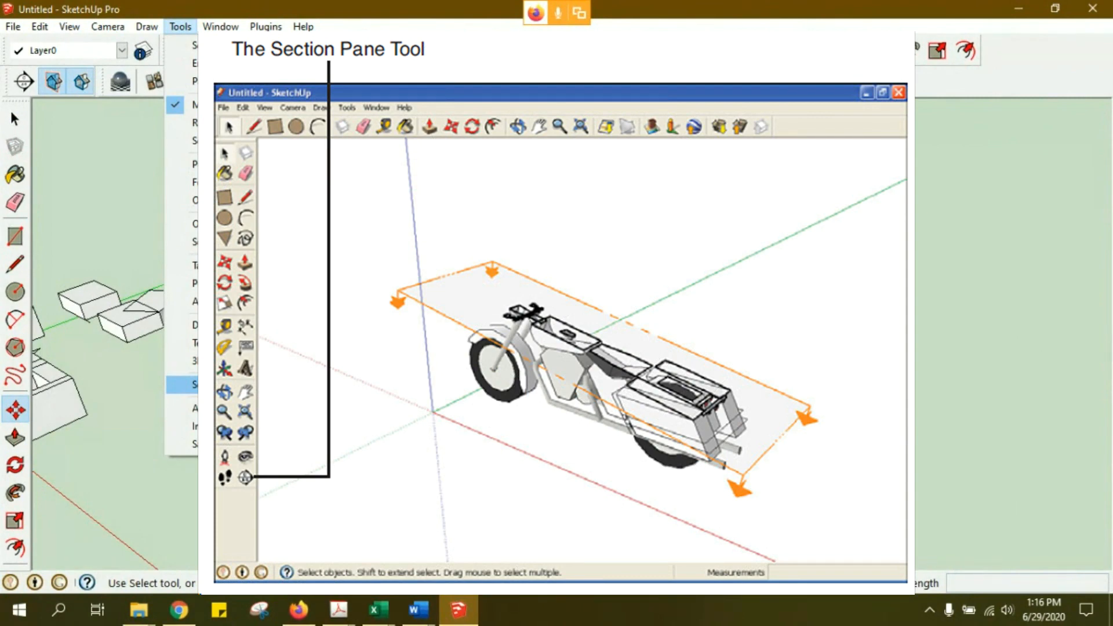
pyautogui.click(191, 383)
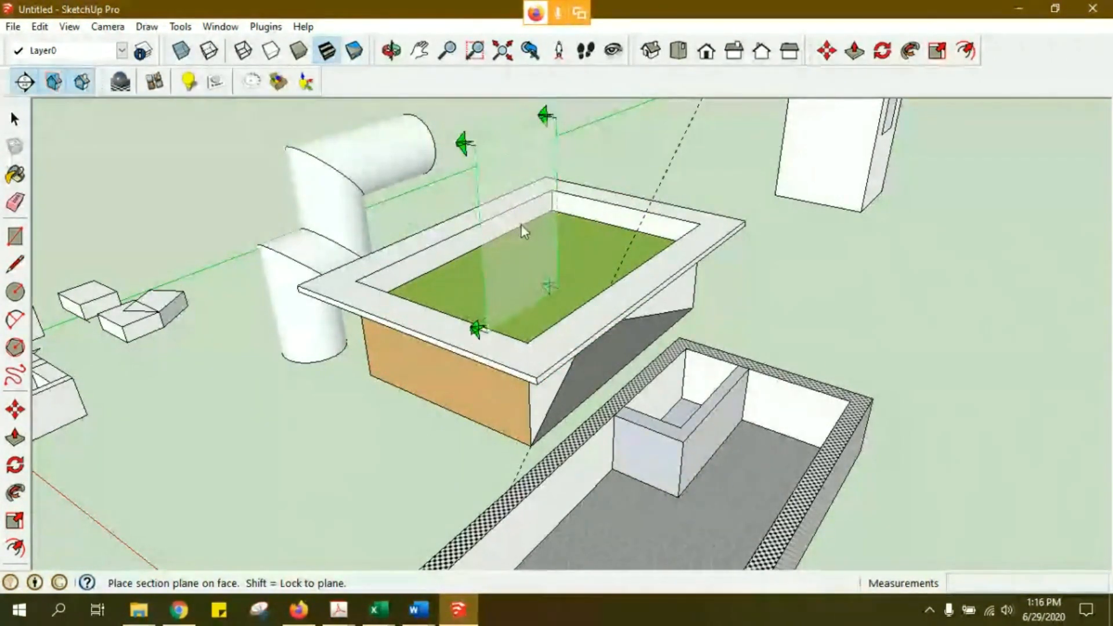
pyautogui.click(645, 321)
pyautogui.moveTo(641, 323); pyautogui.dragTo(611, 338, button='middle')
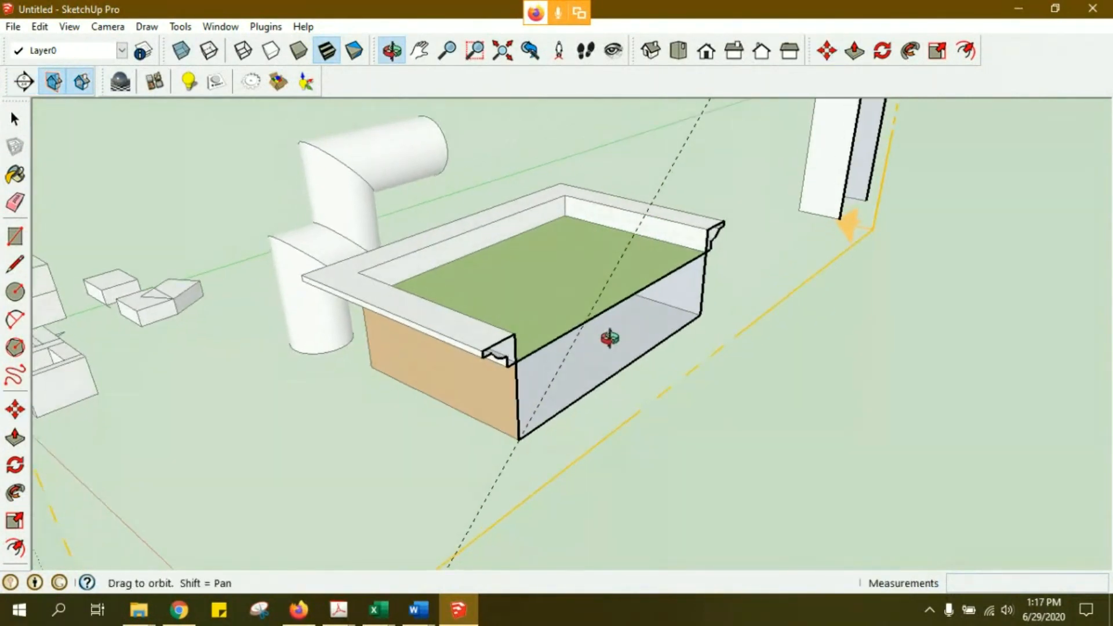
pyautogui.scroll(-4, 608, 334)
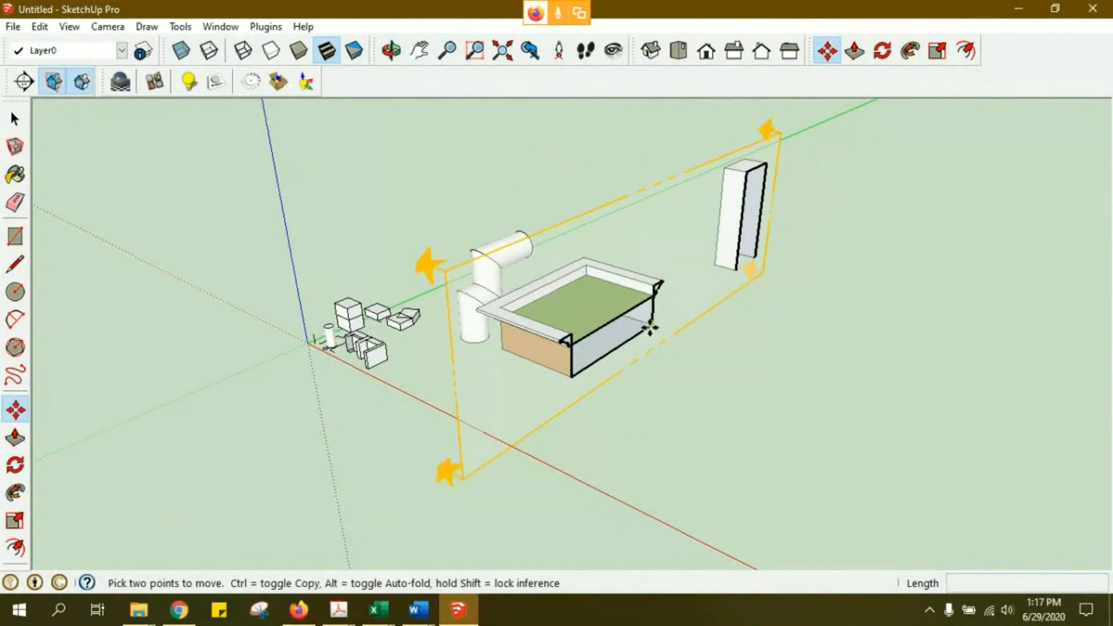
# - Move the vertical section plane through the box with the overhanging rim and inspect its cut interior
pyautogui.press('space')
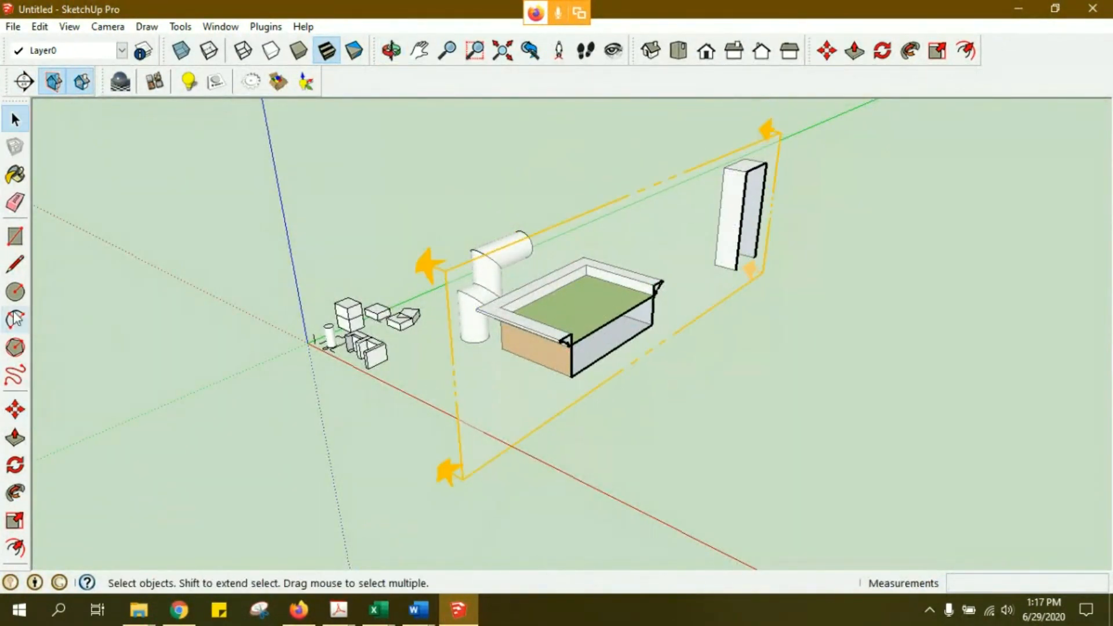
pyautogui.click(15, 412)
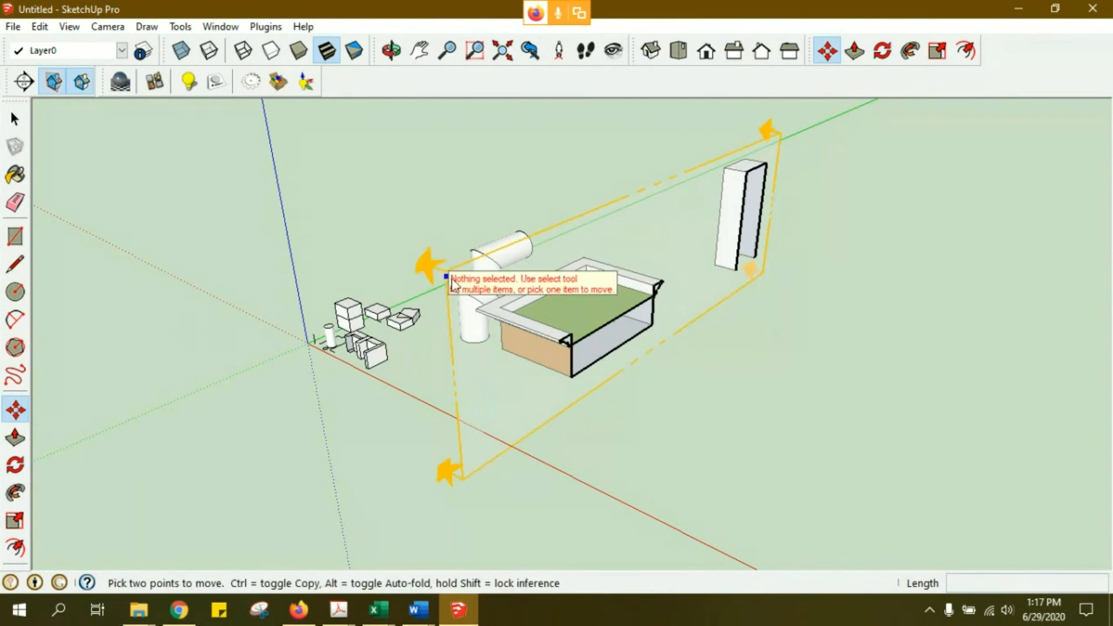
pyautogui.click(448, 278)
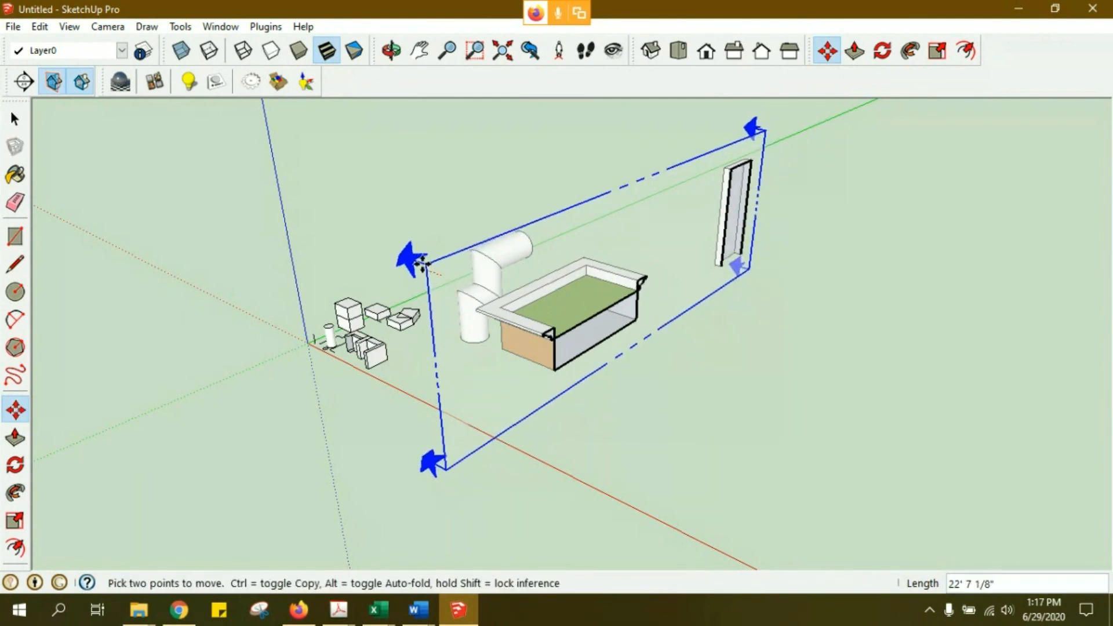
pyautogui.click(398, 255)
pyautogui.scroll(3, 387, 247)
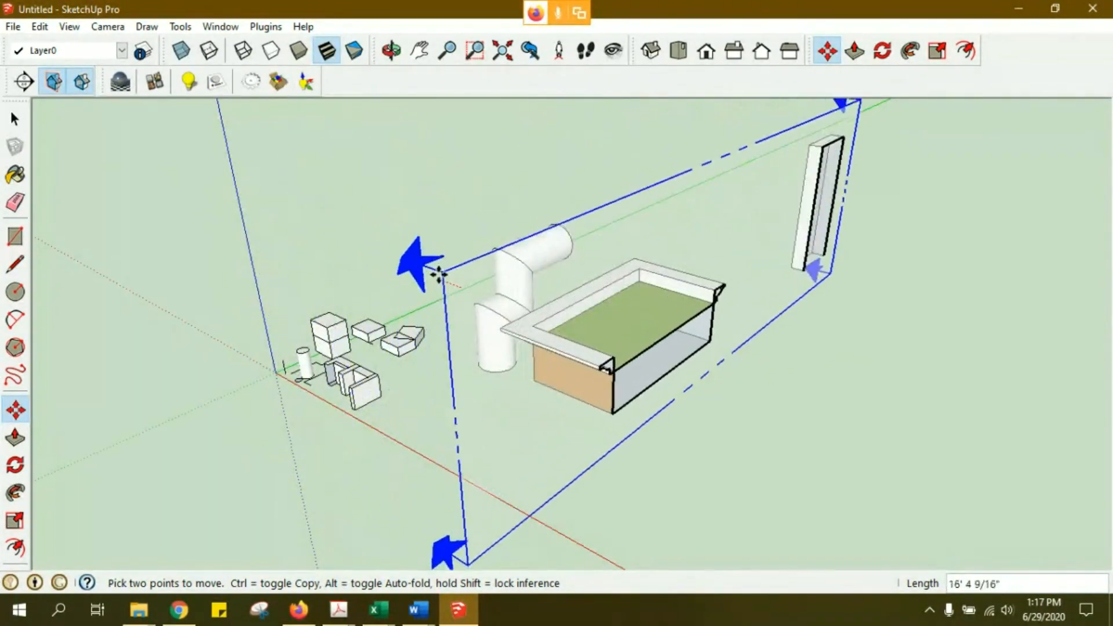
pyautogui.click(429, 270)
pyautogui.moveTo(671, 367); pyautogui.dragTo(793, 409, button='middle')
pyautogui.scroll(6, 597, 336)
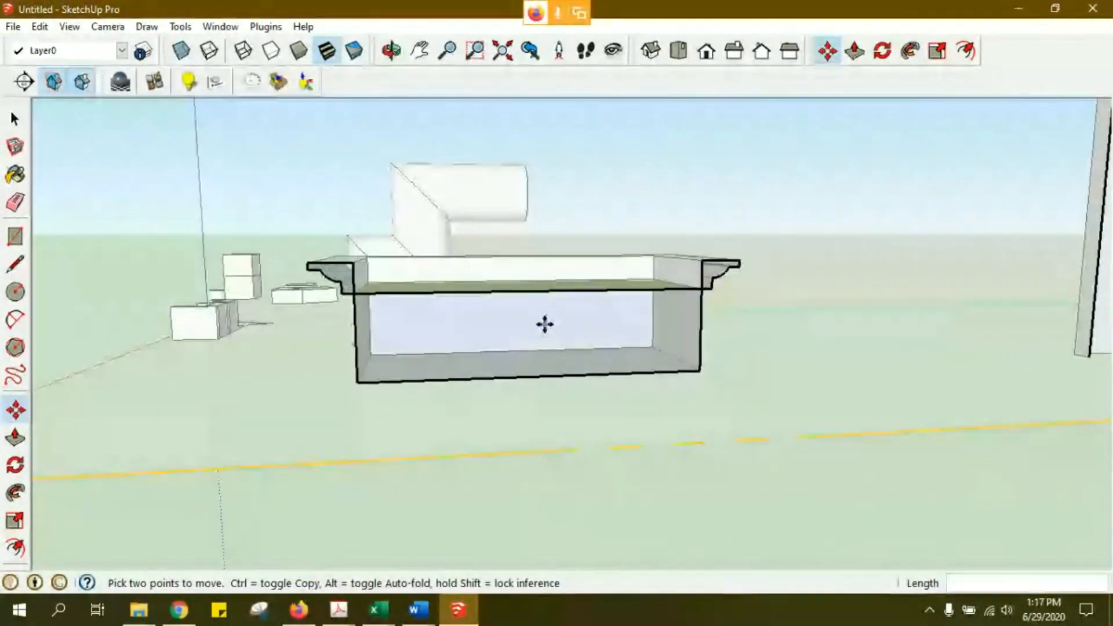
pyautogui.moveTo(596, 333); pyautogui.dragTo(784, 457, button='middle')
pyautogui.scroll(-6, 504, 355)
# - Remove the vertical section plane from the model
pyautogui.press('m')
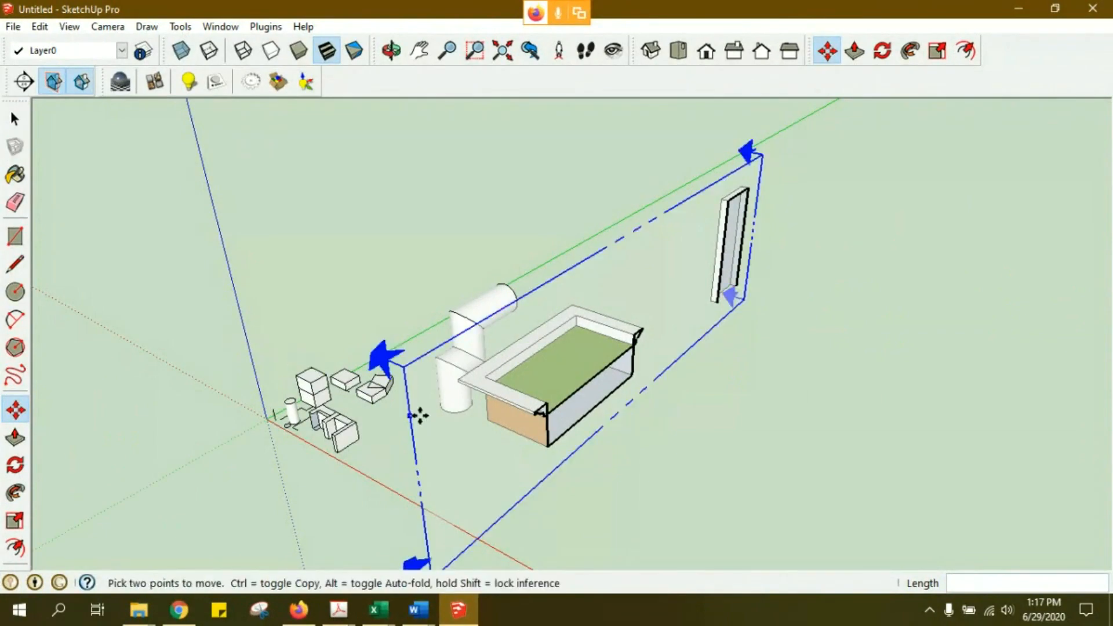
pyautogui.click(440, 418)
pyautogui.click(449, 411)
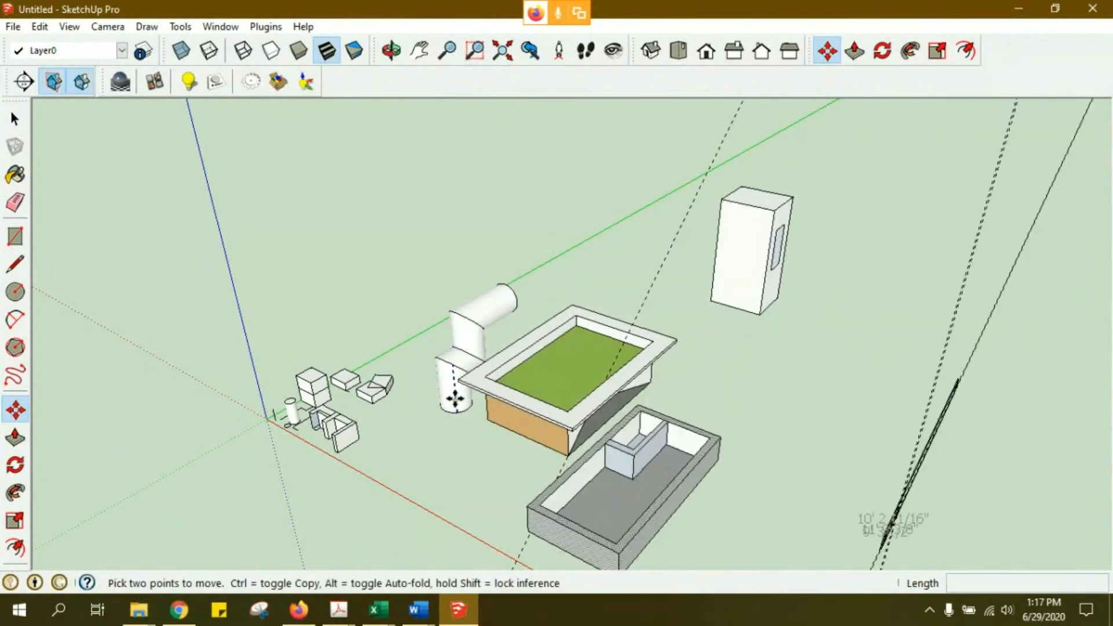
# - Place a horizontal section plane that cuts the box just below its overhanging rim
pyautogui.hotkey('alt', 's')
pyautogui.click(555, 343)
pyautogui.press('m')
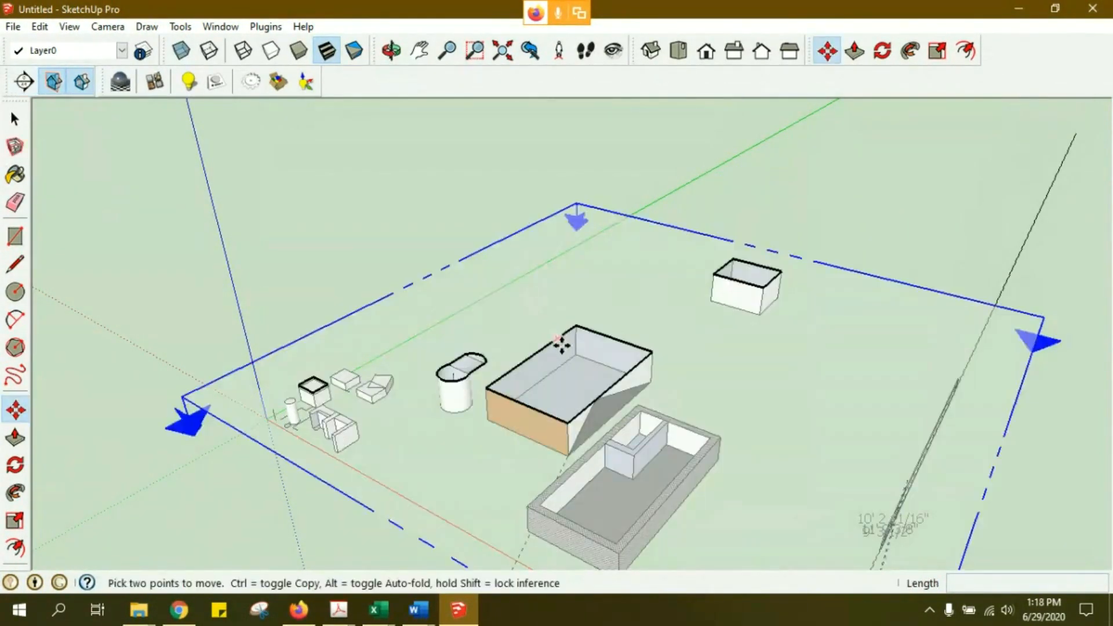
# - Lower the horizontal section plane to just above the ground and inspect the plan cuts through all the objects
pyautogui.moveTo(773, 349); pyautogui.dragTo(544, 342, button='middle')
pyautogui.scroll(-2, 543, 343)
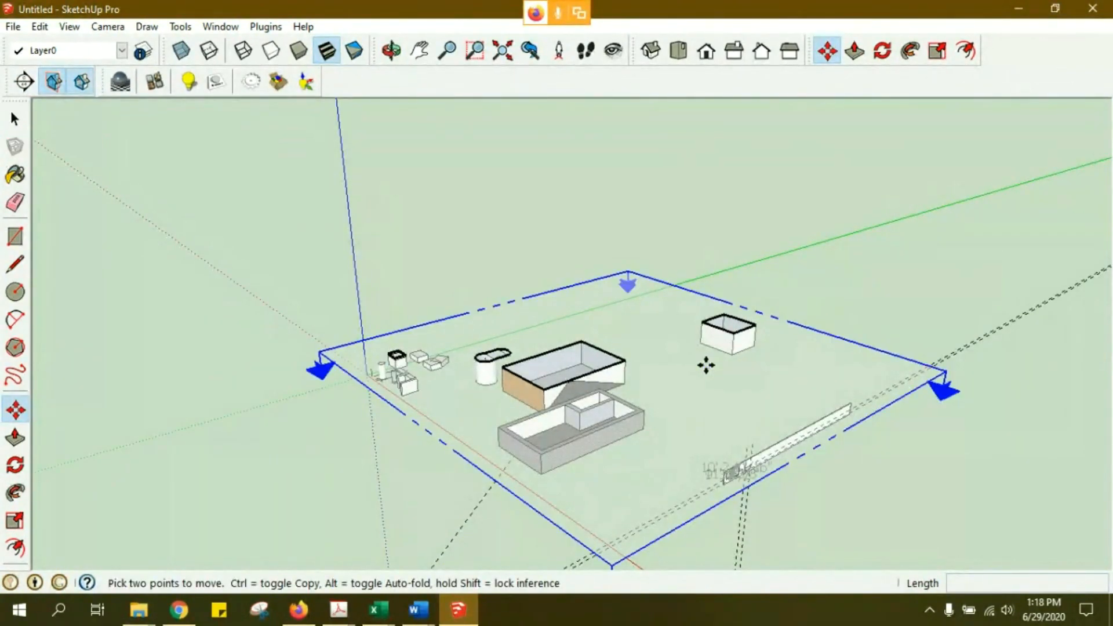
pyautogui.click(705, 366)
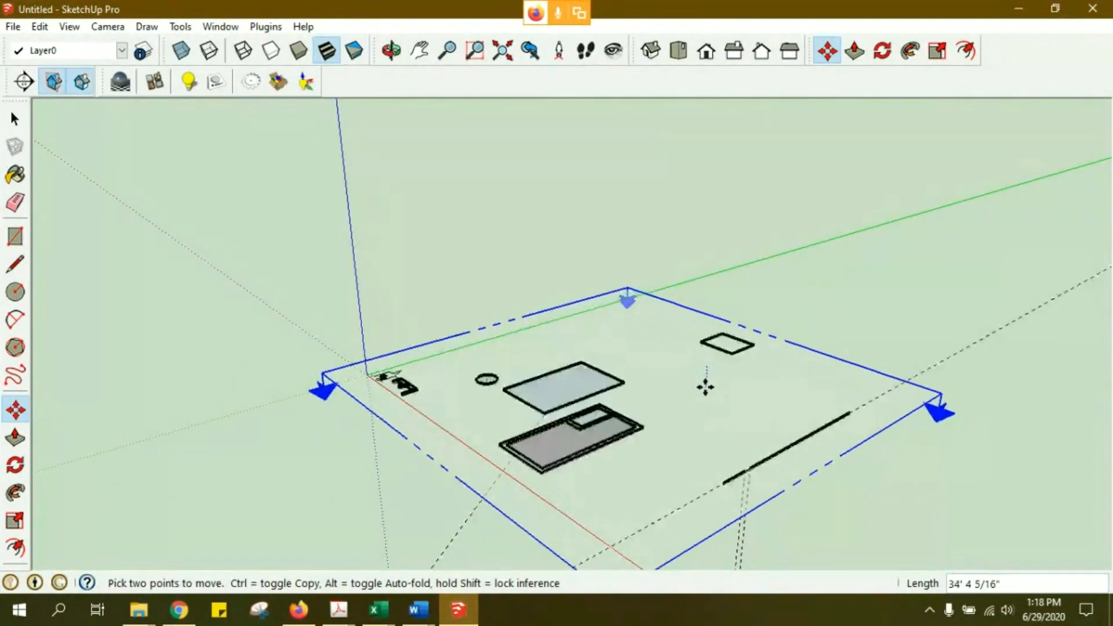
pyautogui.click(704, 384)
pyautogui.moveTo(703, 382); pyautogui.dragTo(633, 433, button='middle')
pyautogui.scroll(5, 633, 433)
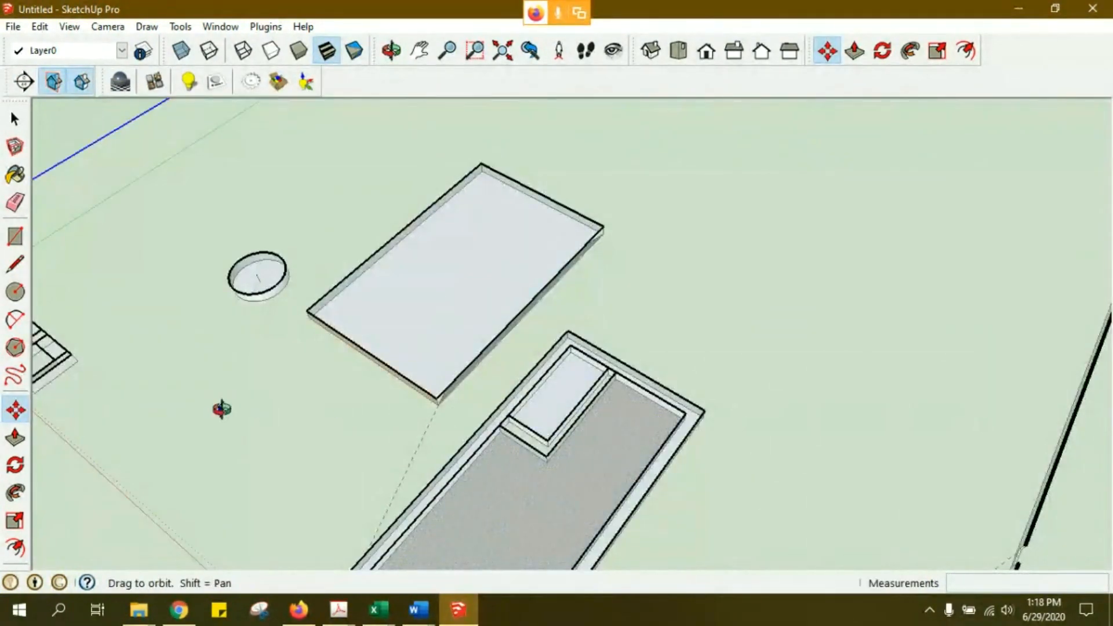
pyautogui.moveTo(224, 404); pyautogui.dragTo(422, 388, button='middle')
pyautogui.moveTo(313, 415); pyautogui.dragTo(696, 236, button='middle')
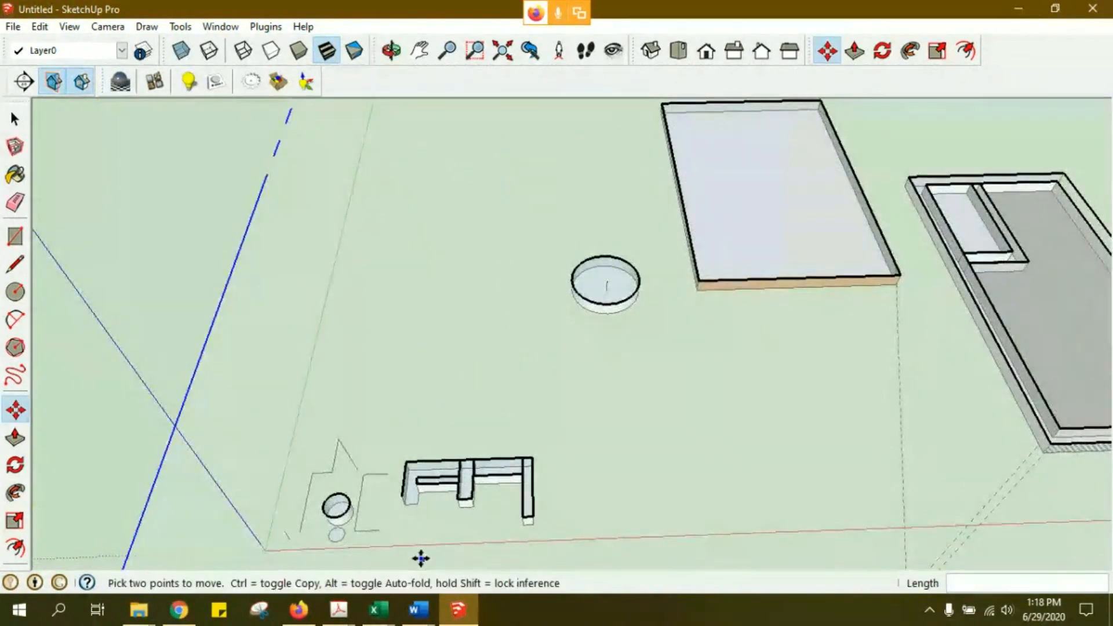
pyautogui.keyDown('shift'); pyautogui.moveTo(420, 559); pyautogui.dragTo(447, 469, button='middle'); pyautogui.keyUp('shift')
pyautogui.scroll(7, 480, 413)
pyautogui.moveTo(505, 408); pyautogui.dragTo(223, 269, button='middle')
# - Shift the horizontal section plane vertically at the small branching walls near the origin to try other cut heights
pyautogui.click(600, 238)
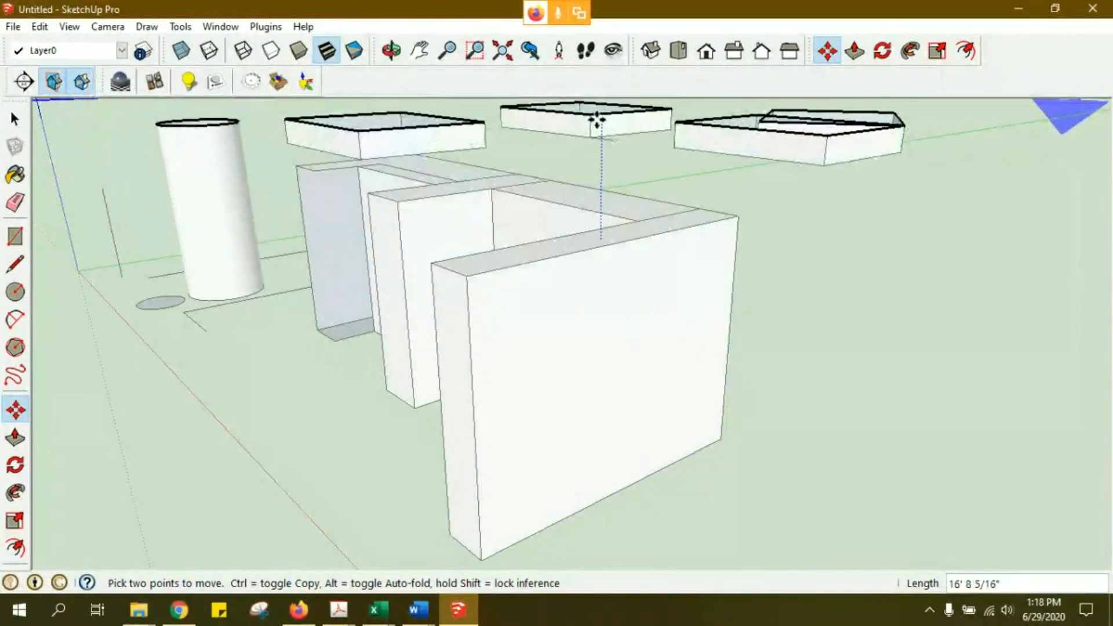
pyautogui.click(589, 286)
pyautogui.scroll(-5, 589, 281)
pyautogui.scroll(-6, 590, 275)
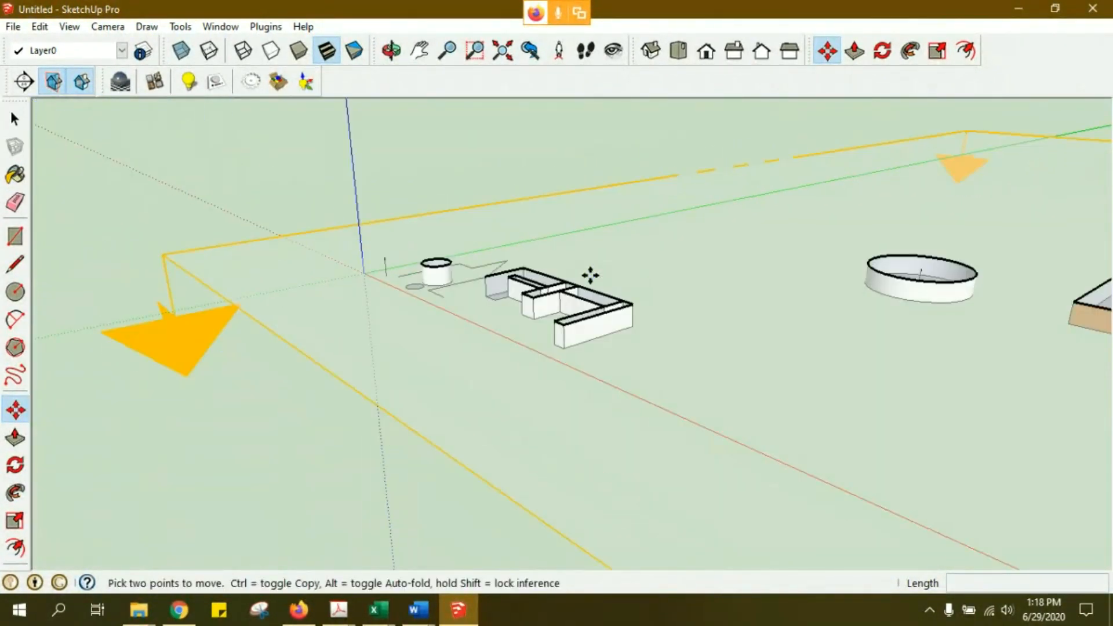
pyautogui.scroll(2, 447, 288)
pyautogui.scroll(-2, 441, 302)
# - Delete the horizontal section plane
pyautogui.press('space')
pyautogui.scroll(-2, 521, 355)
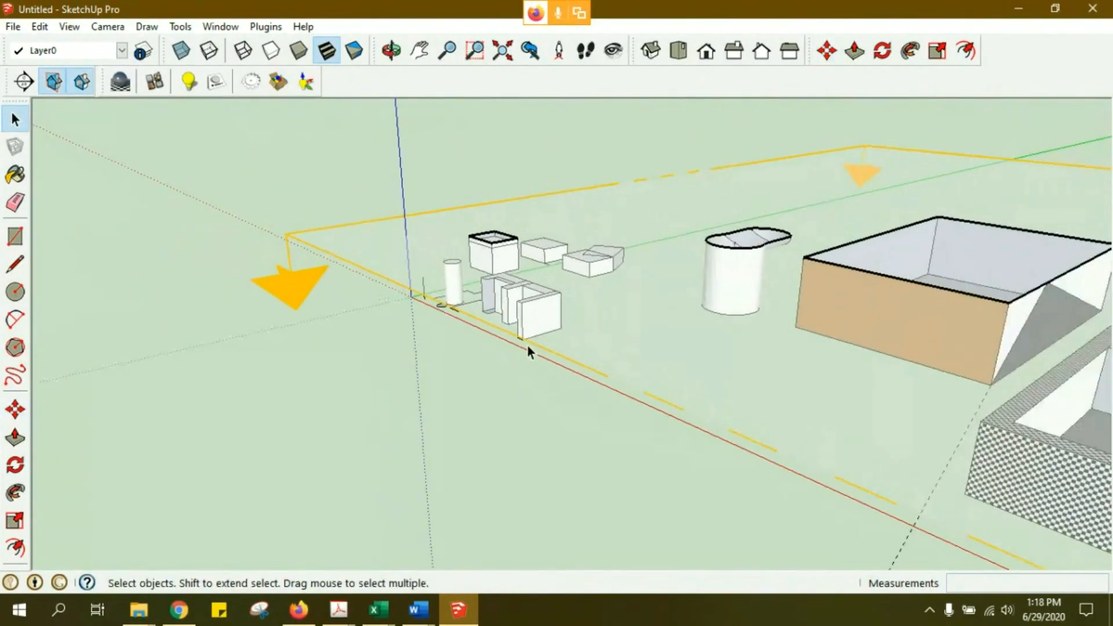
pyautogui.click(624, 290)
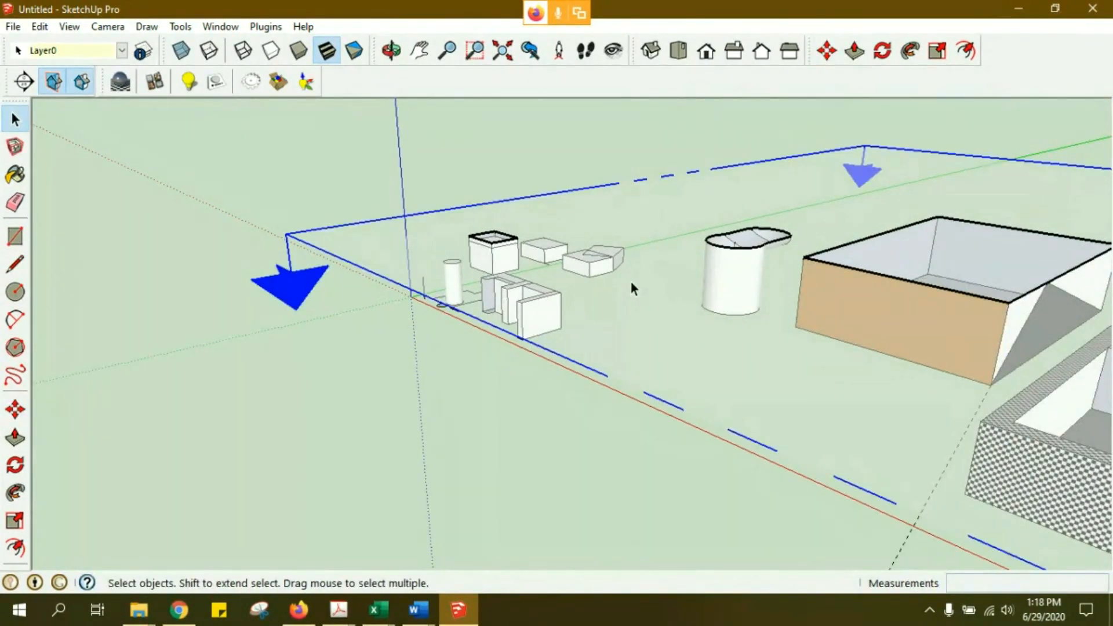
pyautogui.press('Delete')
pyautogui.scroll(-4, 630, 281)
pyautogui.keyDown('shift'); pyautogui.moveTo(647, 278); pyautogui.dragTo(613, 287, button='middle'); pyautogui.keyUp('shift')
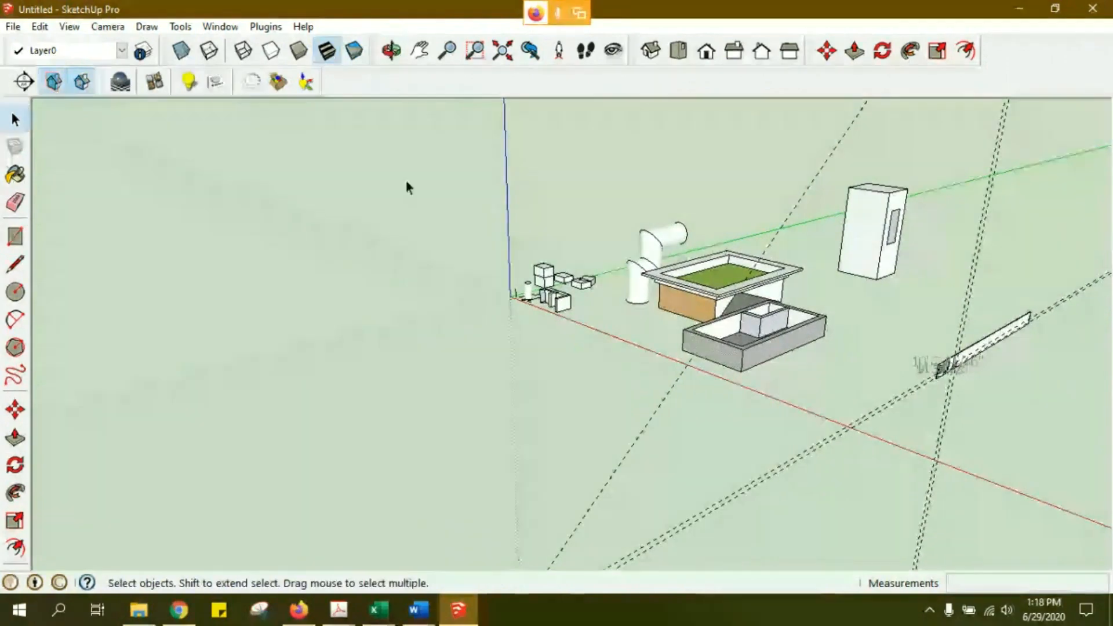
# - Position the camera on the ground beside the base of the large bent cylinder
pyautogui.click(177, 27)
pyautogui.click(197, 3)
pyautogui.click(111, 26)
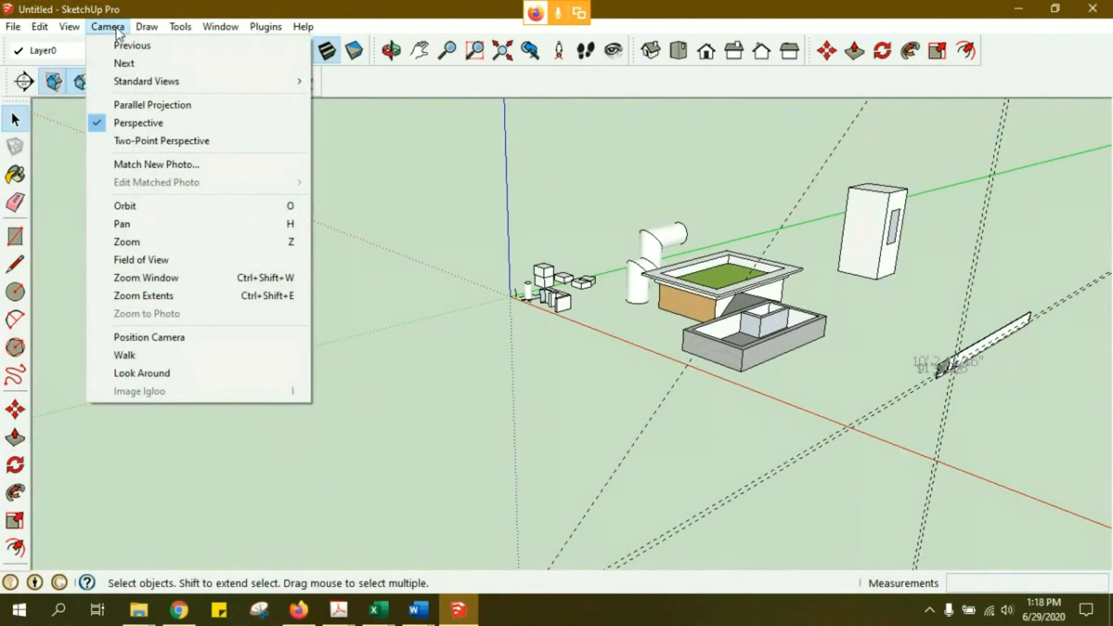
pyautogui.click(186, 345)
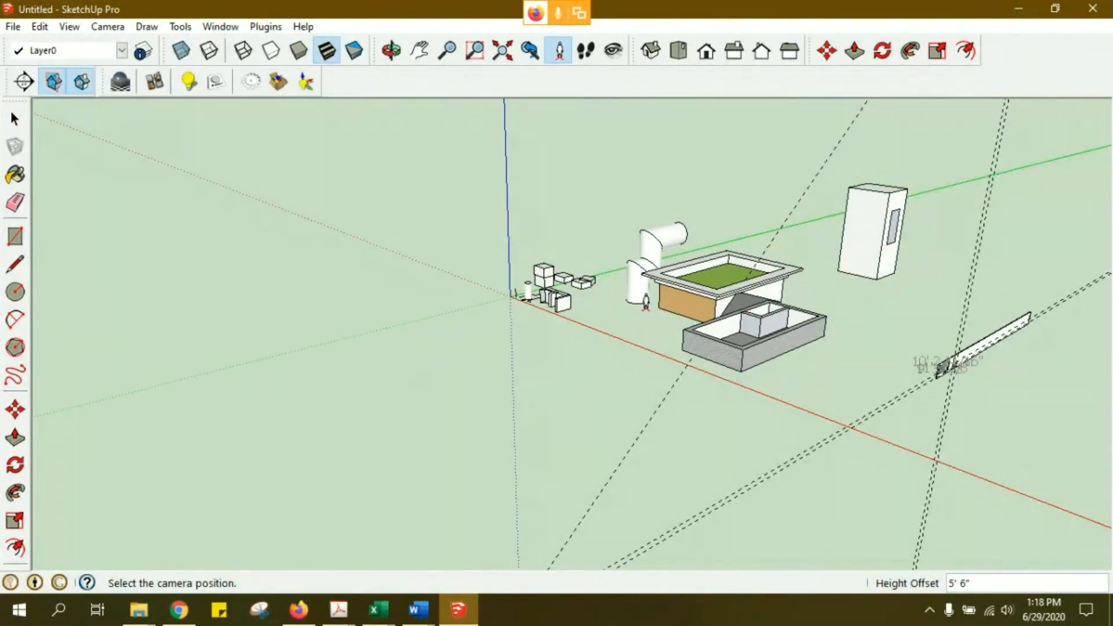
pyautogui.click(644, 301)
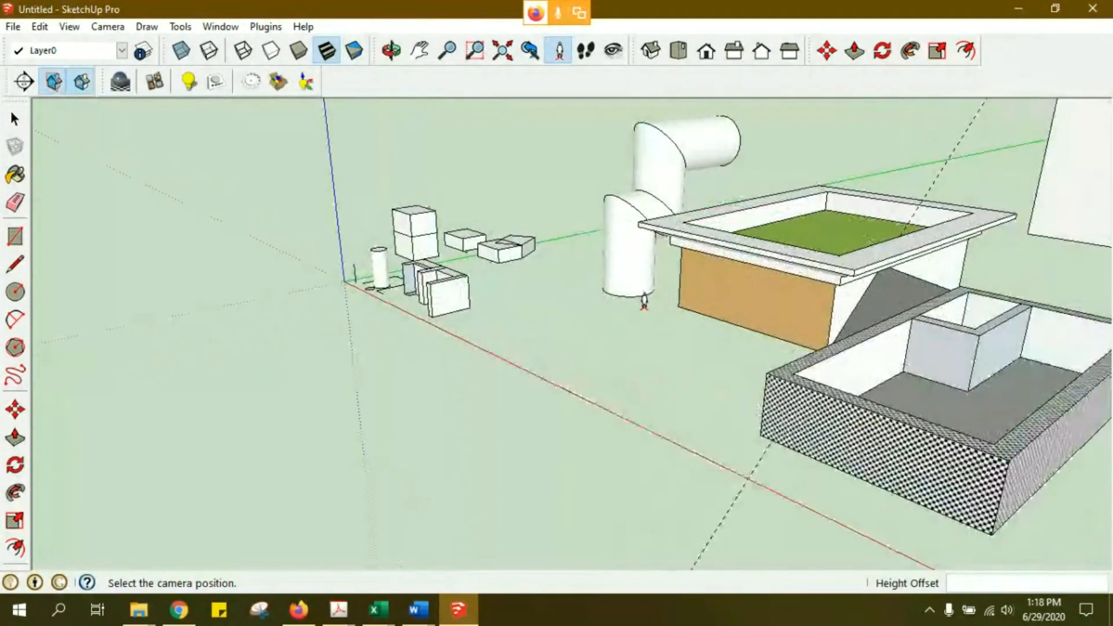
pyautogui.scroll(3, 605, 281)
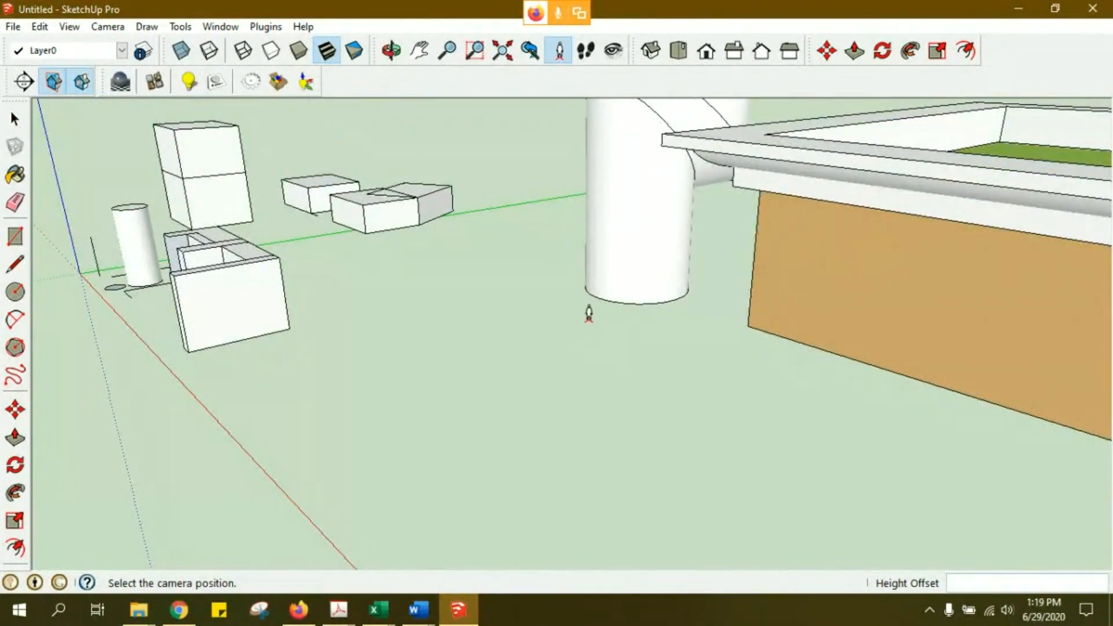
pyautogui.click(588, 315)
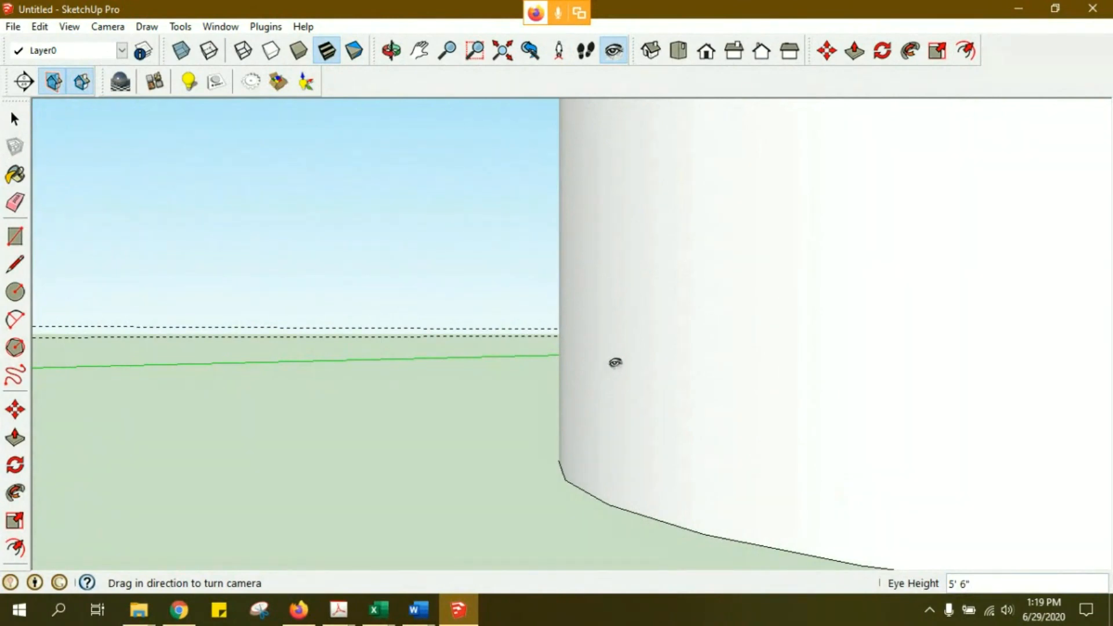
# - Look around from the camera position toward the underside of the box's rim, and return to an overview of the model
pyautogui.moveTo(626, 323); pyautogui.dragTo(601, 52)
pyautogui.moveTo(658, 253); pyautogui.dragTo(271, 266)
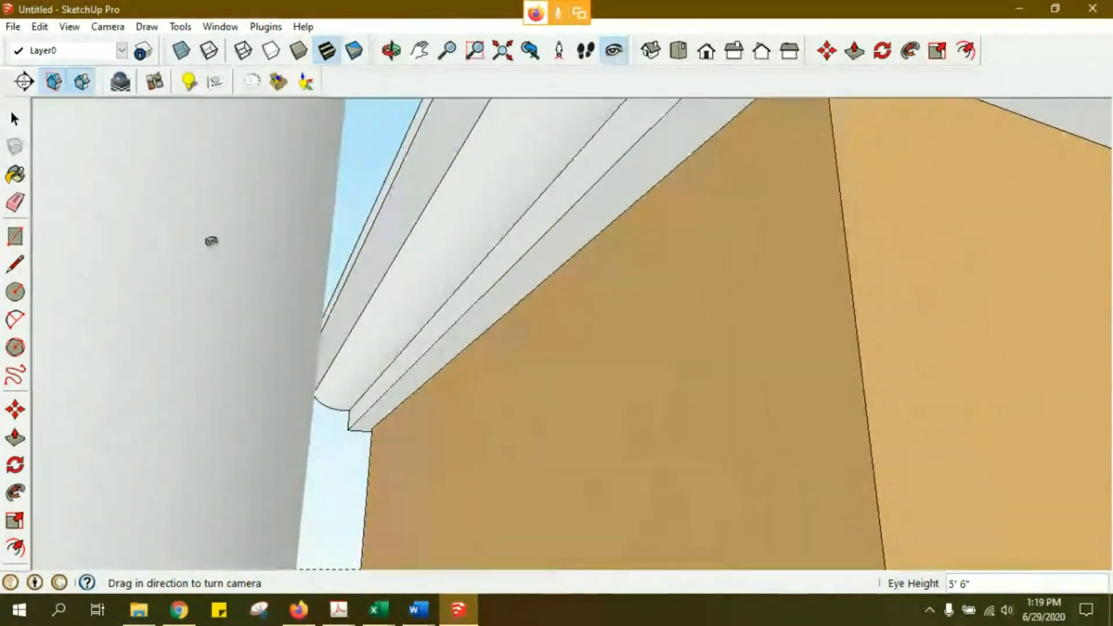
pyautogui.scroll(-8, 433, 378)
pyautogui.moveTo(462, 334); pyautogui.dragTo(282, 481, button='middle')
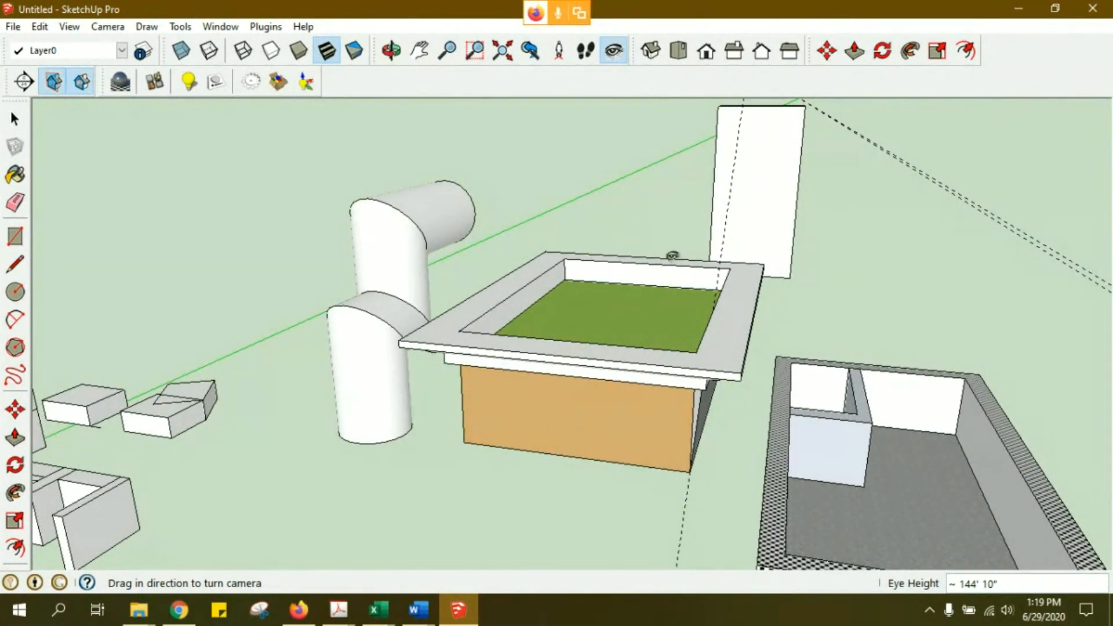
# - Turn on shadows and inspect them across the model's objects
pyautogui.click(104, 27)
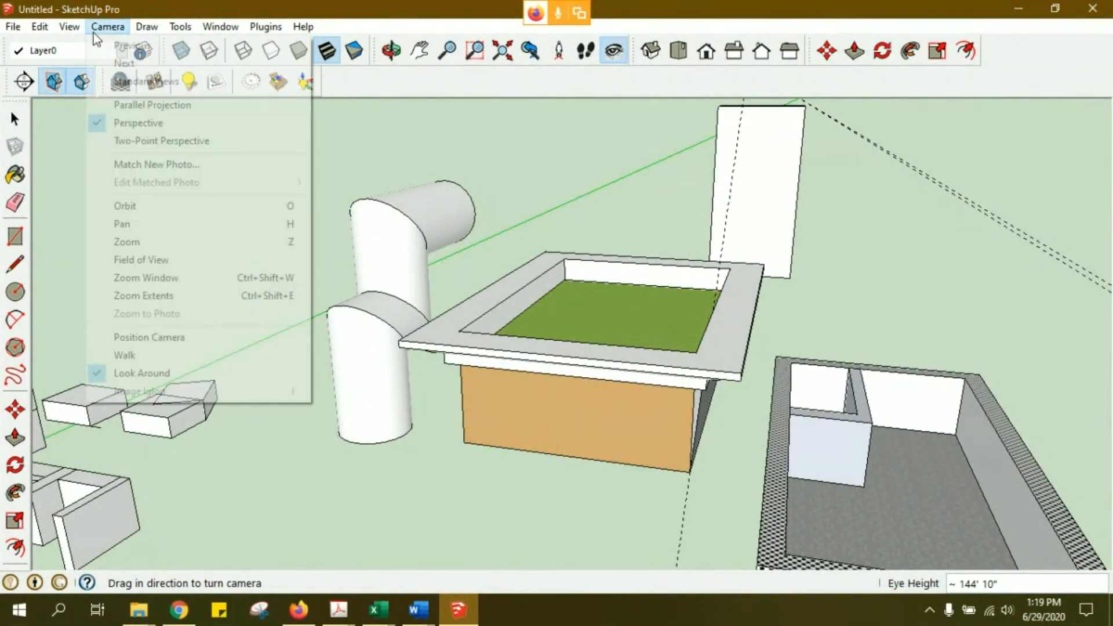
pyautogui.moveTo(69, 29)
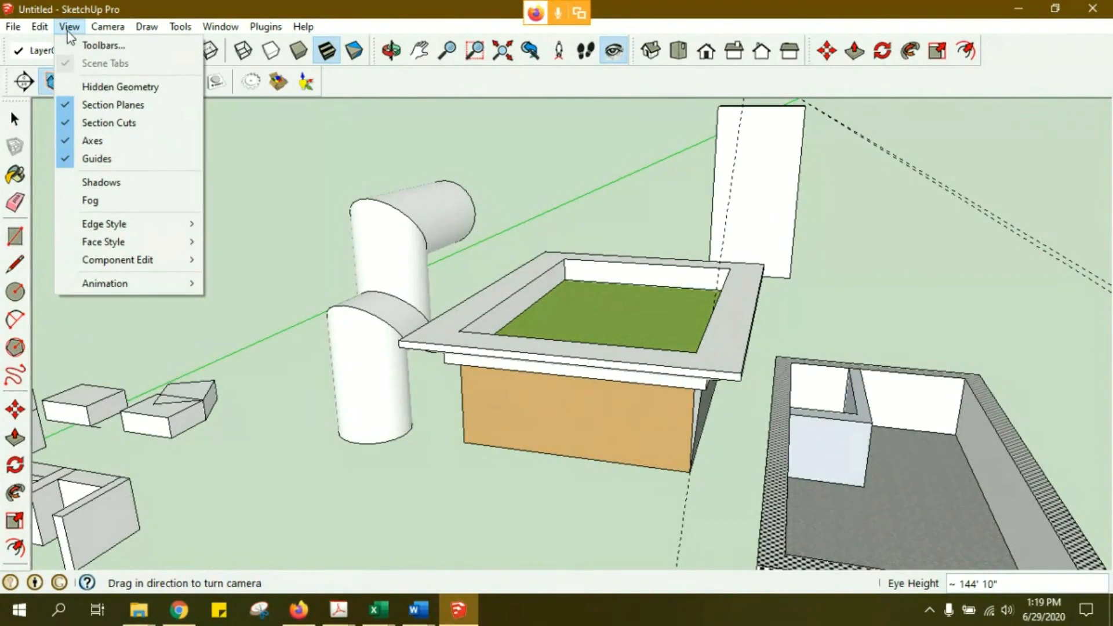
pyautogui.click(139, 175)
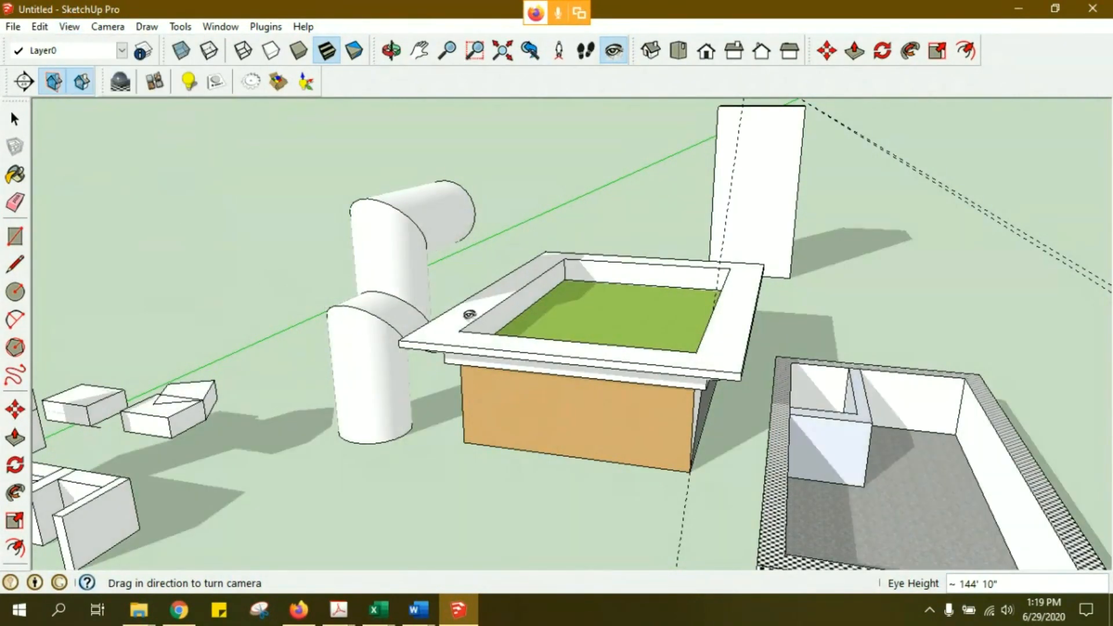
pyautogui.moveTo(469, 273); pyautogui.dragTo(404, 238, button='middle')
pyautogui.scroll(-2, 472, 325)
pyautogui.scroll(-2, 499, 328)
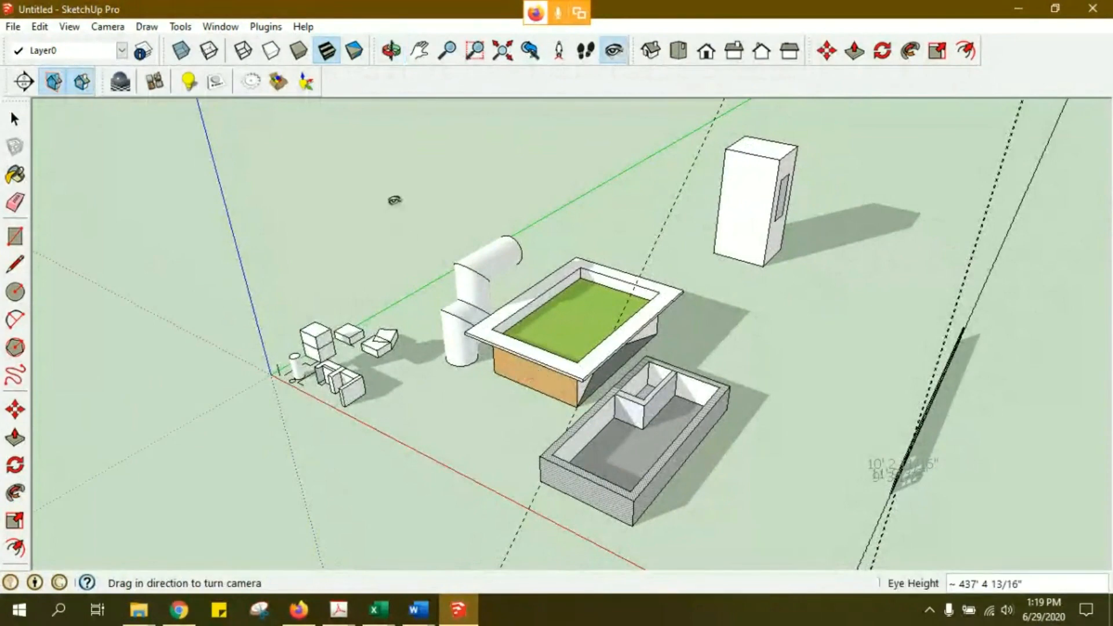
pyautogui.moveTo(638, 388); pyautogui.dragTo(587, 354, button='middle')
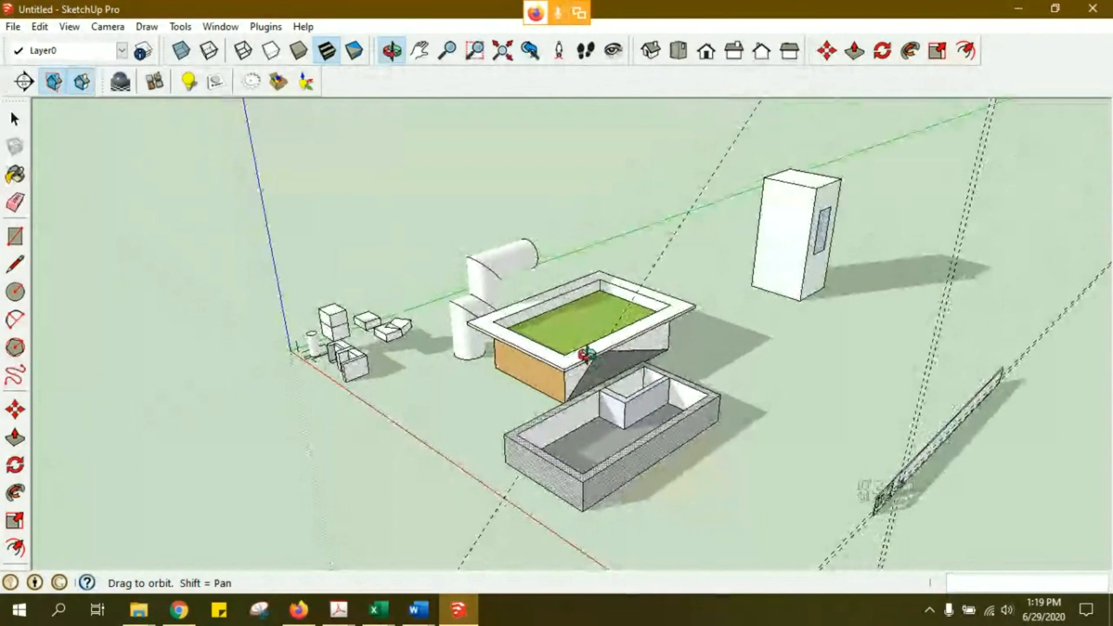
pyautogui.moveTo(587, 353); pyautogui.dragTo(622, 339, button='middle')
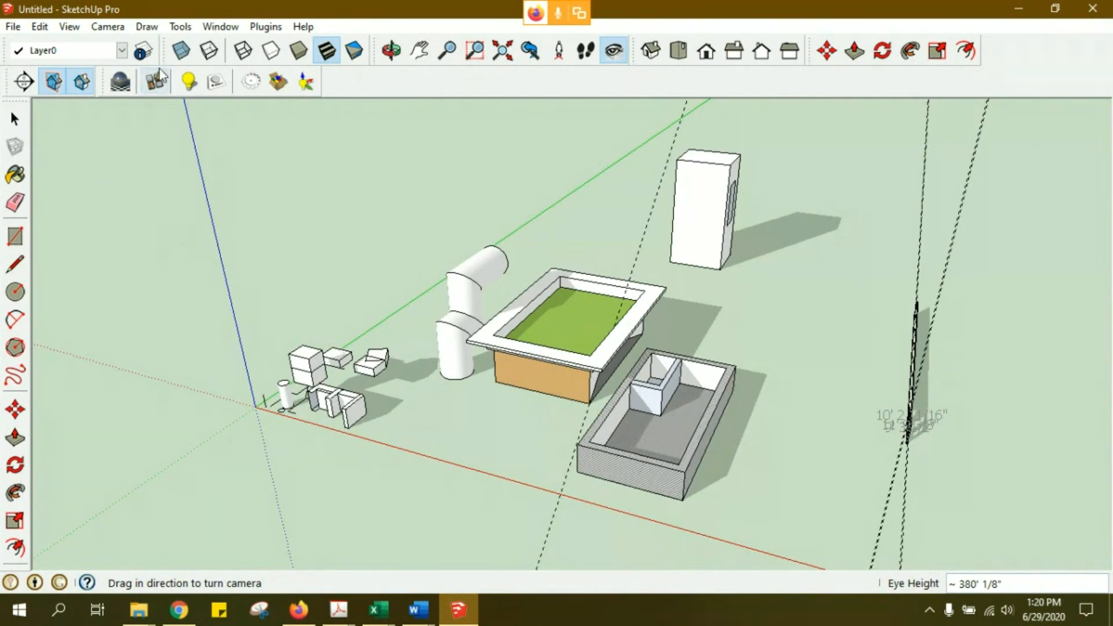
# - Display the Shadows toolbar and dock it at the end of the second toolbar row
pyautogui.click(107, 26)
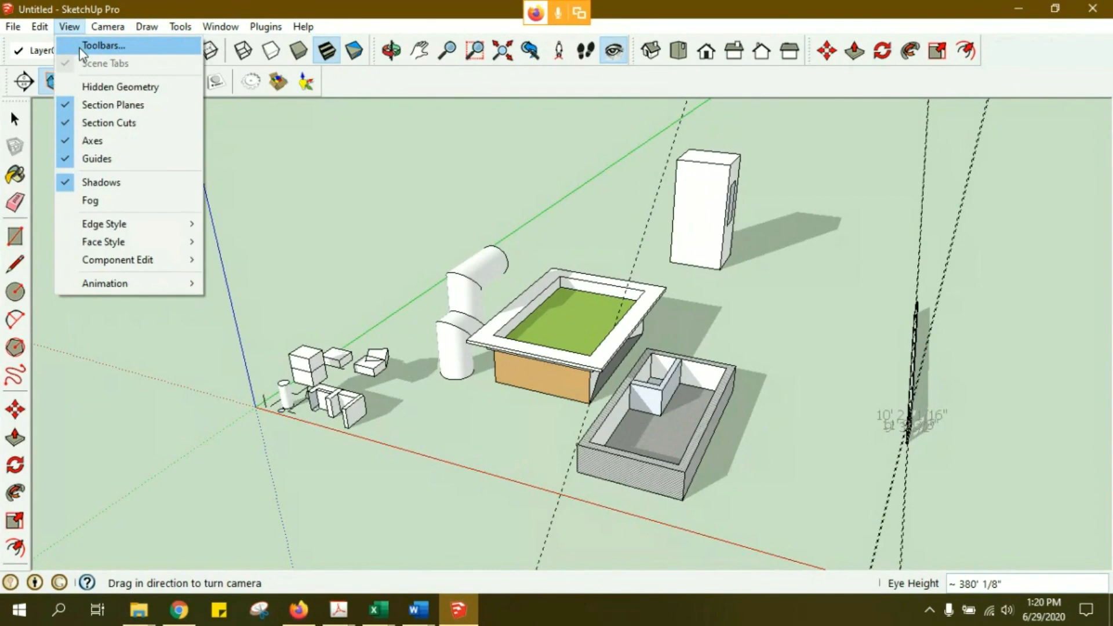
pyautogui.click(78, 46)
pyautogui.click(410, 369)
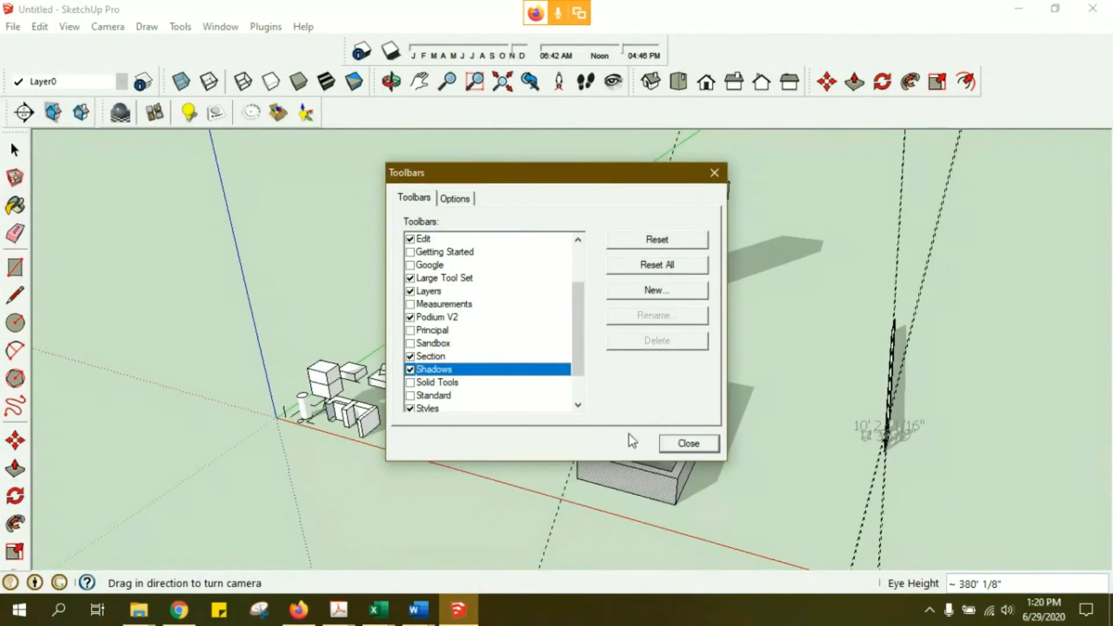
pyautogui.click(687, 444)
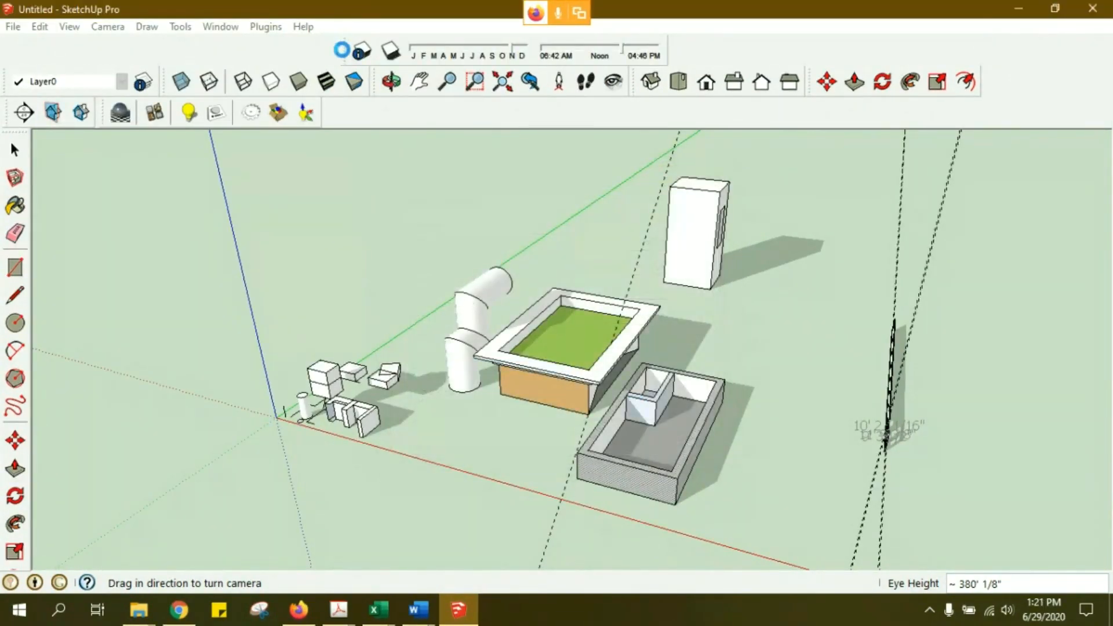
pyautogui.moveTo(342, 50); pyautogui.dragTo(333, 116)
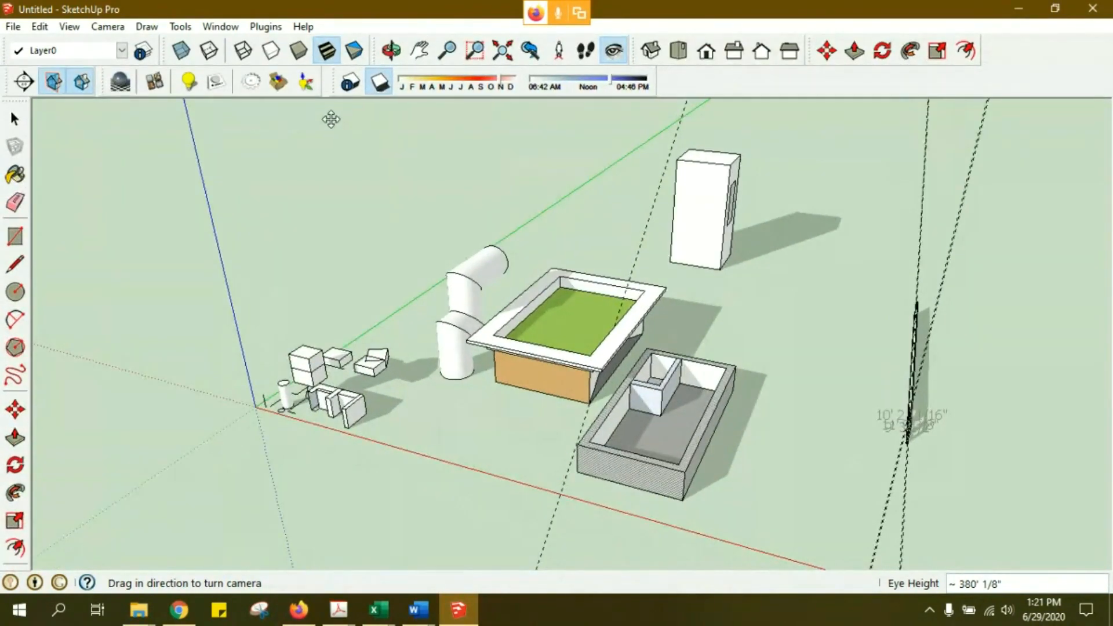
# - Shift the shadow date back to about September and the shadow time to about noon, then leave Look Around
pyautogui.moveTo(510, 327); pyautogui.dragTo(407, 371, button='middle')
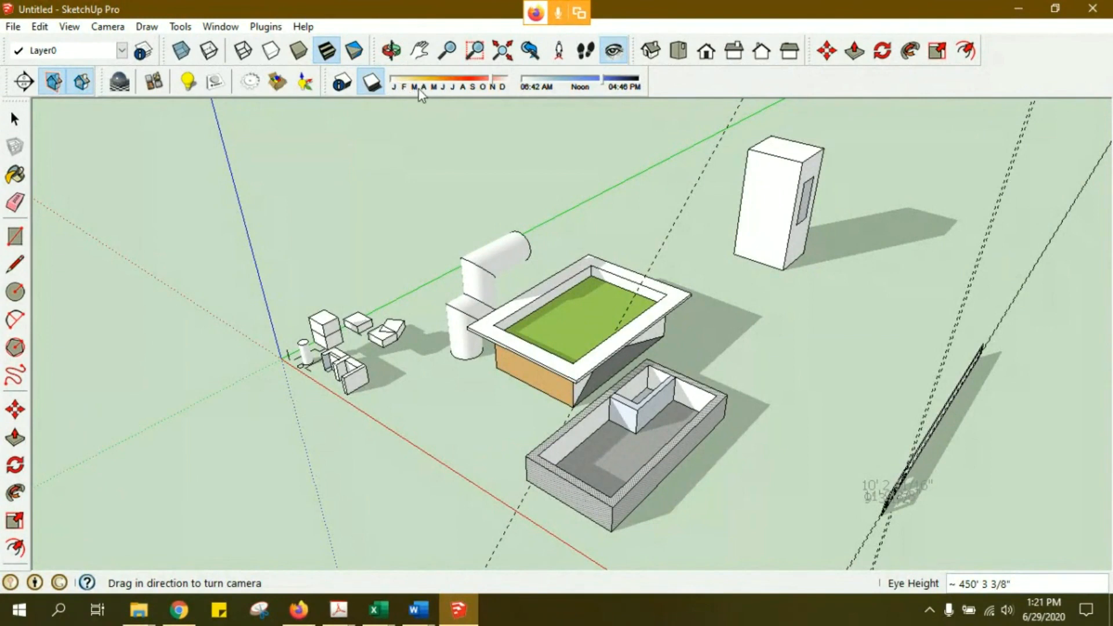
pyautogui.click(491, 82)
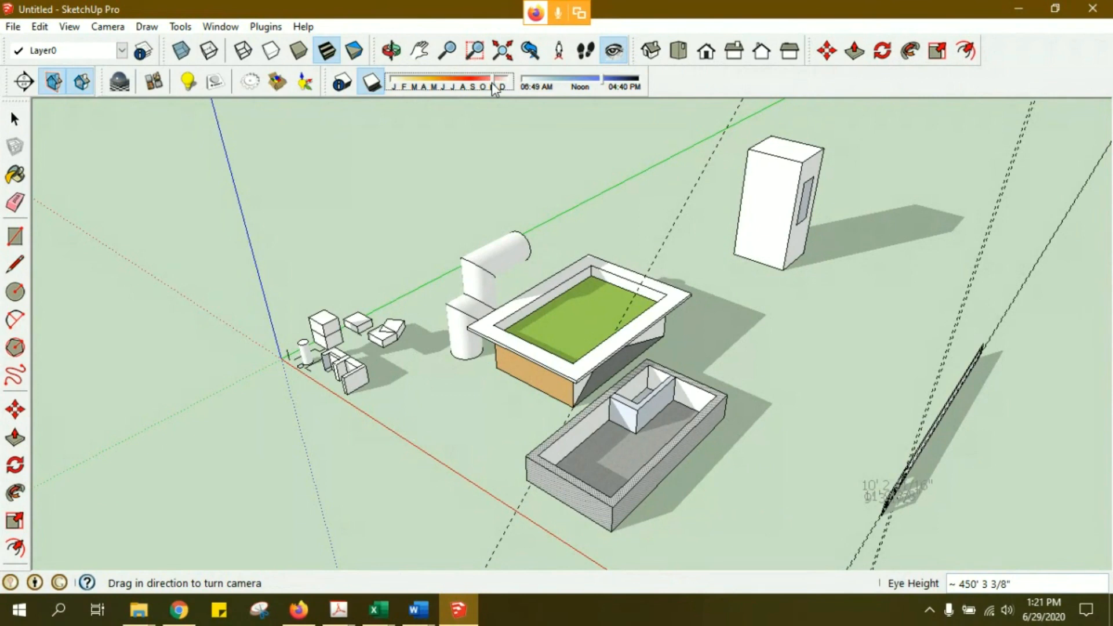
pyautogui.moveTo(492, 86)
pyautogui.mouseDown()
pyautogui.moveTo(408, 92)
pyautogui.moveTo(486, 91)
pyautogui.moveTo(471, 92)
pyautogui.mouseUp()
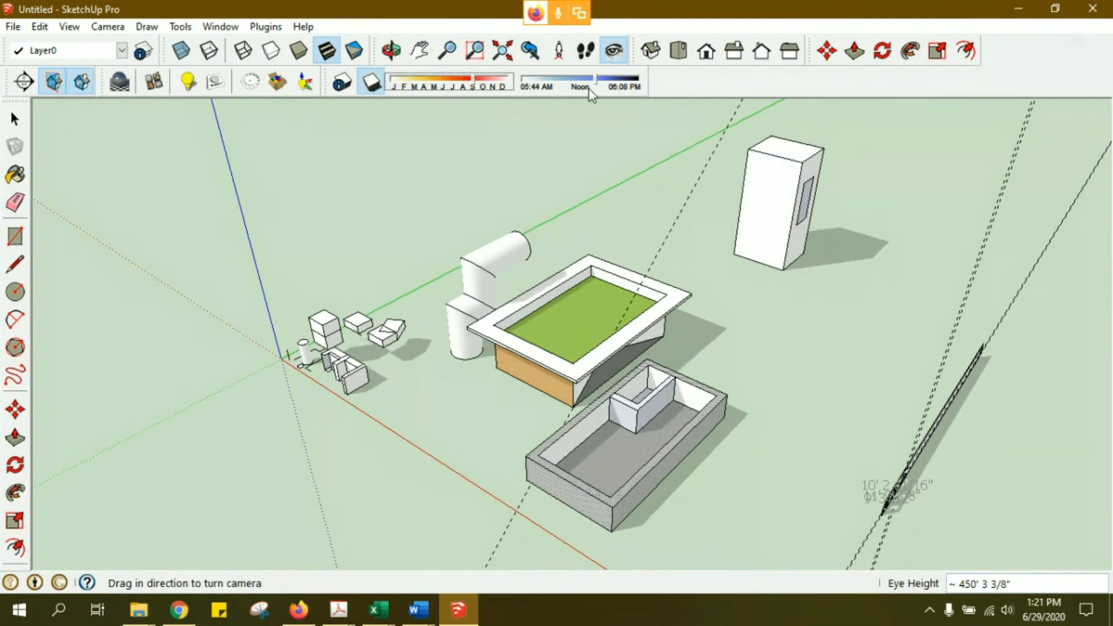
pyautogui.moveTo(600, 88)
pyautogui.mouseDown()
pyautogui.moveTo(520, 88)
pyautogui.moveTo(641, 89)
pyautogui.moveTo(530, 90)
pyautogui.moveTo(596, 95)
pyautogui.moveTo(580, 93)
pyautogui.mouseUp()
pyautogui.click(107, 29)
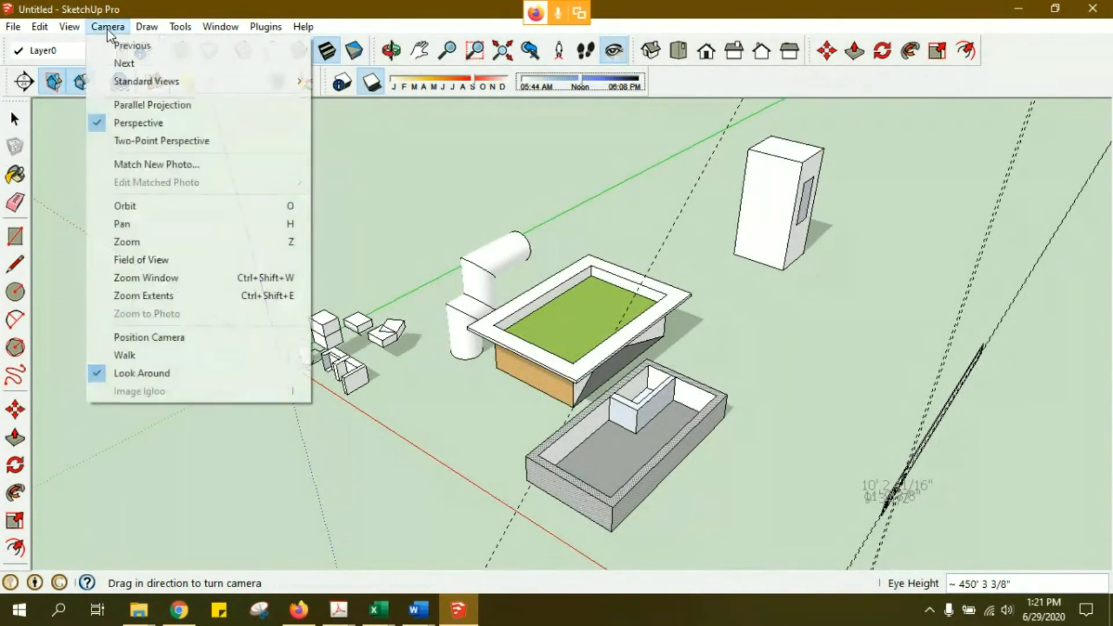
pyautogui.click(639, 180)
pyautogui.press('space')
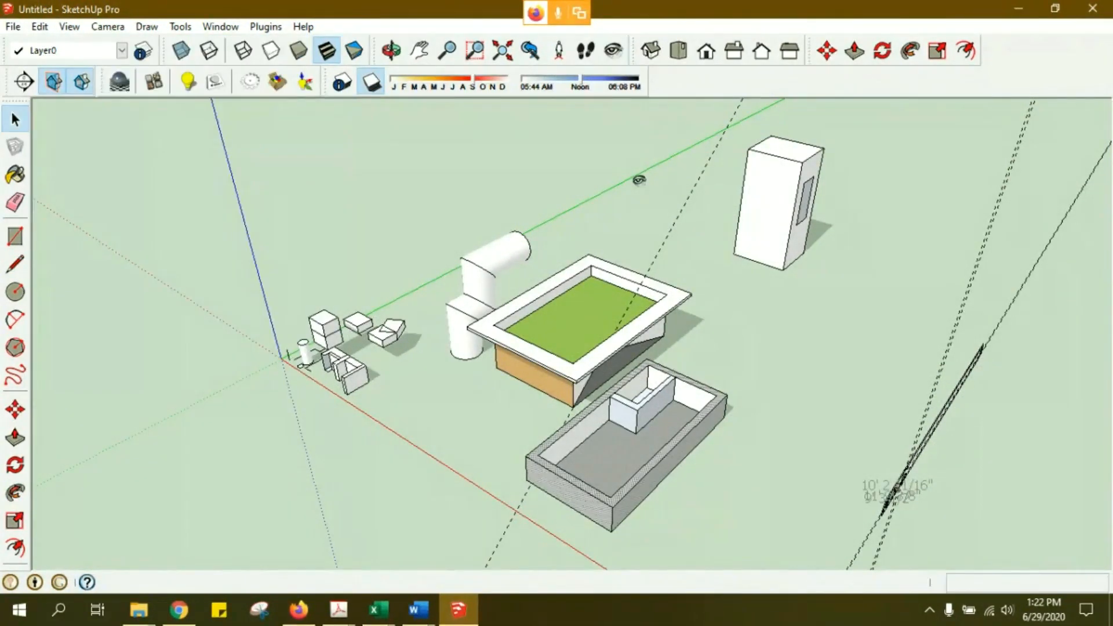
# - Turn on fog and inspect how it affects the model's objects from near and far
pyautogui.click(106, 29)
pyautogui.moveTo(68, 40)
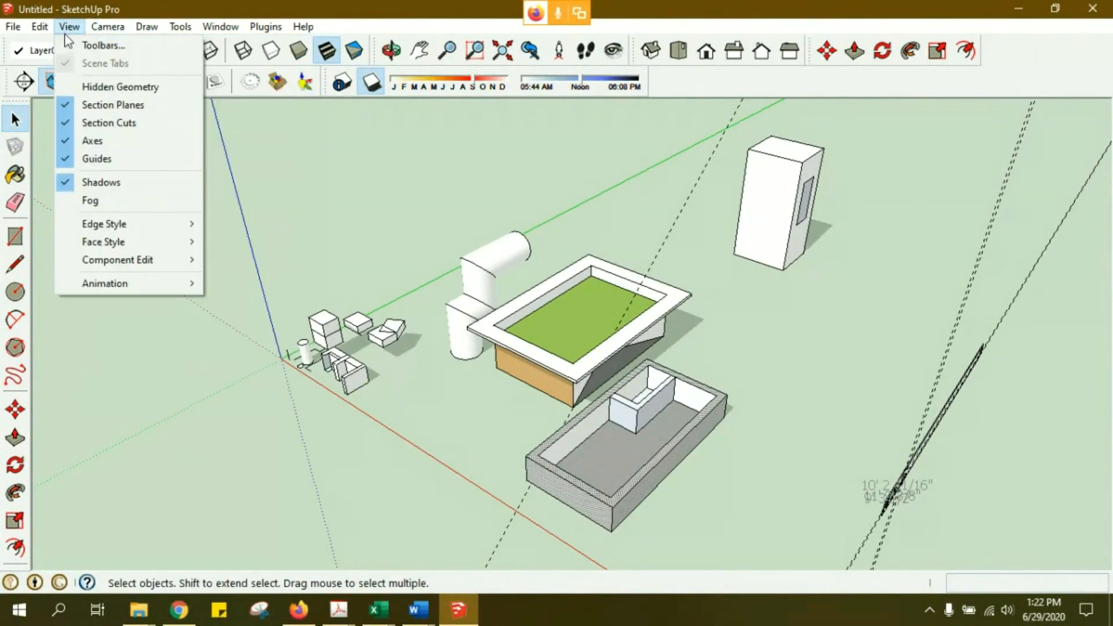
pyautogui.click(144, 201)
pyautogui.moveTo(626, 427); pyautogui.dragTo(565, 346, button='middle')
pyautogui.scroll(-3, 565, 346)
pyautogui.scroll(4, 568, 381)
pyautogui.scroll(3, 568, 381)
pyautogui.scroll(-1, 557, 382)
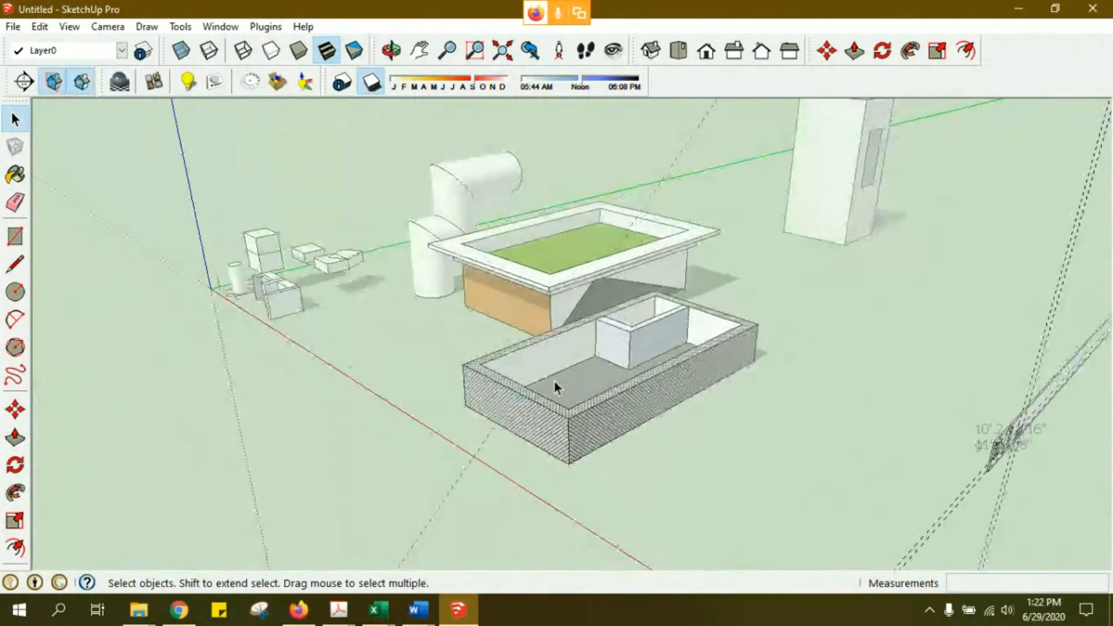
pyautogui.scroll(-2, 474, 388)
pyautogui.moveTo(471, 395); pyautogui.dragTo(471, 395, button='middle')
pyautogui.moveTo(481, 341); pyautogui.dragTo(489, 310)
pyautogui.press('space')
pyautogui.moveTo(495, 347); pyautogui.dragTo(367, 332, button='middle')
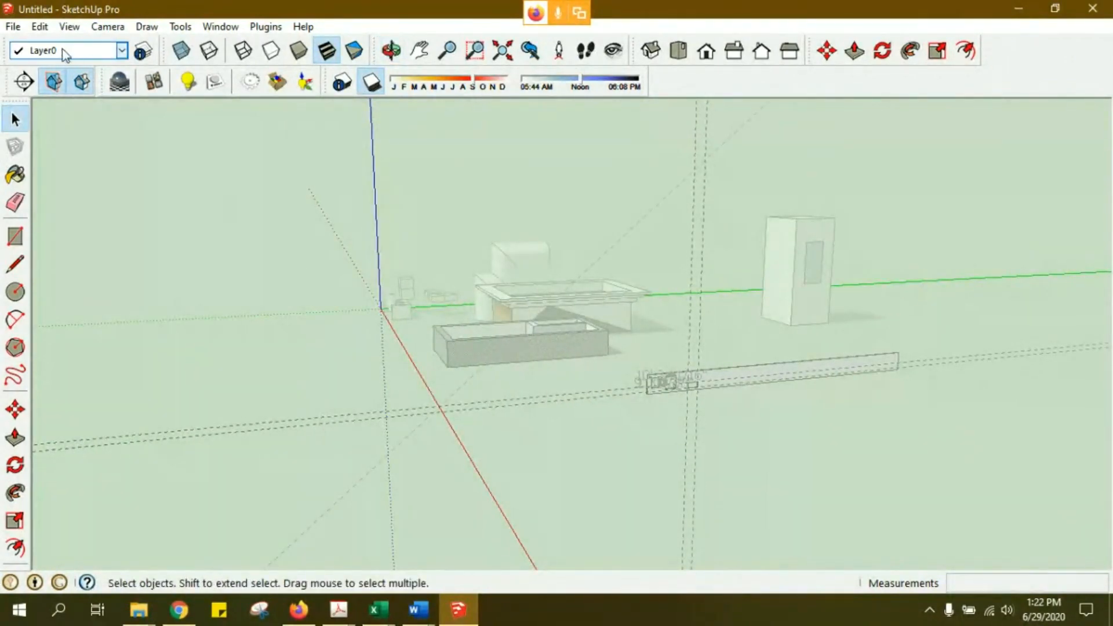
# - Turn off both the shadows and the fog
pyautogui.click(69, 27)
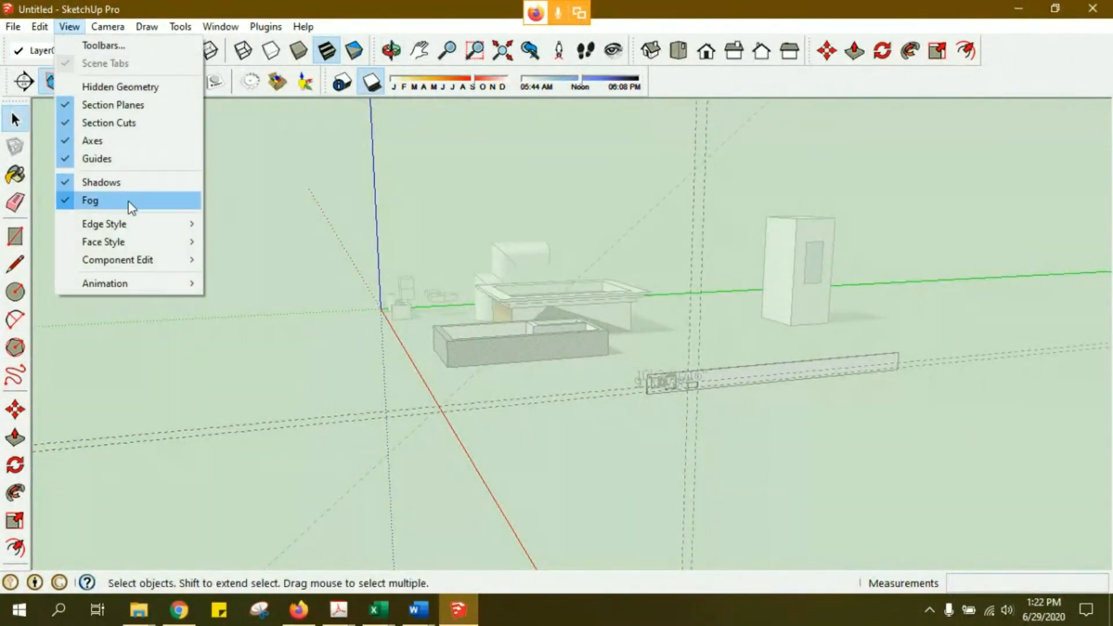
pyautogui.click(124, 181)
pyautogui.click(59, 28)
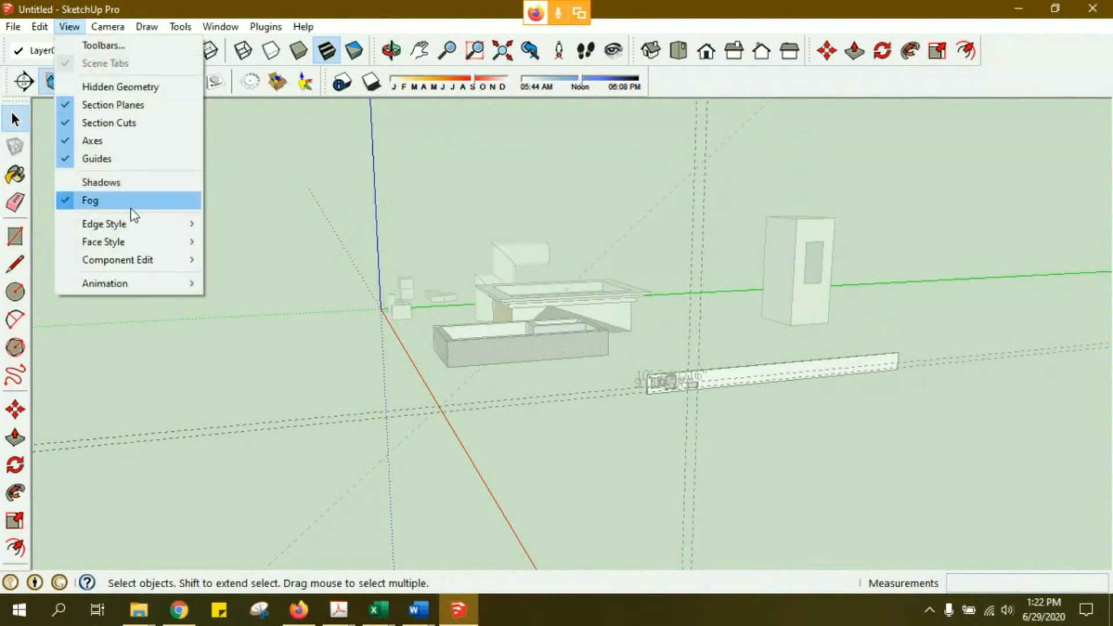
pyautogui.click(131, 204)
pyautogui.moveTo(428, 344); pyautogui.dragTo(614, 325, button='middle')
pyautogui.scroll(3, 616, 303)
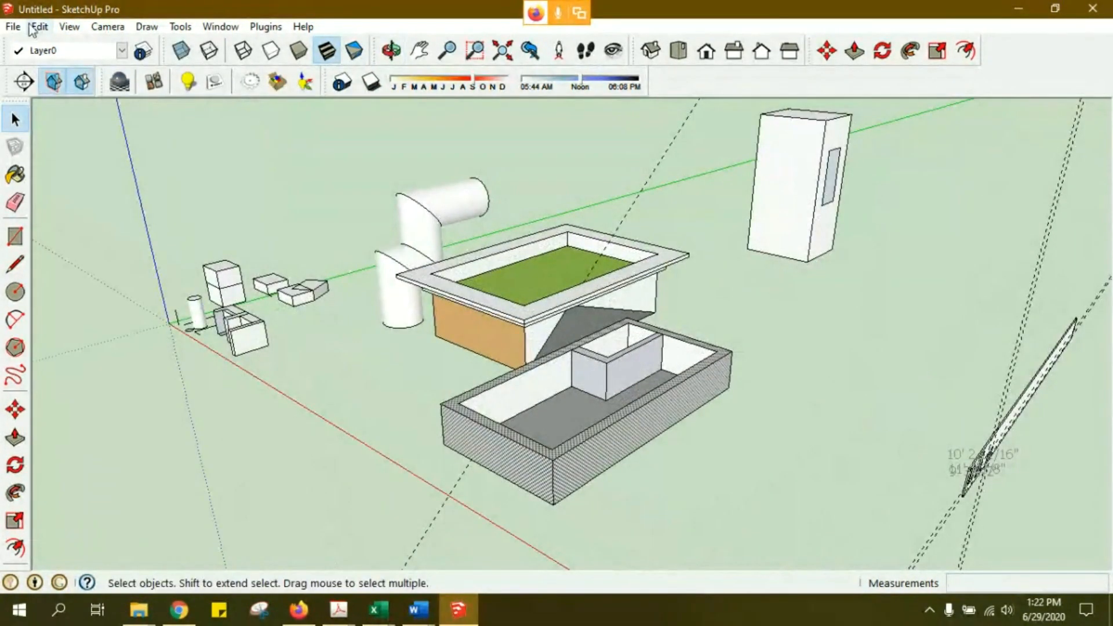
# - Turn on the X-ray face style and inspect the model through its transparent faces
pyautogui.click(70, 27)
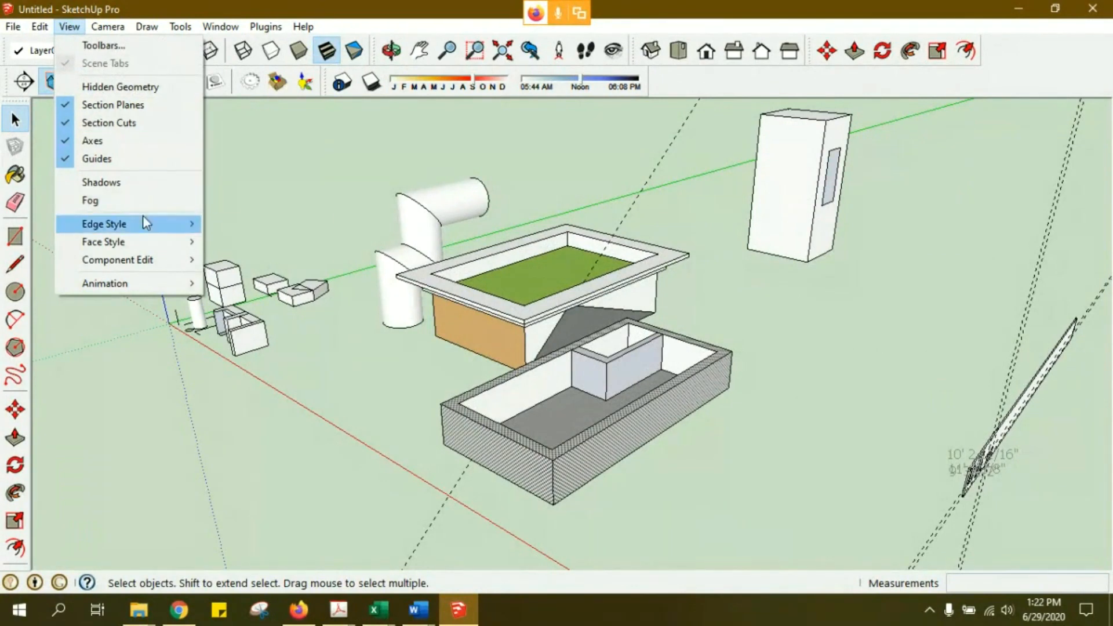
pyautogui.moveTo(151, 230)
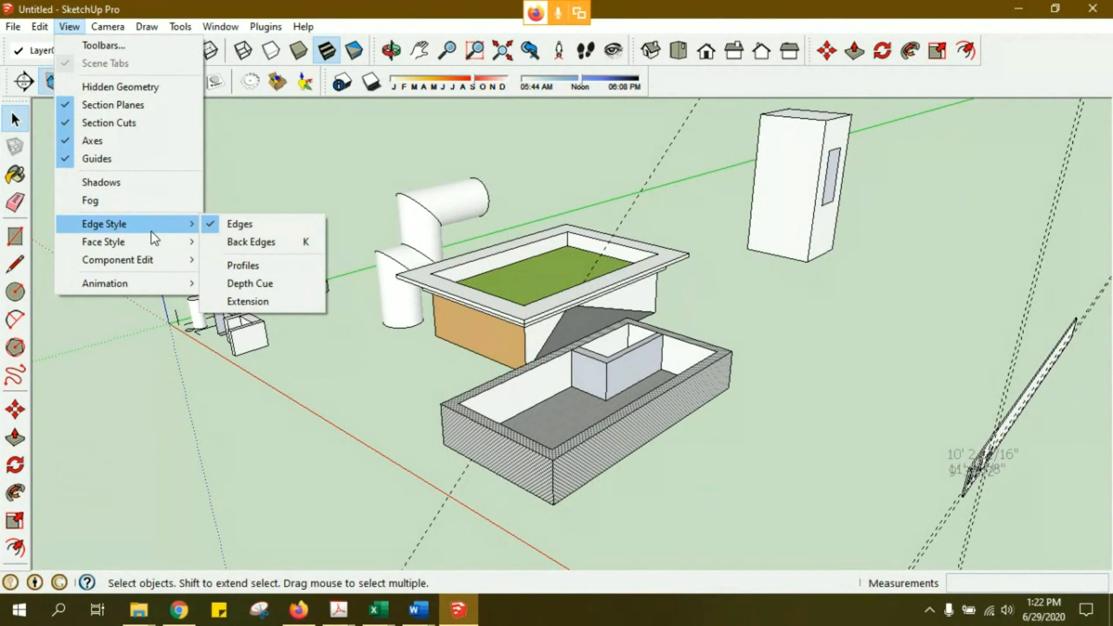
pyautogui.moveTo(182, 247)
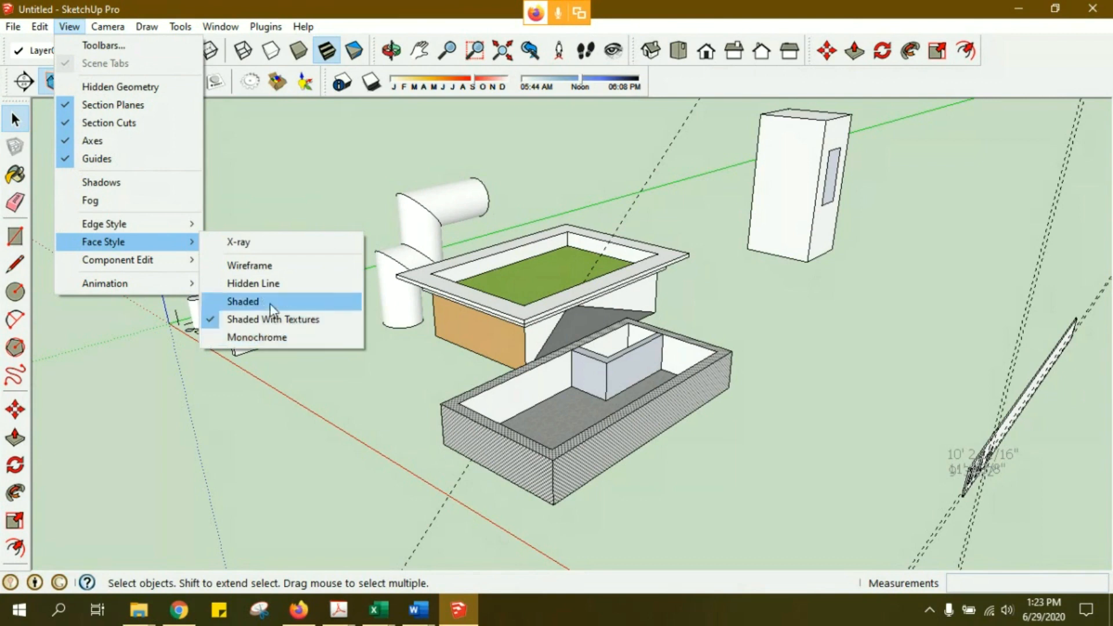
pyautogui.click(266, 243)
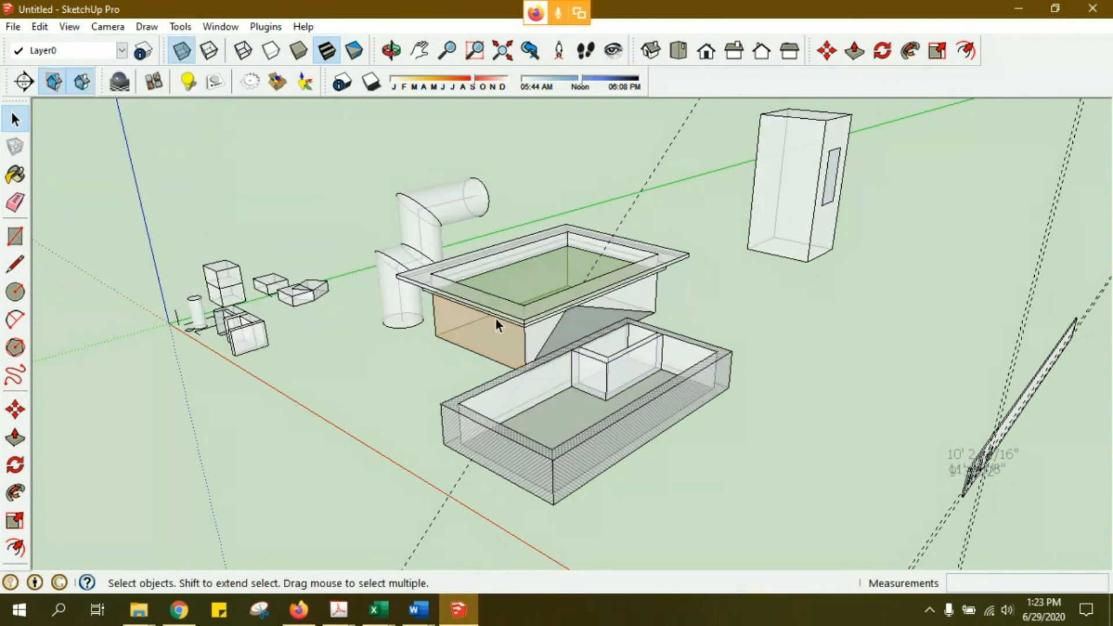
pyautogui.moveTo(540, 363)
pyautogui.mouseDown(button='middle')
pyautogui.moveTo(559, 397)
pyautogui.moveTo(484, 377)
pyautogui.mouseUp(button='middle')
pyautogui.scroll(3, 481, 371)
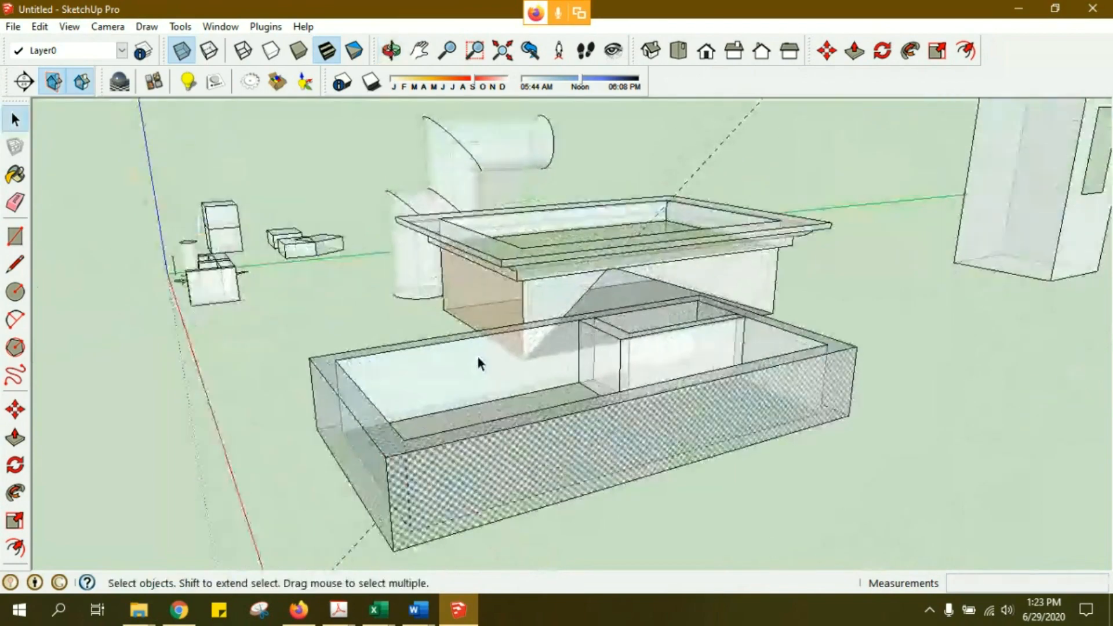
pyautogui.moveTo(467, 219); pyautogui.dragTo(449, 254, button='middle')
pyautogui.scroll(2, 496, 311)
pyautogui.scroll(-4, 452, 254)
pyautogui.press('space')
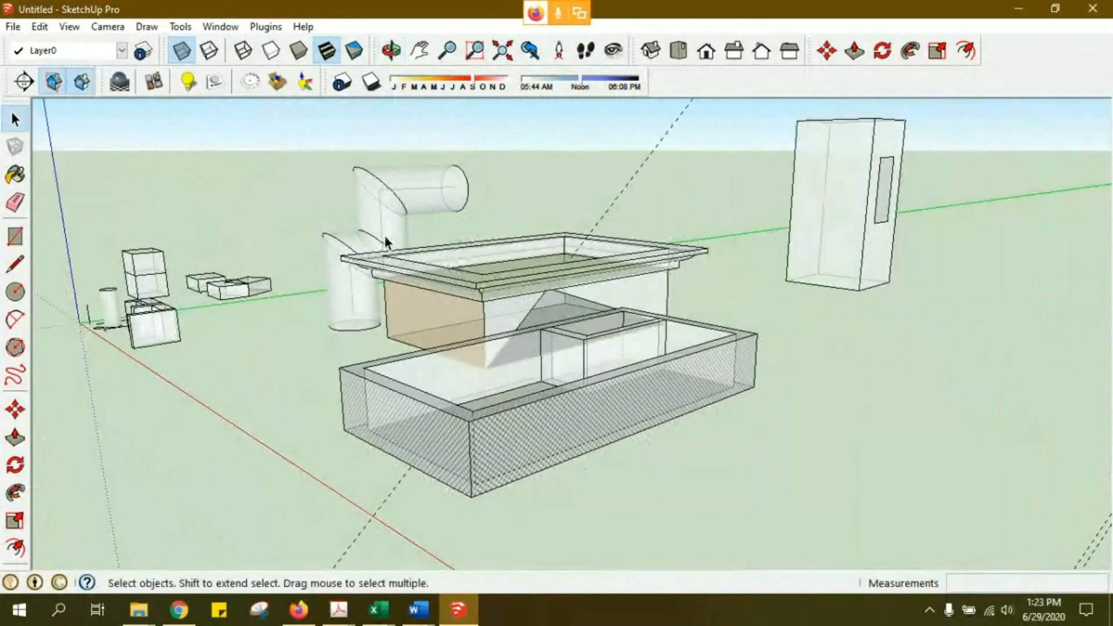
# - Switch the face style to Wireframe and inspect the model's edges
pyautogui.click(69, 26)
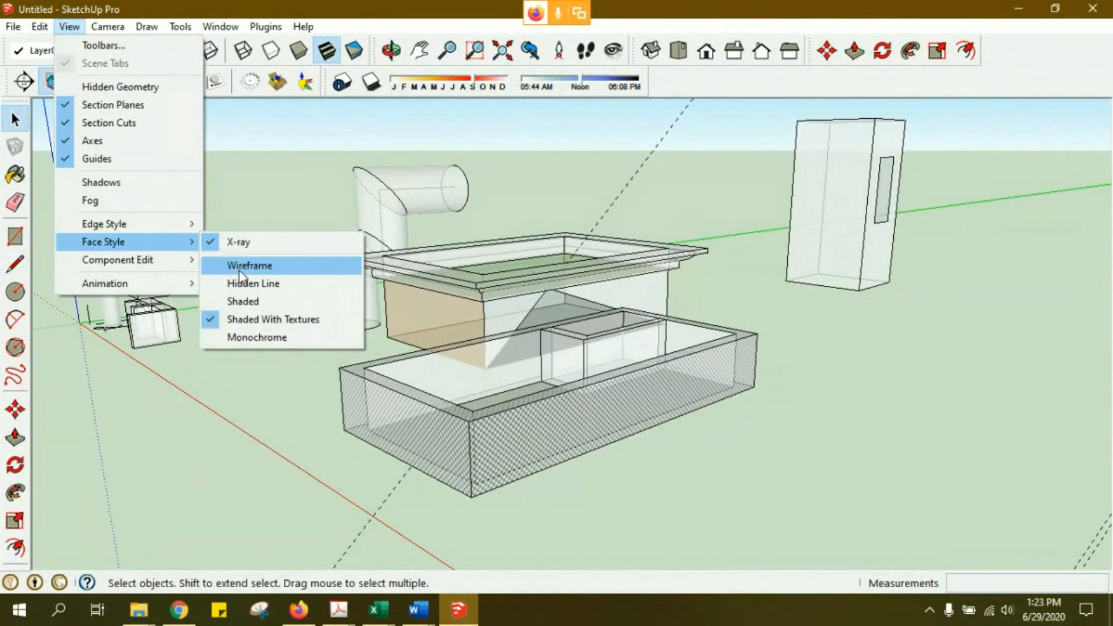
pyautogui.click(238, 269)
pyautogui.moveTo(256, 288); pyautogui.dragTo(493, 415, button='middle')
pyautogui.moveTo(427, 249); pyautogui.dragTo(597, 311, button='middle')
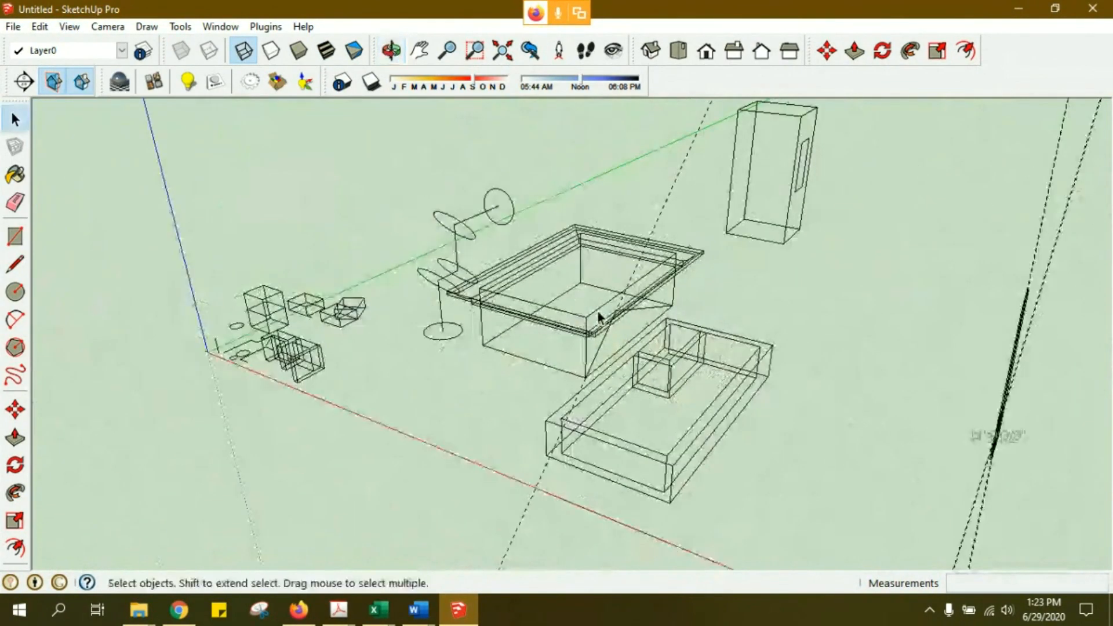
# - Set the face style to Shaded With Textures and turn off X-ray
pyautogui.click(69, 26)
pyautogui.moveTo(162, 240)
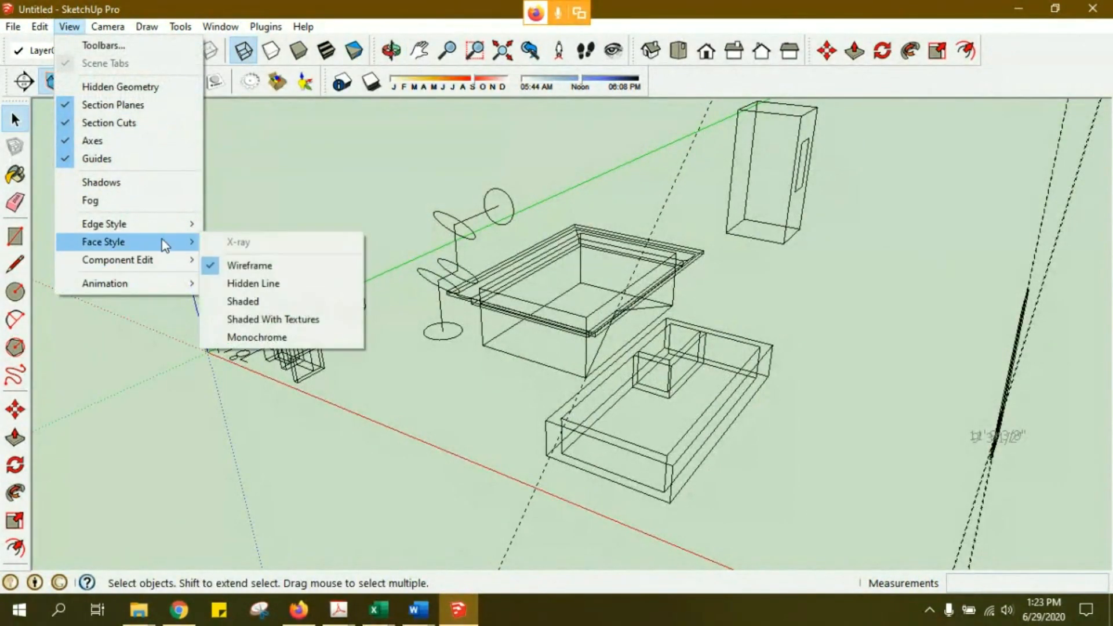
pyautogui.click(276, 320)
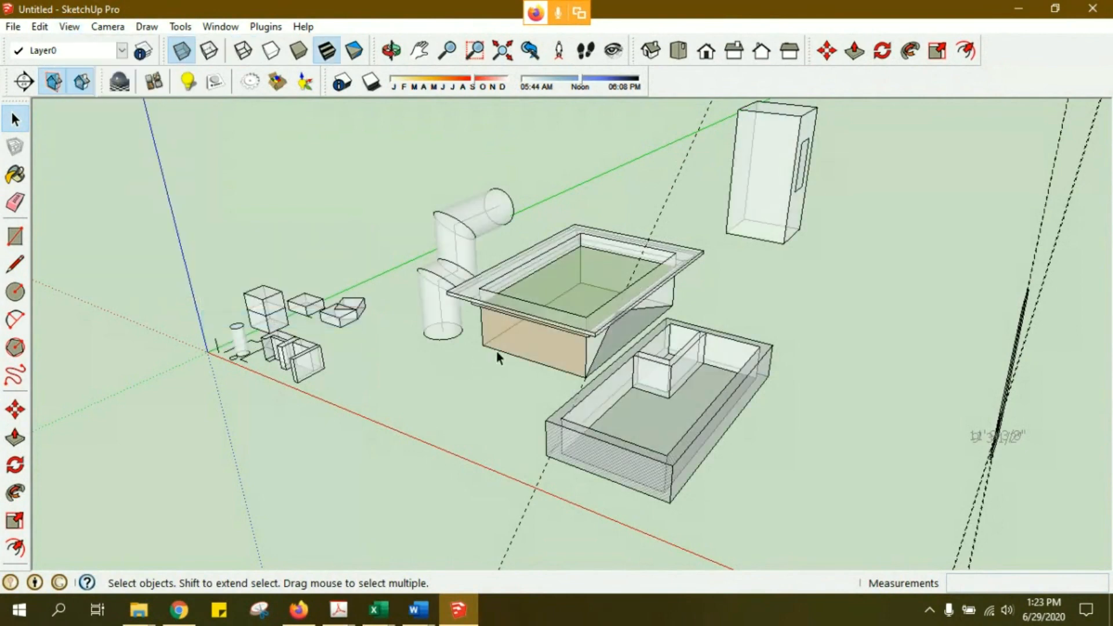
pyautogui.click(40, 27)
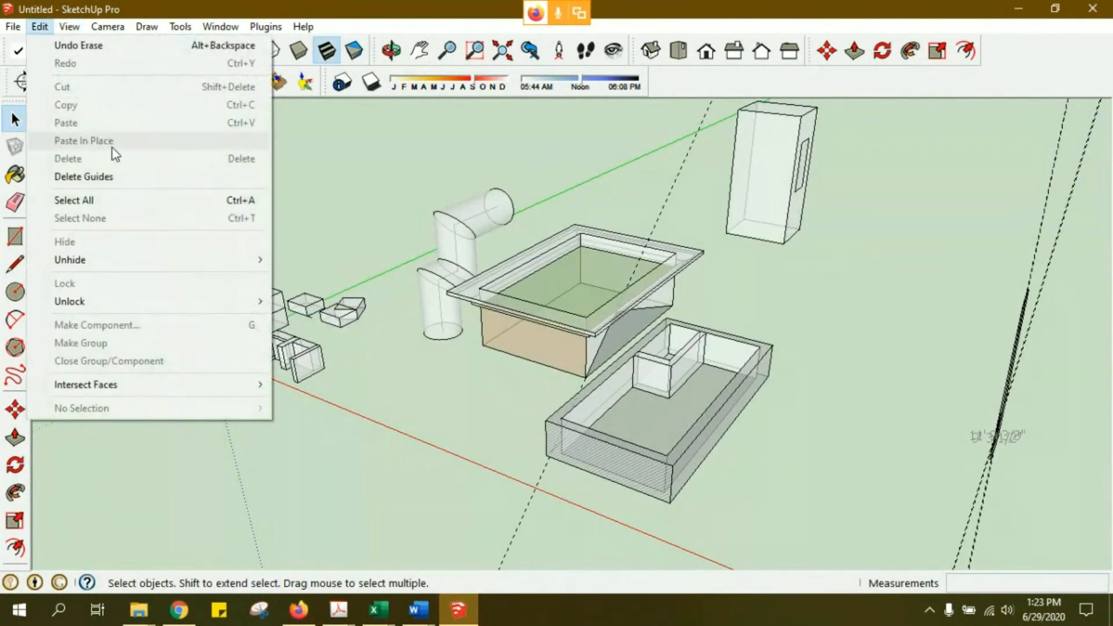
pyautogui.moveTo(69, 26)
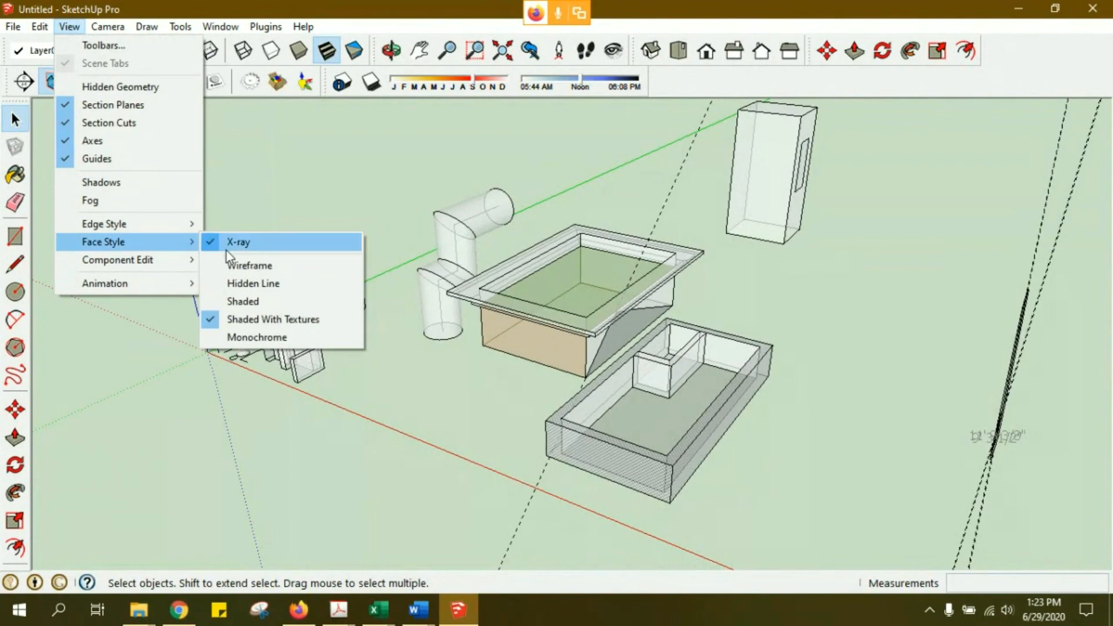
pyautogui.click(226, 243)
pyautogui.moveTo(592, 362); pyautogui.dragTo(582, 384, button='middle')
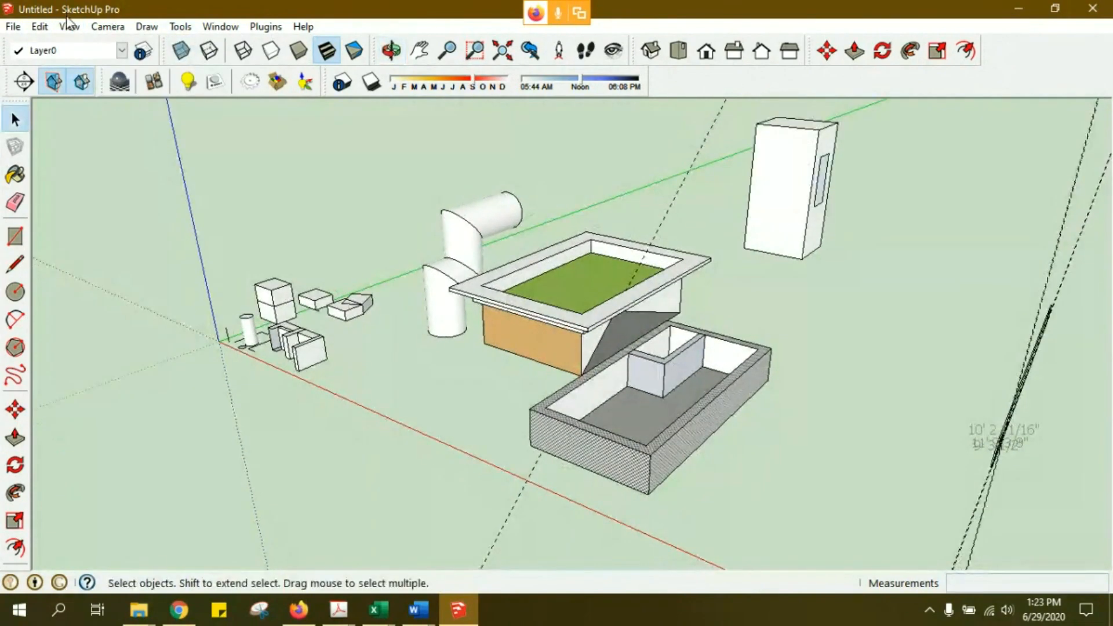
pyautogui.click(69, 27)
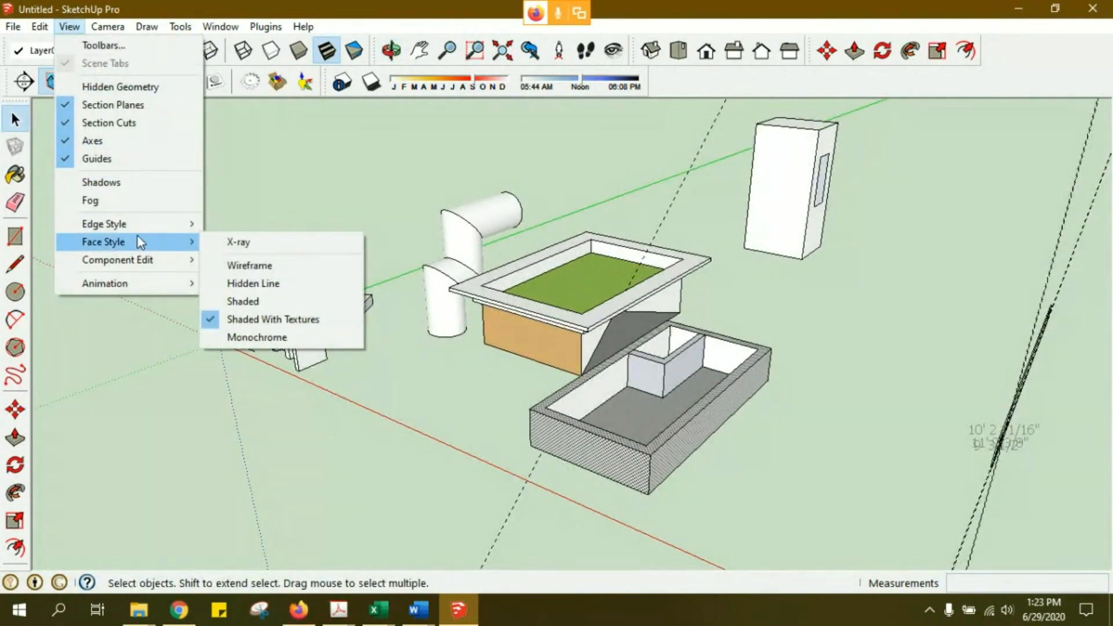
pyautogui.moveTo(149, 226)
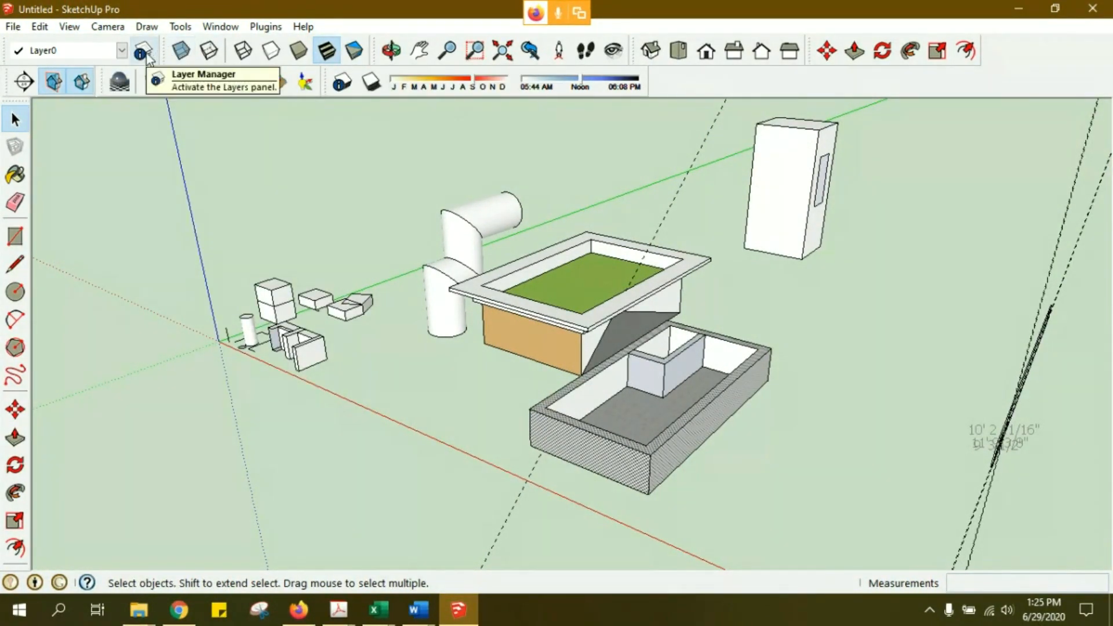
pyautogui.moveTo(617, 443); pyautogui.dragTo(597, 450, button='middle')
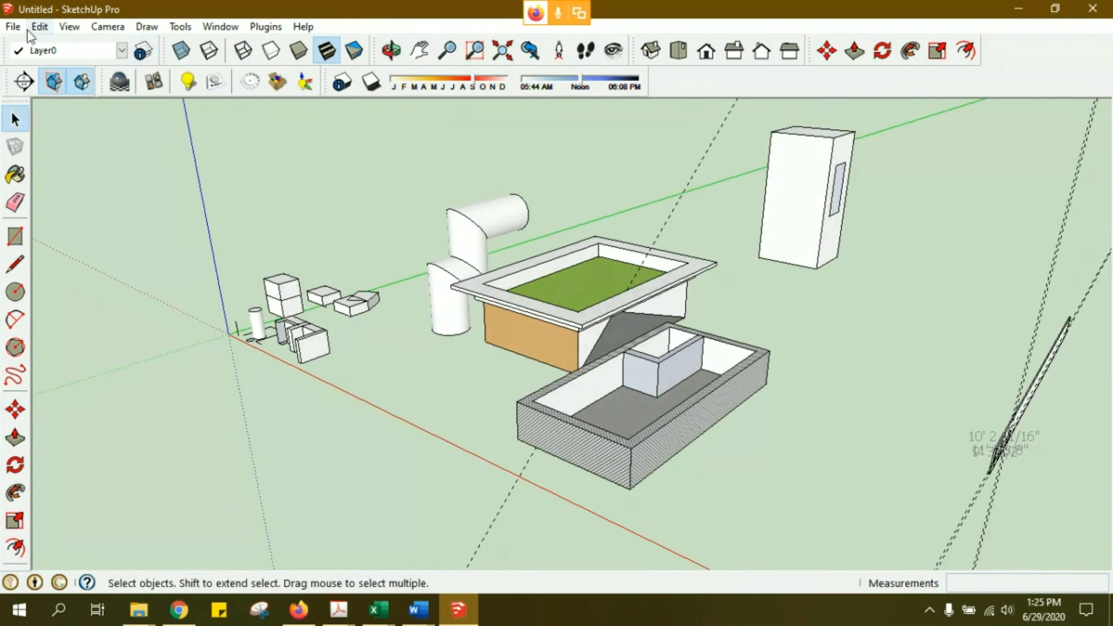
# - Open the Styles dialog and arrange it and the model so the main objects stay unobstructed
pyautogui.click(220, 26)
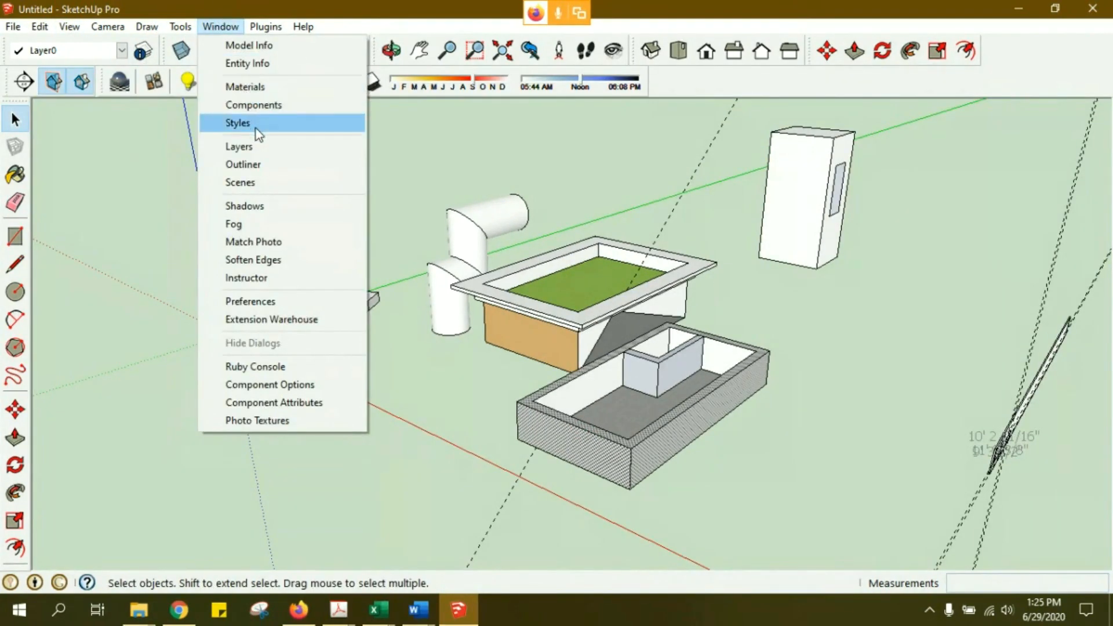
pyautogui.click(259, 135)
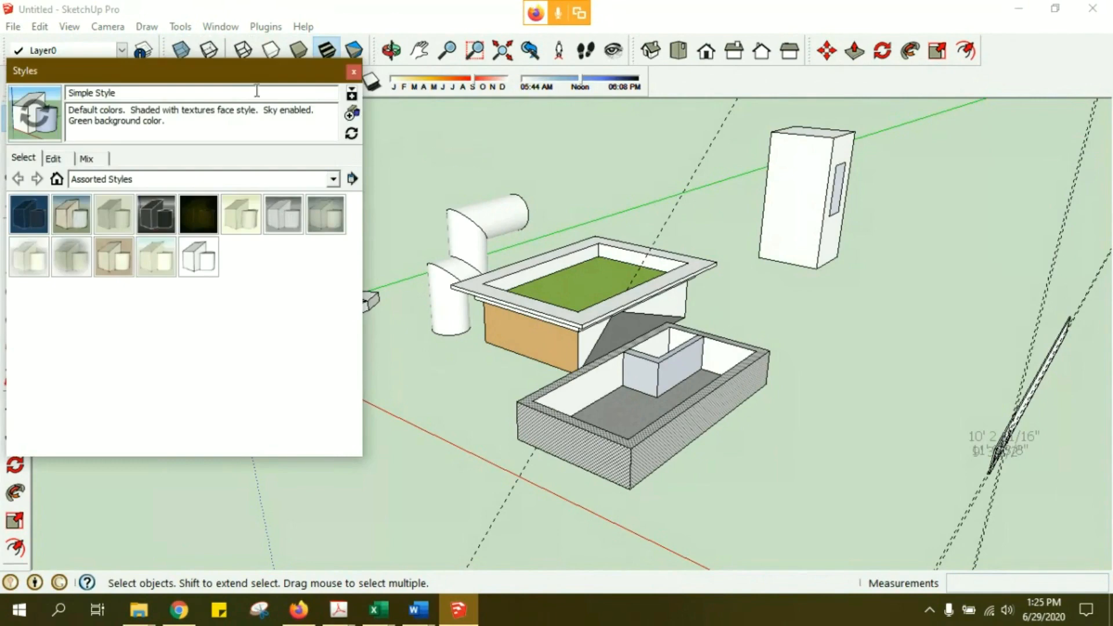
pyautogui.moveTo(213, 81); pyautogui.dragTo(810, 124)
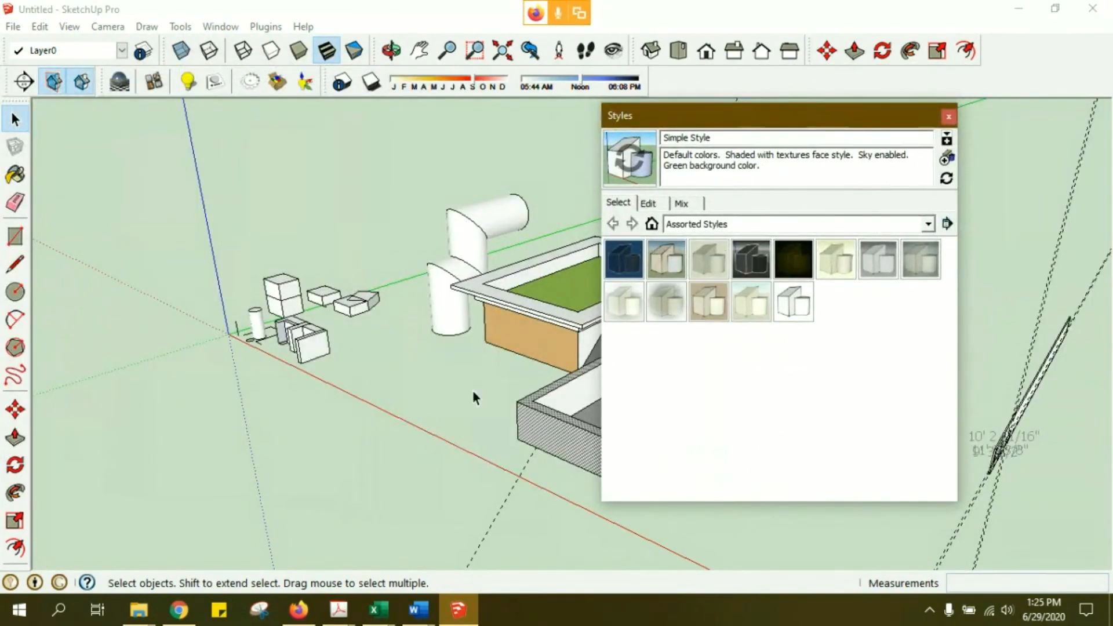
pyautogui.moveTo(477, 244); pyautogui.dragTo(269, 242, button='middle')
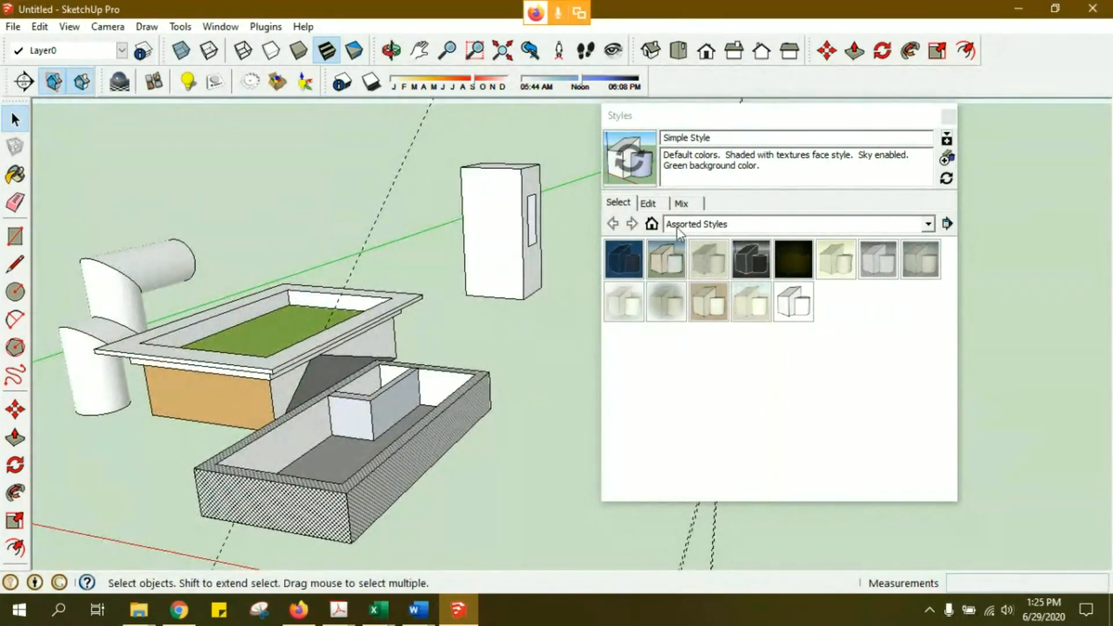
# - Try the Beige and Green style and the Gray Scale style from the Color Sets collection on the model
pyautogui.click(723, 226)
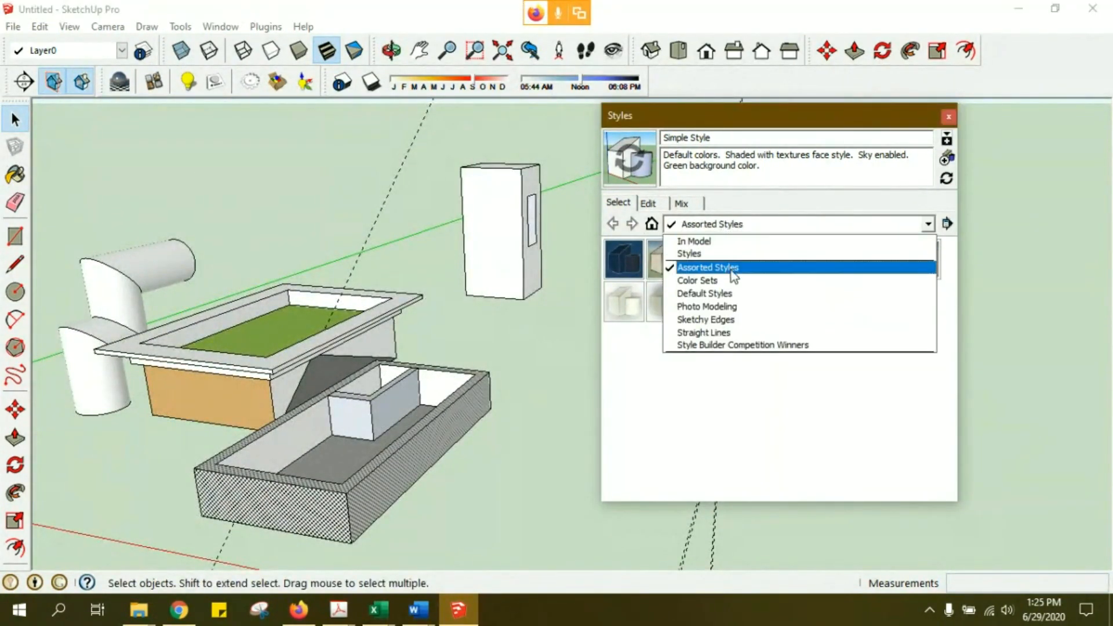
pyautogui.click(719, 254)
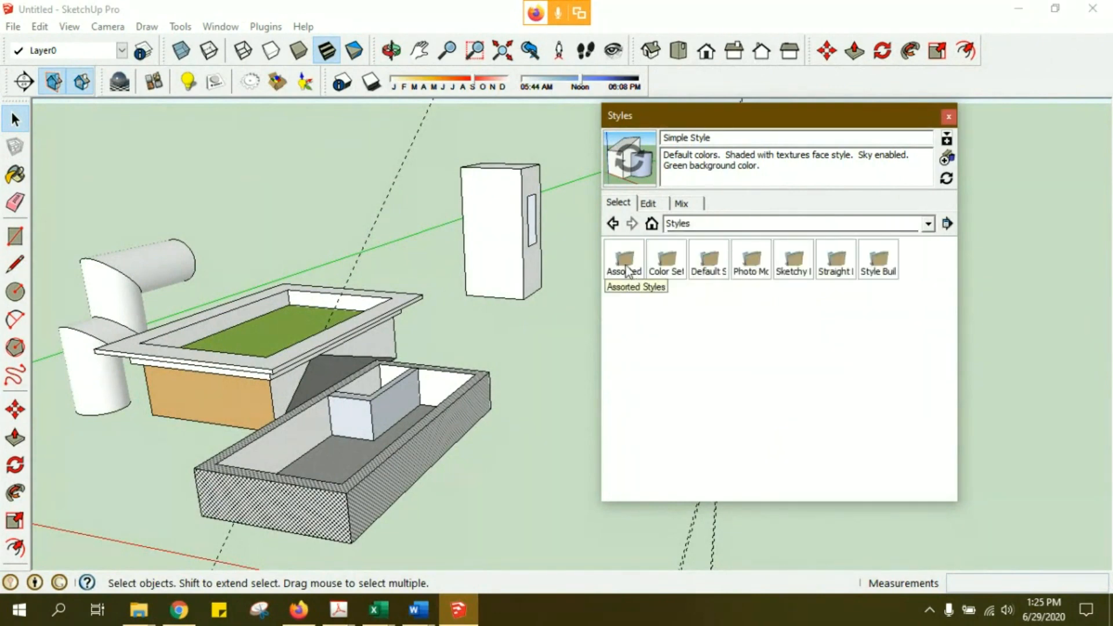
pyautogui.click(666, 263)
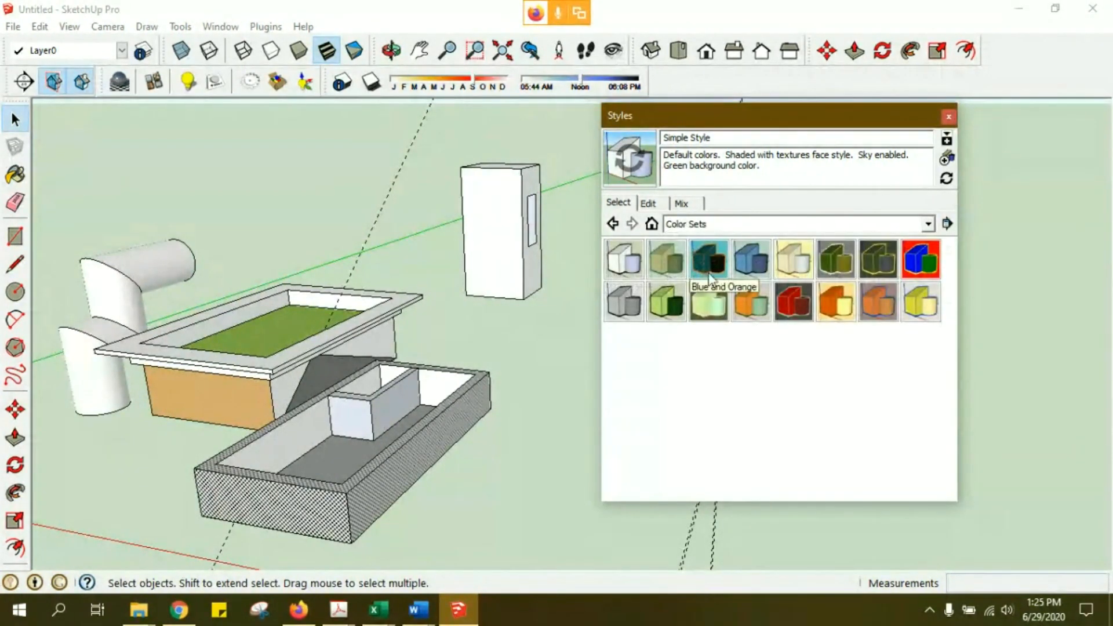
pyautogui.click(659, 266)
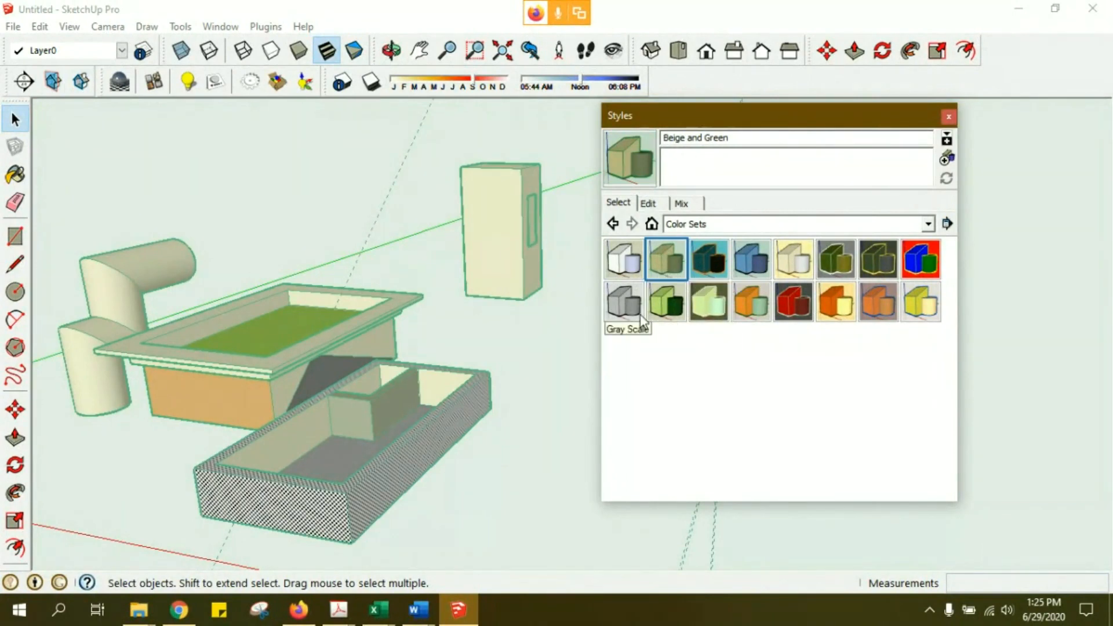
pyautogui.click(624, 308)
pyautogui.moveTo(354, 357); pyautogui.dragTo(394, 313, button='middle')
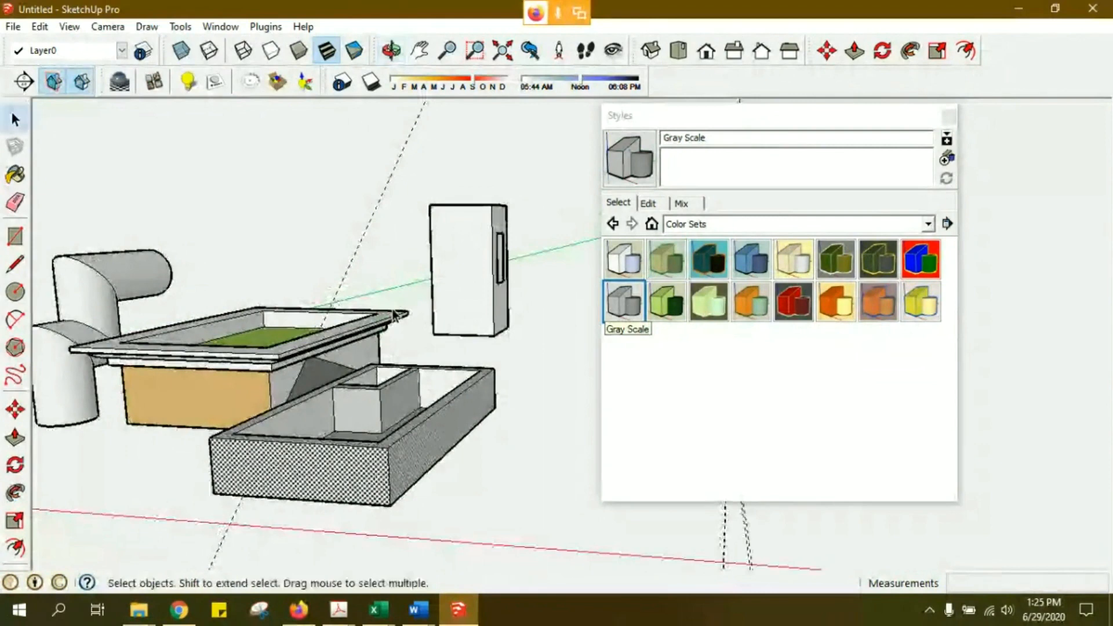
# - Apply the Marker Thin style from the Sketchy Edges collection and inspect the model's sketched outlines
pyautogui.click(698, 228)
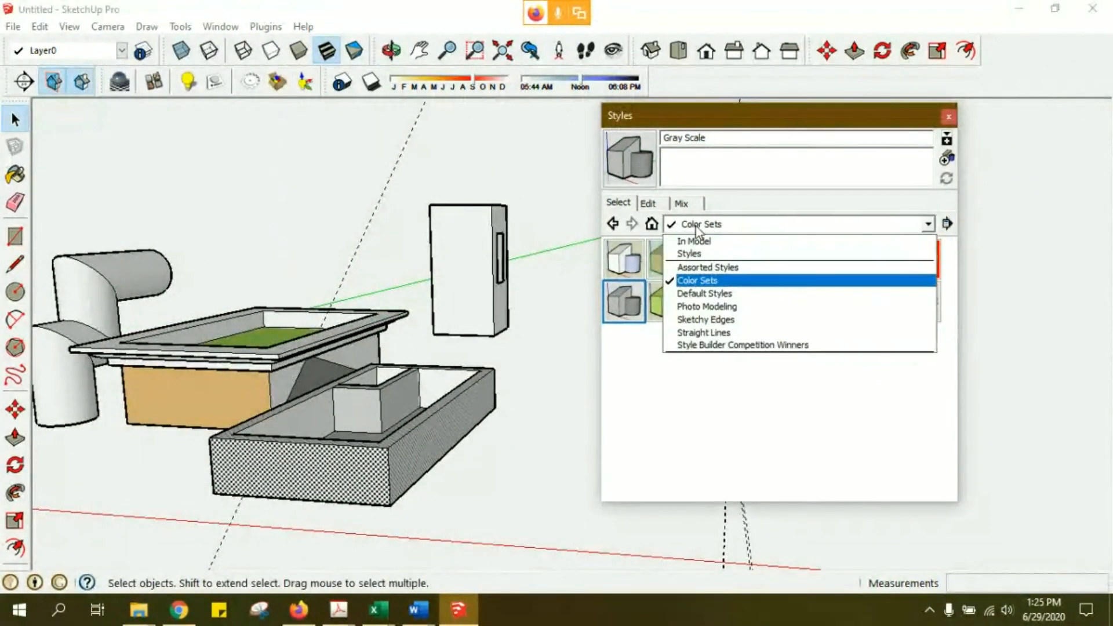
pyautogui.click(726, 320)
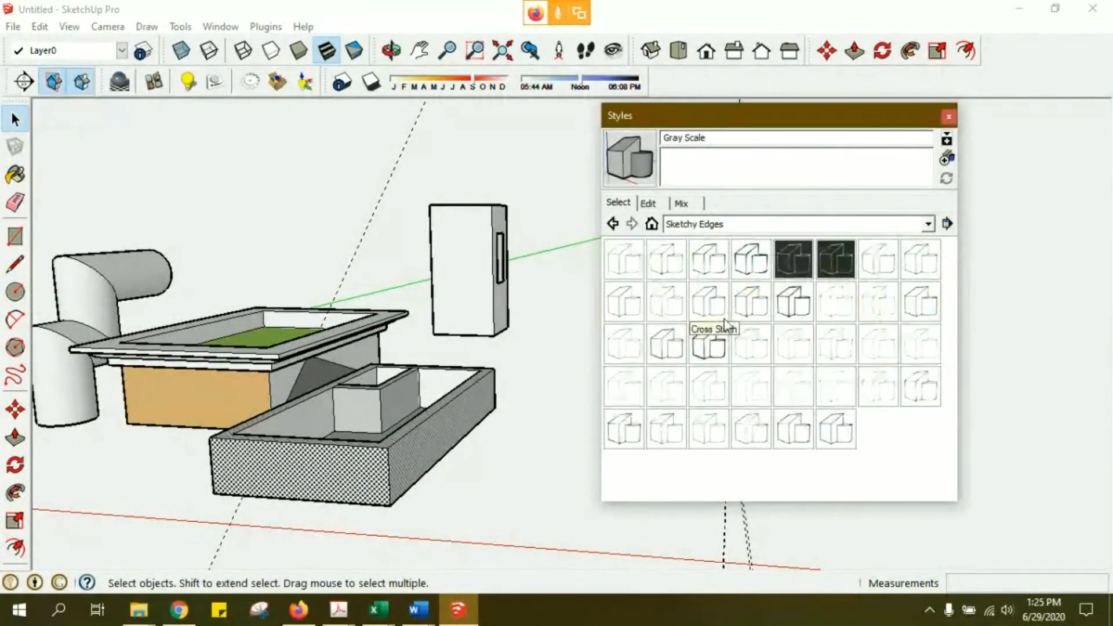
pyautogui.click(661, 346)
pyautogui.moveTo(415, 348)
pyautogui.mouseDown(button='middle')
pyautogui.moveTo(447, 310)
pyautogui.moveTo(444, 332)
pyautogui.mouseUp(button='middle')
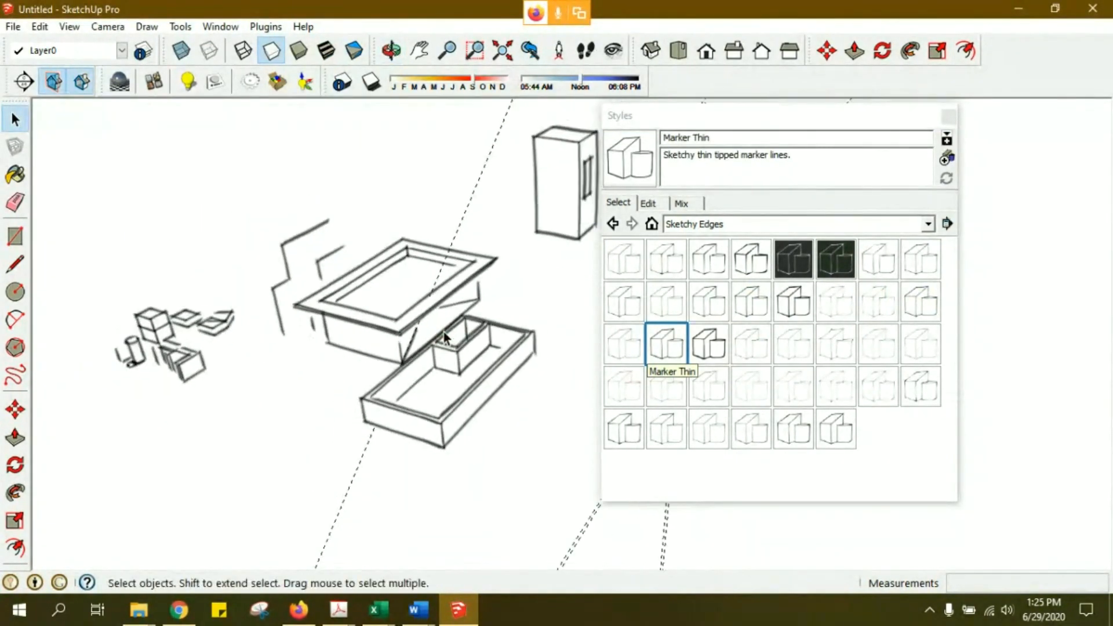
# - Try the Marker Wide style on a close view of the model and switch to the Scibble Heavy style
pyautogui.click(723, 352)
pyautogui.click(723, 352)
pyautogui.moveTo(420, 386)
pyautogui.mouseDown(button='middle')
pyautogui.moveTo(460, 477)
pyautogui.moveTo(414, 470)
pyautogui.moveTo(293, 307)
pyautogui.moveTo(433, 307)
pyautogui.mouseUp(button='middle')
pyautogui.scroll(5, 433, 307)
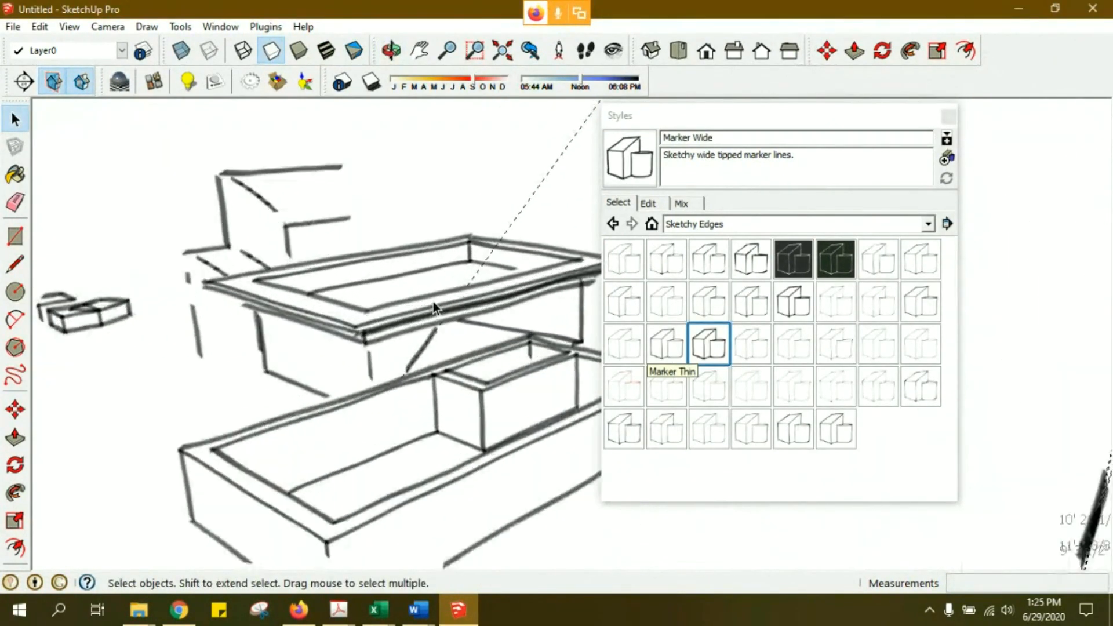
pyautogui.click(638, 429)
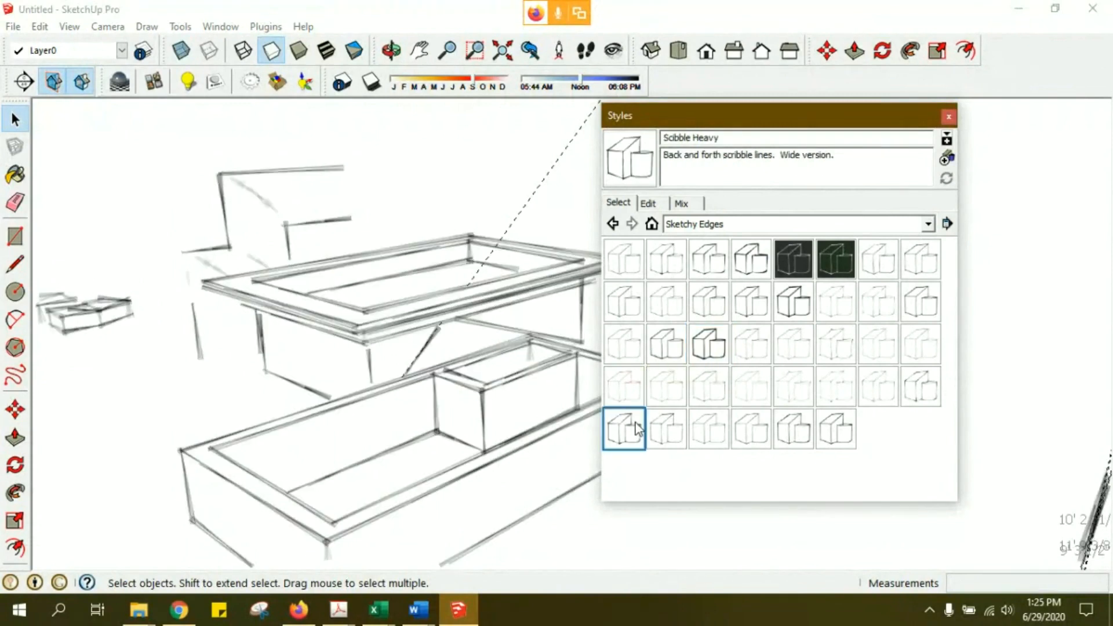
# - Apply the Straight Lines 10pix style from the Straight Lines collection and inspect the model from other angles
pyautogui.click(691, 230)
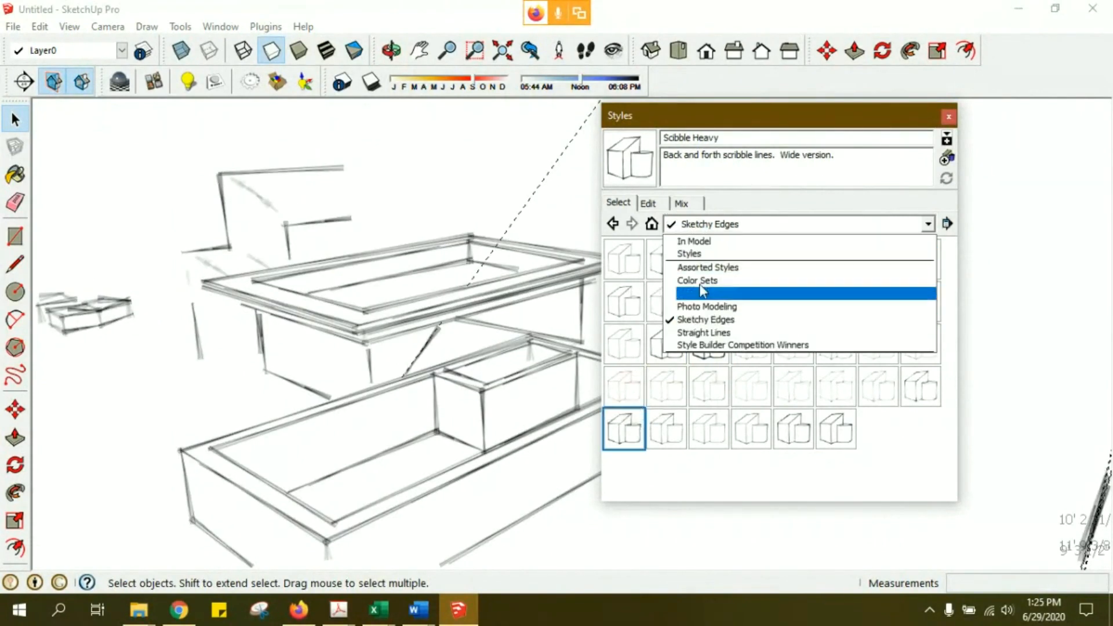
pyautogui.click(703, 333)
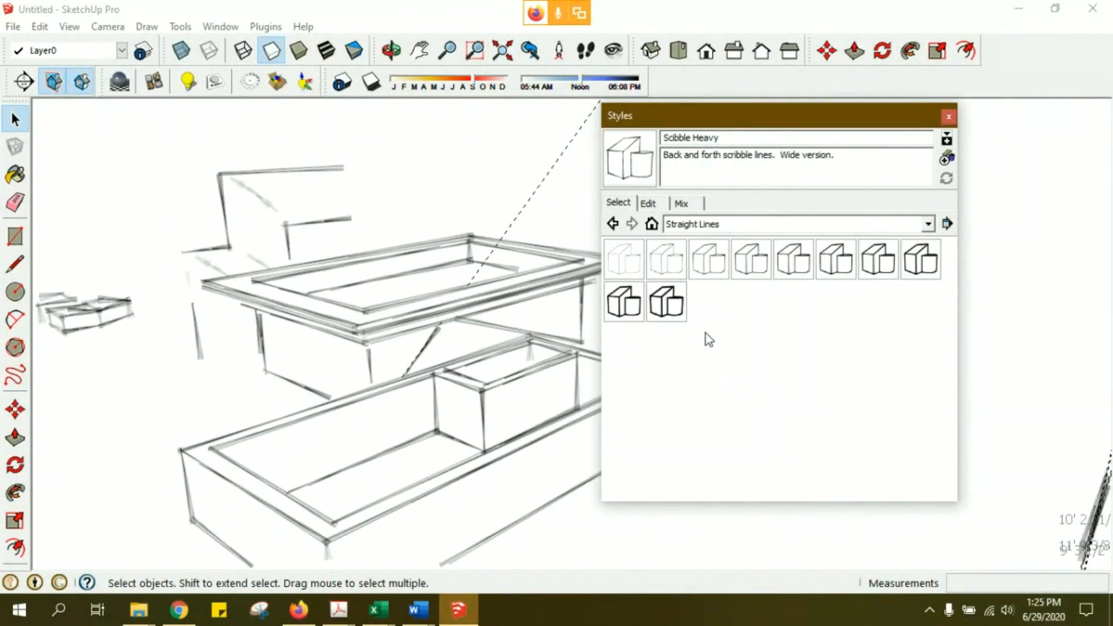
pyautogui.click(667, 303)
pyautogui.moveTo(556, 330); pyautogui.dragTo(481, 388, button='middle')
pyautogui.moveTo(398, 410)
pyautogui.mouseDown(button='middle')
pyautogui.moveTo(479, 387)
pyautogui.moveTo(380, 415)
pyautogui.moveTo(514, 345)
pyautogui.mouseUp(button='middle')
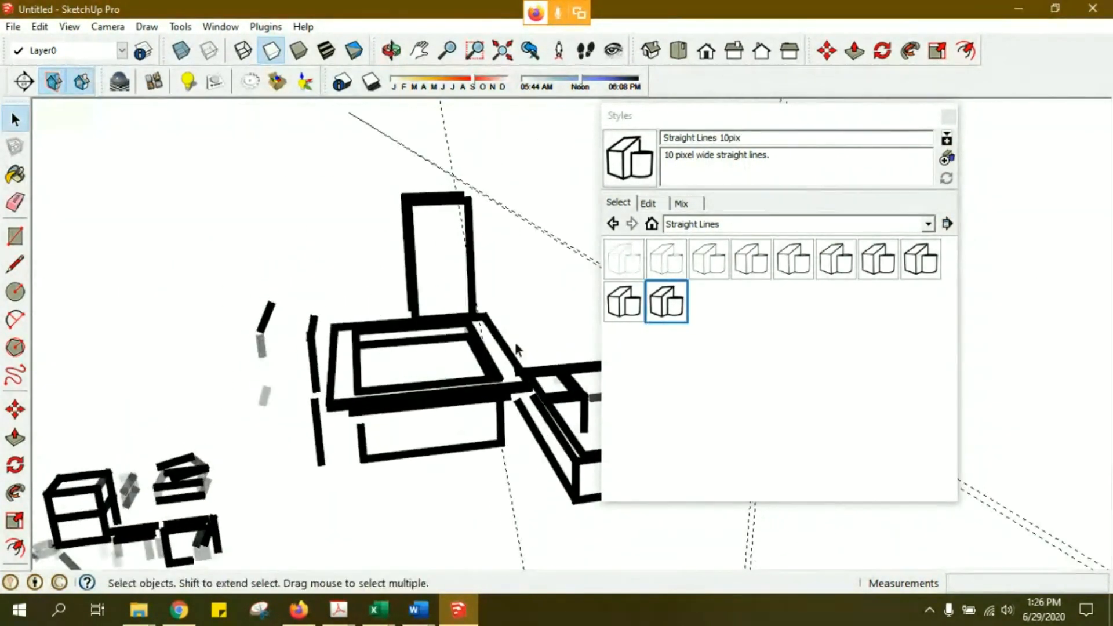
# - Apply the Whiteboard with Dry Erase Marker style from the Assorted Styles collection
pyautogui.click(716, 229)
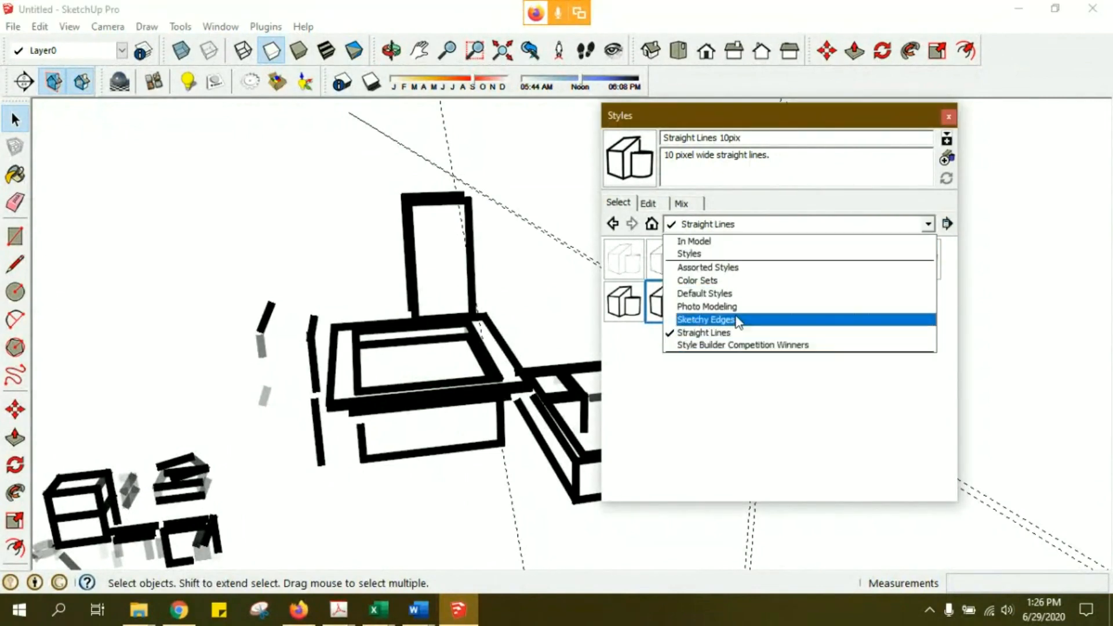
pyautogui.click(737, 267)
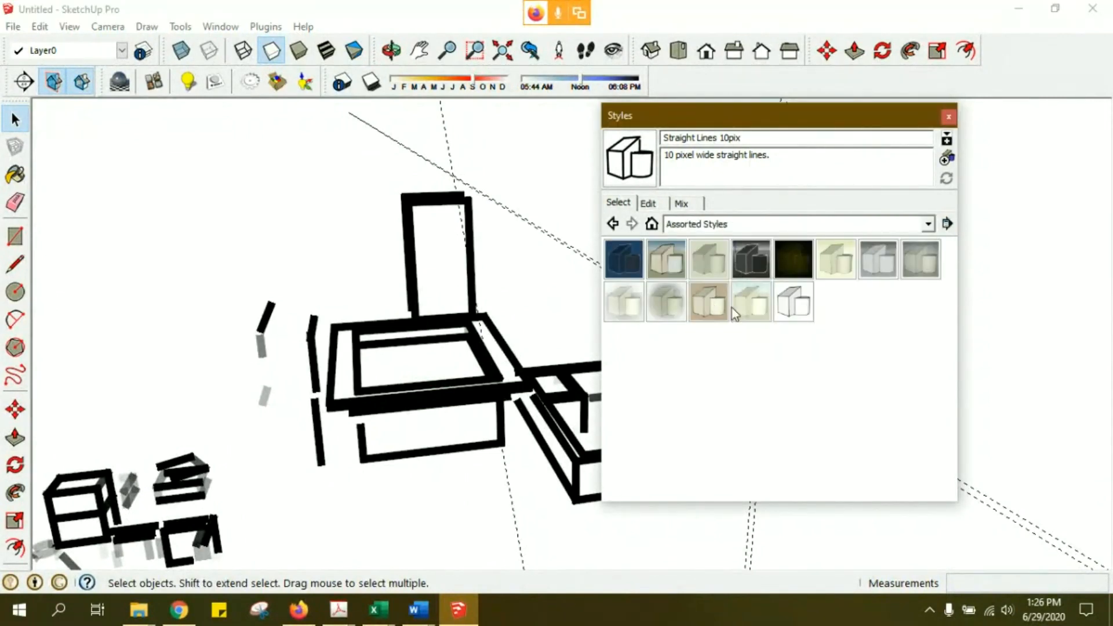
pyautogui.click(793, 301)
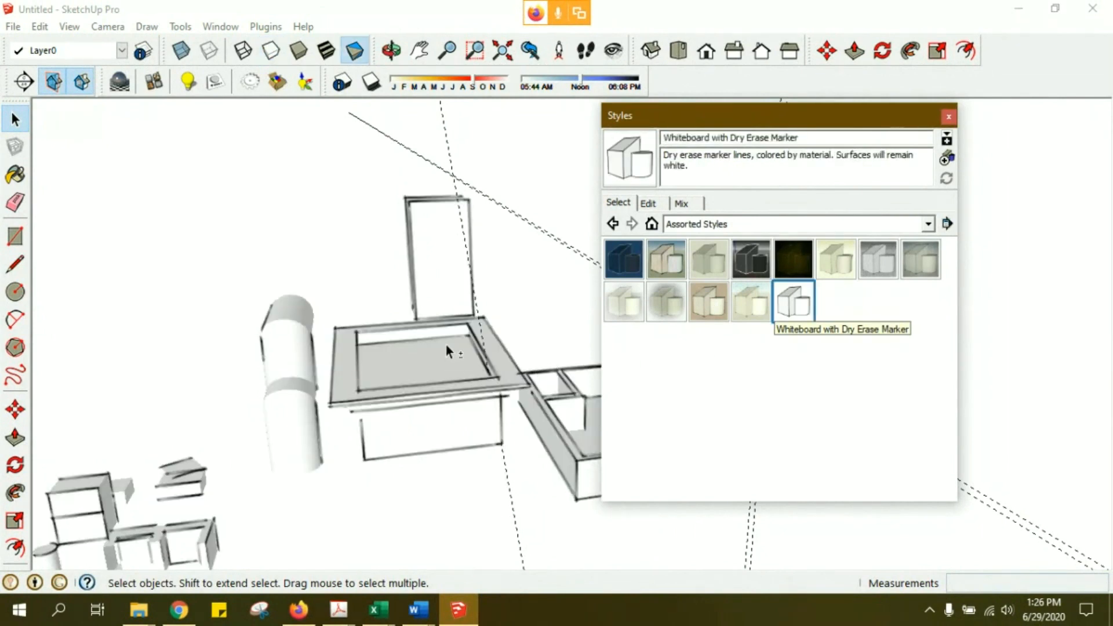
# - Apply the 00 Default Colors style from the Color Sets collection and close the Styles dialog
pyautogui.click(705, 226)
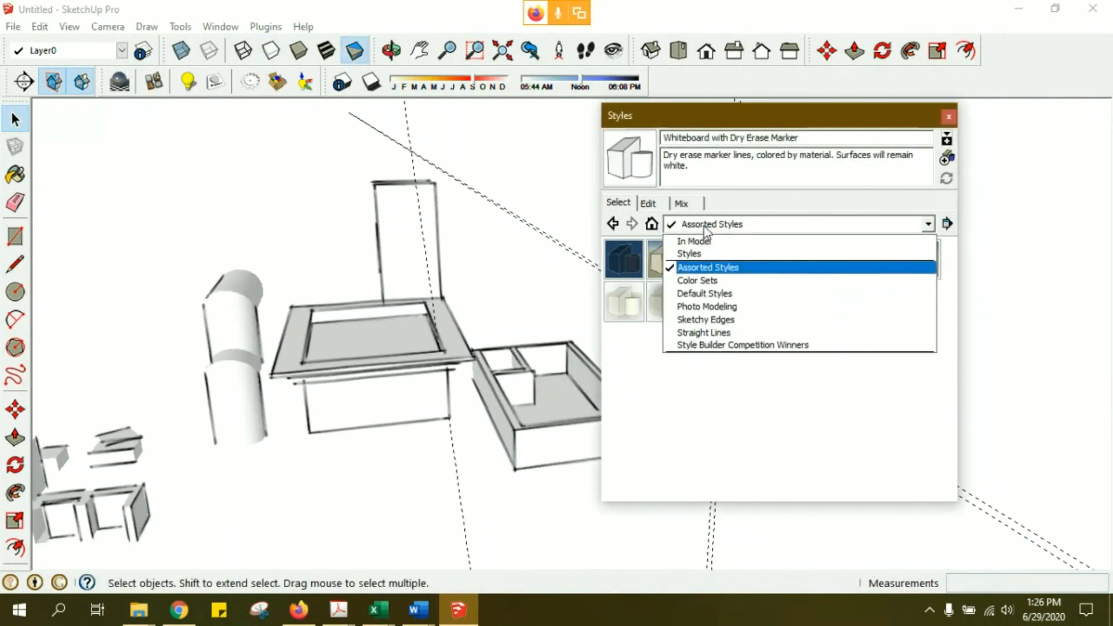
pyautogui.click(690, 253)
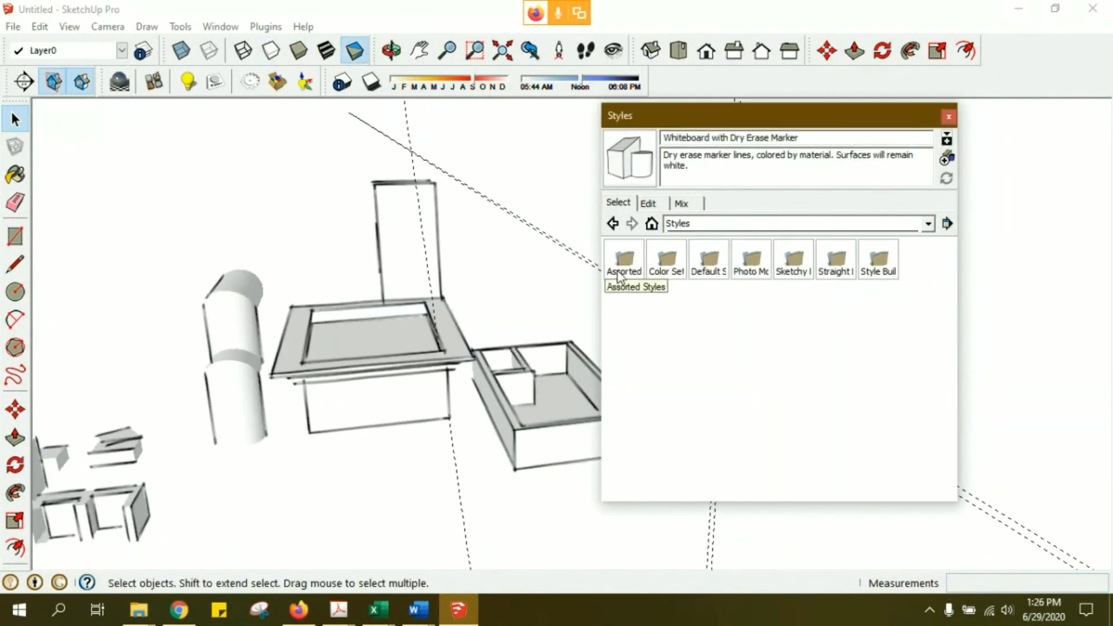
pyautogui.doubleClick(667, 259)
pyautogui.click(625, 259)
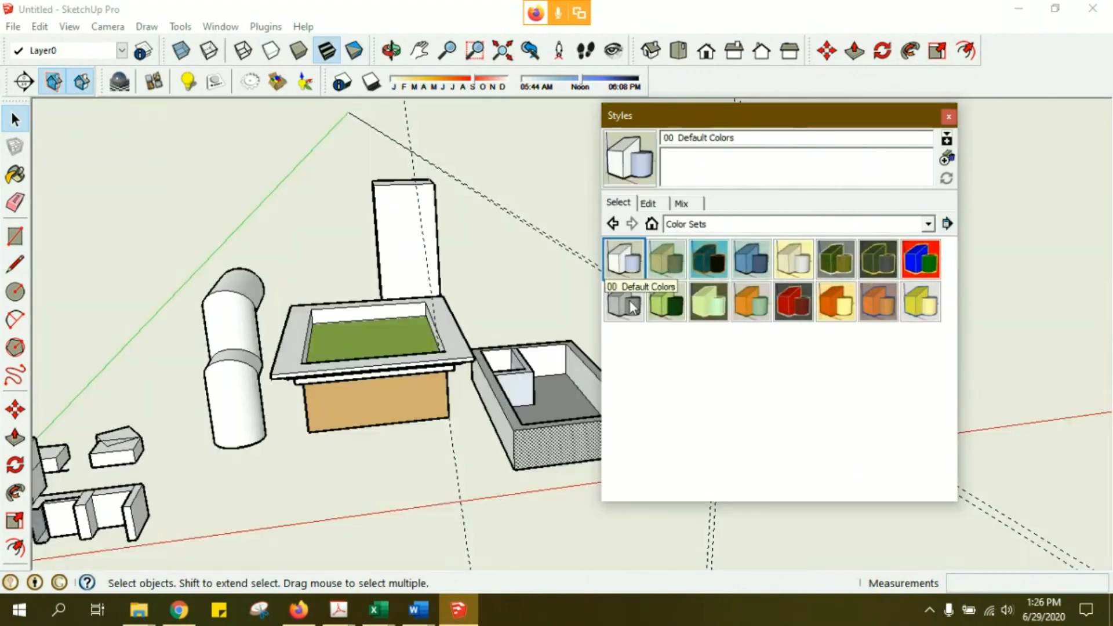
pyautogui.moveTo(489, 336); pyautogui.dragTo(238, 267, button='middle')
pyautogui.click(948, 117)
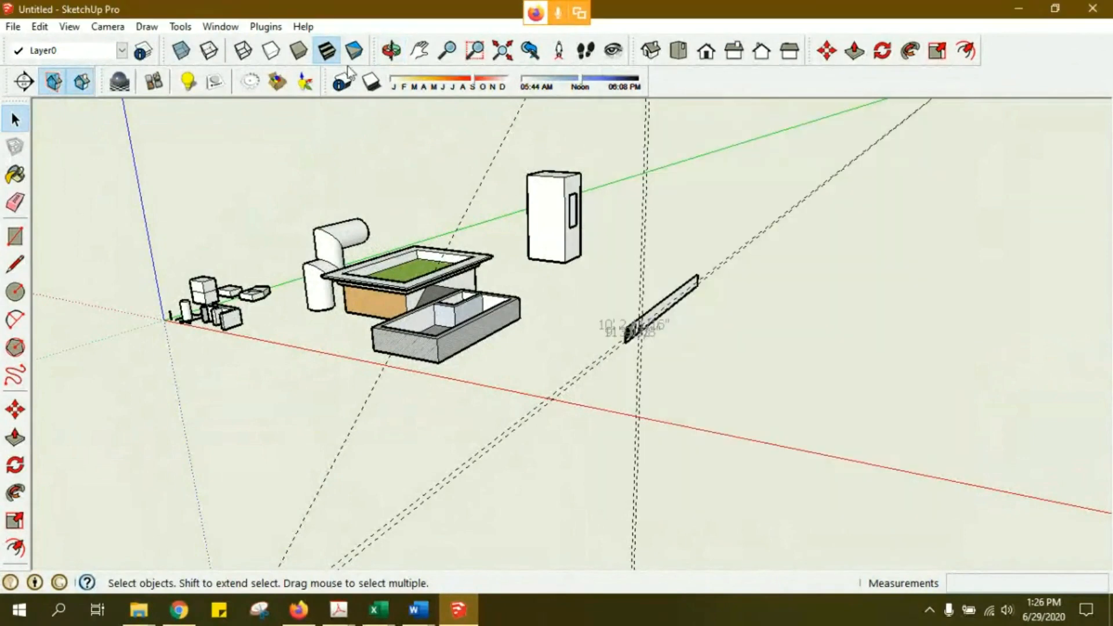
pyautogui.click(220, 26)
pyautogui.moveTo(248, 28)
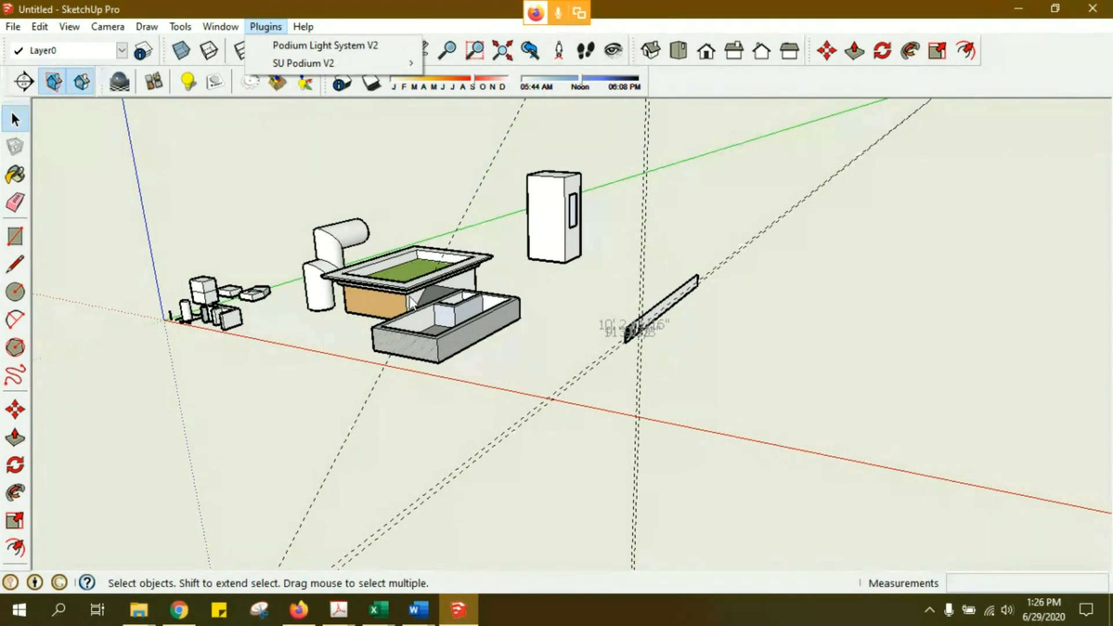
pyautogui.click(467, 228)
# - Frame the planter box and neighbouring objects closely and render this view with SU Podium V2
pyautogui.scroll(4, 452, 252)
pyautogui.moveTo(452, 252); pyautogui.dragTo(481, 294, button='middle')
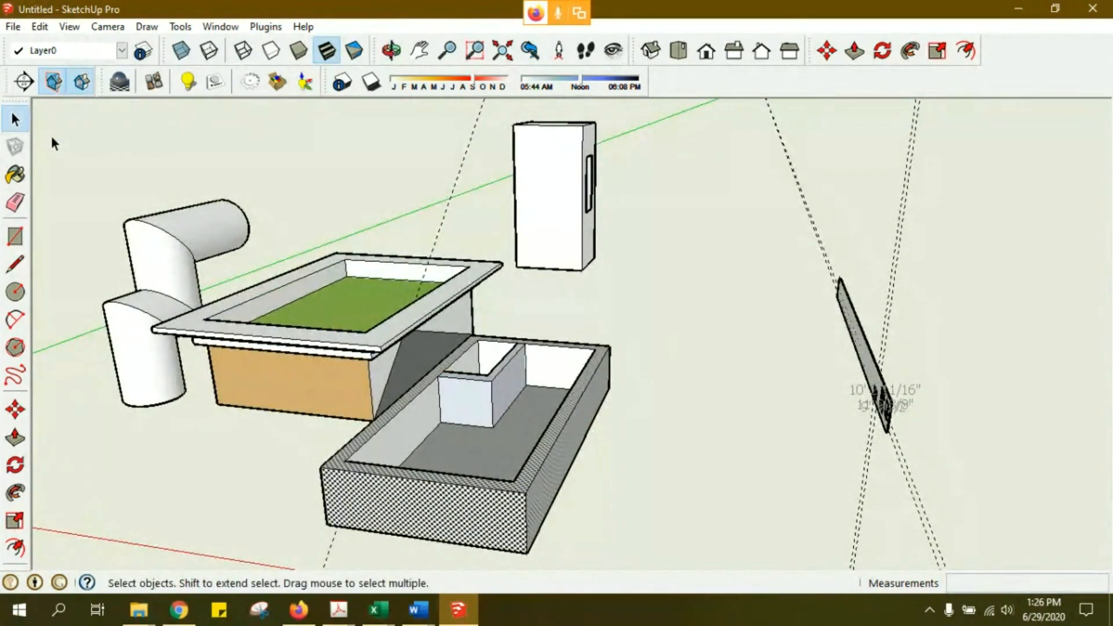
pyautogui.moveTo(365, 342); pyautogui.dragTo(458, 371, button='middle')
pyautogui.scroll(5, 504, 325)
pyautogui.click(266, 27)
pyautogui.moveTo(294, 61)
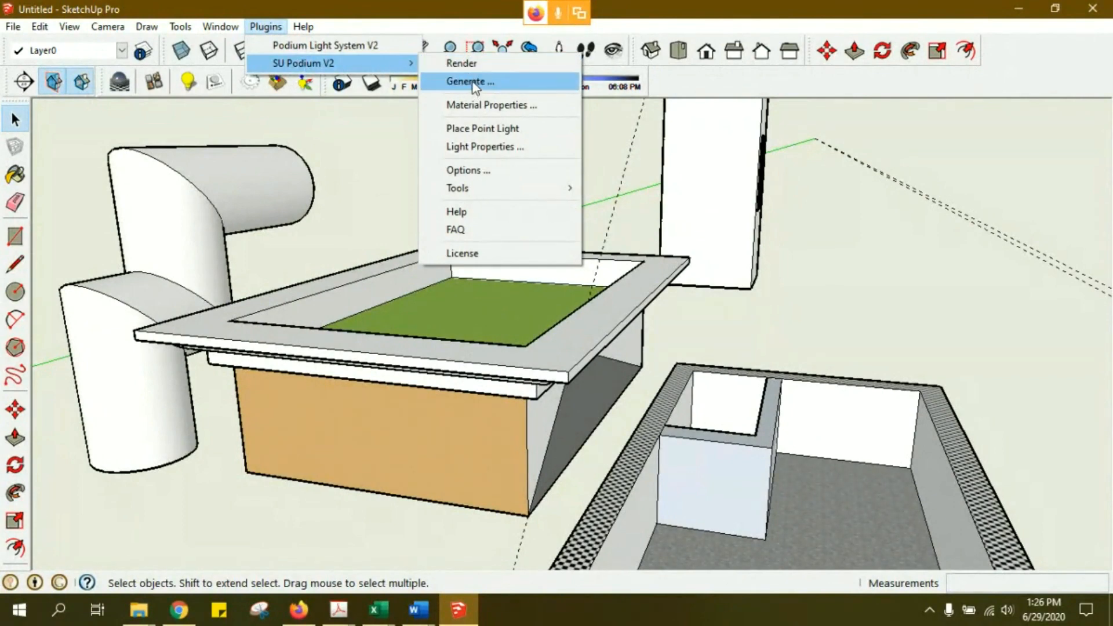
pyautogui.click(472, 64)
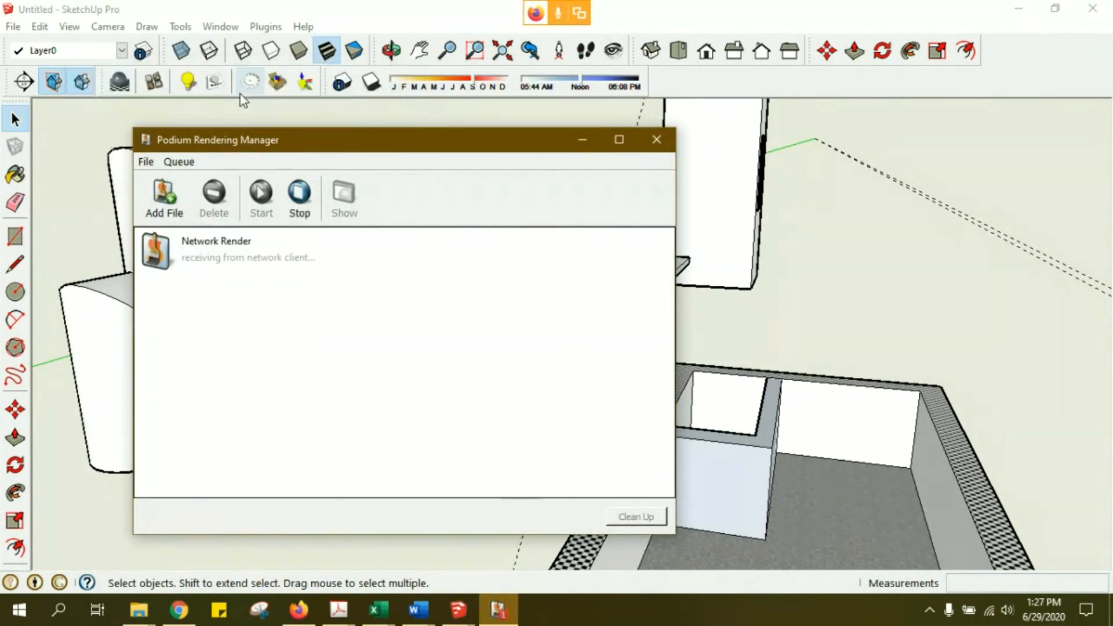
# - Show the image of the current render job, inspect it, and close the image and the Podium Rendering Manager
pyautogui.click(233, 240)
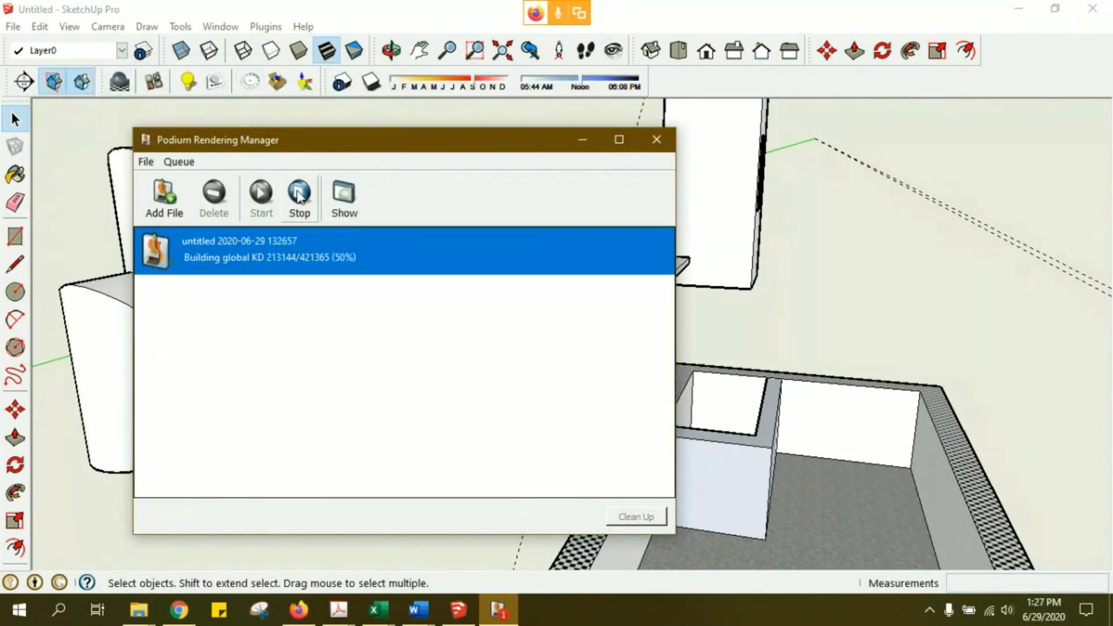
pyautogui.click(345, 200)
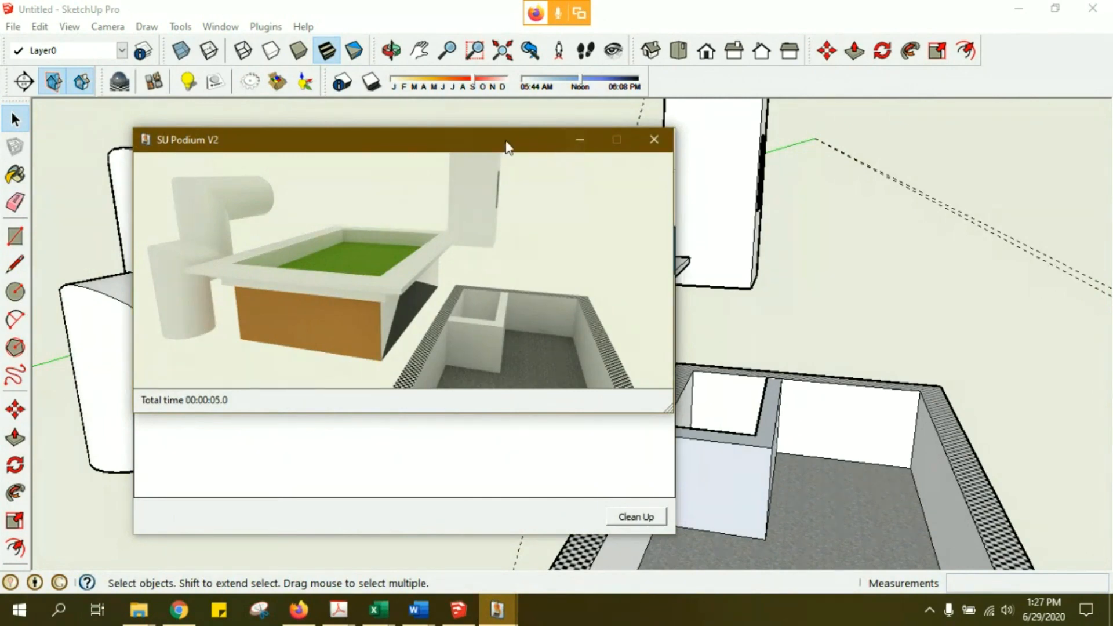
pyautogui.moveTo(506, 146); pyautogui.dragTo(561, 131)
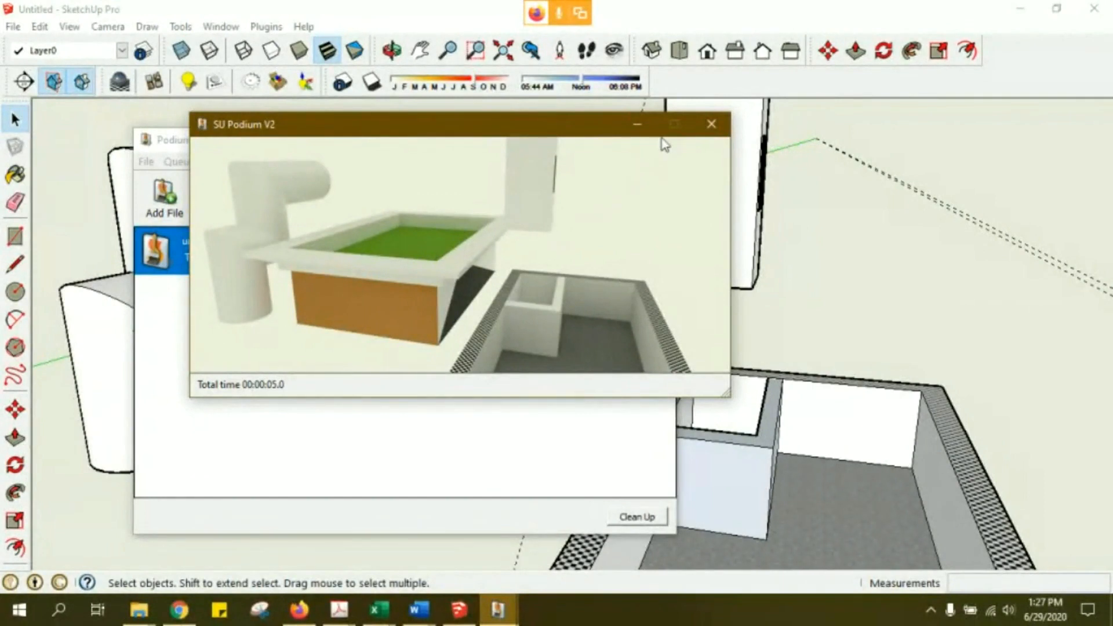
pyautogui.click(712, 125)
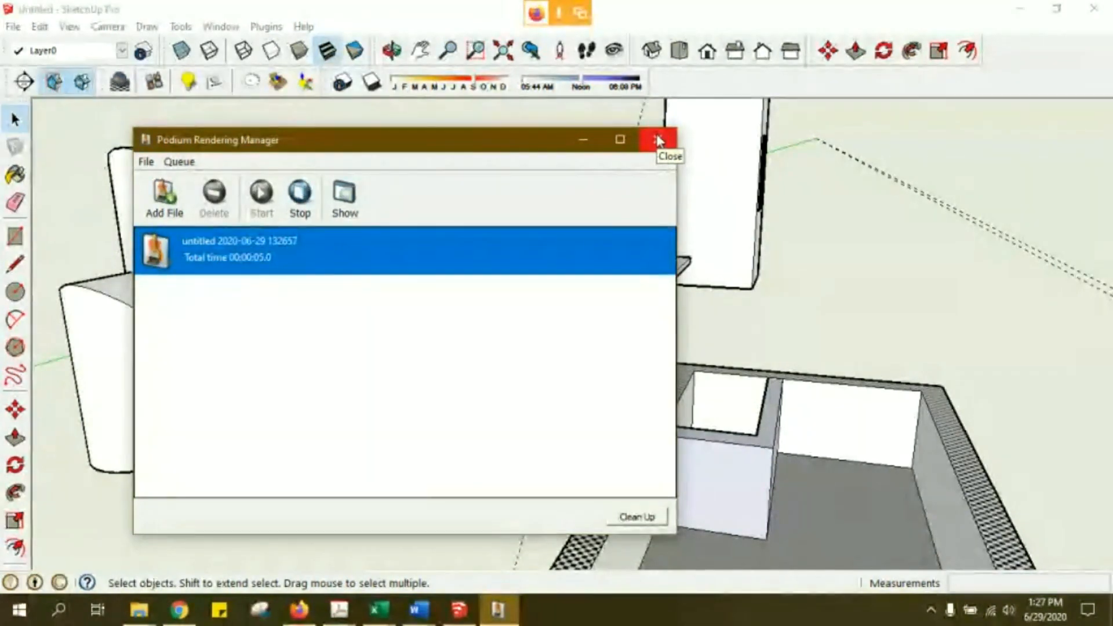
pyautogui.click(657, 140)
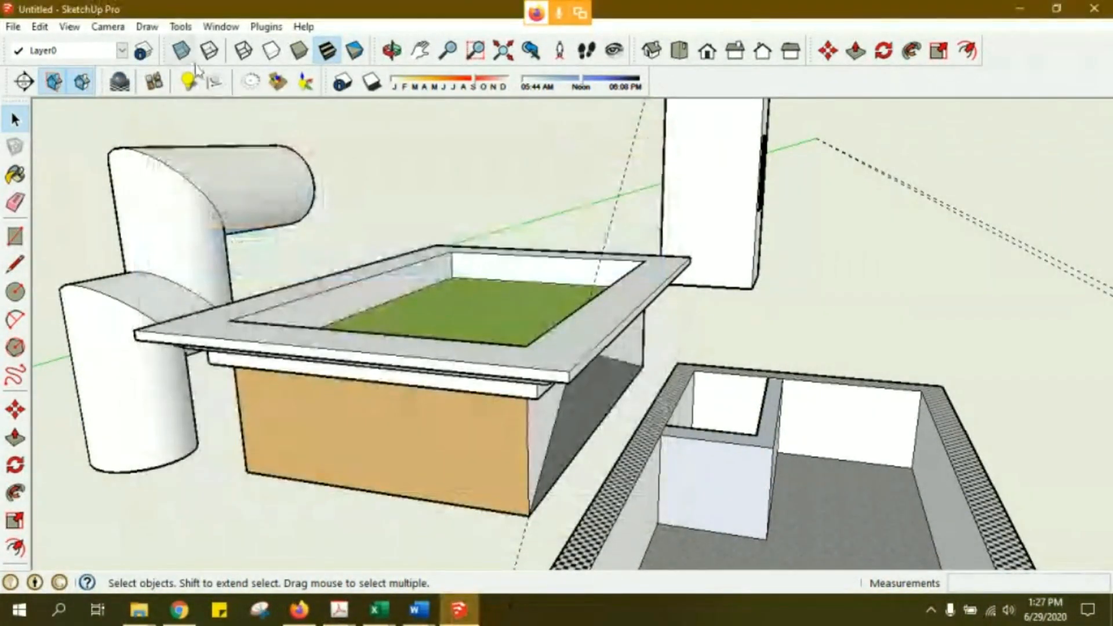
pyautogui.click(266, 27)
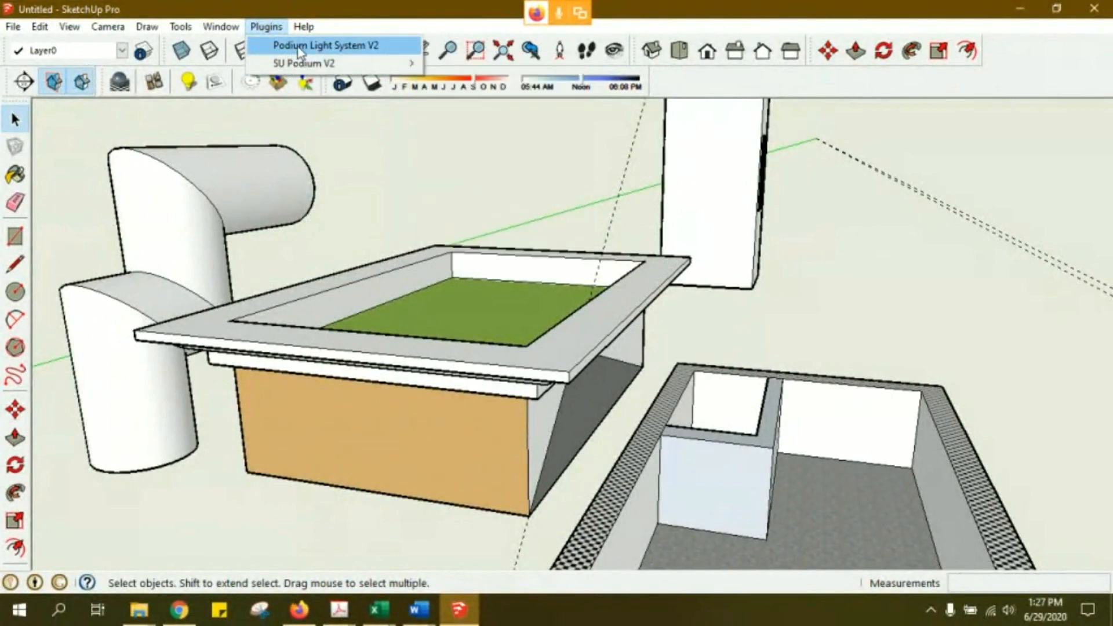
pyautogui.moveTo(320, 64)
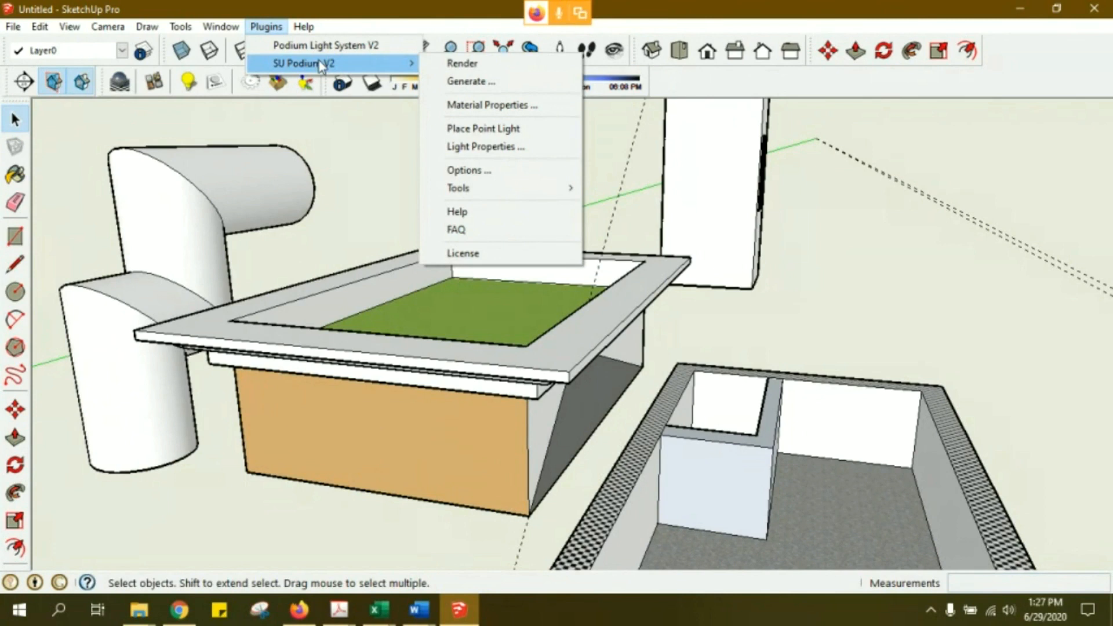
pyautogui.moveTo(302, 26)
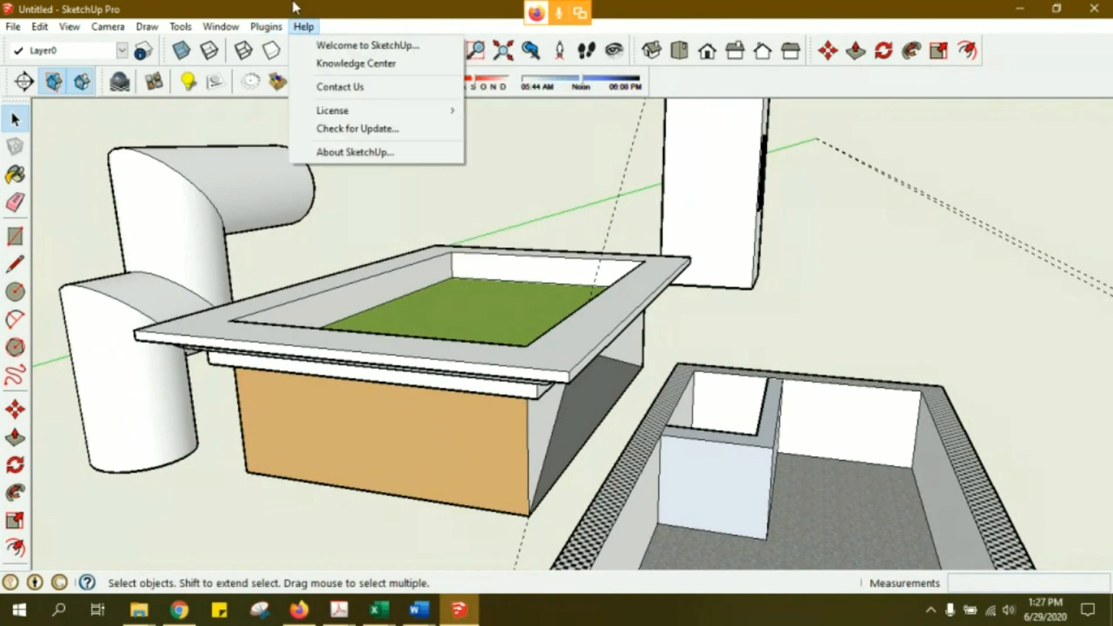
pyautogui.click(281, 7)
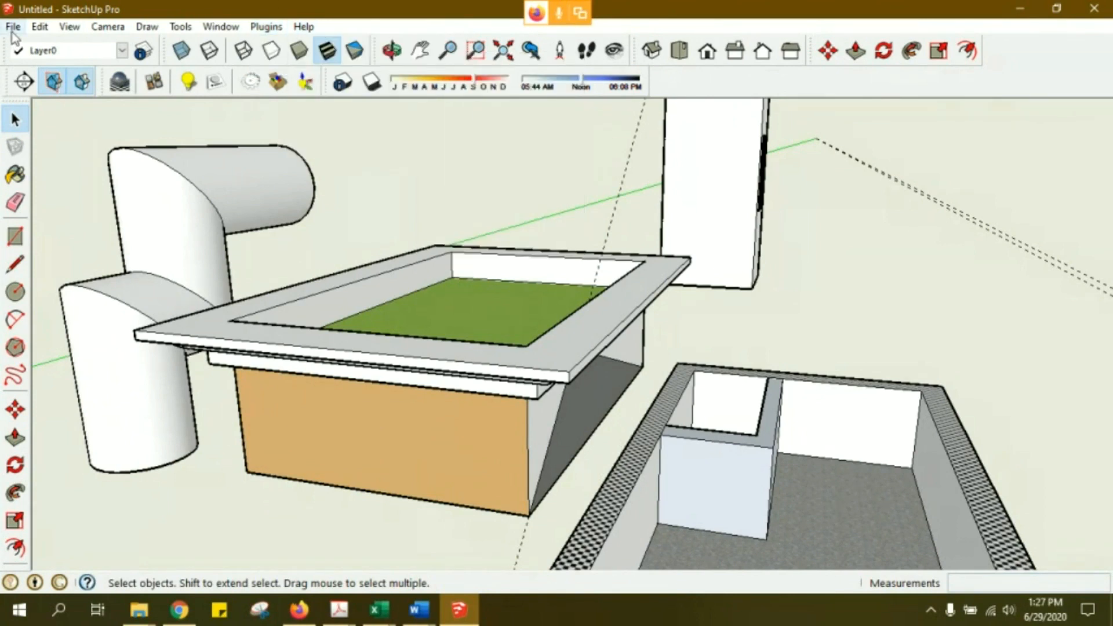
# - Look at the available scene animation commands
pyautogui.click(69, 27)
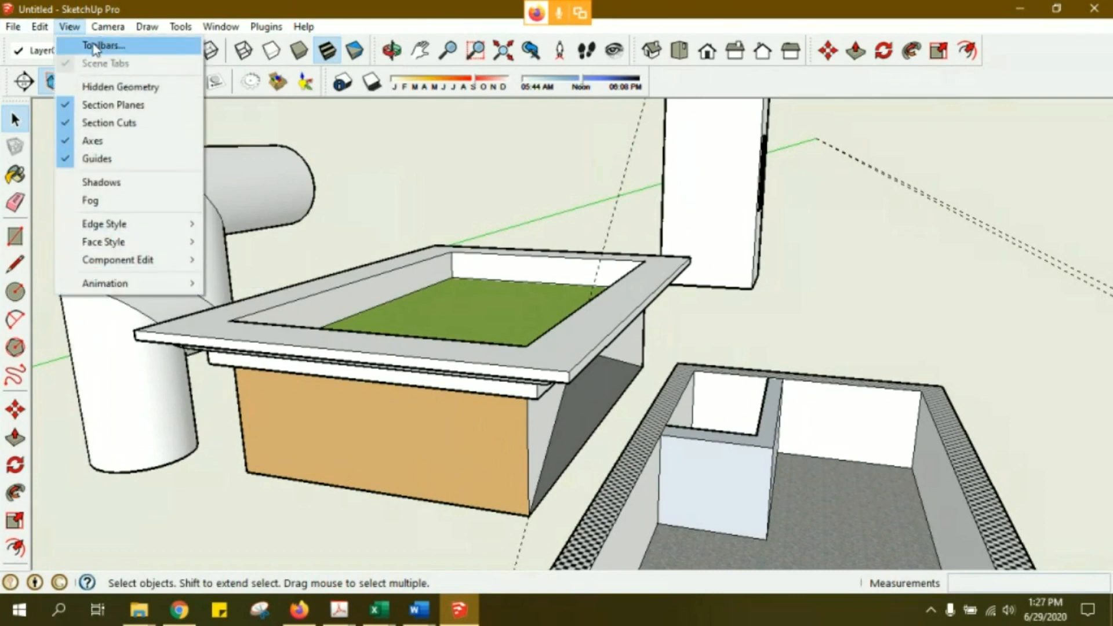
pyautogui.moveTo(104, 290)
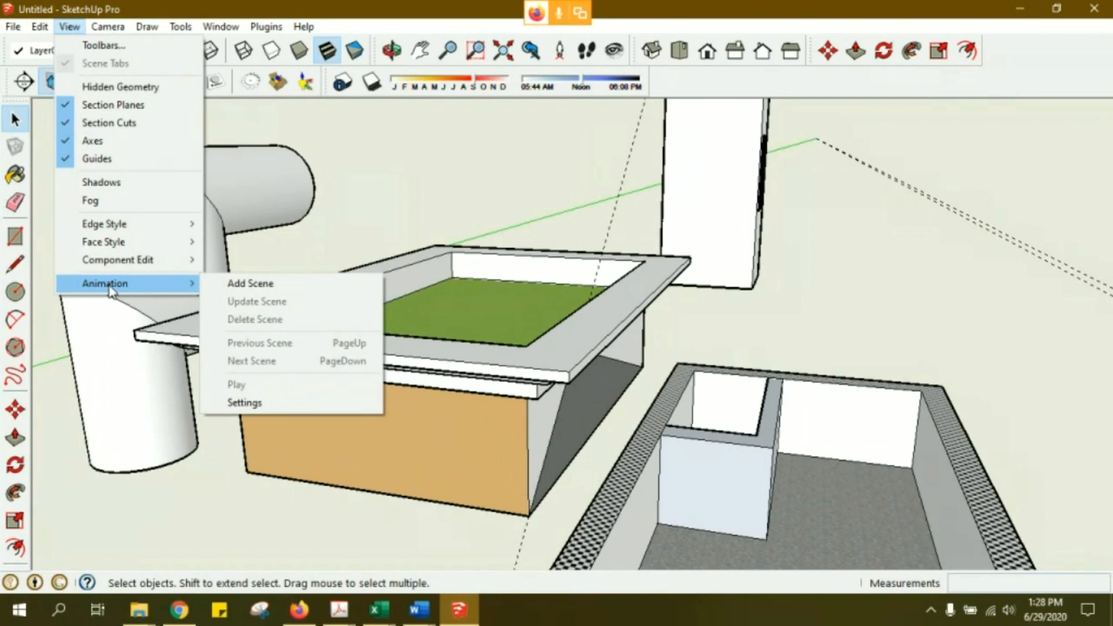
pyautogui.click(641, 391)
# - Walk through the practice model towards its objects with the Walk tool and leave the tool
pyautogui.scroll(-8, 601, 373)
pyautogui.moveTo(613, 377); pyautogui.dragTo(562, 439, button='middle')
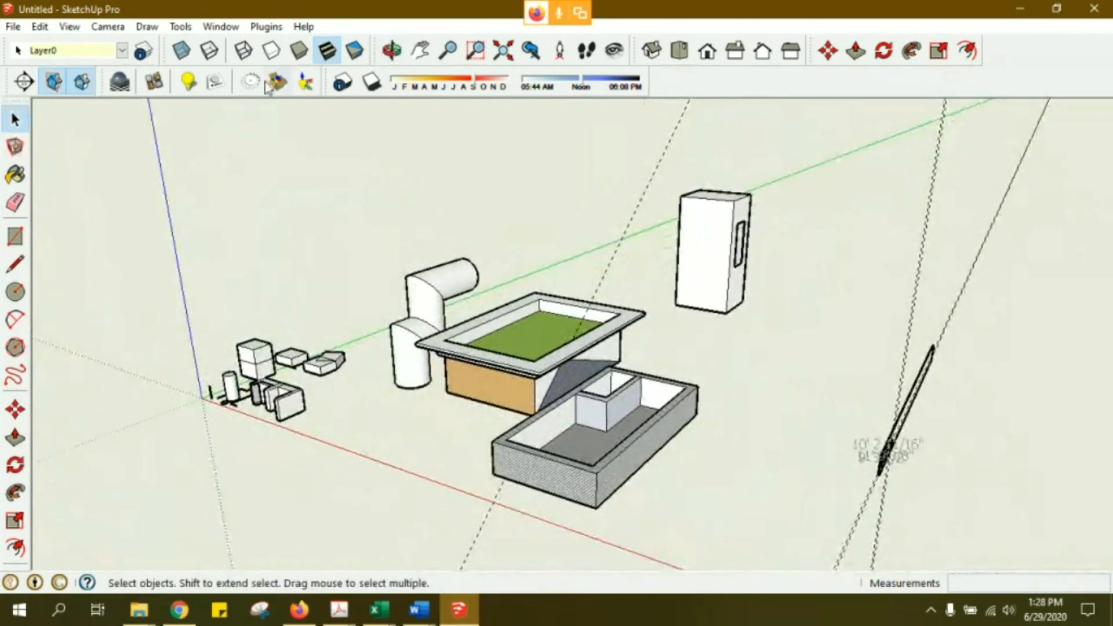
pyautogui.click(104, 29)
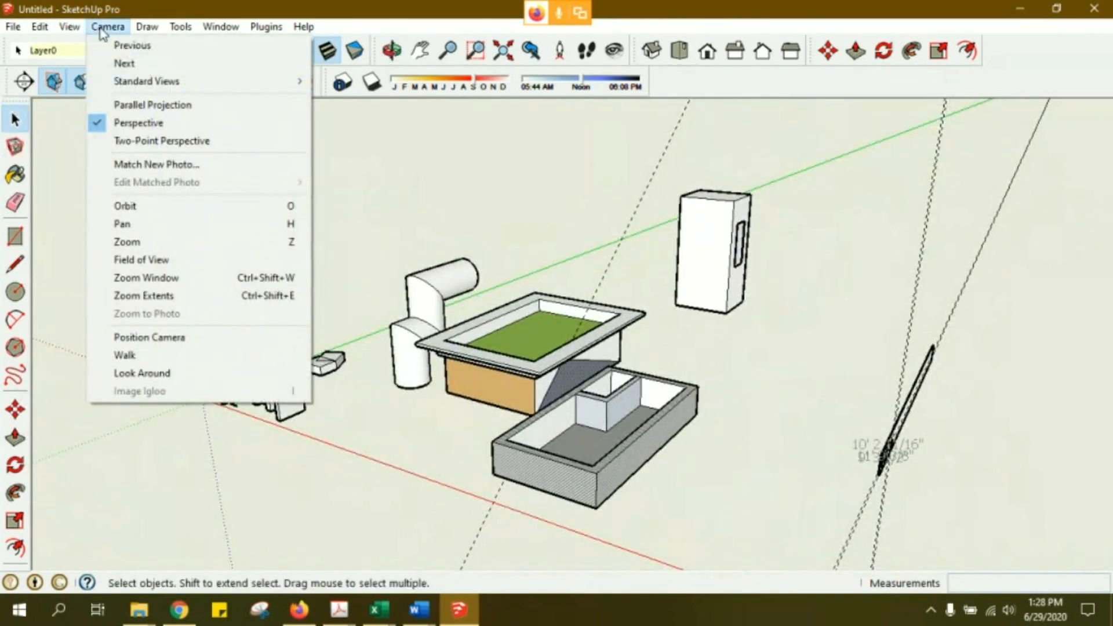
pyautogui.click(162, 355)
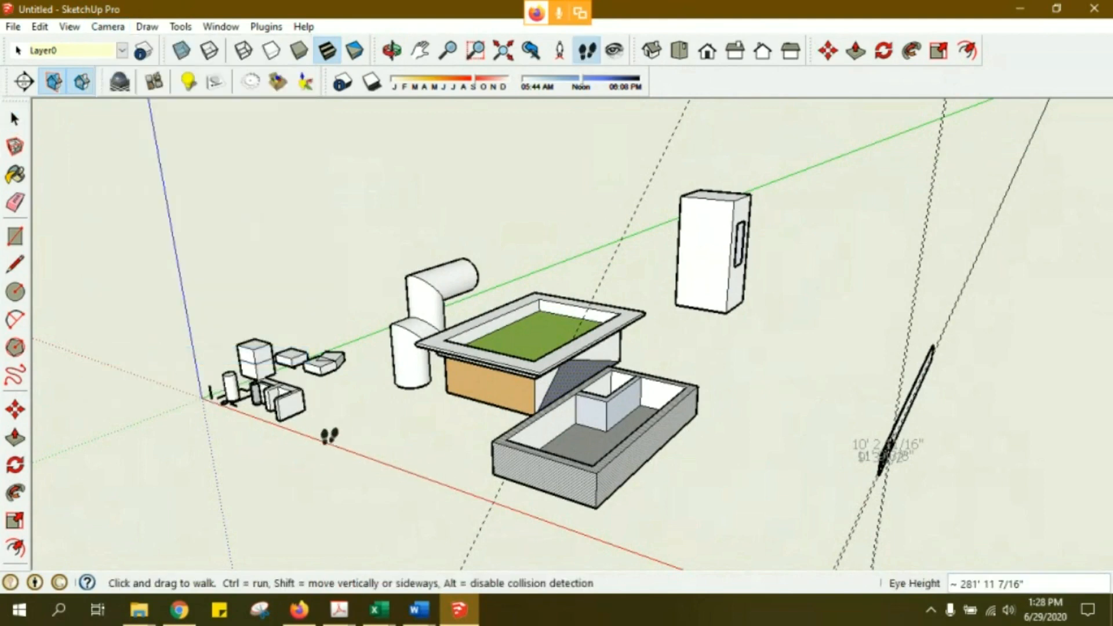
pyautogui.moveTo(388, 511); pyautogui.dragTo(173, 378)
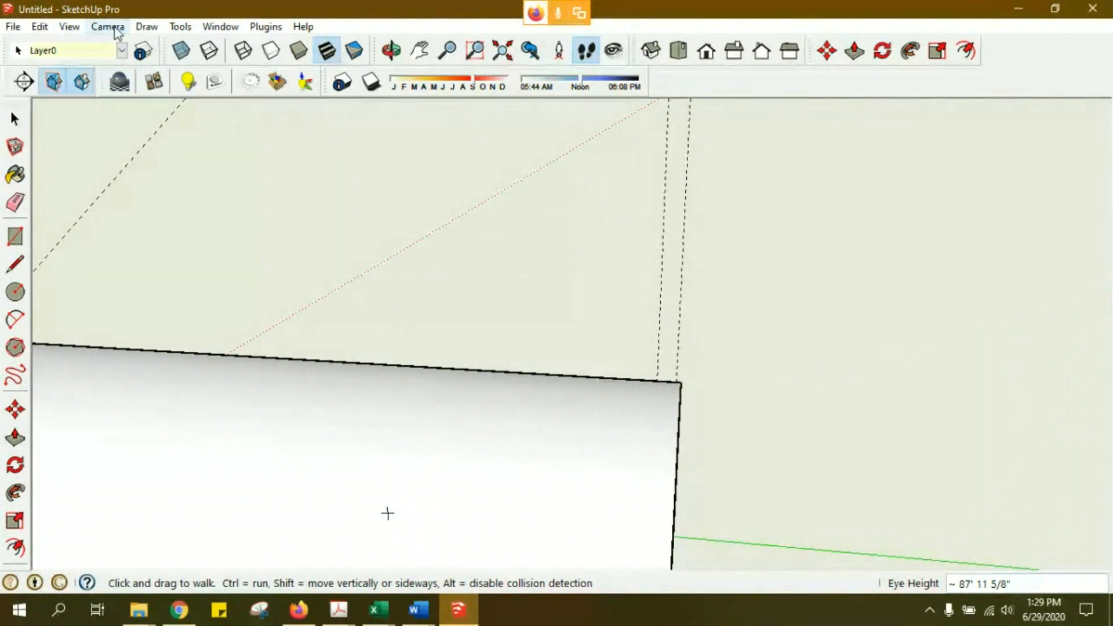
pyautogui.click(107, 26)
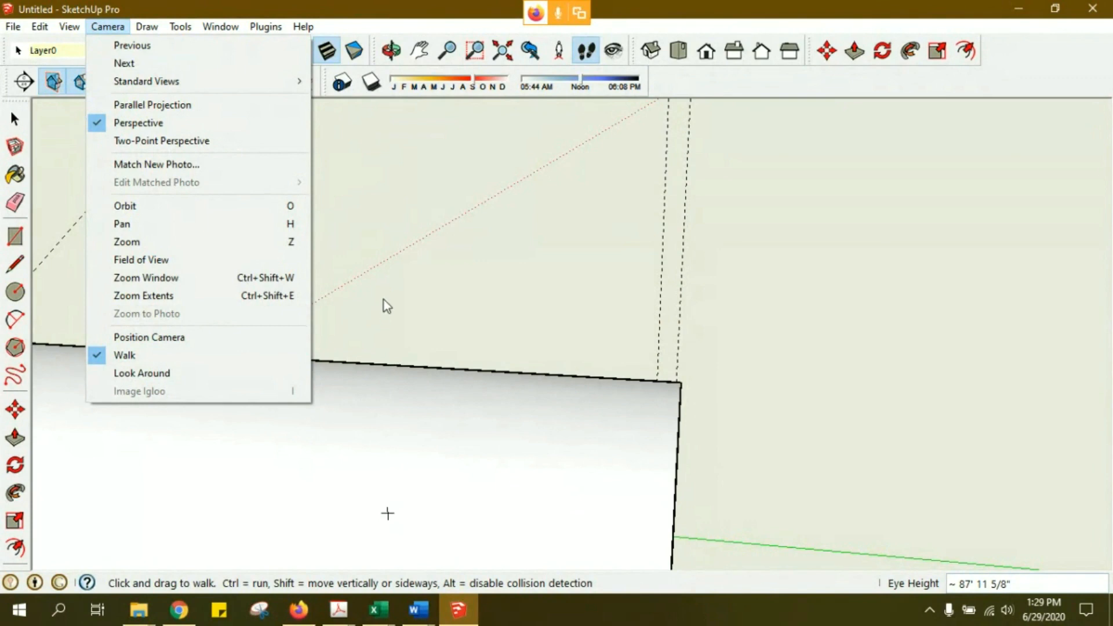
pyautogui.click(434, 248)
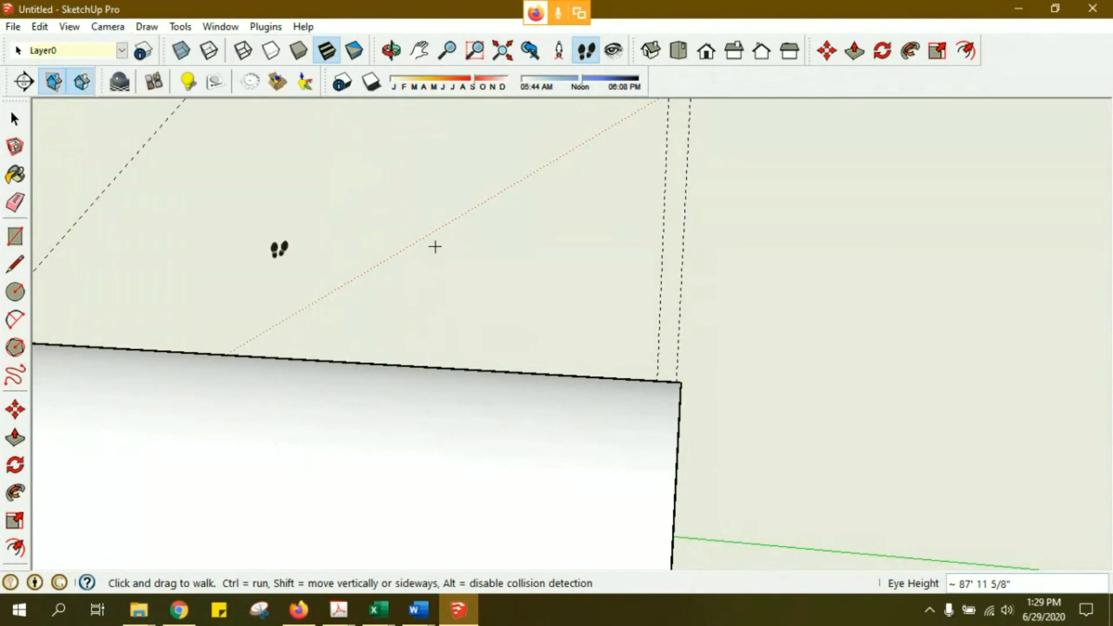
pyautogui.press('space')
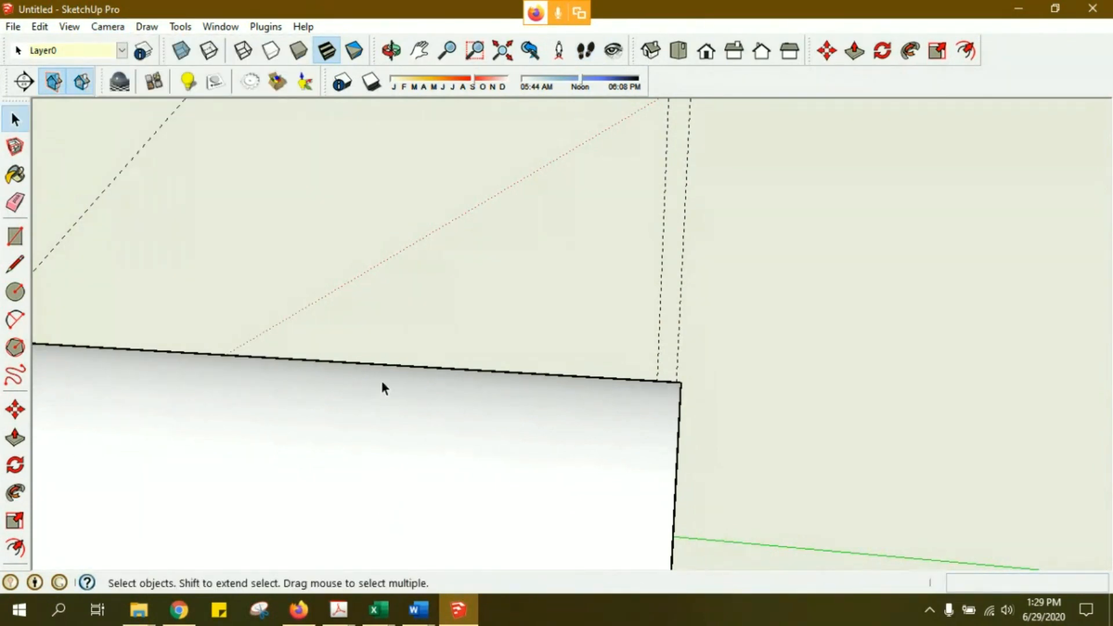
# - Start a new model without saving the practice model and delete the default human figure
pyautogui.moveTo(351, 319); pyautogui.dragTo(455, 326, button='middle')
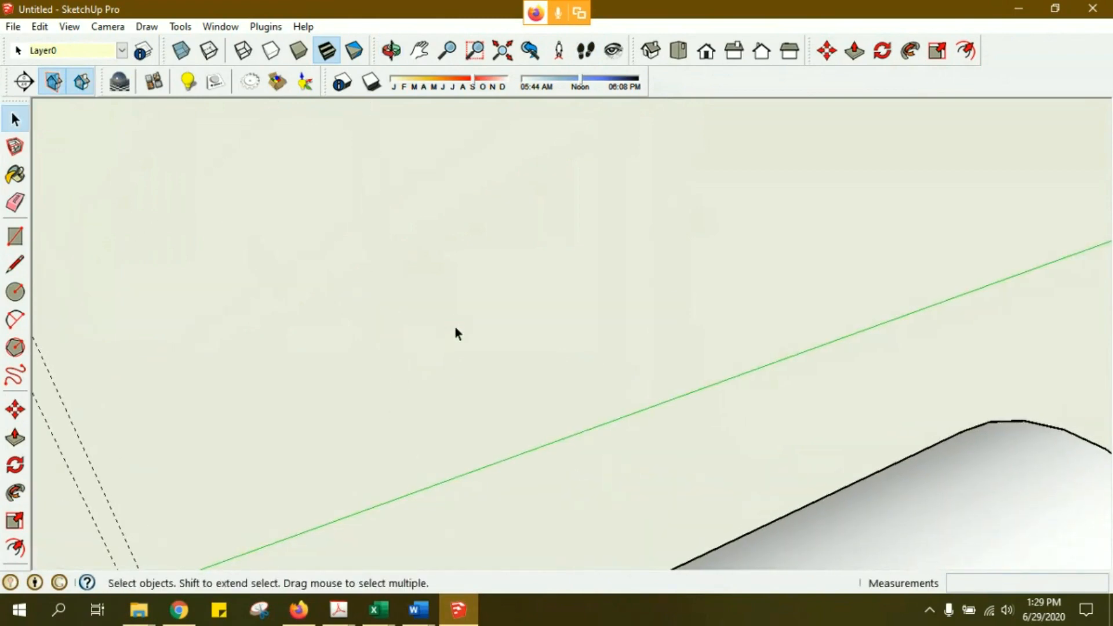
pyautogui.scroll(-5, 725, 331)
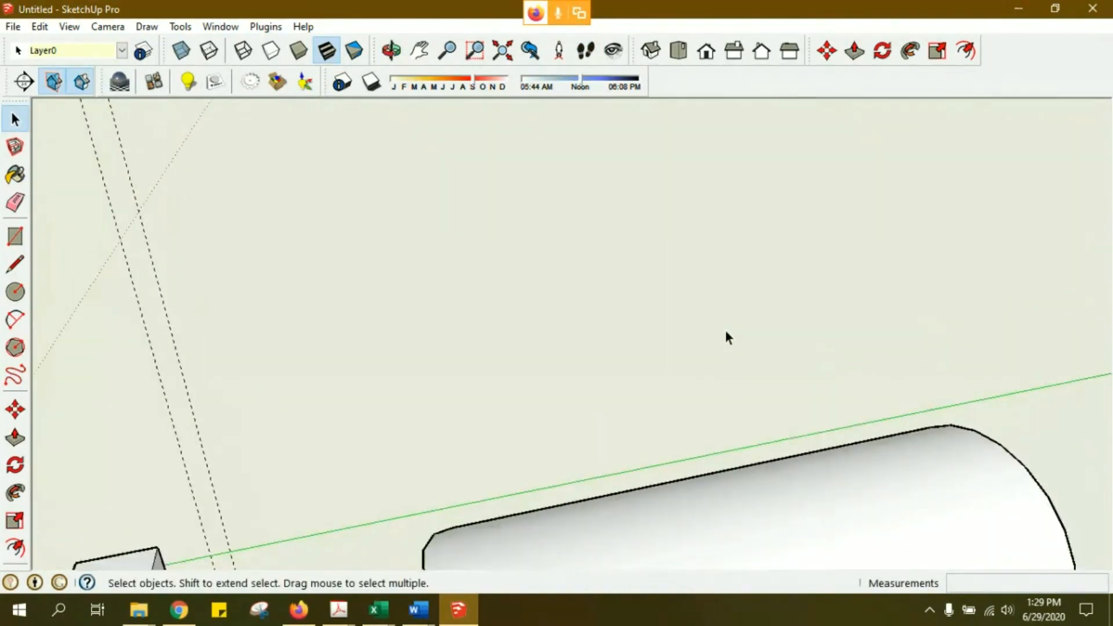
pyautogui.scroll(-6, 745, 360)
pyautogui.keyDown('shift'); pyautogui.moveTo(907, 390); pyautogui.dragTo(666, 362, button='middle'); pyautogui.keyUp('shift')
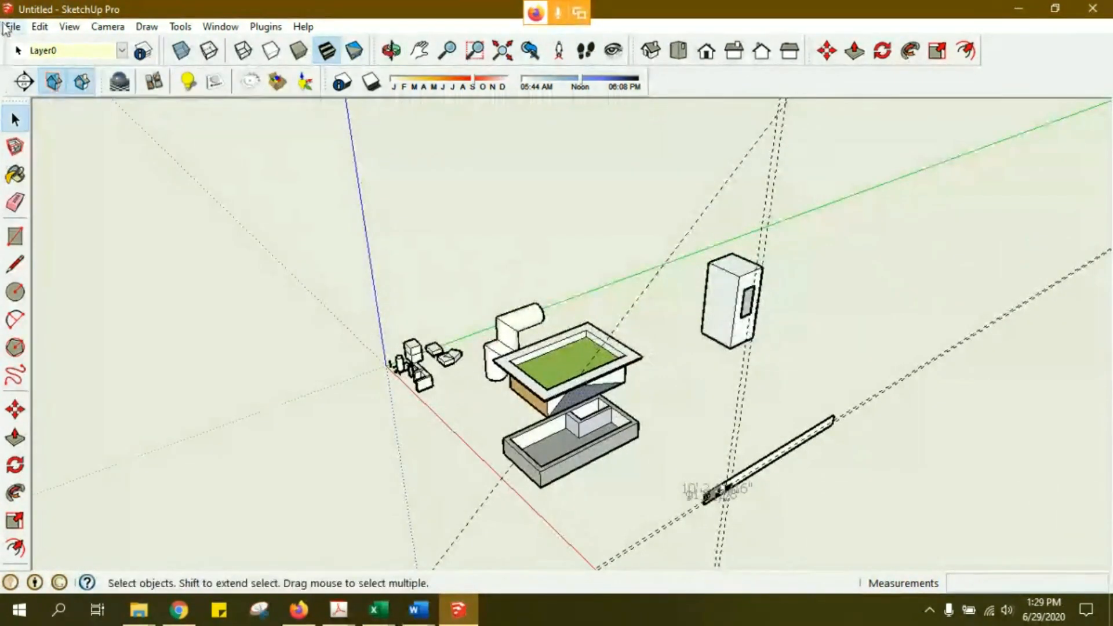
pyautogui.click(6, 27)
pyautogui.click(26, 44)
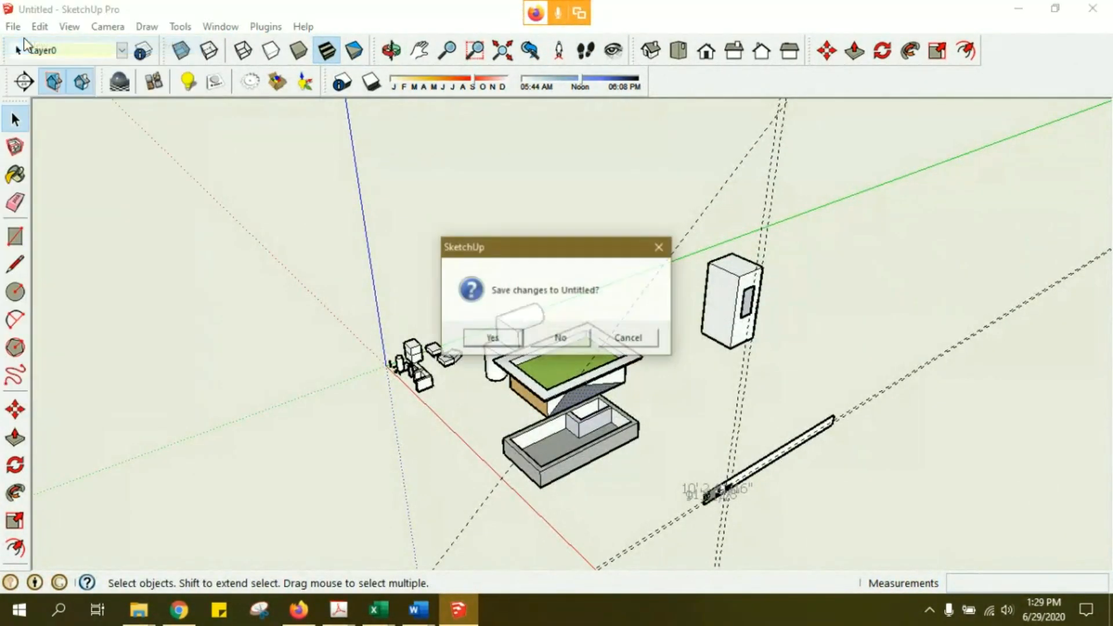
pyautogui.click(559, 340)
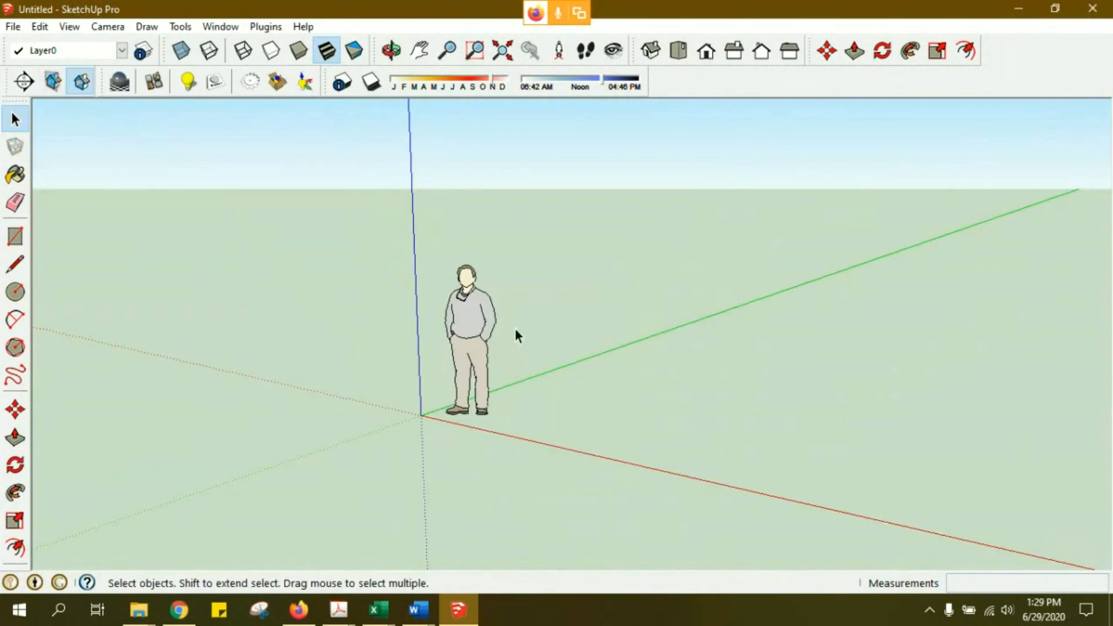
pyautogui.click(481, 335)
pyautogui.press('Delete')
# - Start an import and browse from the Isra University shortcut on the desktop to Learning AUTOCAD > Load Bearing Residential Home
pyautogui.moveTo(487, 325); pyautogui.dragTo(387, 315, button='middle')
pyautogui.scroll(-2, 387, 315)
pyautogui.click(11, 27)
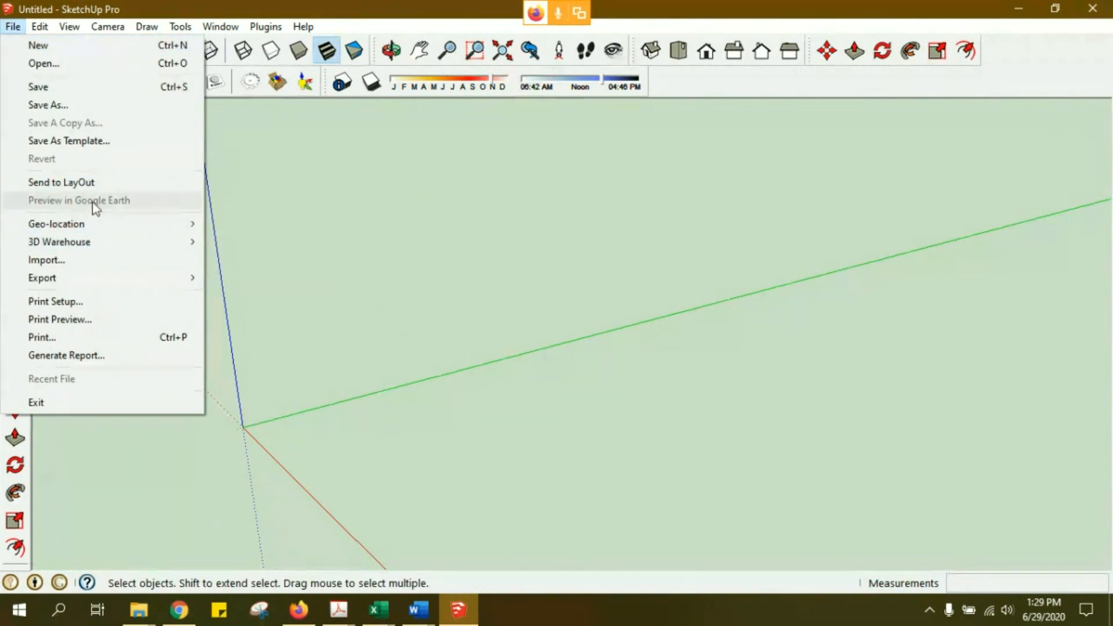
pyautogui.click(92, 261)
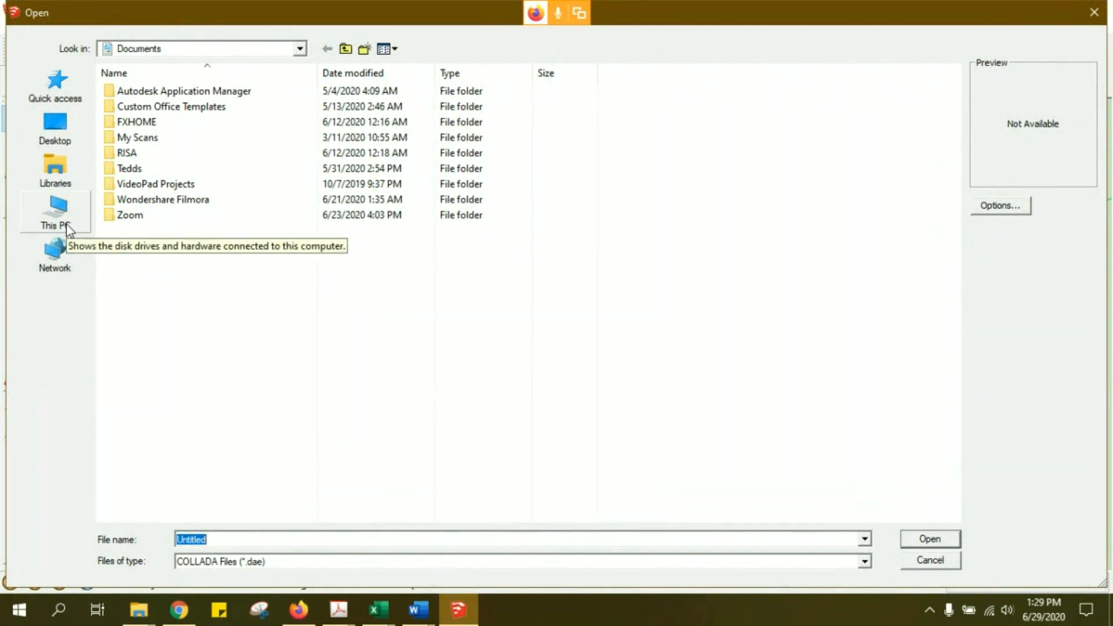
pyautogui.click(64, 129)
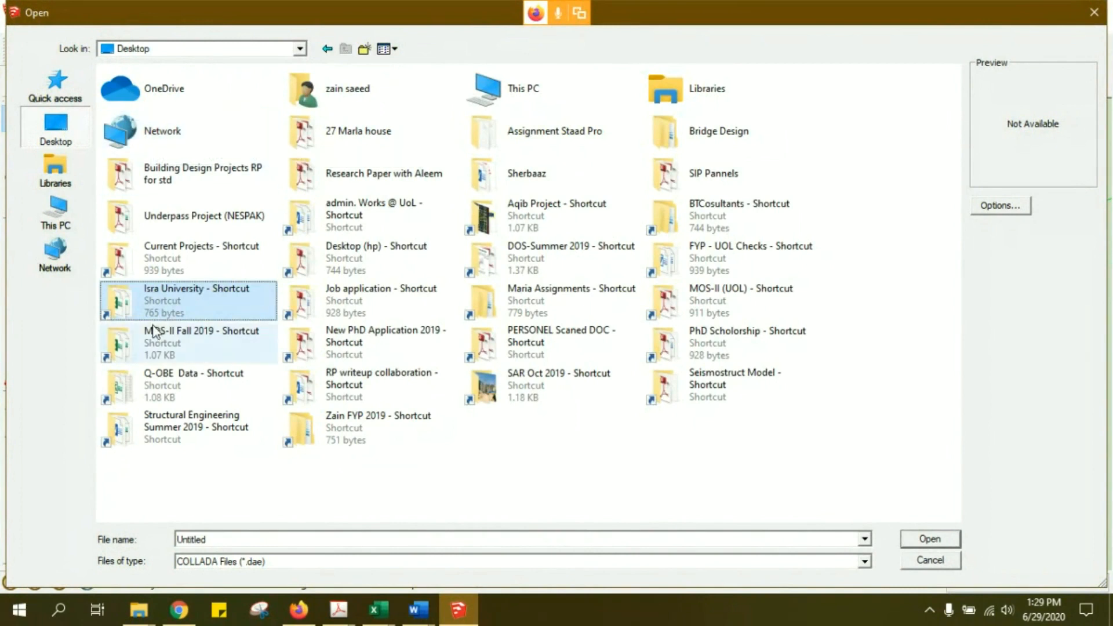
pyautogui.doubleClick(154, 302)
pyautogui.doubleClick(159, 92)
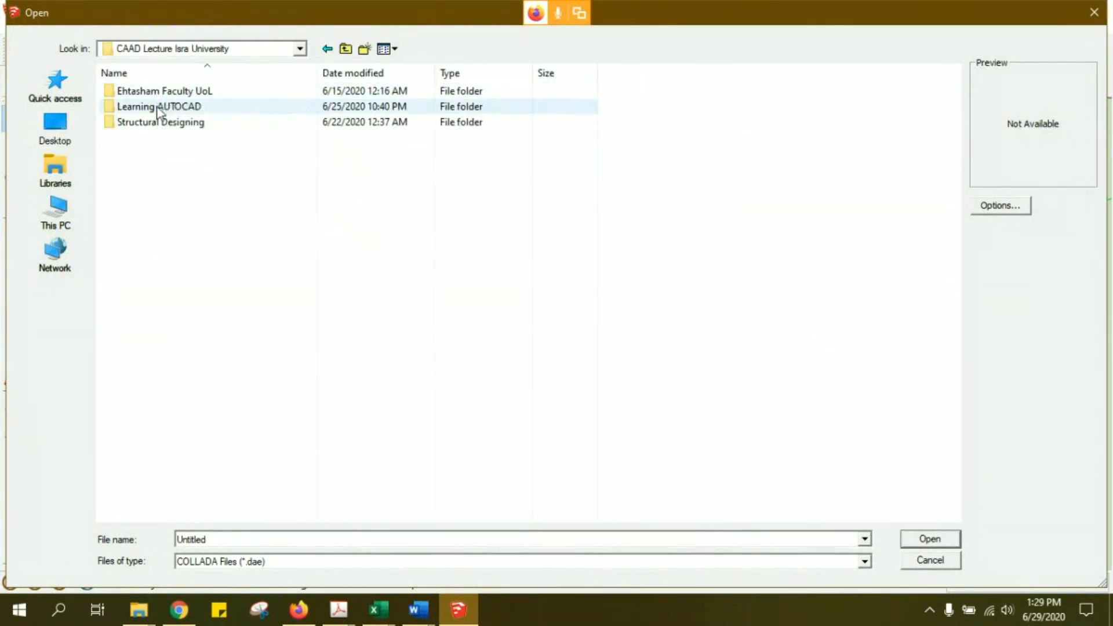
pyautogui.click(162, 111)
pyautogui.doubleClick(162, 109)
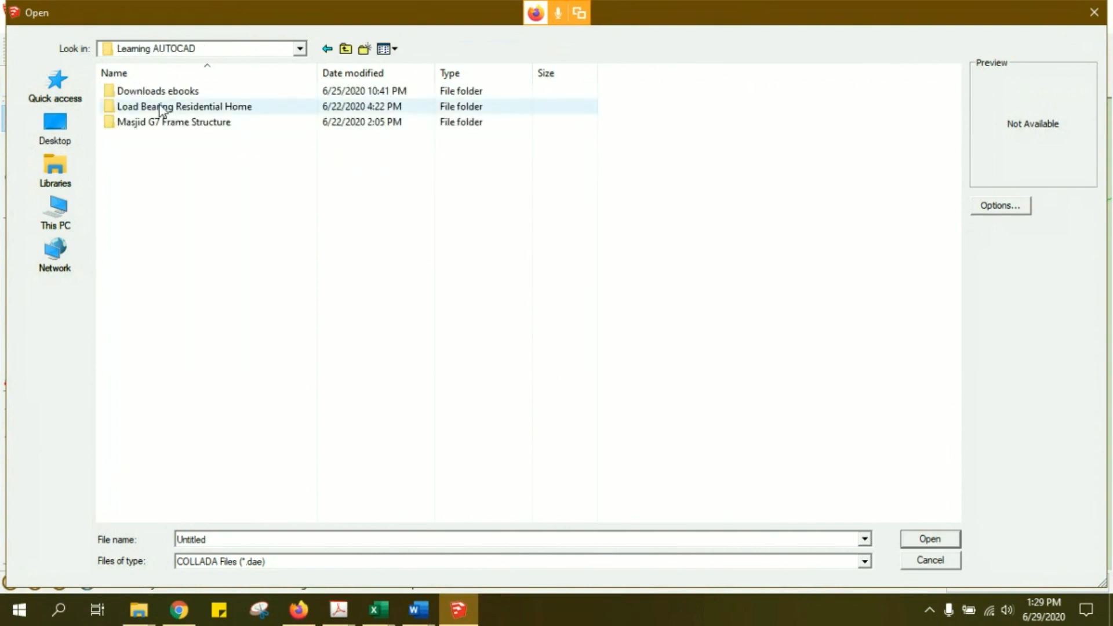
pyautogui.doubleClick(160, 111)
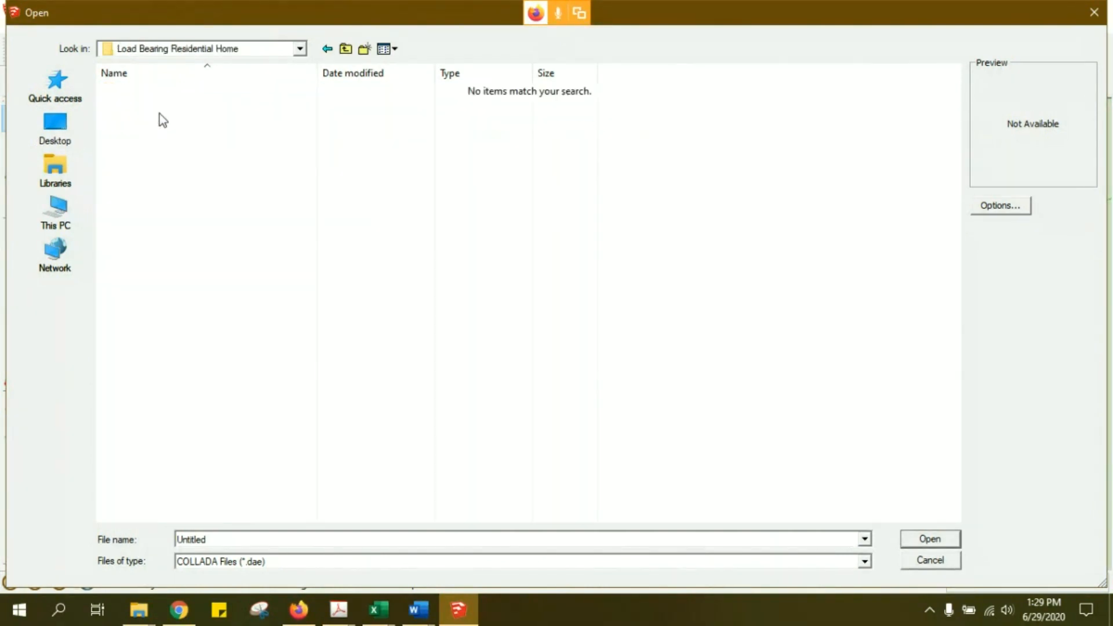
# - List AutoCAD files (*.dwg, *.dxf), import the CAD DRAWINGS house file and dismiss the import results
pyautogui.click(441, 559)
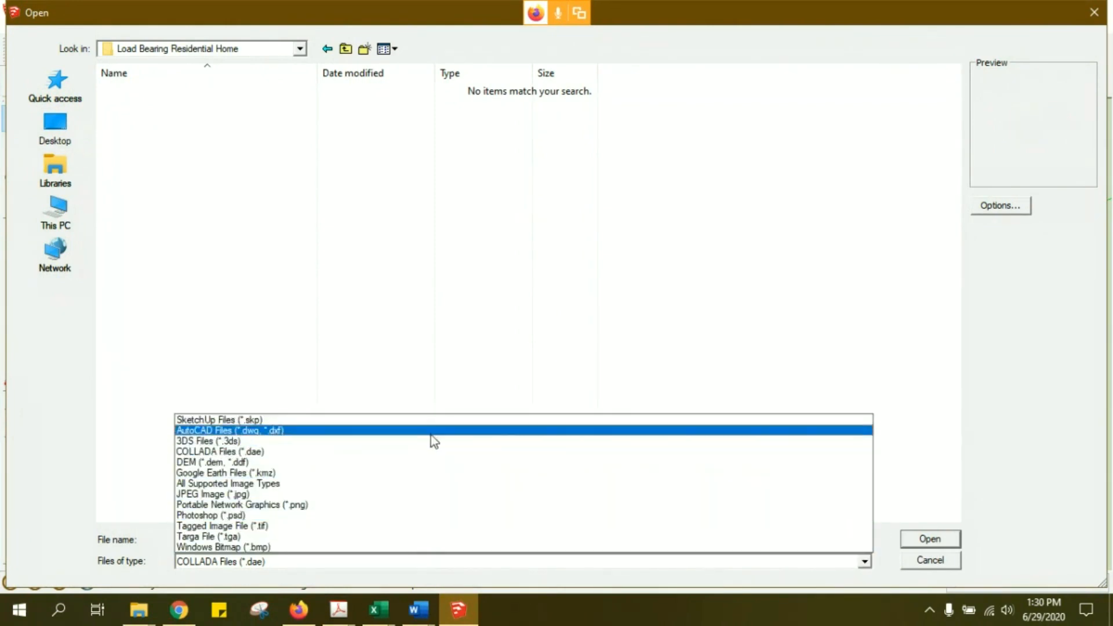
pyautogui.click(434, 440)
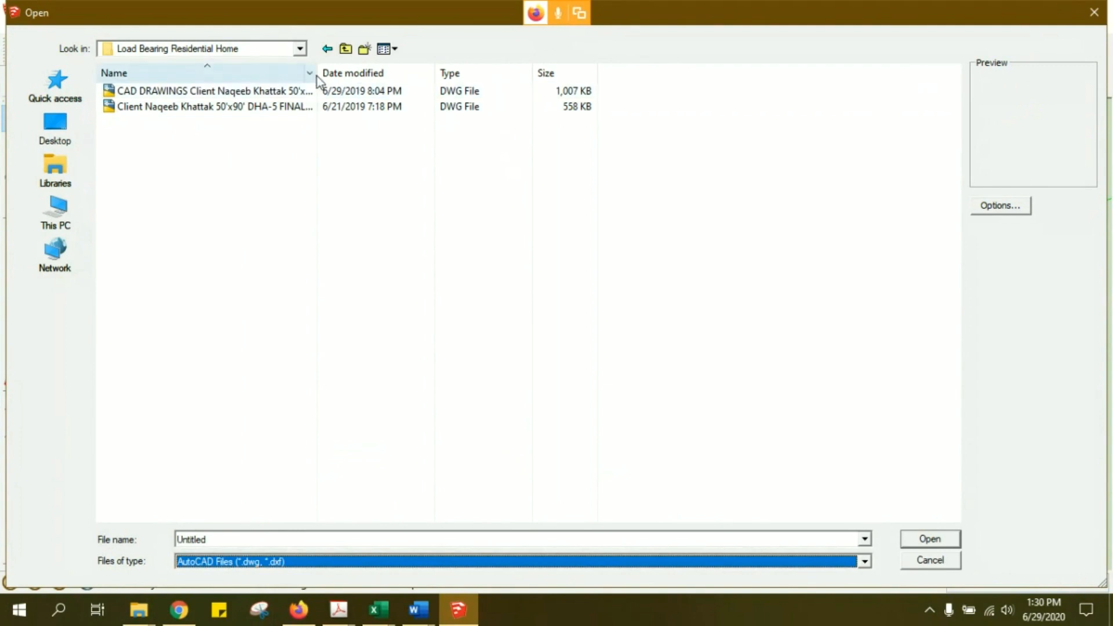
pyautogui.moveTo(319, 74); pyautogui.dragTo(473, 73)
pyautogui.click(389, 95)
pyautogui.doubleClick(381, 93)
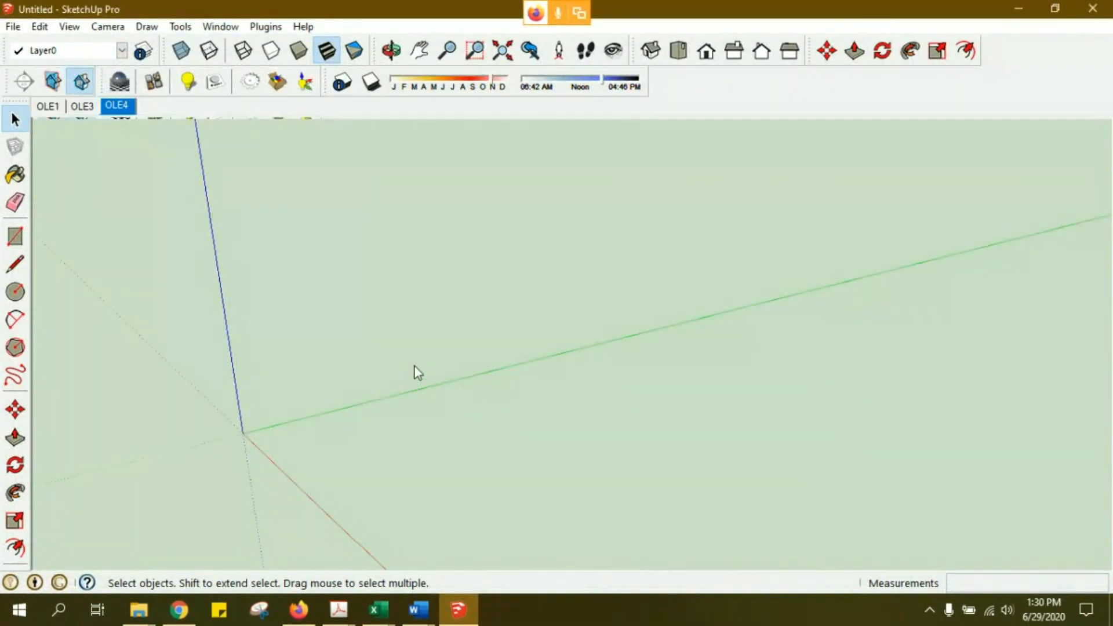
pyautogui.click(667, 426)
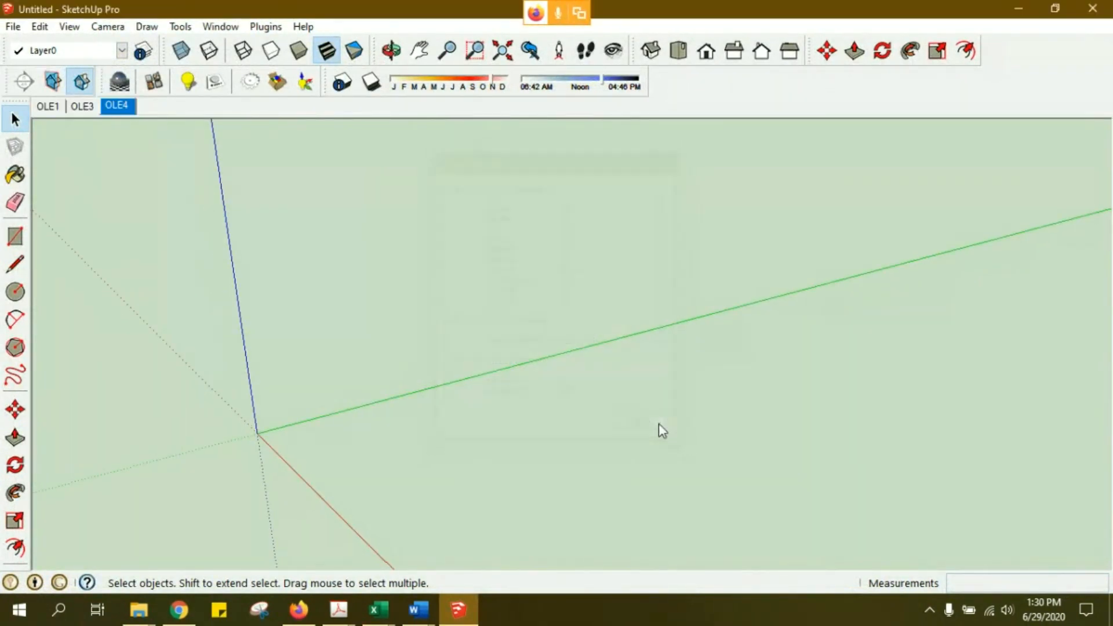
# - Locate the imported floor plans and delete the long section line running through the first plan
pyautogui.moveTo(346, 346); pyautogui.dragTo(580, 396, button='middle')
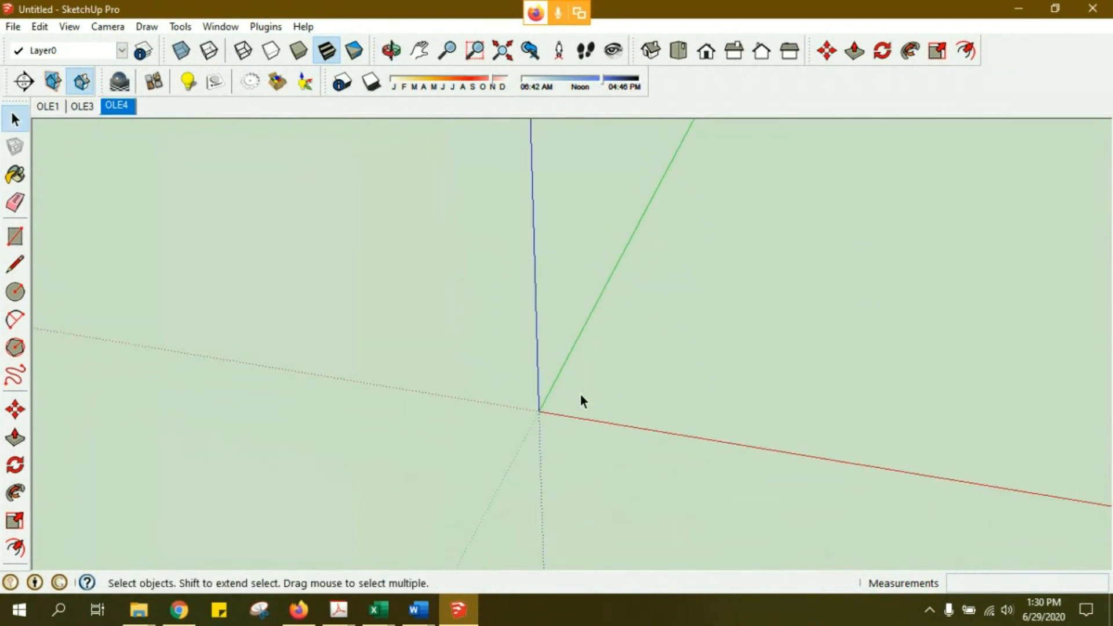
pyautogui.moveTo(819, 343); pyautogui.dragTo(528, 297, button='middle')
pyautogui.scroll(5, 532, 302)
pyautogui.moveTo(675, 236); pyautogui.dragTo(742, 302, button='middle')
pyautogui.scroll(3, 750, 255)
pyautogui.scroll(4, 753, 254)
pyautogui.moveTo(659, 307); pyautogui.dragTo(337, 355, button='middle')
pyautogui.moveTo(335, 430); pyautogui.dragTo(497, 472, button='middle')
pyautogui.scroll(4, 367, 288)
pyautogui.moveTo(273, 206); pyautogui.dragTo(50, 437, button='middle')
pyautogui.keyDown('shift'); pyautogui.moveTo(411, 197); pyautogui.dragTo(464, 204, button='middle'); pyautogui.keyUp('shift')
pyautogui.moveTo(487, 278); pyautogui.dragTo(384, 277, button='middle')
pyautogui.scroll(6, 544, 149)
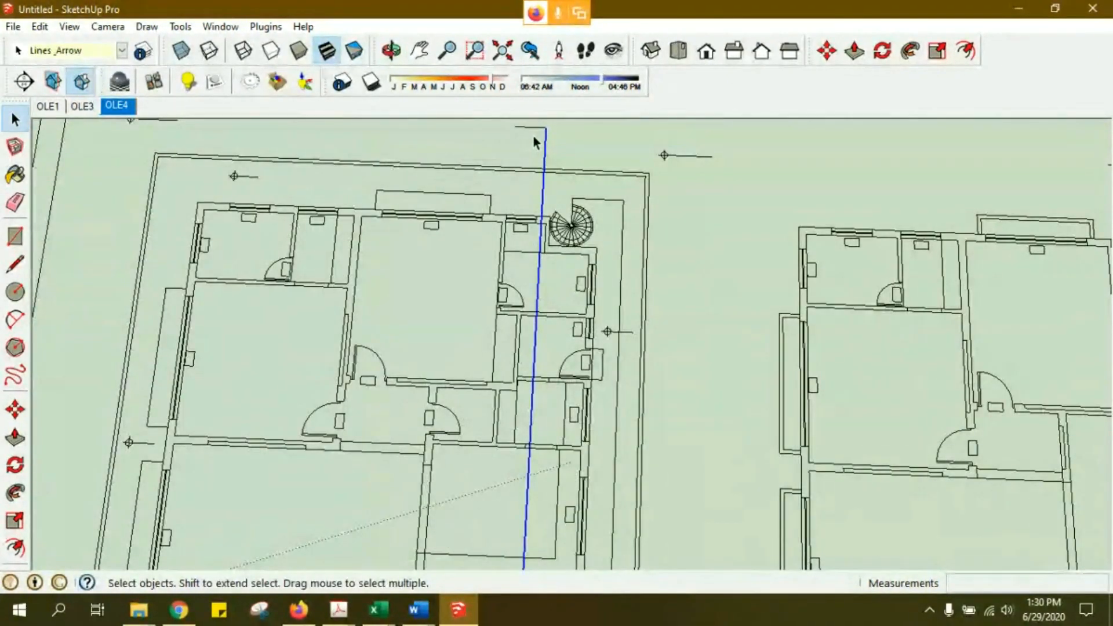
pyautogui.press('Delete')
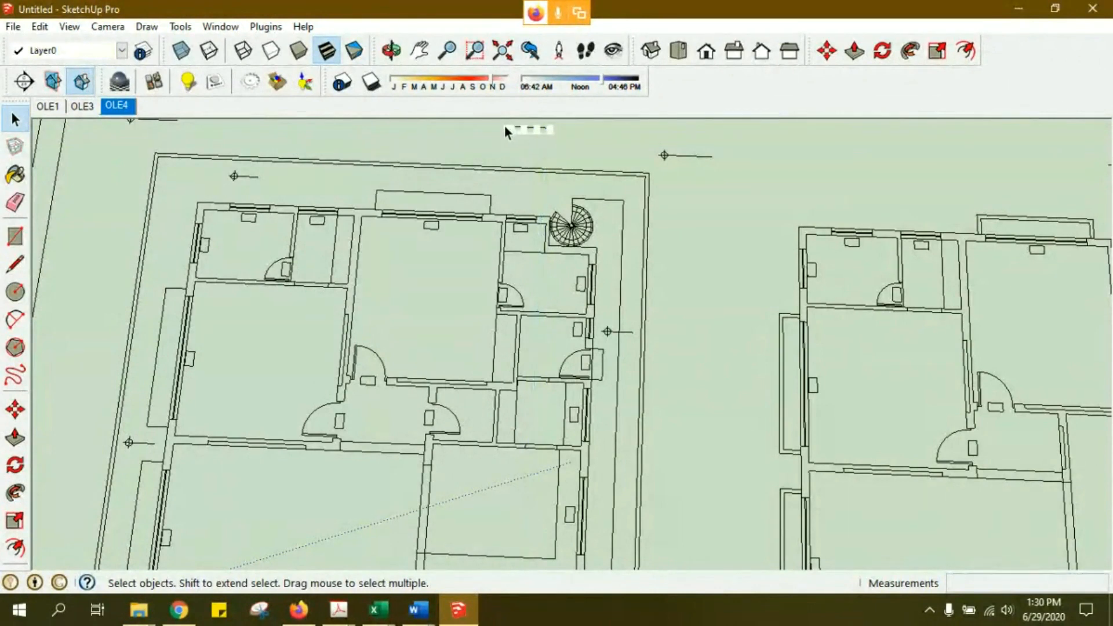
# - Examine the rooms, openings and plot boundary of the first imported floor plan
pyautogui.scroll(-1, 651, 174)
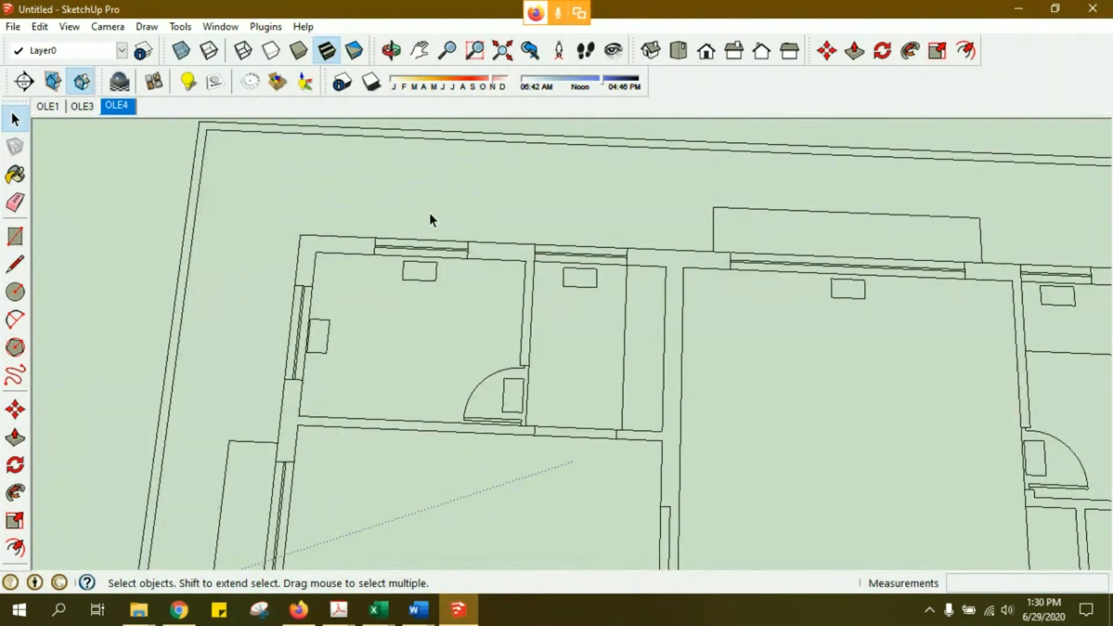
pyautogui.scroll(-3, 430, 213)
pyautogui.scroll(8, 430, 213)
pyautogui.scroll(-3, 432, 214)
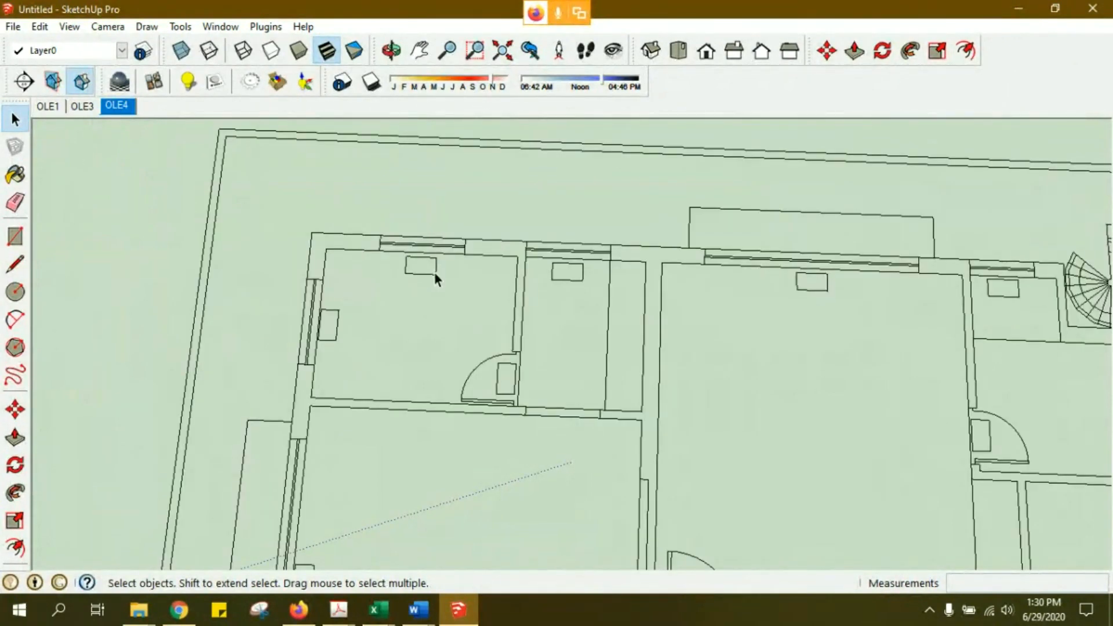
pyautogui.scroll(-2, 418, 407)
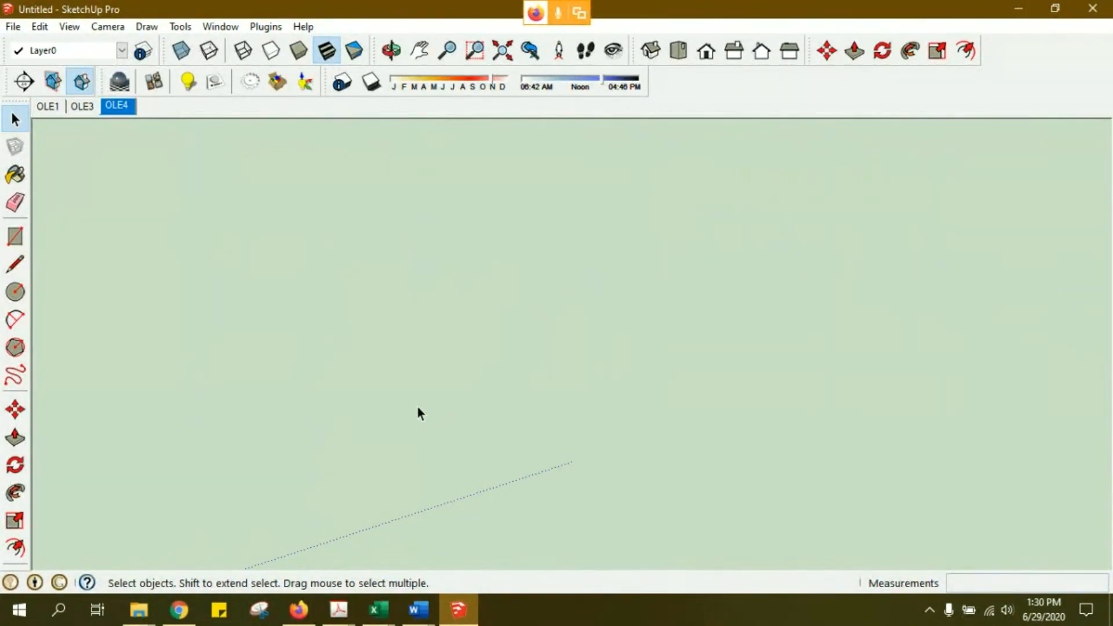
pyautogui.scroll(-3, 371, 378)
pyautogui.moveTo(448, 400); pyautogui.dragTo(390, 413, button='middle')
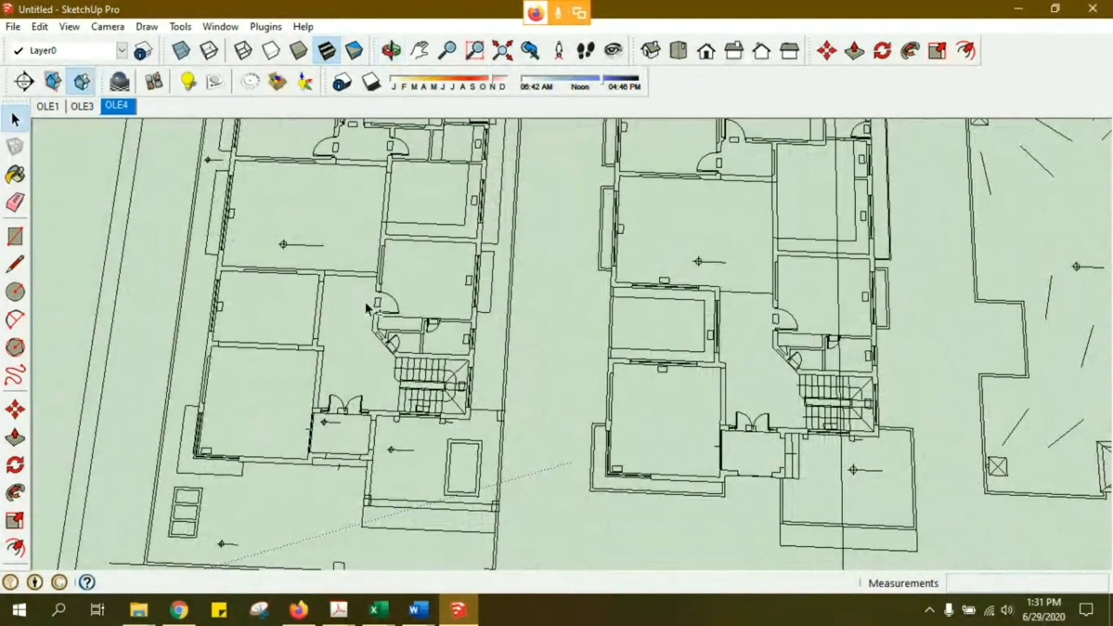
pyautogui.keyDown('shift'); pyautogui.moveTo(360, 313); pyautogui.dragTo(250, 277, button='middle'); pyautogui.keyUp('shift')
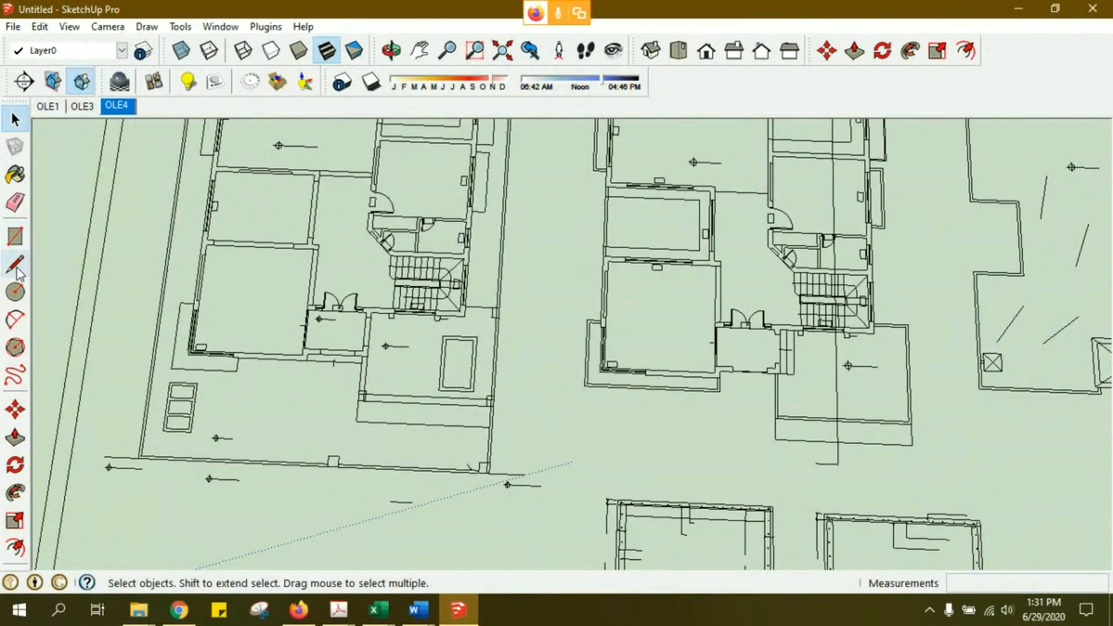
# - Try to draw a 50' by 90' rectangle over the first plan's plot from the boundary's front right corner
pyautogui.click(15, 237)
pyautogui.scroll(5, 471, 471)
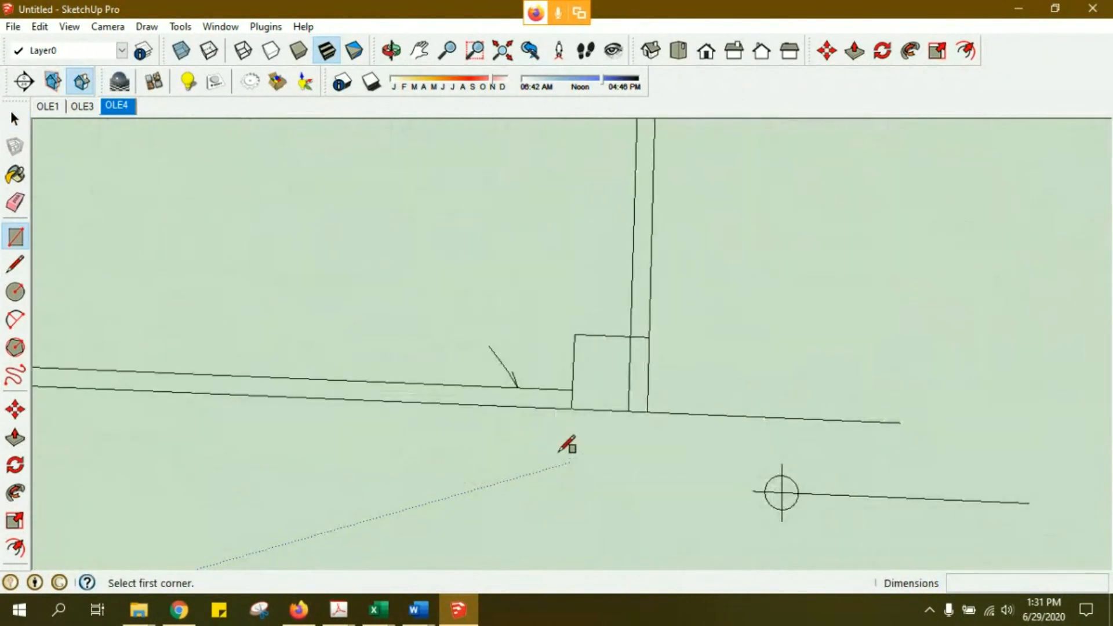
pyautogui.click(647, 411)
pyautogui.moveTo(485, 257); pyautogui.dragTo(600, 434, button='middle')
pyautogui.scroll(-6, 601, 433)
pyautogui.moveTo(427, 286); pyautogui.dragTo(439, 358, button='middle')
pyautogui.scroll(4, 444, 351)
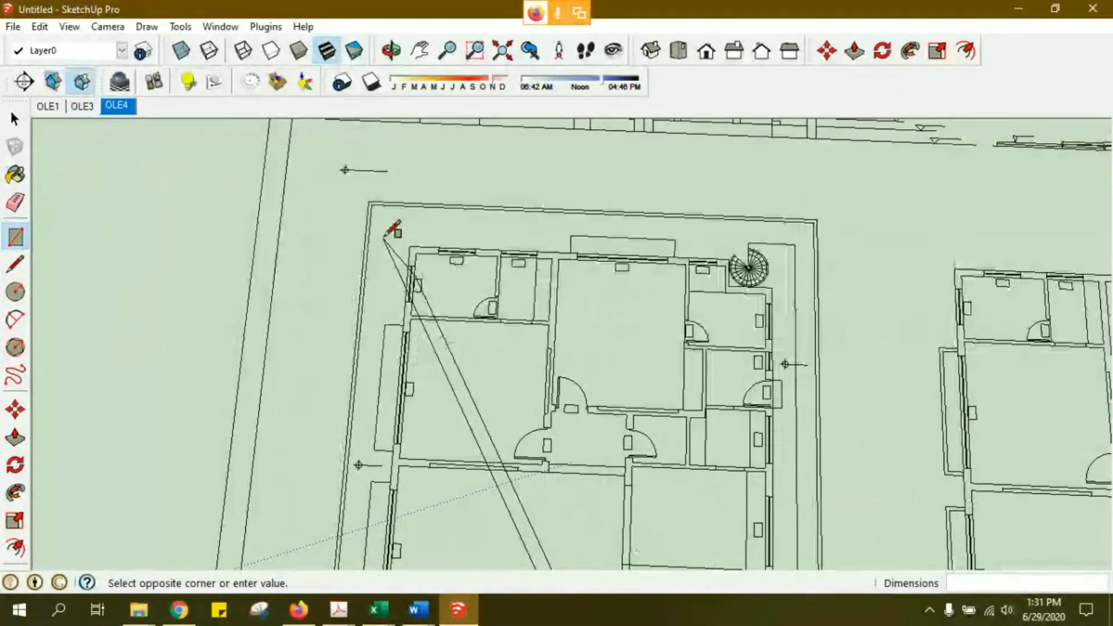
pyautogui.scroll(4, 374, 200)
pyautogui.write("50',90'")
pyautogui.press('Return')
# - Try to draw a rectangle over the first plan's plot from its back left corner to the front right of the boundary
pyautogui.click(381, 193)
pyautogui.scroll(-5, 459, 336)
pyautogui.moveTo(591, 423); pyautogui.dragTo(338, 169, button='middle')
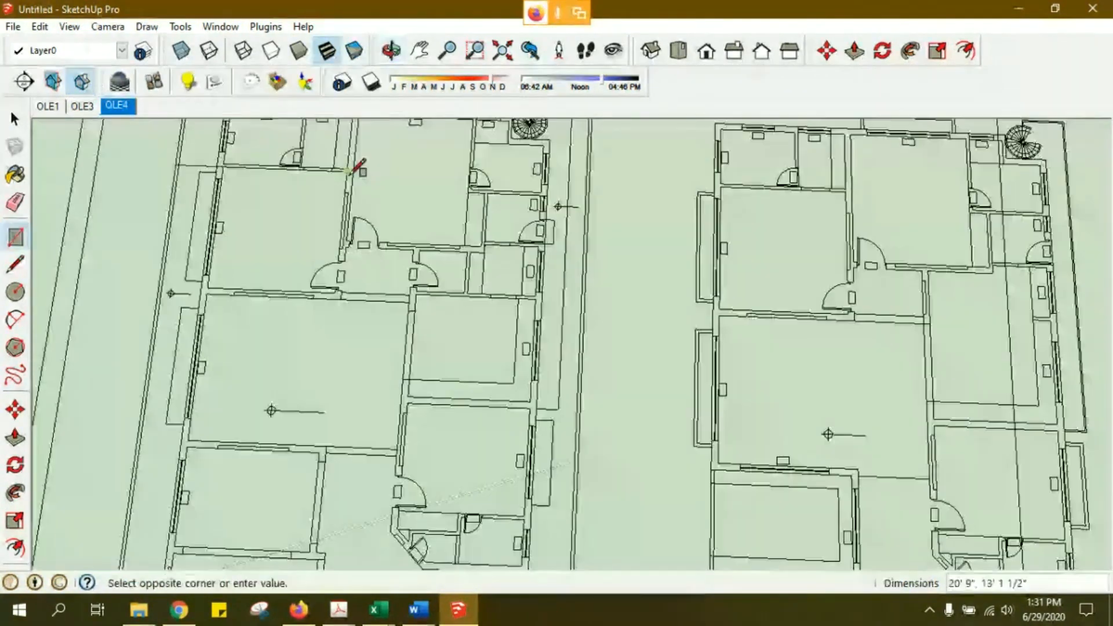
pyautogui.keyDown('shift'); pyautogui.moveTo(505, 506); pyautogui.dragTo(432, 244, button='middle'); pyautogui.keyUp('shift')
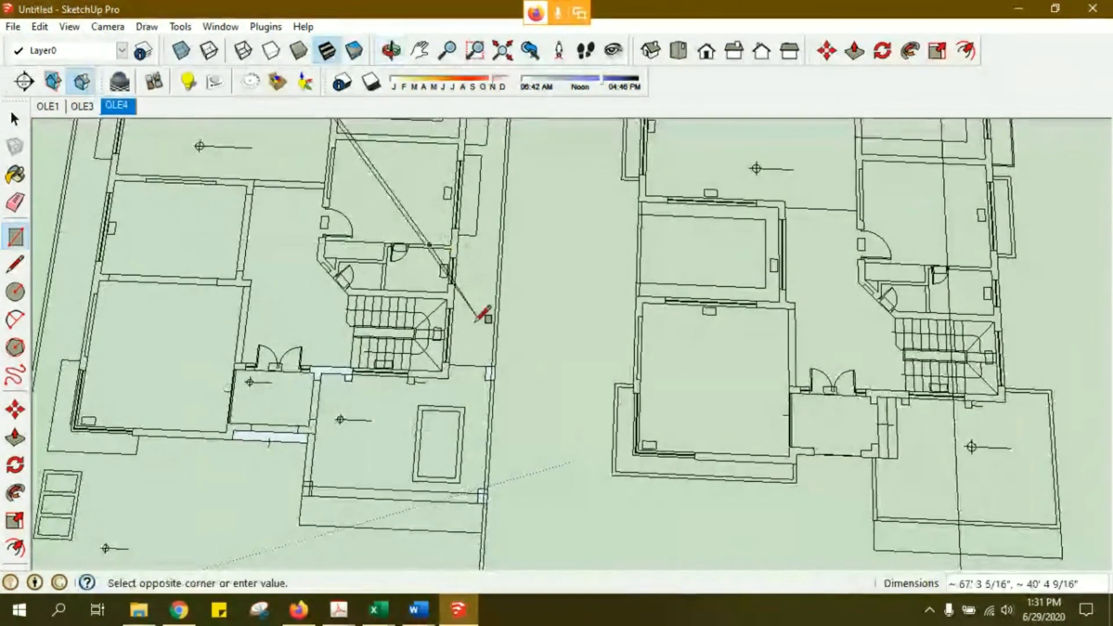
pyautogui.keyDown('shift'); pyautogui.moveTo(479, 472); pyautogui.dragTo(497, 402, button='middle'); pyautogui.keyUp('shift')
pyautogui.click(493, 433)
pyautogui.moveTo(289, 384); pyautogui.dragTo(429, 447, button='middle')
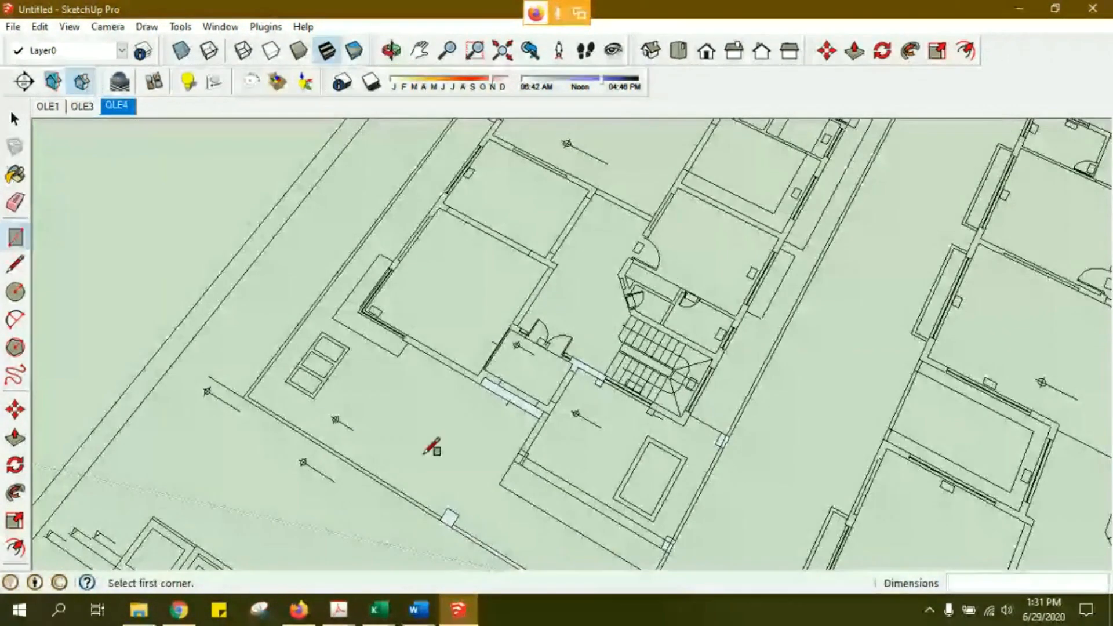
# - Draw a 26' 7 1/2" line along the front boundary wall's inner edge from the gate pillar to the front left corner
pyautogui.press('space')
pyautogui.scroll(6, 496, 406)
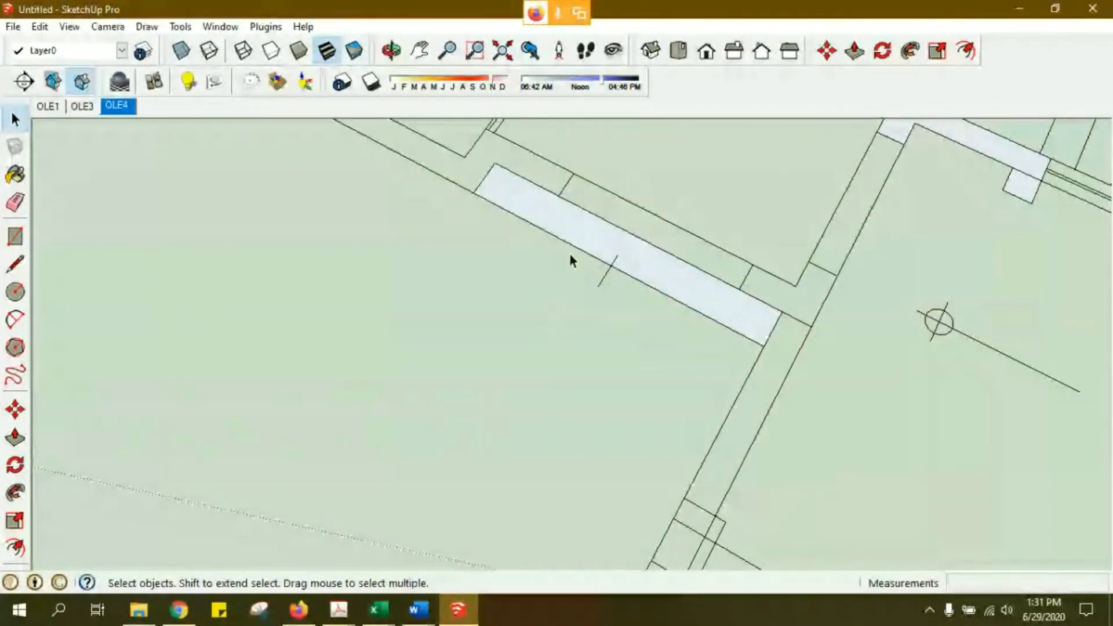
pyautogui.scroll(-6, 570, 249)
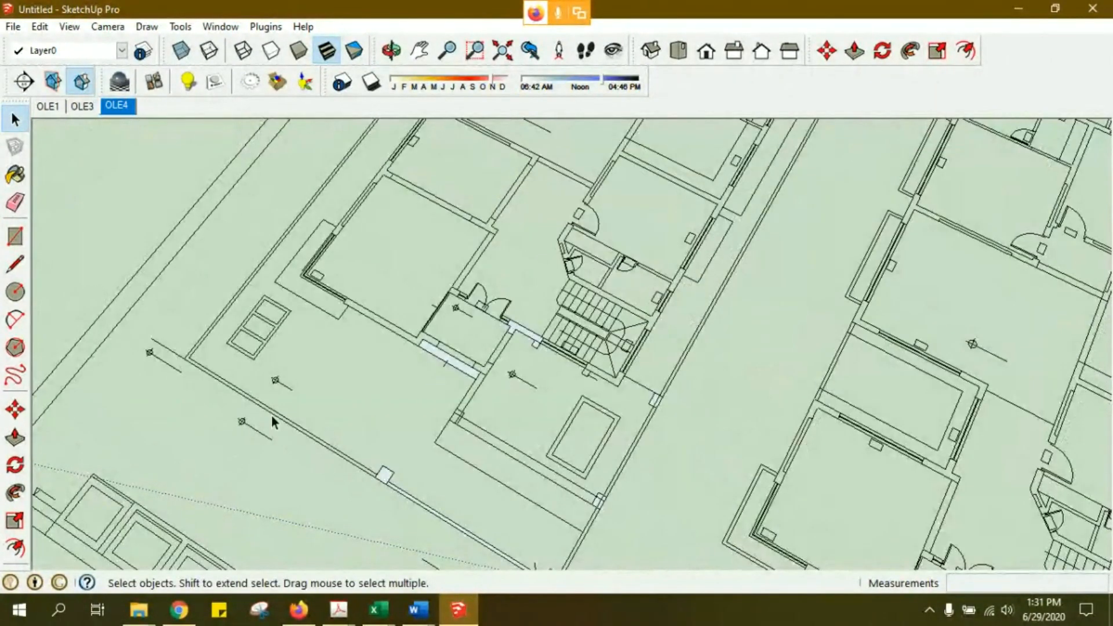
pyautogui.scroll(2, 290, 429)
pyautogui.keyDown('shift'); pyautogui.moveTo(308, 434); pyautogui.dragTo(259, 289, button='middle'); pyautogui.keyUp('shift')
pyautogui.scroll(3, 341, 348)
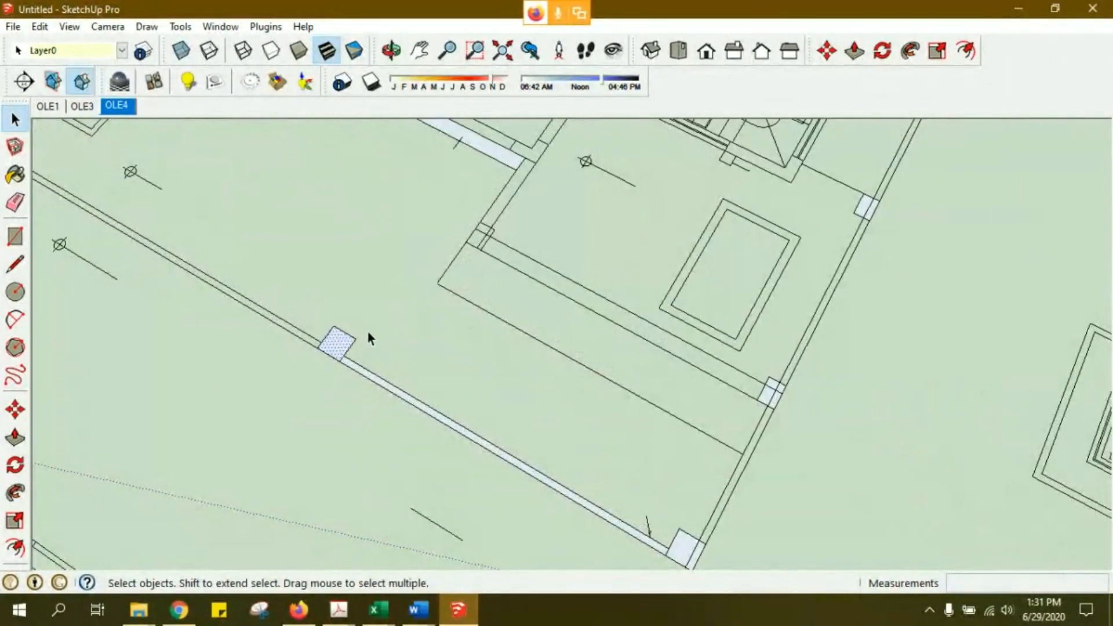
pyautogui.moveTo(369, 337)
pyautogui.mouseDown(button='middle')
pyautogui.moveTo(375, 372)
pyautogui.moveTo(405, 375)
pyautogui.mouseUp(button='middle')
pyautogui.keyDown('shift'); pyautogui.moveTo(346, 325); pyautogui.dragTo(522, 398, button='middle'); pyautogui.keyUp('shift')
pyautogui.press('space')
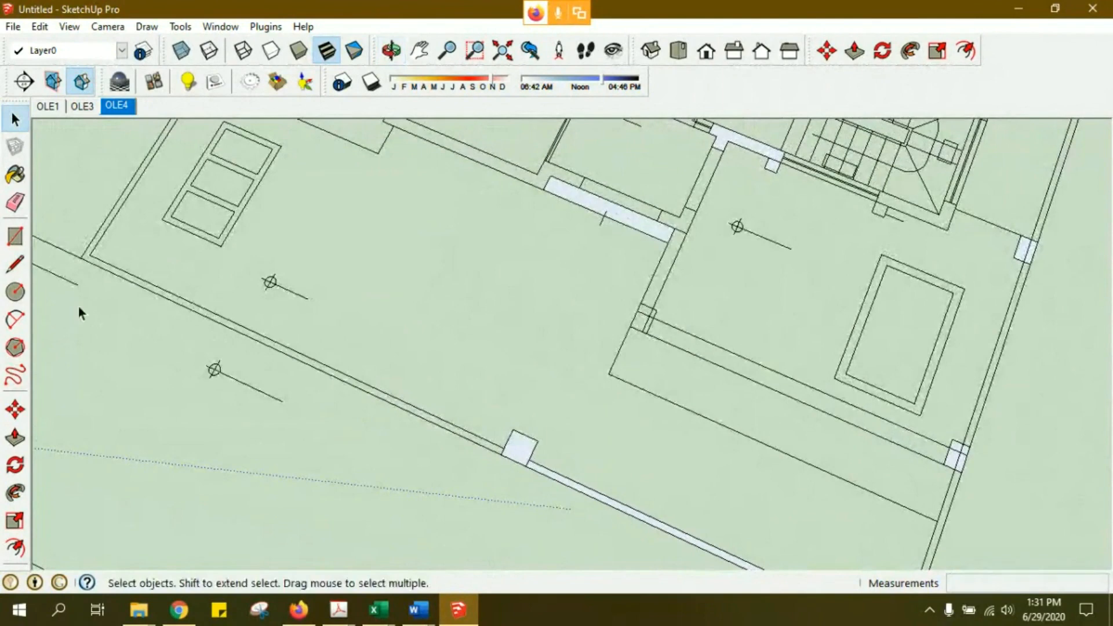
pyautogui.click(16, 265)
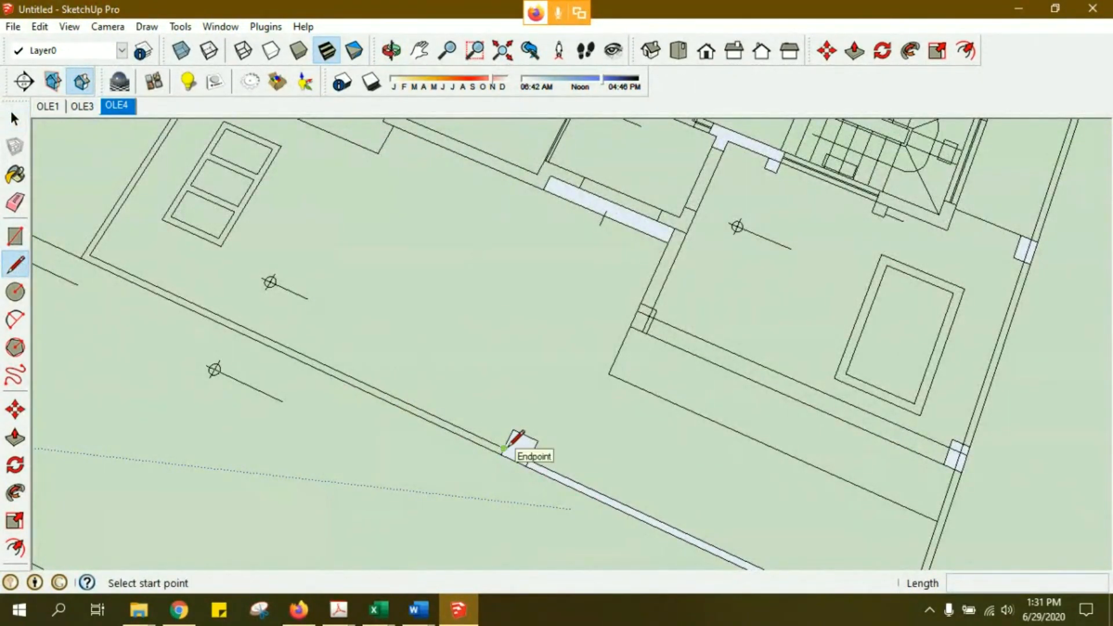
pyautogui.click(503, 448)
pyautogui.click(88, 255)
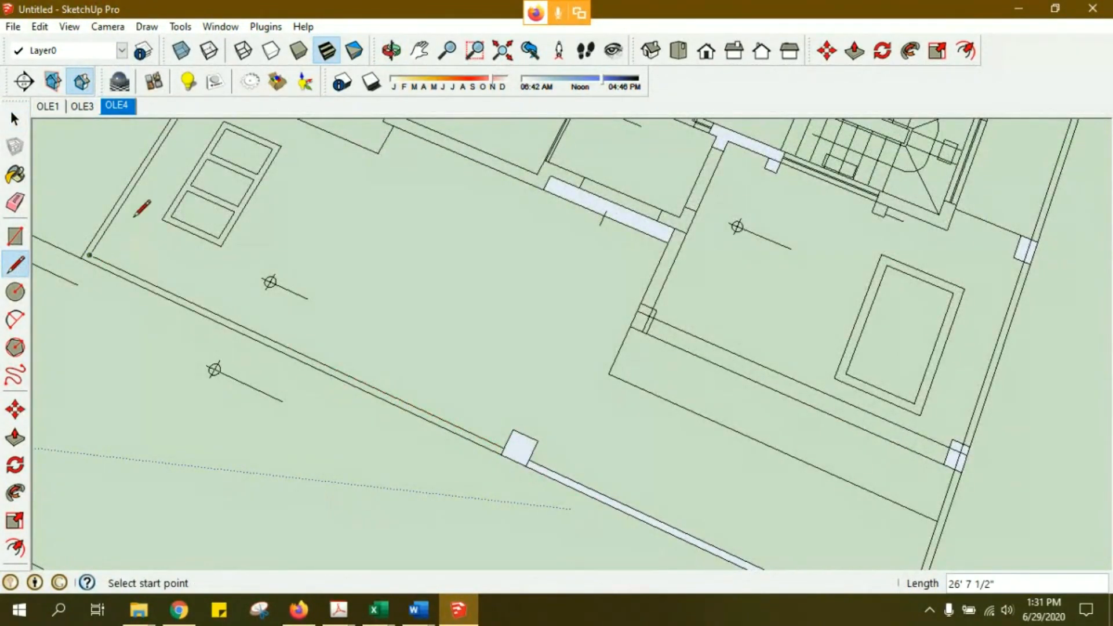
# - Trace the rear boundary wall's inner edge with a 49' 3" line from the back left to the back right corner
pyautogui.scroll(-5, 87, 303)
pyautogui.scroll(8, 72, 362)
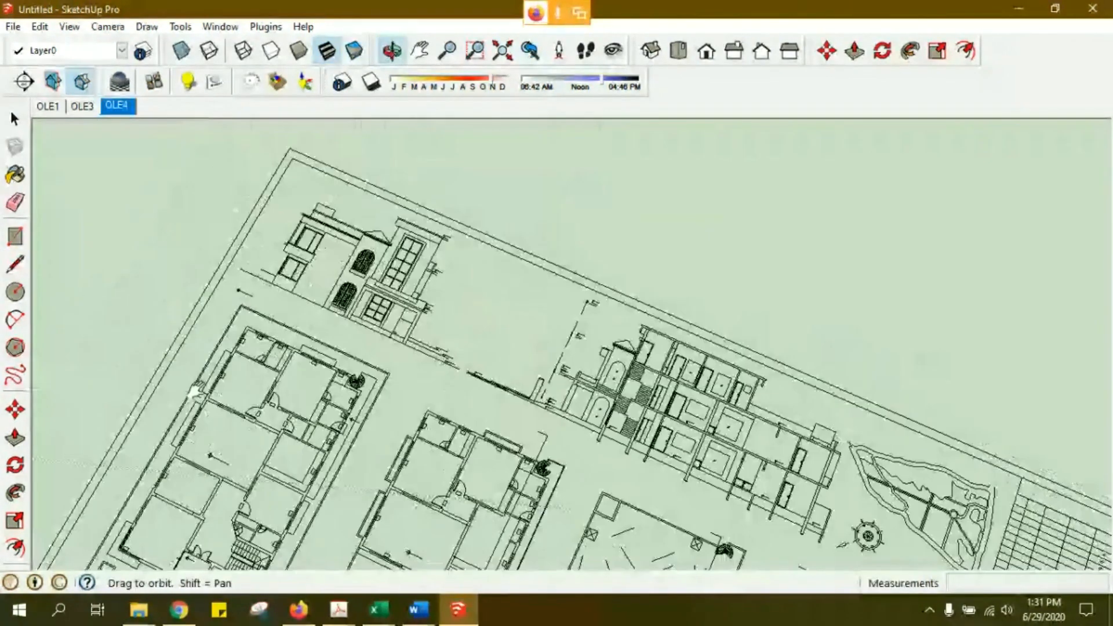
pyautogui.scroll(-8, 242, 249)
pyautogui.keyDown('shift'); pyautogui.moveTo(242, 250); pyautogui.dragTo(261, 326, button='middle'); pyautogui.keyUp('shift')
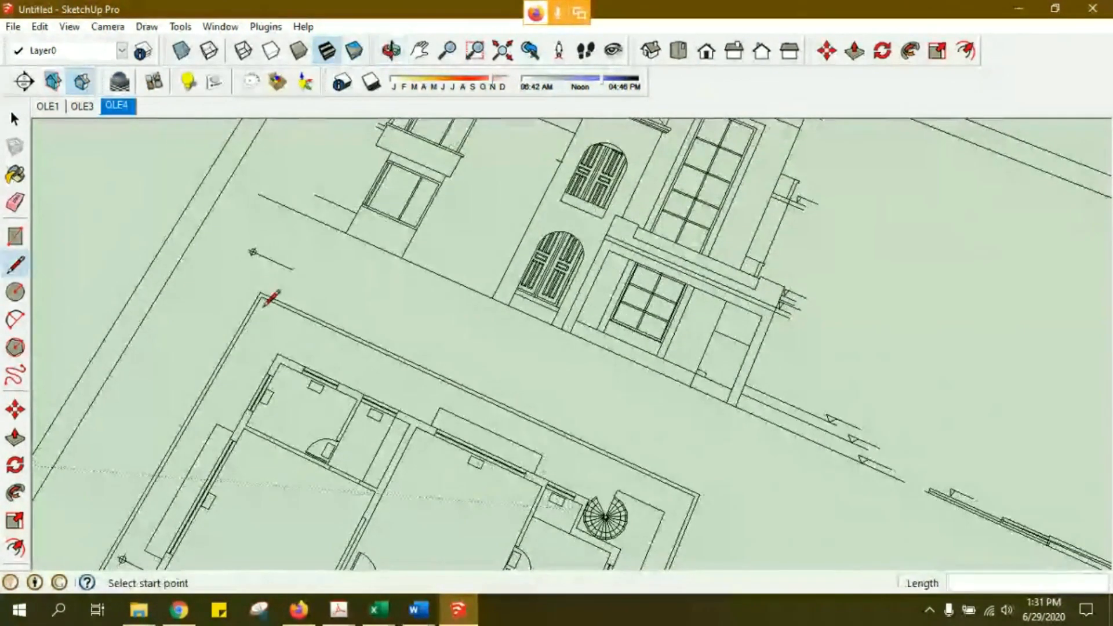
pyautogui.scroll(3, 264, 302)
pyautogui.click(259, 293)
pyautogui.keyDown('shift'); pyautogui.moveTo(465, 380); pyautogui.dragTo(120, 145, button='middle'); pyautogui.keyUp('shift')
pyautogui.scroll(3, 545, 348)
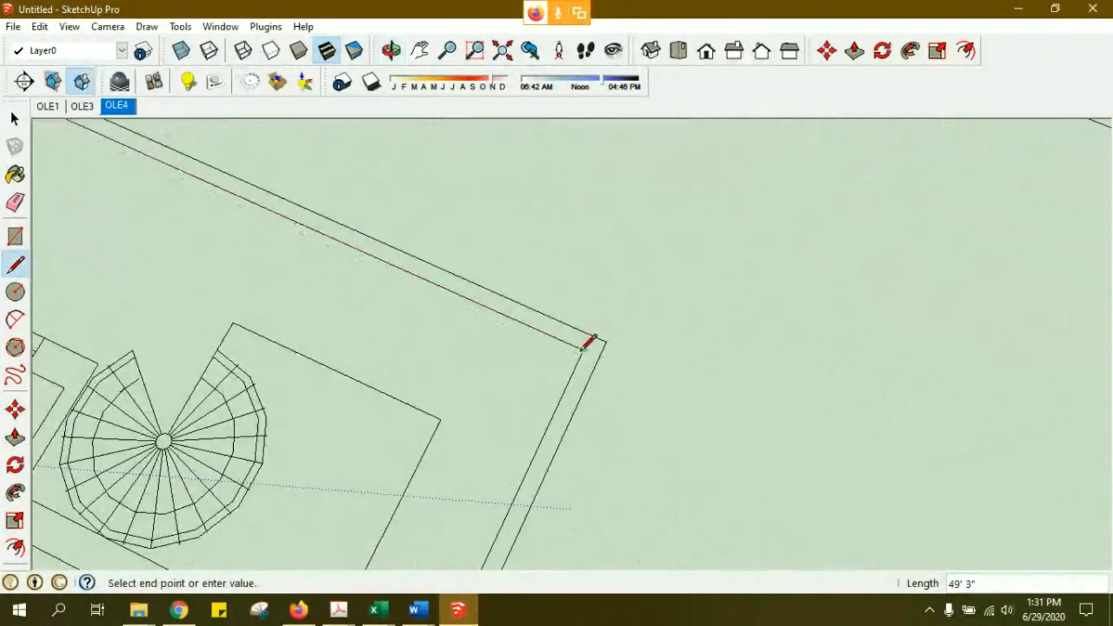
pyautogui.keyDown('shift'); pyautogui.moveTo(532, 439); pyautogui.dragTo(578, 228, button='middle'); pyautogui.keyUp('shift')
pyautogui.scroll(-3, 578, 229)
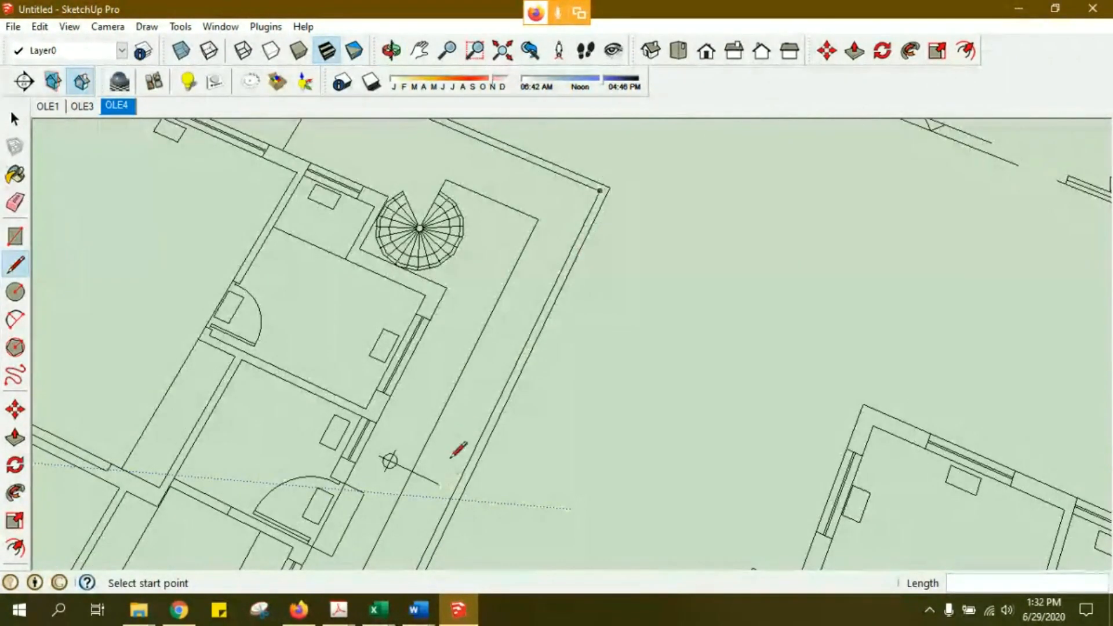
# - Trace the right boundary wall's inner edge with a 65' 7 1/2" line from the back right corner to the pillar beside the stairs
pyautogui.click(601, 191)
pyautogui.keyDown('shift'); pyautogui.moveTo(479, 452); pyautogui.dragTo(578, 155, button='middle'); pyautogui.keyUp('shift')
pyautogui.moveTo(384, 524)
pyautogui.keyDown('shift'); pyautogui.mouseDown(button='middle')
pyautogui.moveTo(423, 412)
pyautogui.moveTo(531, 194)
pyautogui.mouseUp(button='middle'); pyautogui.keyUp('shift')
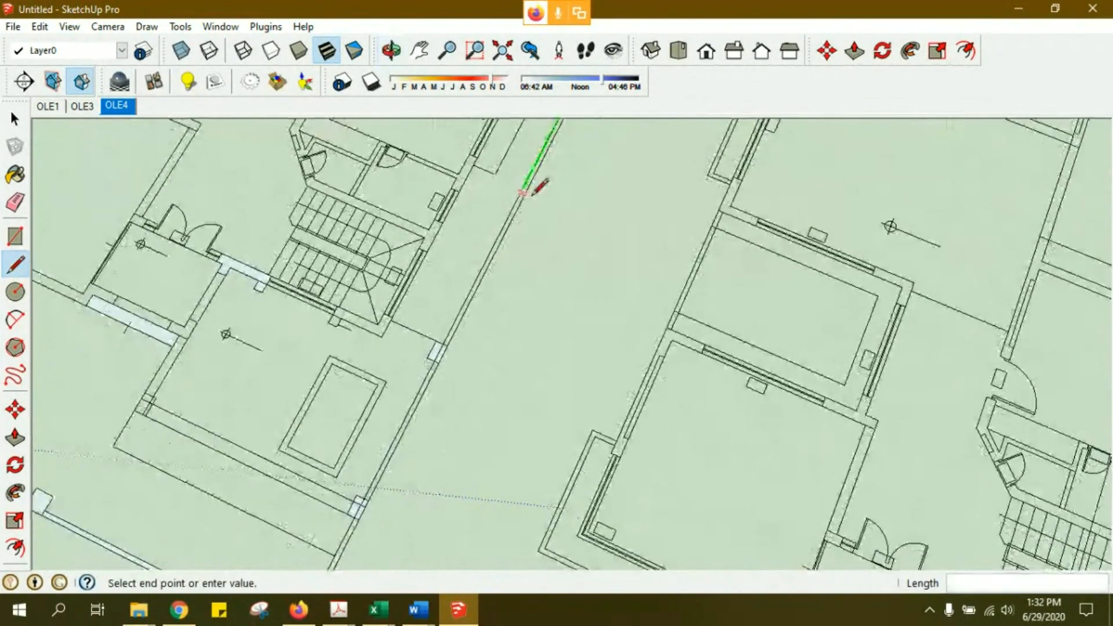
pyautogui.scroll(4, 450, 320)
pyautogui.scroll(-4, 467, 336)
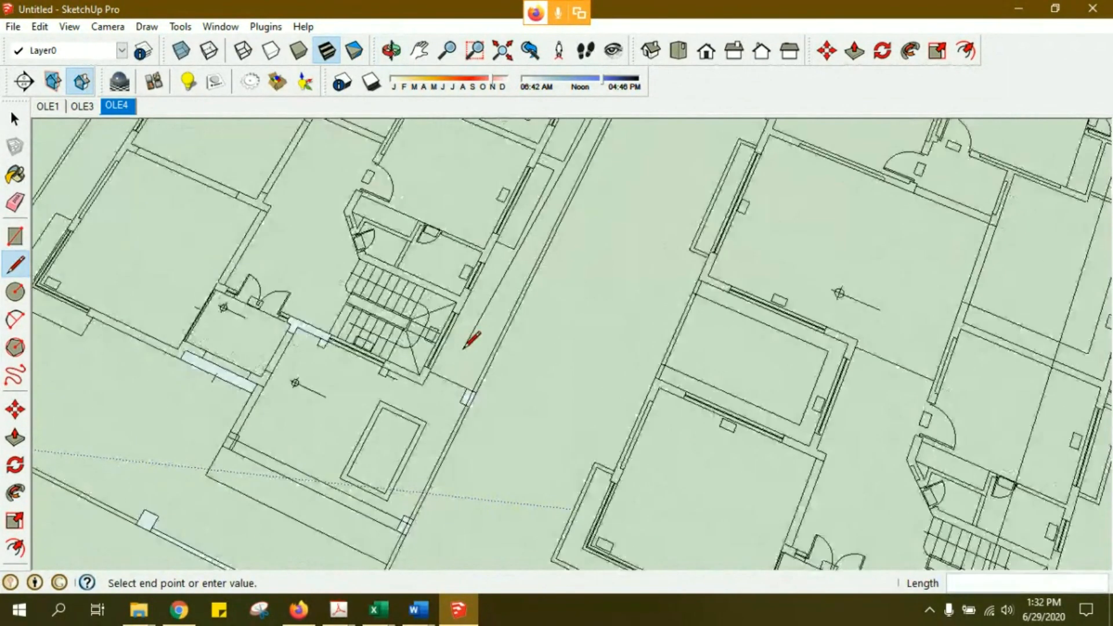
pyautogui.scroll(5, 490, 391)
pyautogui.click(534, 520)
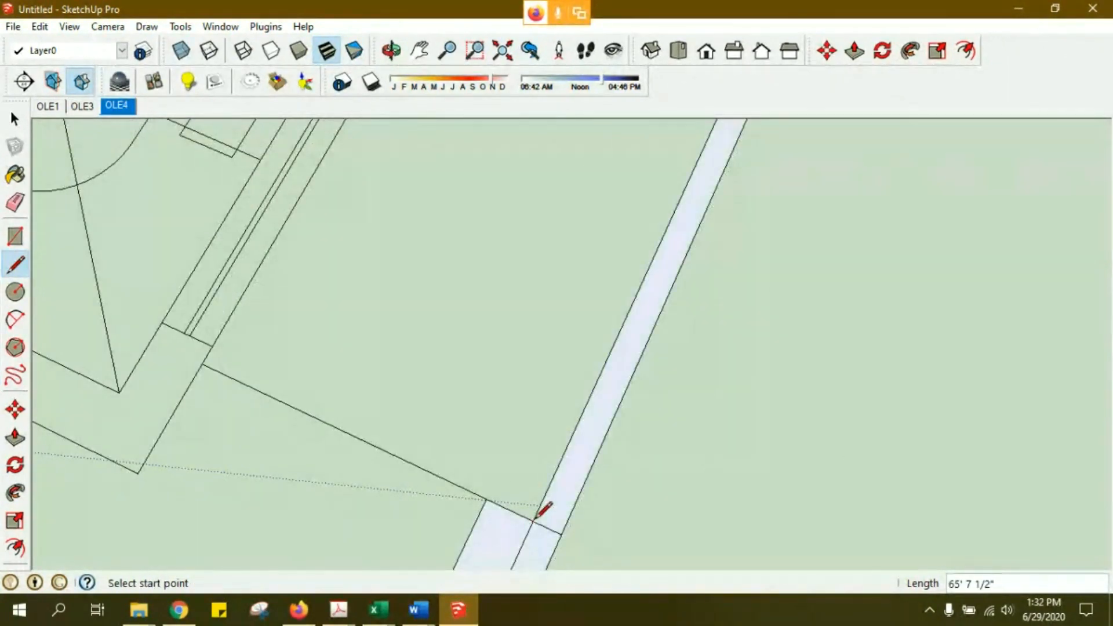
# - Close the right boundary wall strip between the pillar beside the stairs and the next pillar with a line along its edge
pyautogui.scroll(-3, 533, 461)
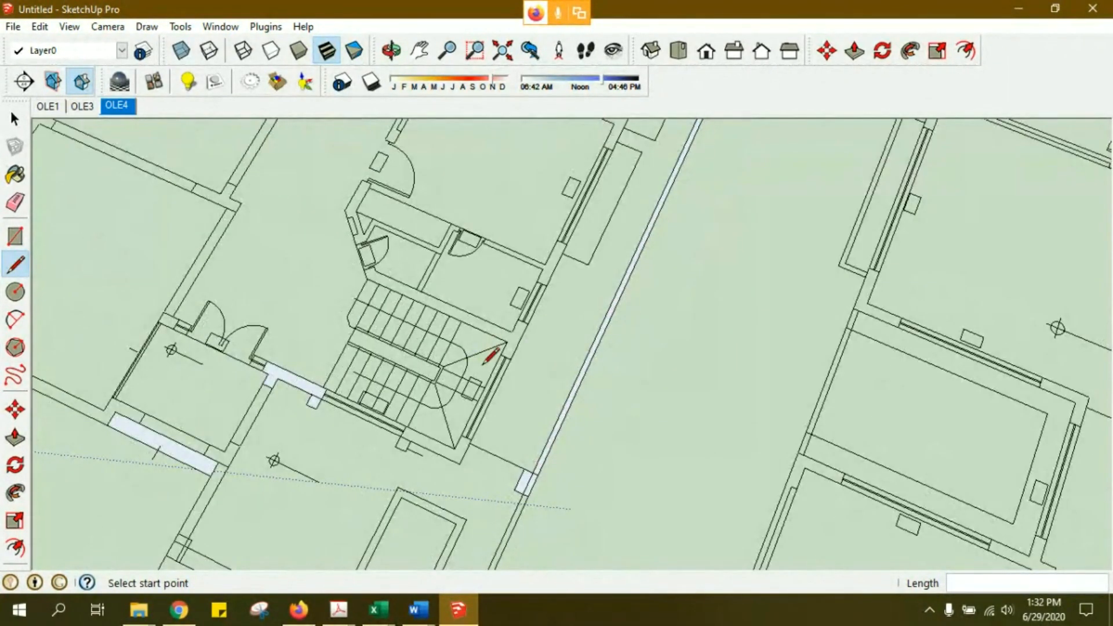
pyautogui.keyDown('shift'); pyautogui.moveTo(475, 360); pyautogui.dragTo(590, 470, button='middle'); pyautogui.keyUp('shift')
pyautogui.keyDown('shift'); pyautogui.moveTo(277, 348); pyautogui.dragTo(290, 241, button='middle'); pyautogui.keyUp('shift')
pyautogui.keyDown('shift'); pyautogui.moveTo(527, 464); pyautogui.dragTo(510, 336, button='middle'); pyautogui.keyUp('shift')
pyautogui.scroll(3, 492, 409)
pyautogui.scroll(2, 427, 476)
pyautogui.moveTo(416, 490); pyautogui.dragTo(404, 470)
pyautogui.moveTo(445, 389)
pyautogui.keyDown('shift'); pyautogui.mouseDown(button='middle')
pyautogui.moveTo(400, 461)
pyautogui.moveTo(355, 489)
pyautogui.moveTo(422, 335)
pyautogui.mouseUp(button='middle'); pyautogui.keyUp('shift')
pyautogui.click(348, 560)
pyautogui.click(455, 241)
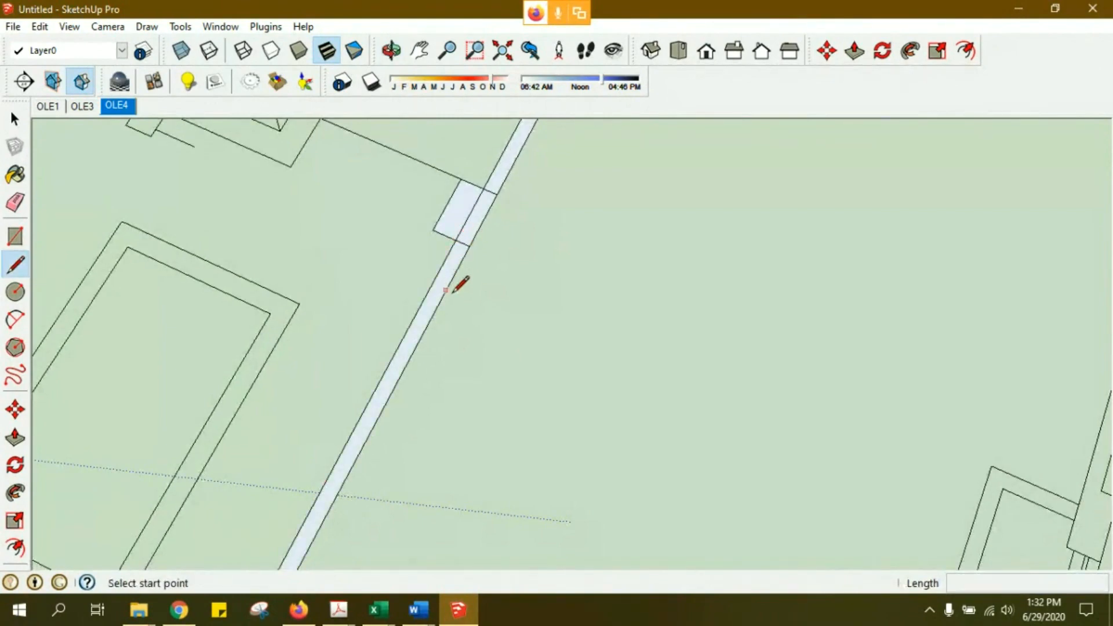
# - Close the last right boundary wall strip at the front corner pillar with a 4 1/2" line across its end
pyautogui.scroll(-3, 457, 290)
pyautogui.press('space')
pyautogui.keyDown('shift'); pyautogui.moveTo(355, 478); pyautogui.dragTo(479, 435, button='middle'); pyautogui.keyUp('shift')
pyautogui.click(15, 264)
pyautogui.scroll(2, 413, 543)
pyautogui.scroll(3, 413, 544)
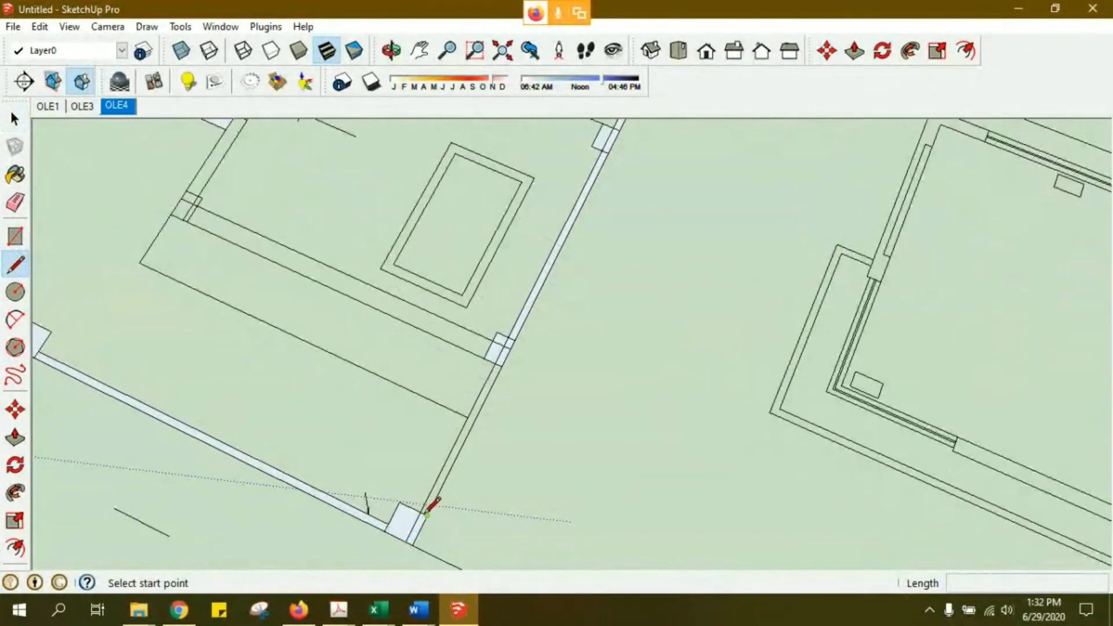
pyautogui.click(429, 514)
pyautogui.click(430, 464)
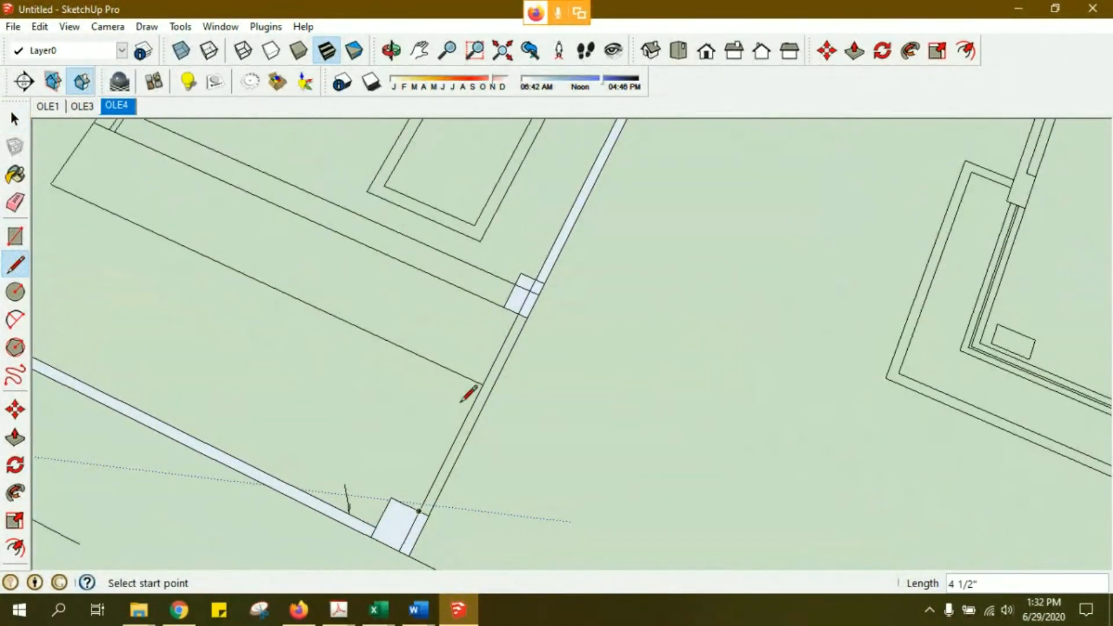
pyautogui.press('space')
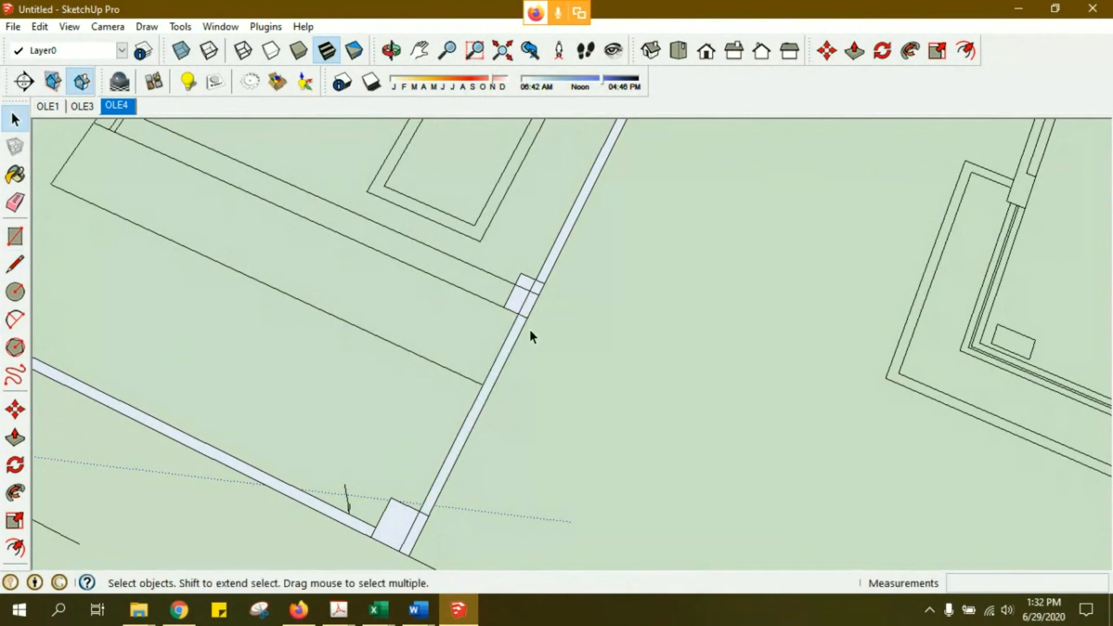
# - Push/Pull the main boundary wall face around the plot up to 6'
pyautogui.scroll(-2, 478, 423)
pyautogui.keyDown('shift'); pyautogui.moveTo(360, 413); pyautogui.dragTo(581, 468, button='middle'); pyautogui.keyUp('shift')
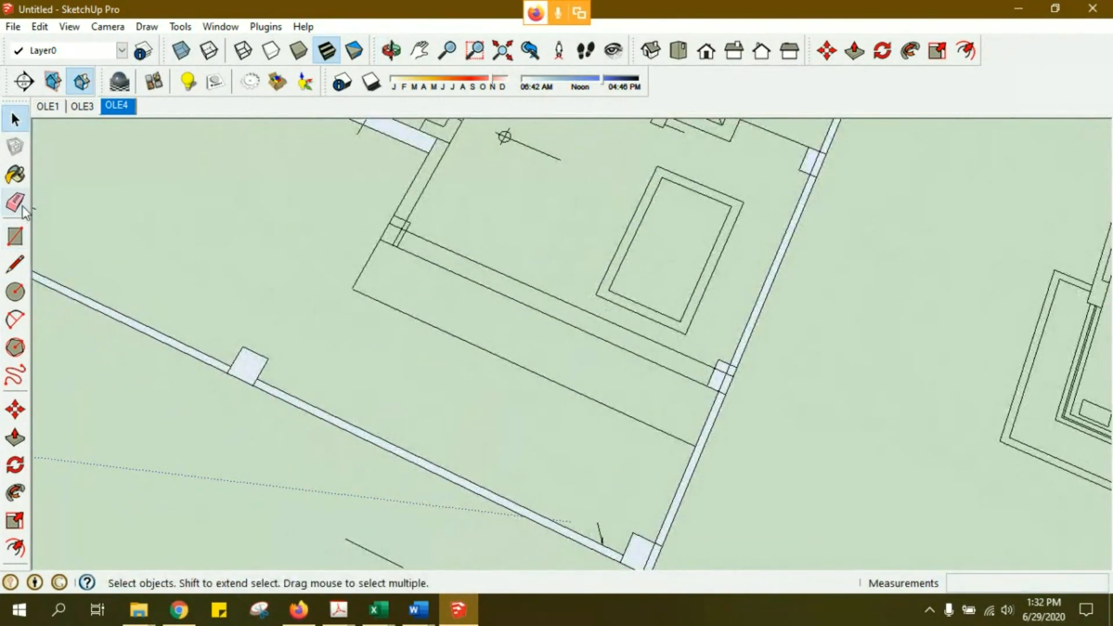
pyautogui.click(15, 439)
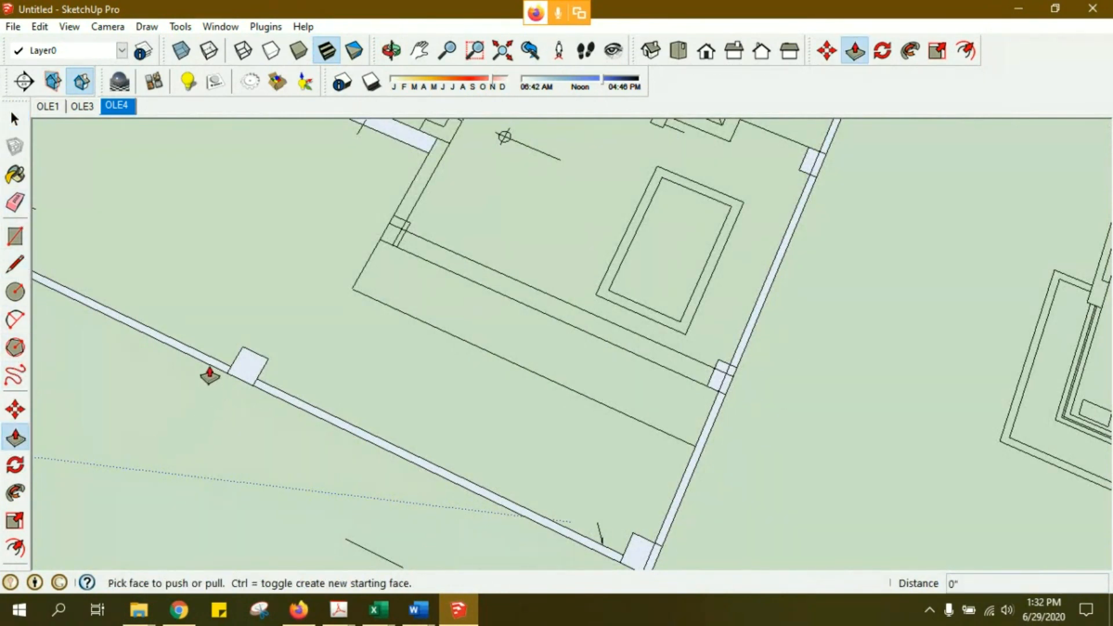
pyautogui.click(202, 364)
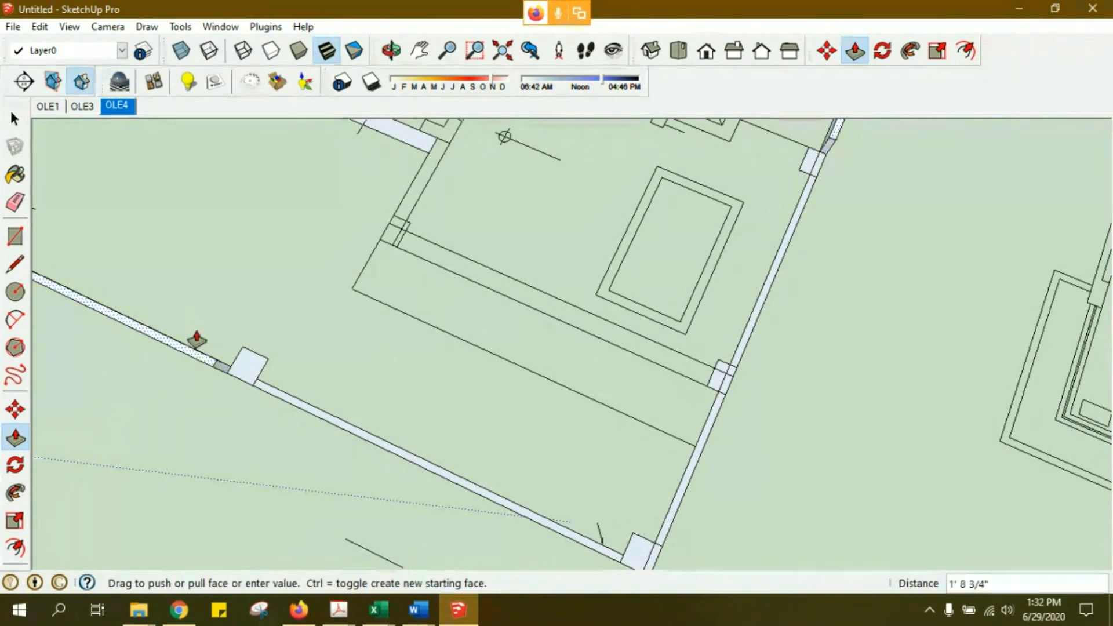
pyautogui.moveTo(194, 322); pyautogui.dragTo(209, 191, button='middle')
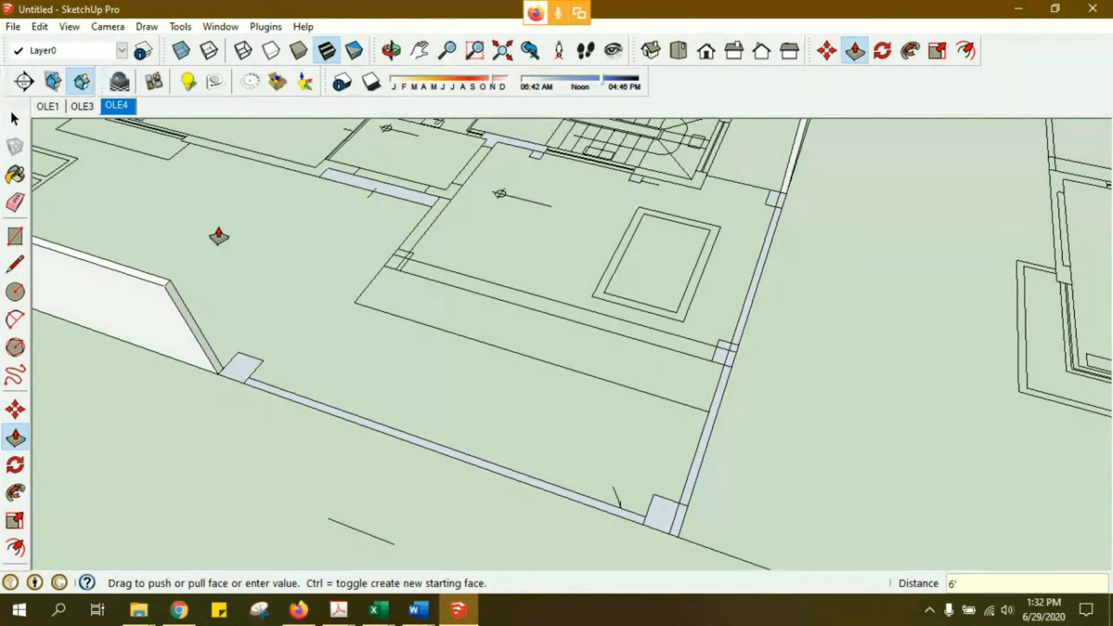
pyautogui.scroll(-4, 272, 271)
pyautogui.keyDown('shift'); pyautogui.moveTo(176, 366); pyautogui.dragTo(527, 452, button='middle'); pyautogui.keyUp('shift')
pyautogui.scroll(4, 628, 414)
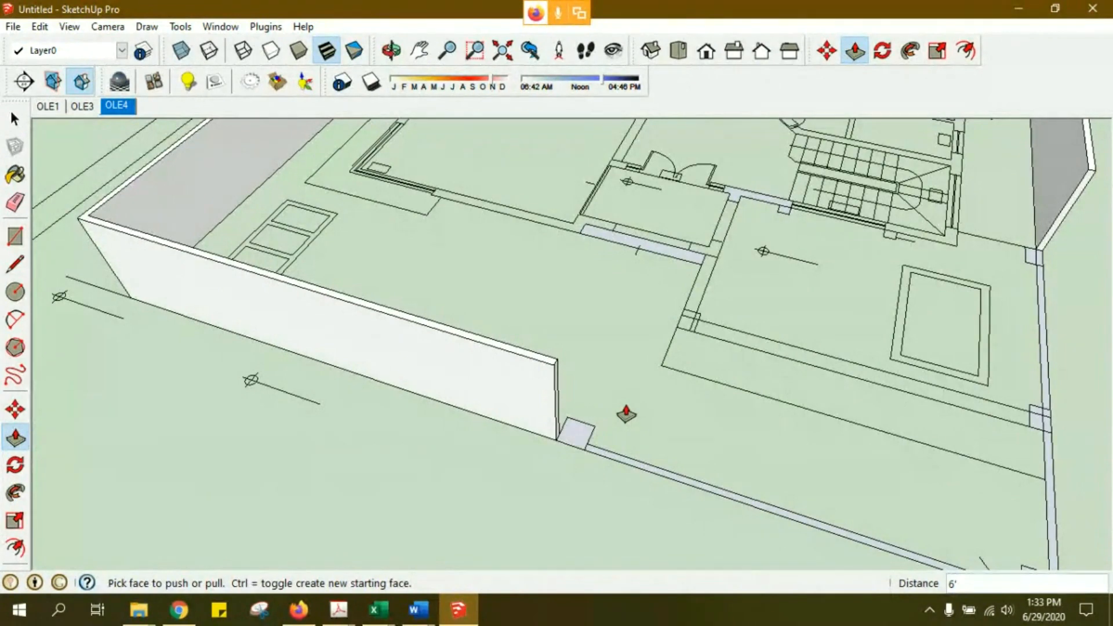
# - Repeat the 6' extrusion on the front gate pillar, the front strip beside it and the front right corner pillar
pyautogui.moveTo(617, 416); pyautogui.dragTo(477, 370, button='middle')
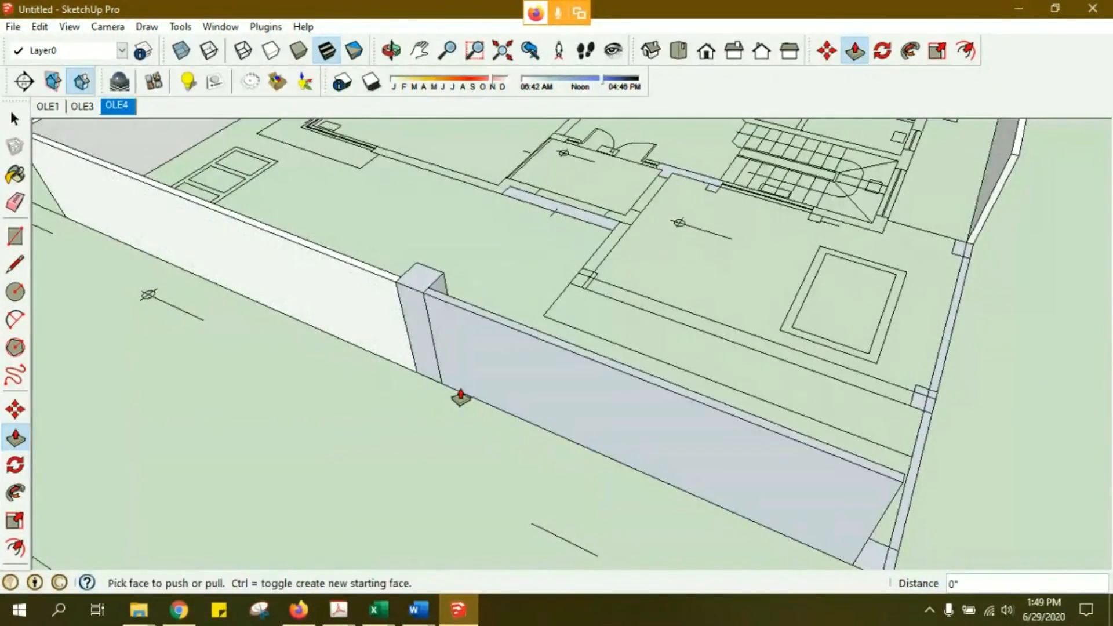
pyautogui.moveTo(529, 427); pyautogui.dragTo(606, 406, button='middle')
pyautogui.doubleClick(627, 468)
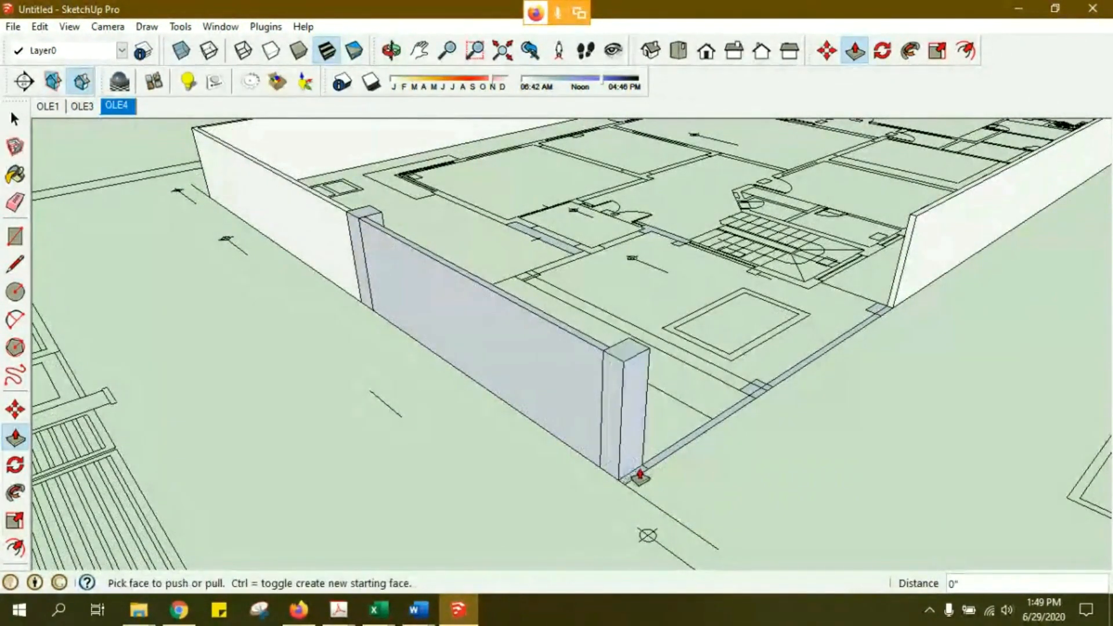
pyautogui.scroll(2, 632, 477)
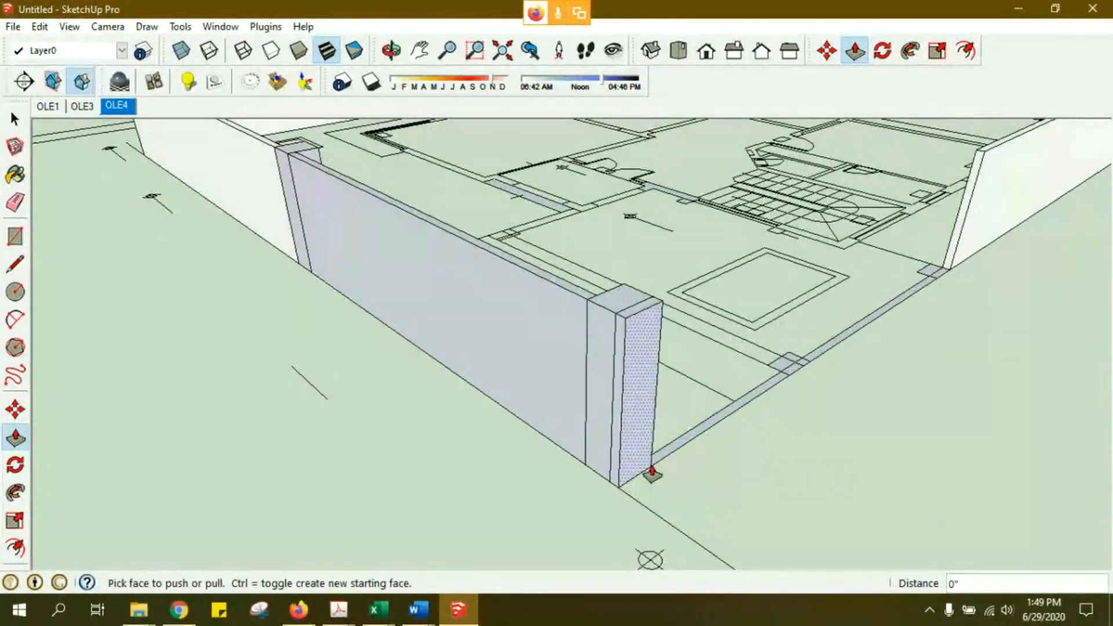
# - Repeat the 6' extrusion on the right wall segment behind the front corner pillar and on the pillar at its end
pyautogui.moveTo(763, 417); pyautogui.dragTo(510, 447, button='middle')
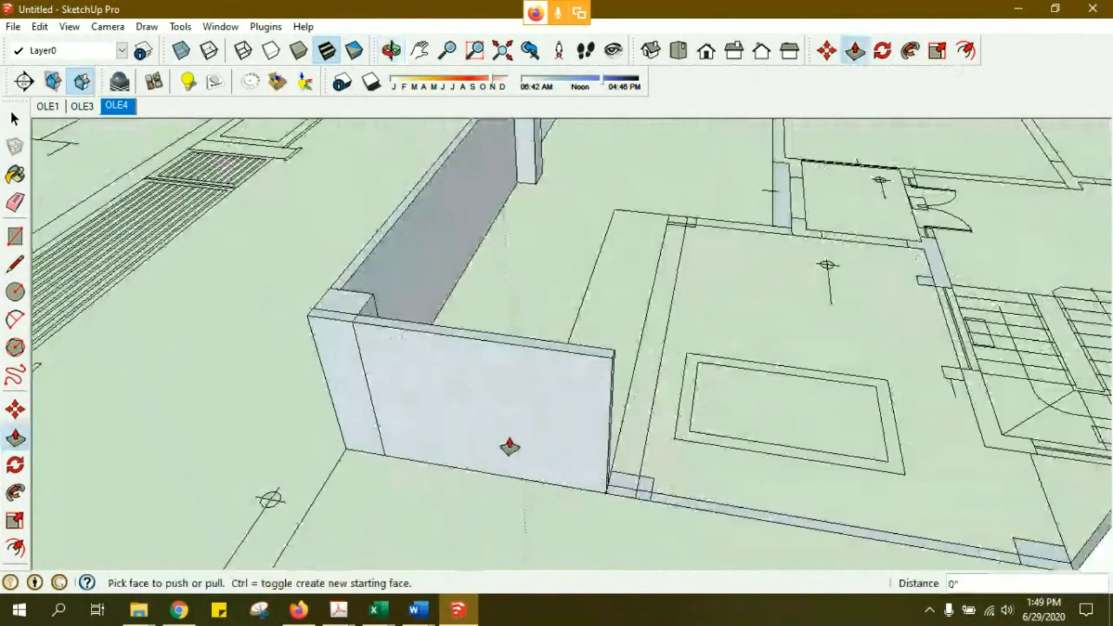
pyautogui.doubleClick(626, 494)
pyautogui.moveTo(638, 495); pyautogui.dragTo(541, 489, button='middle')
pyautogui.scroll(5, 600, 479)
pyautogui.scroll(-5, 600, 479)
pyautogui.scroll(6, 597, 481)
pyautogui.scroll(-5, 595, 502)
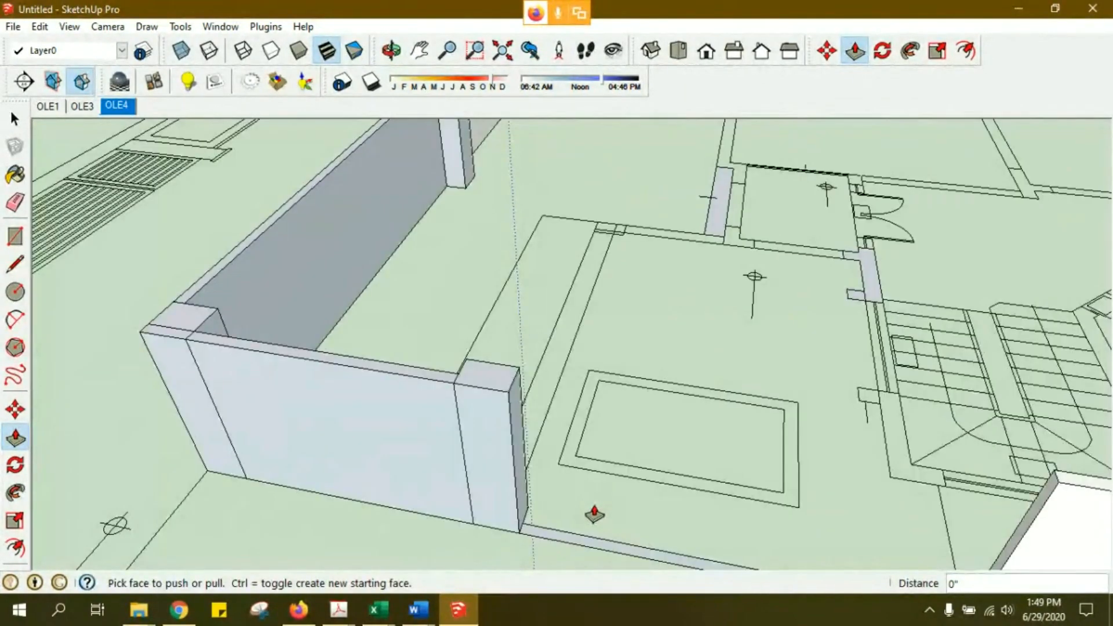
# - Repeat the 6' extrusion on the remaining right boundary wall segment toward the pillar beside the stairs
pyautogui.doubleClick(581, 547)
pyautogui.moveTo(511, 463); pyautogui.dragTo(685, 348, button='middle')
pyautogui.scroll(2, 763, 385)
pyautogui.moveTo(790, 373); pyautogui.dragTo(746, 563, button='middle')
pyautogui.keyDown('shift'); pyautogui.moveTo(334, 456); pyautogui.dragTo(455, 350, button='middle'); pyautogui.keyUp('shift')
pyautogui.press('space')
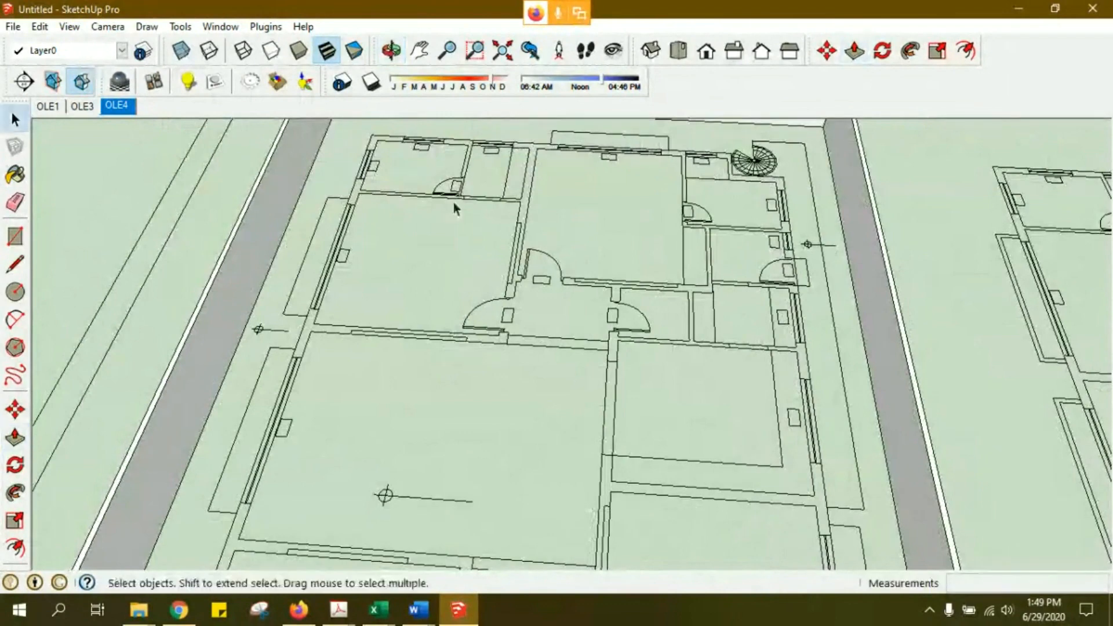
# - Draw a rectangle over the house plan from its rear left corner to the front right corner beside the boundary wall
pyautogui.moveTo(471, 189); pyautogui.dragTo(468, 349, button='middle')
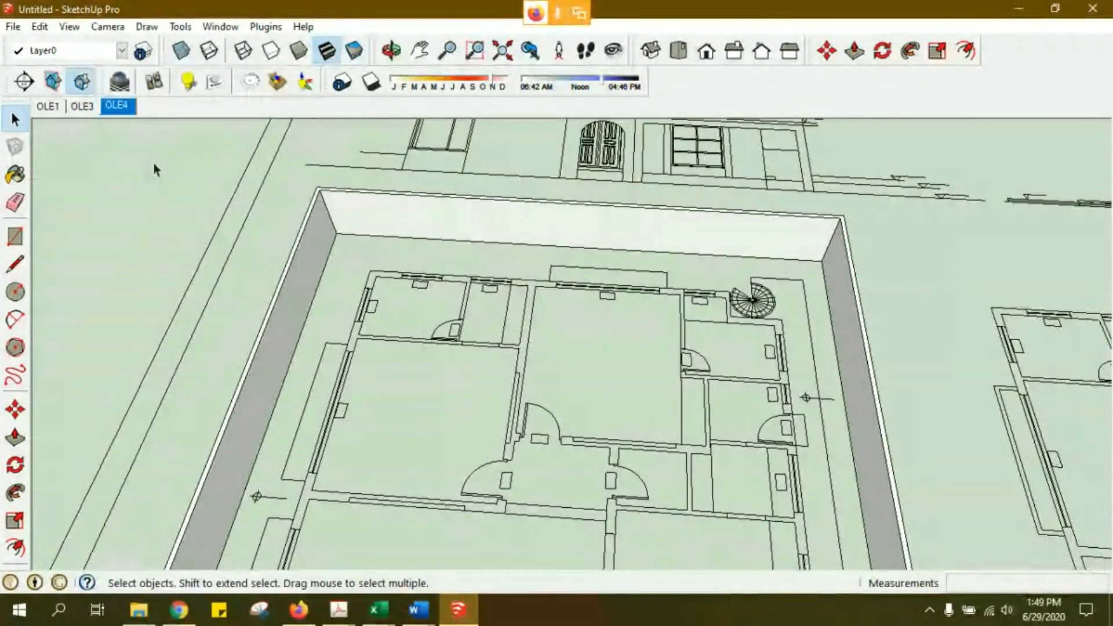
pyautogui.click(15, 237)
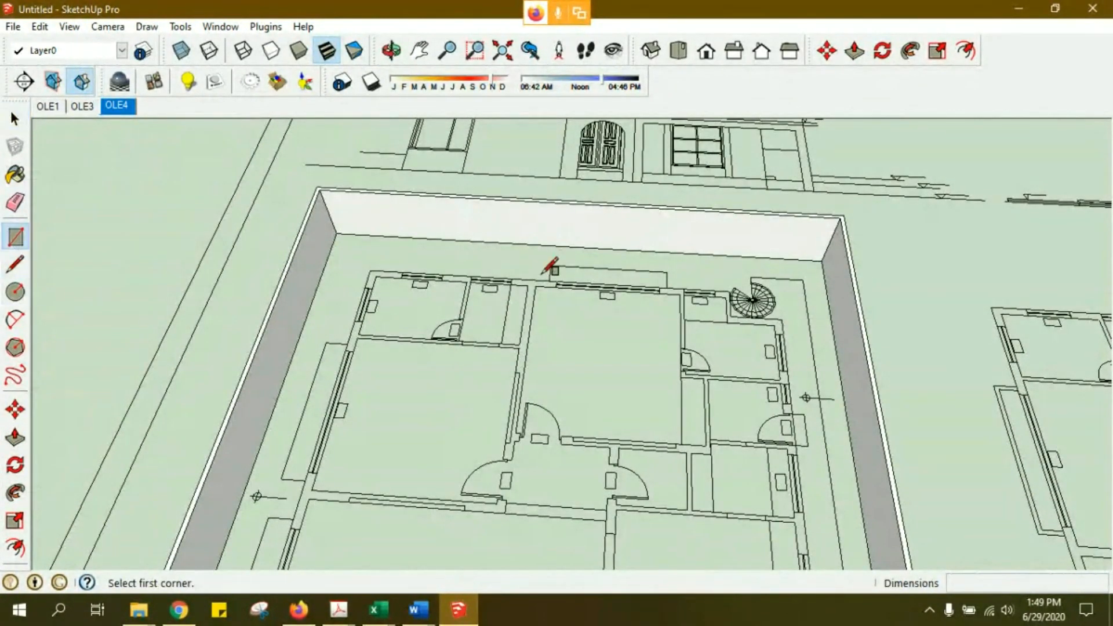
pyautogui.click(371, 270)
pyautogui.keyDown('shift'); pyautogui.moveTo(497, 417); pyautogui.dragTo(489, 323, button='middle'); pyautogui.keyUp('shift')
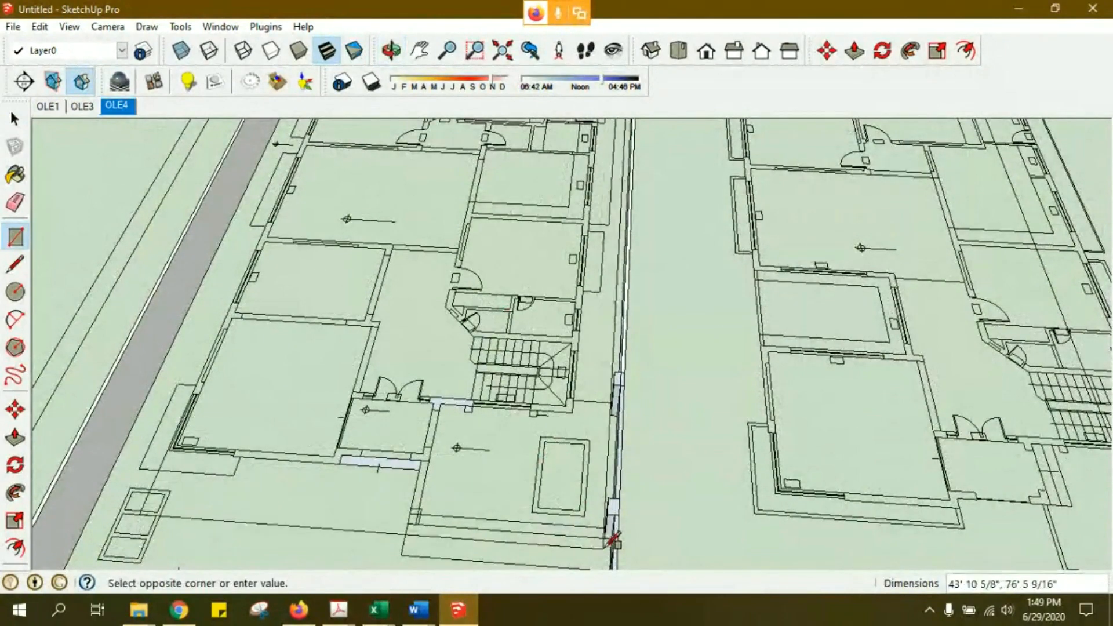
pyautogui.click(605, 536)
pyautogui.press('space')
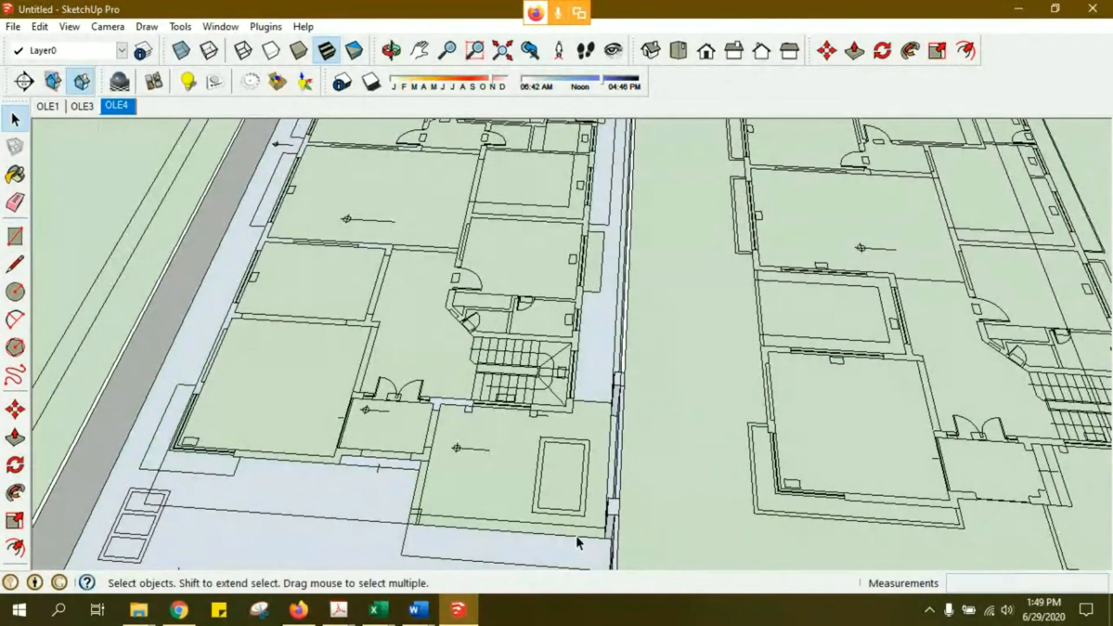
# - Delete the surplus ground face covering the open front yard and the left side passage
pyautogui.moveTo(316, 489); pyautogui.dragTo(387, 415, button='middle')
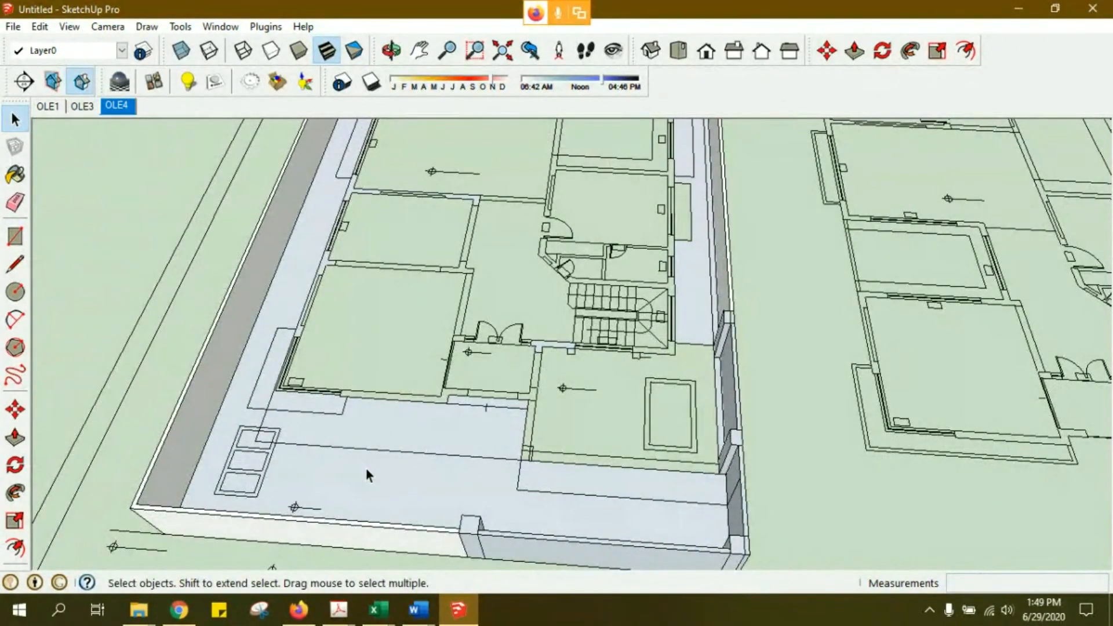
pyautogui.click(380, 502)
pyautogui.press('Delete')
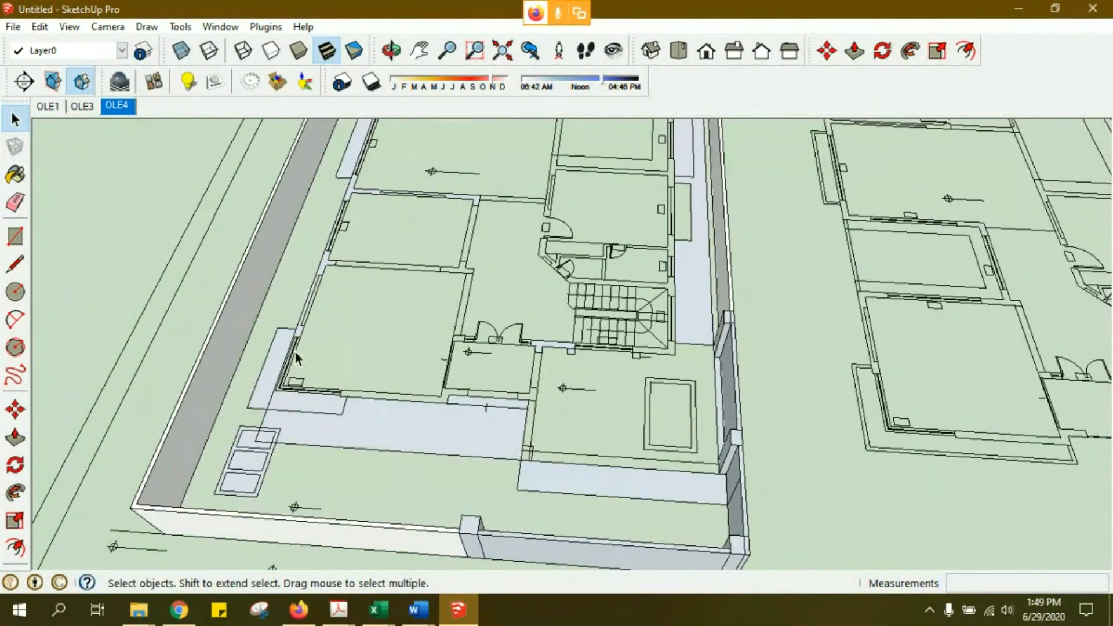
pyautogui.click(348, 431)
pyautogui.press('Delete')
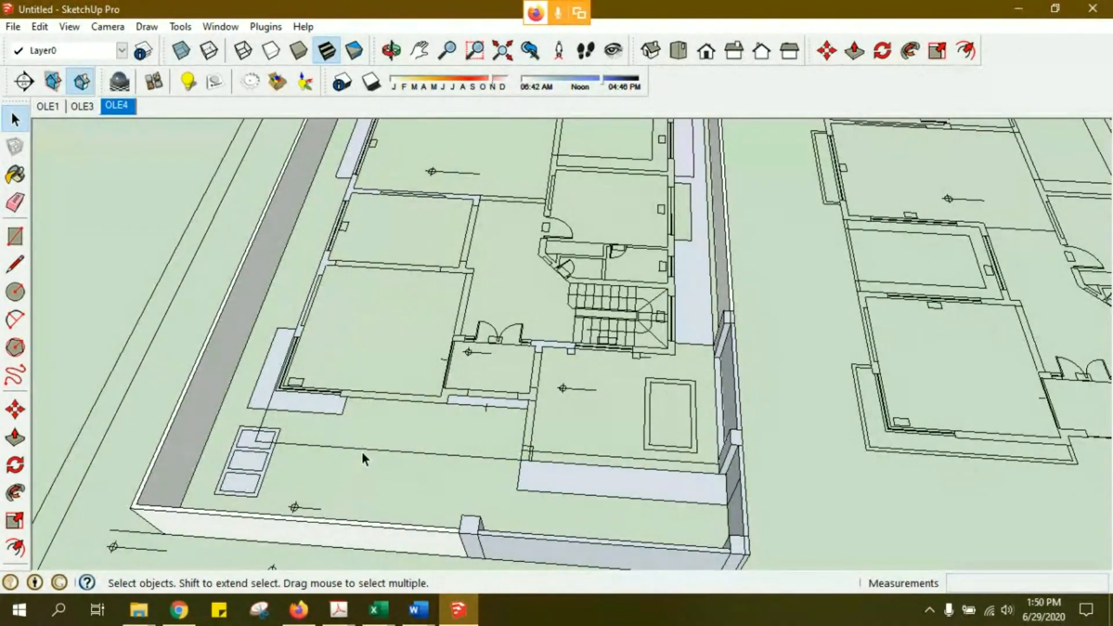
pyautogui.hotkey('ctrl', 'z')
# - Push/Pull the T-shaped wall between the rear left bedroom and the large room in front of it up to 10'
pyautogui.moveTo(380, 330); pyautogui.dragTo(398, 413, button='middle')
pyautogui.scroll(3, 350, 410)
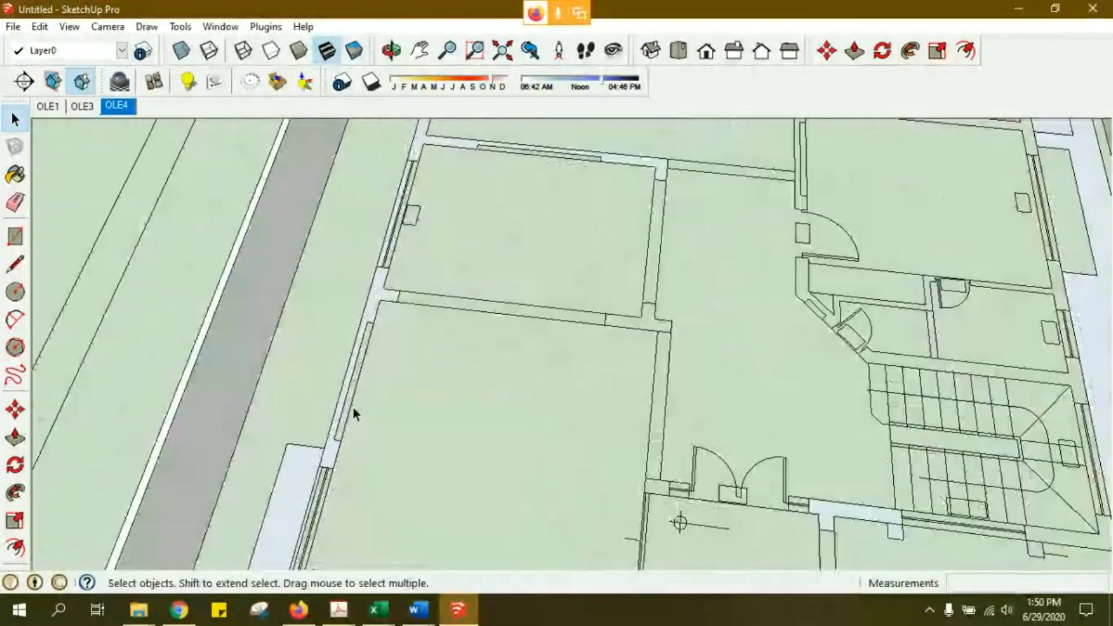
pyautogui.keyDown('shift'); pyautogui.moveTo(455, 217); pyautogui.dragTo(384, 477, button='middle'); pyautogui.keyUp('shift')
pyautogui.keyDown('shift'); pyautogui.moveTo(429, 264); pyautogui.dragTo(379, 464, button='middle'); pyautogui.keyUp('shift')
pyautogui.moveTo(451, 234)
pyautogui.mouseDown(button='middle')
pyautogui.moveTo(447, 298)
pyautogui.moveTo(432, 255)
pyautogui.mouseUp(button='middle')
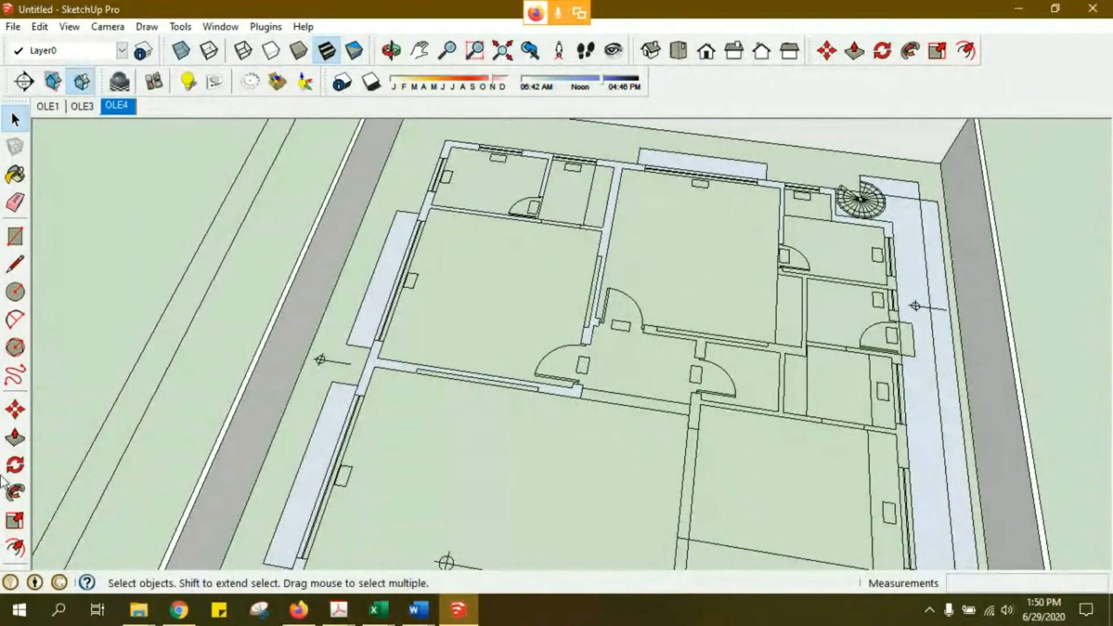
pyautogui.click(15, 439)
pyautogui.moveTo(369, 375); pyautogui.dragTo(369, 350)
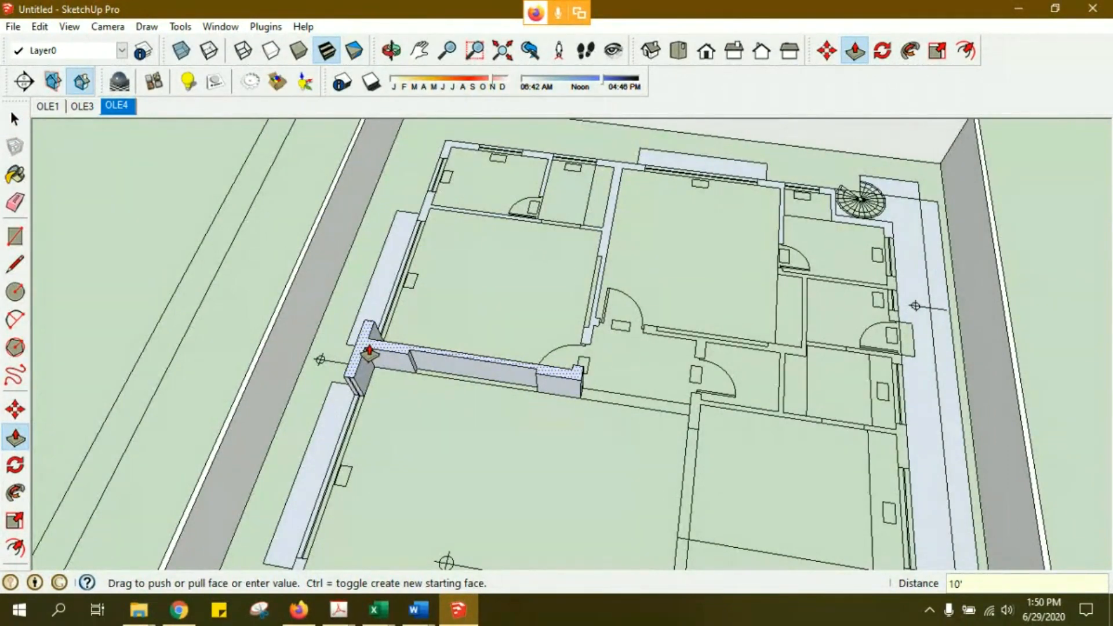
pyautogui.press('Return')
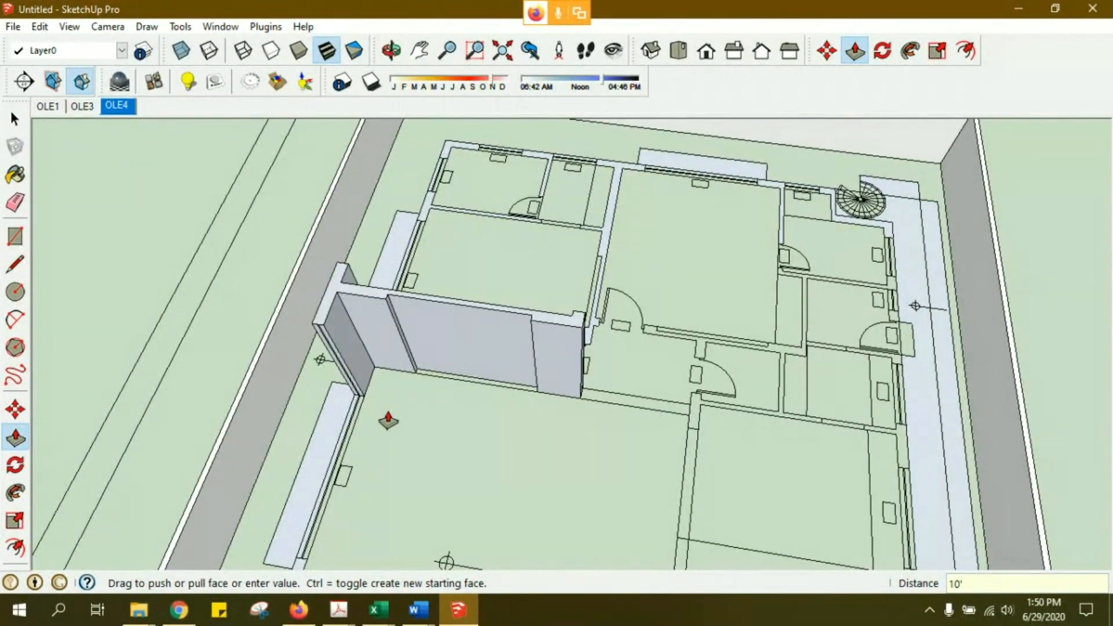
# - Repeat the 10' extrusion on the cross wall in front of the large room and the left wall segment of the front left room
pyautogui.moveTo(402, 436); pyautogui.dragTo(368, 403, button='middle')
pyautogui.doubleClick(329, 475)
pyautogui.moveTo(328, 476); pyautogui.dragTo(413, 348, button='middle')
pyautogui.click(326, 482)
pyautogui.doubleClick(326, 482)
# - Repeat the 10' extrusion on the short wall segment between the front entrance door and the staircase
pyautogui.scroll(-5, 339, 505)
pyautogui.scroll(4, 382, 449)
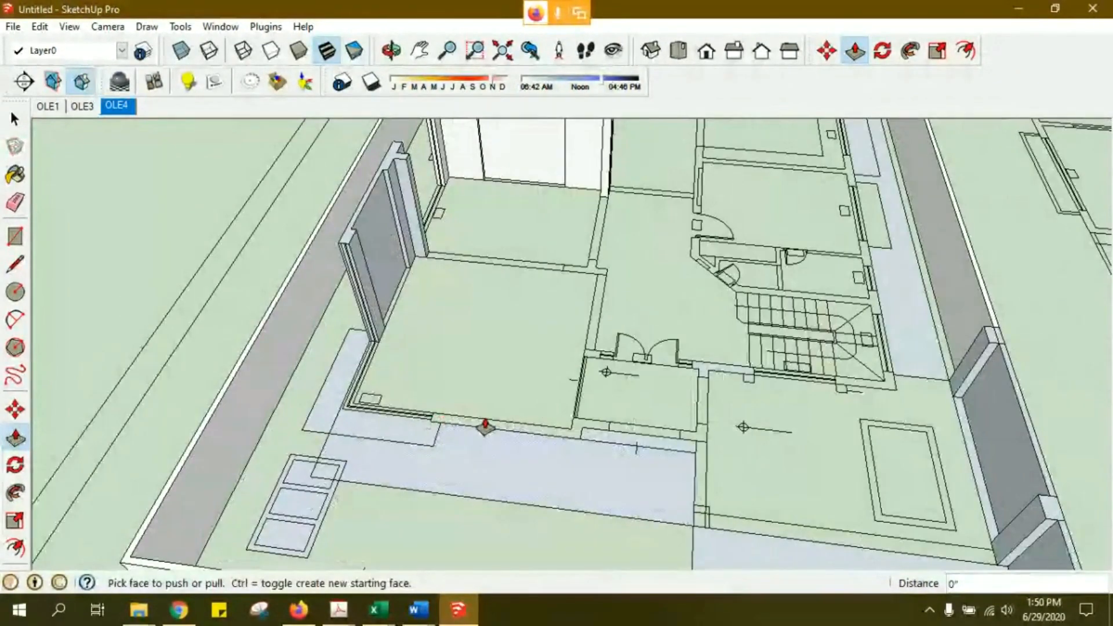
pyautogui.scroll(2, 464, 434)
pyautogui.moveTo(763, 440); pyautogui.dragTo(544, 621, button='middle')
pyautogui.doubleClick(701, 405)
# - Repeat the 10' extrusion on the wall between the two rear bedrooms and the wall segments around the rear left bathroom
pyautogui.moveTo(655, 290); pyautogui.dragTo(472, 355, button='middle')
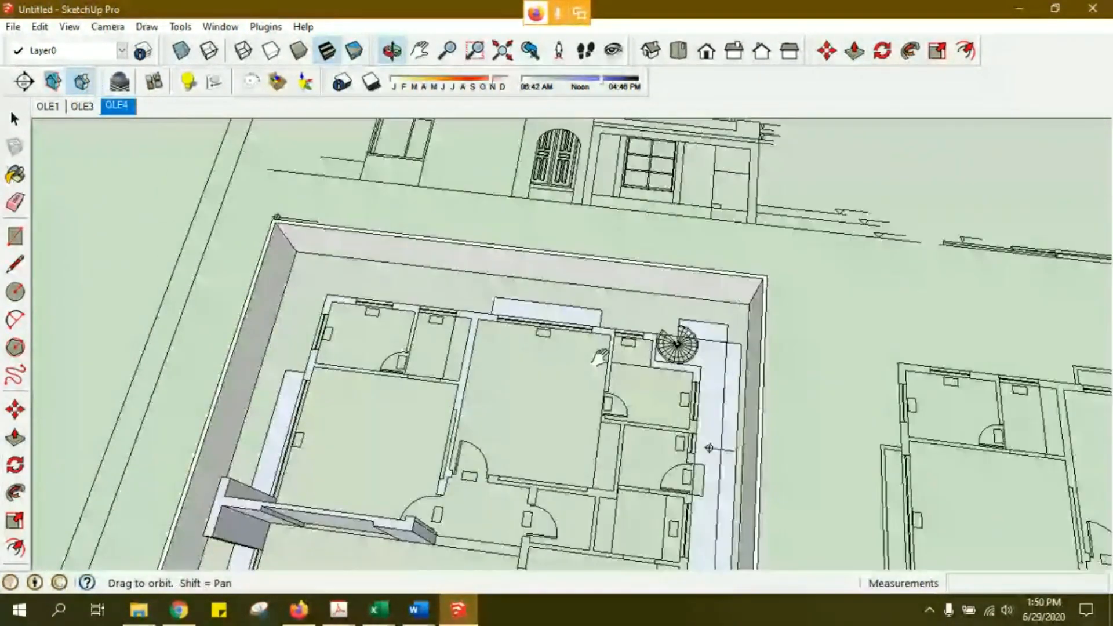
pyautogui.doubleClick(473, 356)
pyautogui.doubleClick(316, 371)
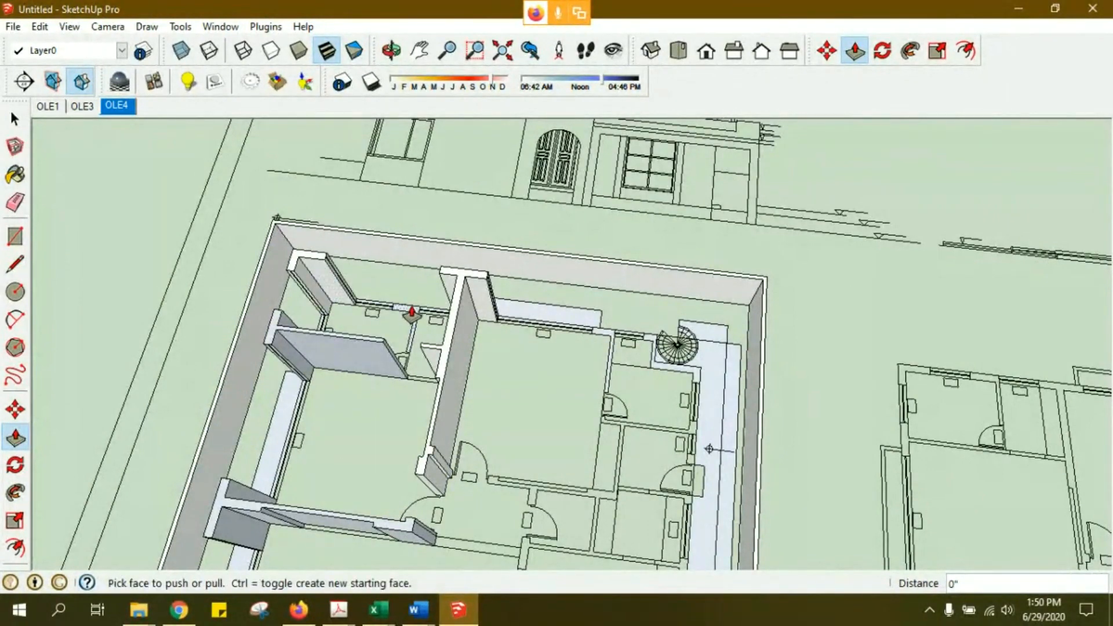
# - Repeat the 10' extrusion on the two rear wall segments beside the spiral staircase
pyautogui.moveTo(543, 354)
pyautogui.mouseDown(button='middle')
pyautogui.moveTo(462, 355)
pyautogui.moveTo(536, 356)
pyautogui.mouseUp(button='middle')
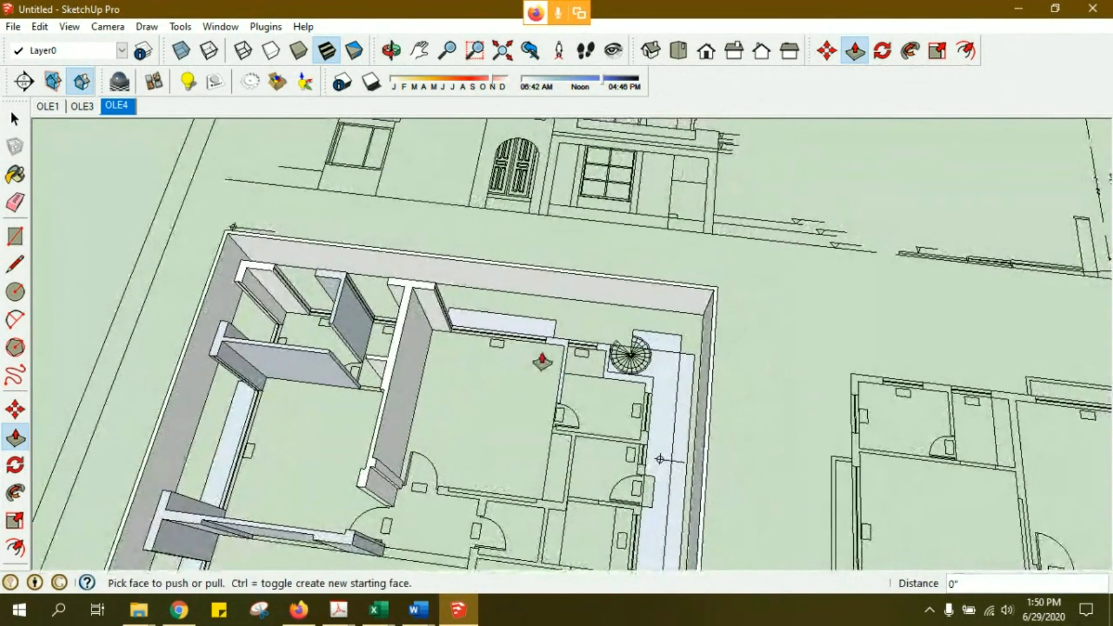
pyautogui.doubleClick(557, 353)
pyautogui.doubleClick(609, 377)
# - Check the raised house wall segments across the plot from a low view over the front boundary wall
pyautogui.moveTo(609, 377)
pyautogui.mouseDown(button='middle')
pyautogui.moveTo(580, 371)
pyautogui.moveTo(565, 330)
pyautogui.moveTo(613, 372)
pyautogui.mouseUp(button='middle')
pyautogui.moveTo(568, 404); pyautogui.dragTo(690, 210, button='middle')
pyautogui.moveTo(540, 350); pyautogui.dragTo(617, 200, button='middle')
pyautogui.scroll(-7, 313, 353)
pyautogui.scroll(8, 513, 373)
pyautogui.scroll(-3, 425, 459)
pyautogui.moveTo(424, 459); pyautogui.dragTo(569, 318, button='middle')
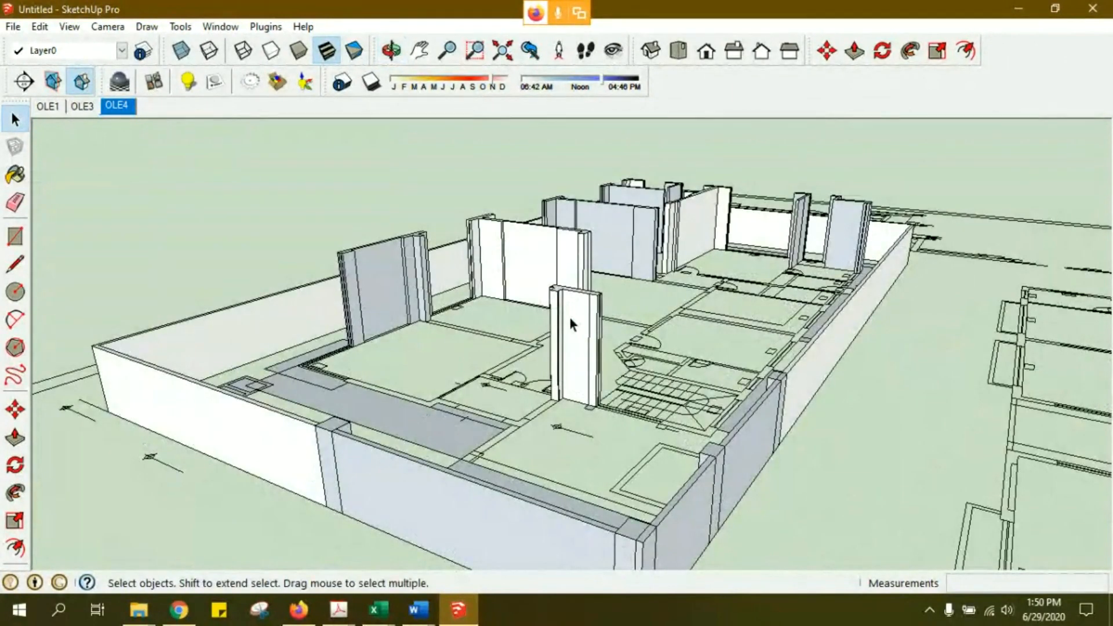